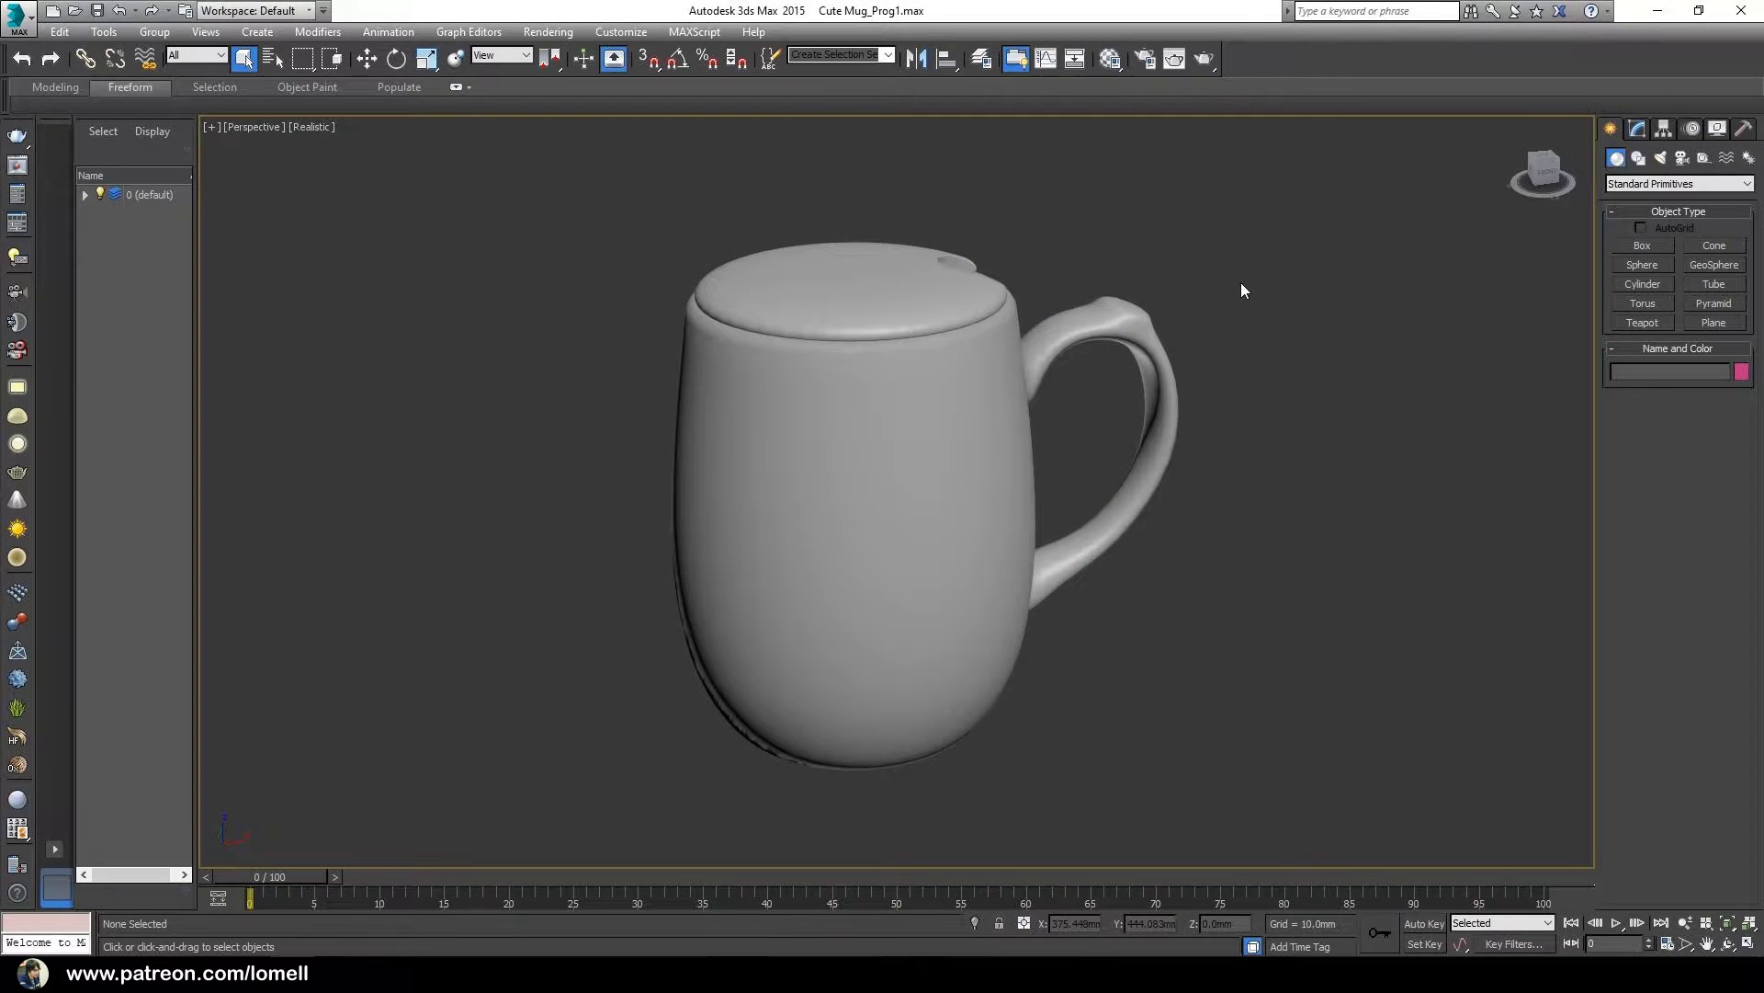
- Create a sphere with a radius of about 31 mm beside the mug's handle in the front wireframe view
{"action": "key", "text": "f"}
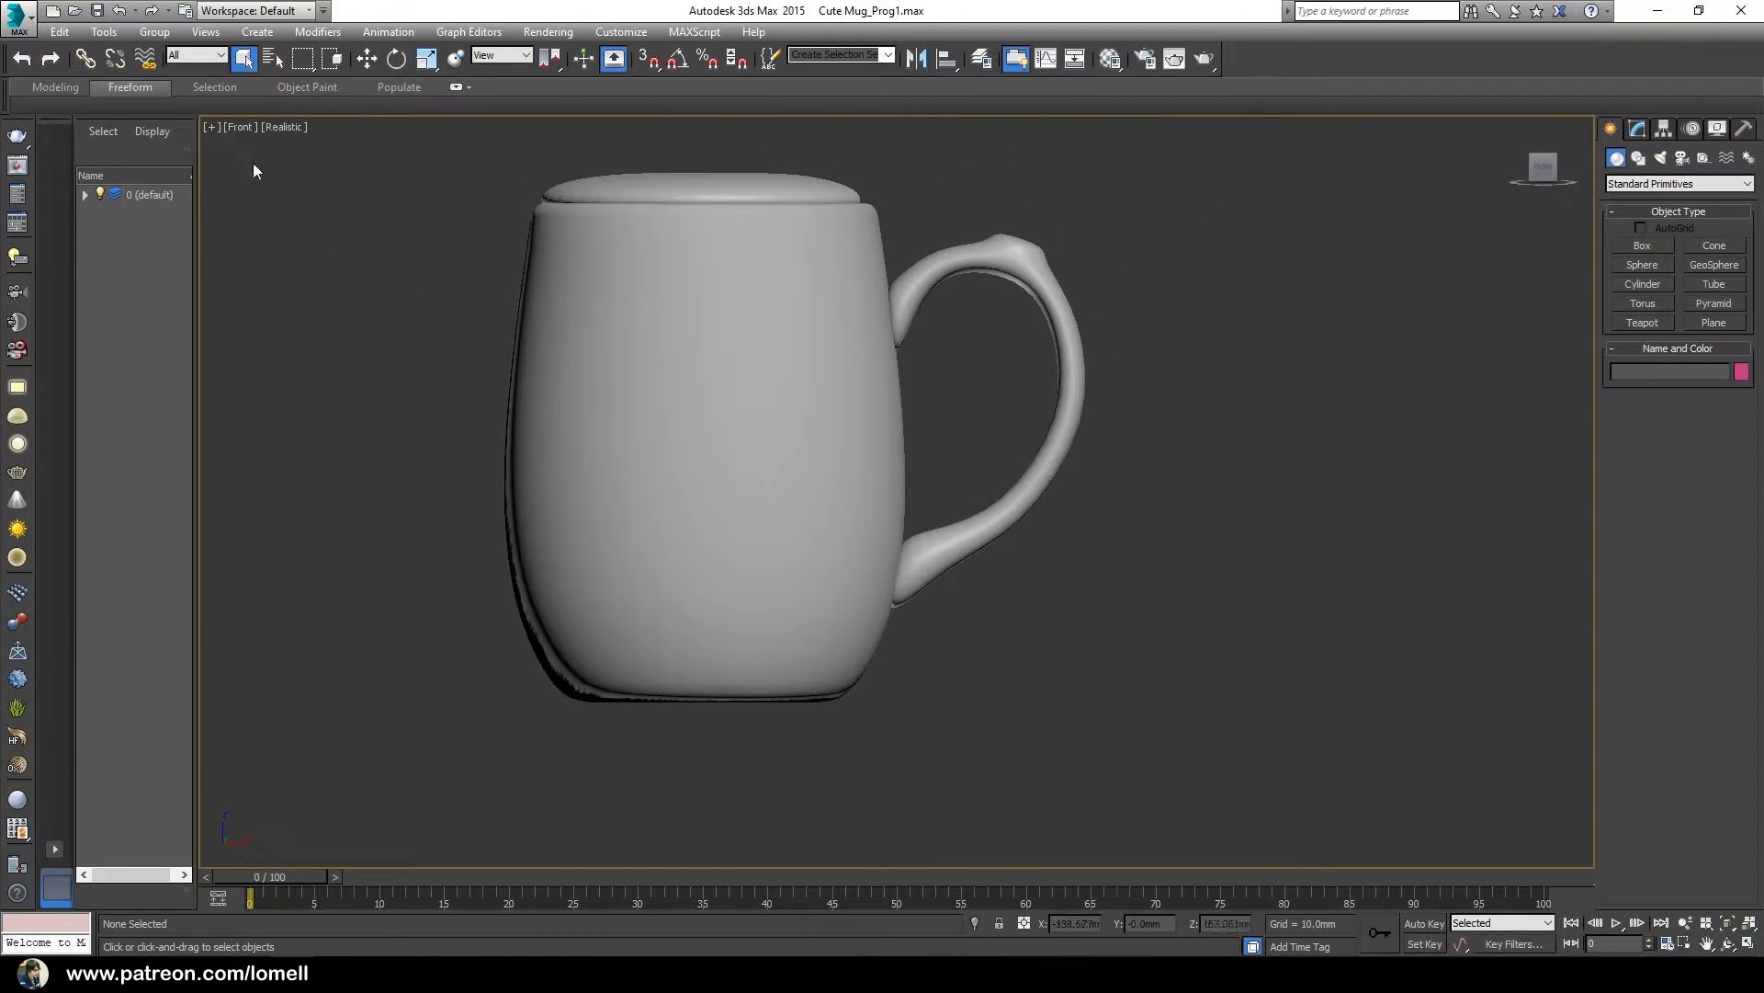
{"action": "mouse_move", "coordinate": [834, 549]}
{"action": "middle_mouse_down"}
{"action": "mouse_move", "coordinate": [855, 595]}
{"action": "mouse_move", "coordinate": [902, 623]}
{"action": "middle_mouse_up"}
{"action": "key", "text": "F3"}
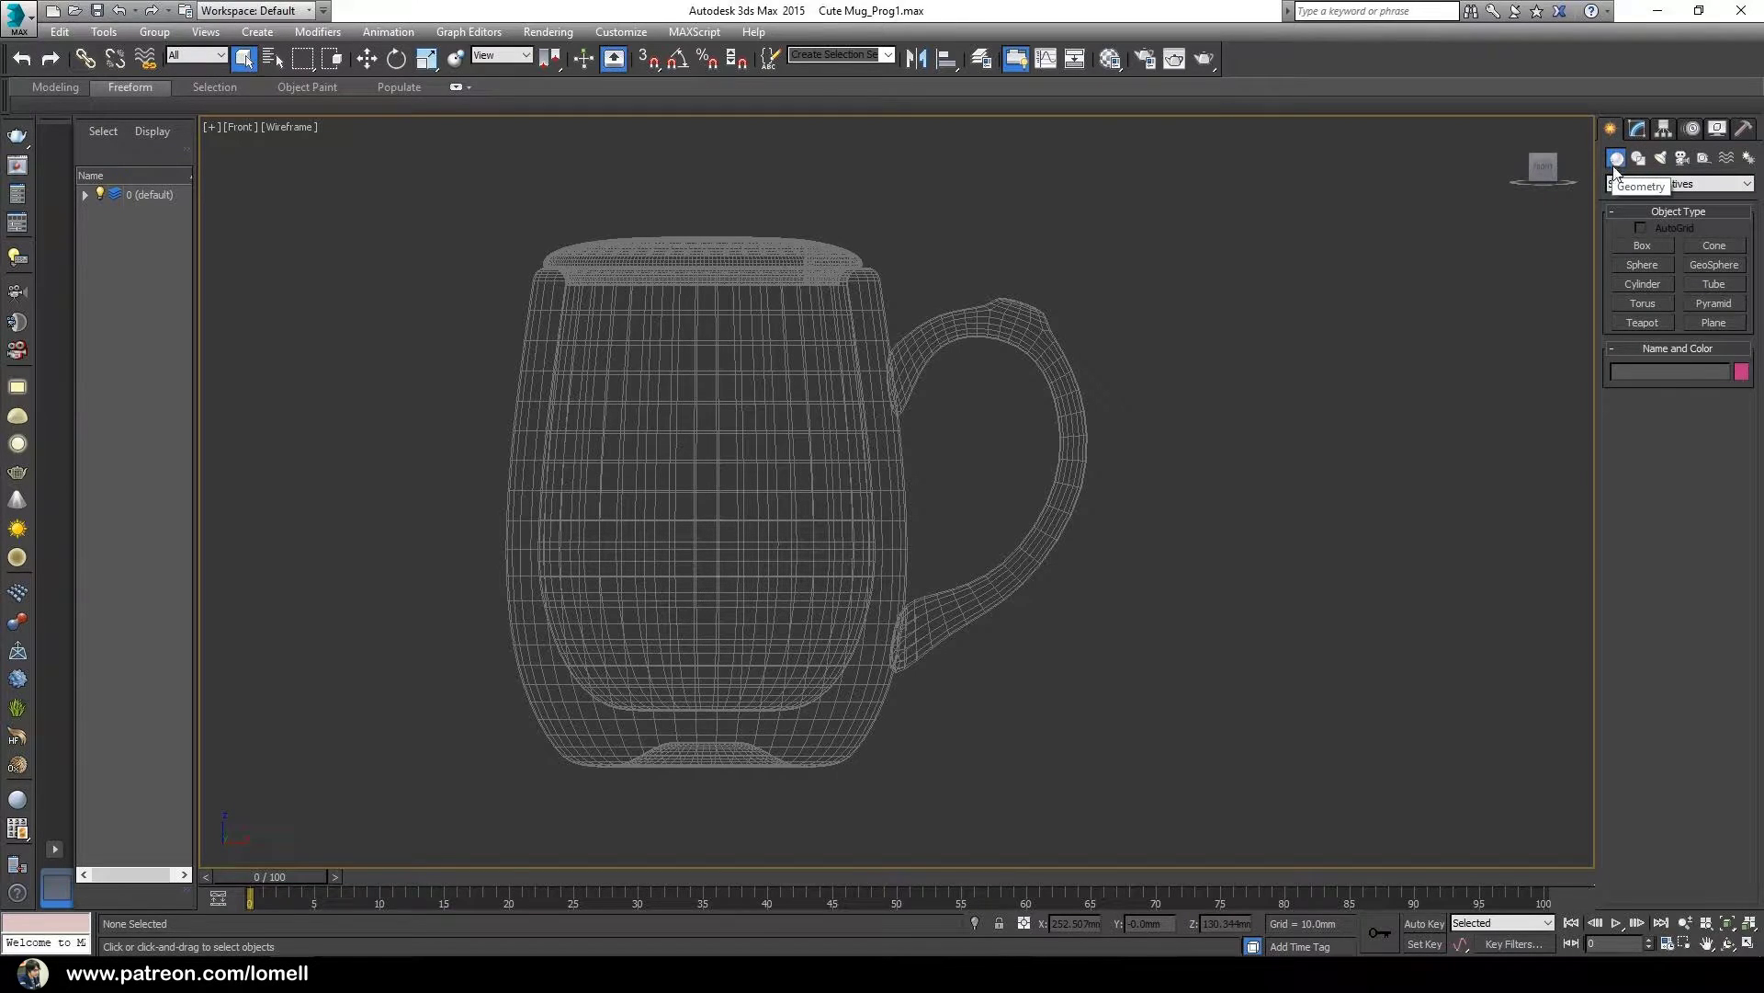
{"action": "left_click", "coordinate": [1654, 264]}
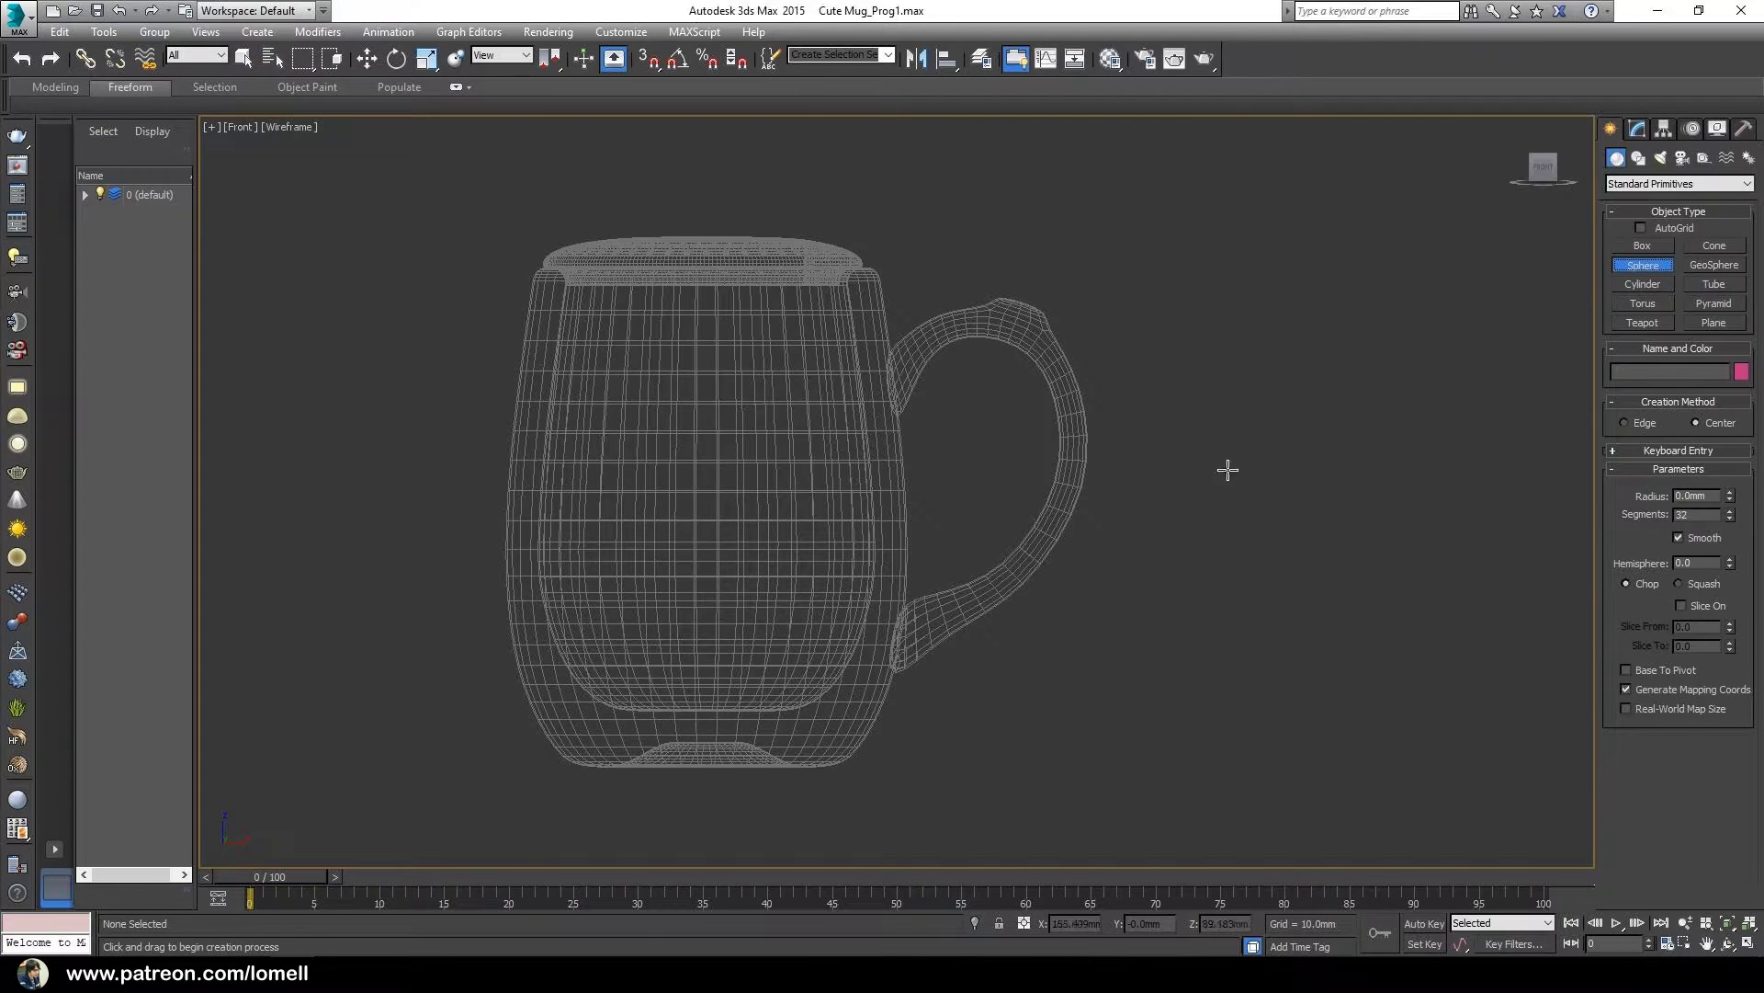
{"action": "left_click_drag", "start_coordinate": [1188, 533], "coordinate": [1280, 554]}
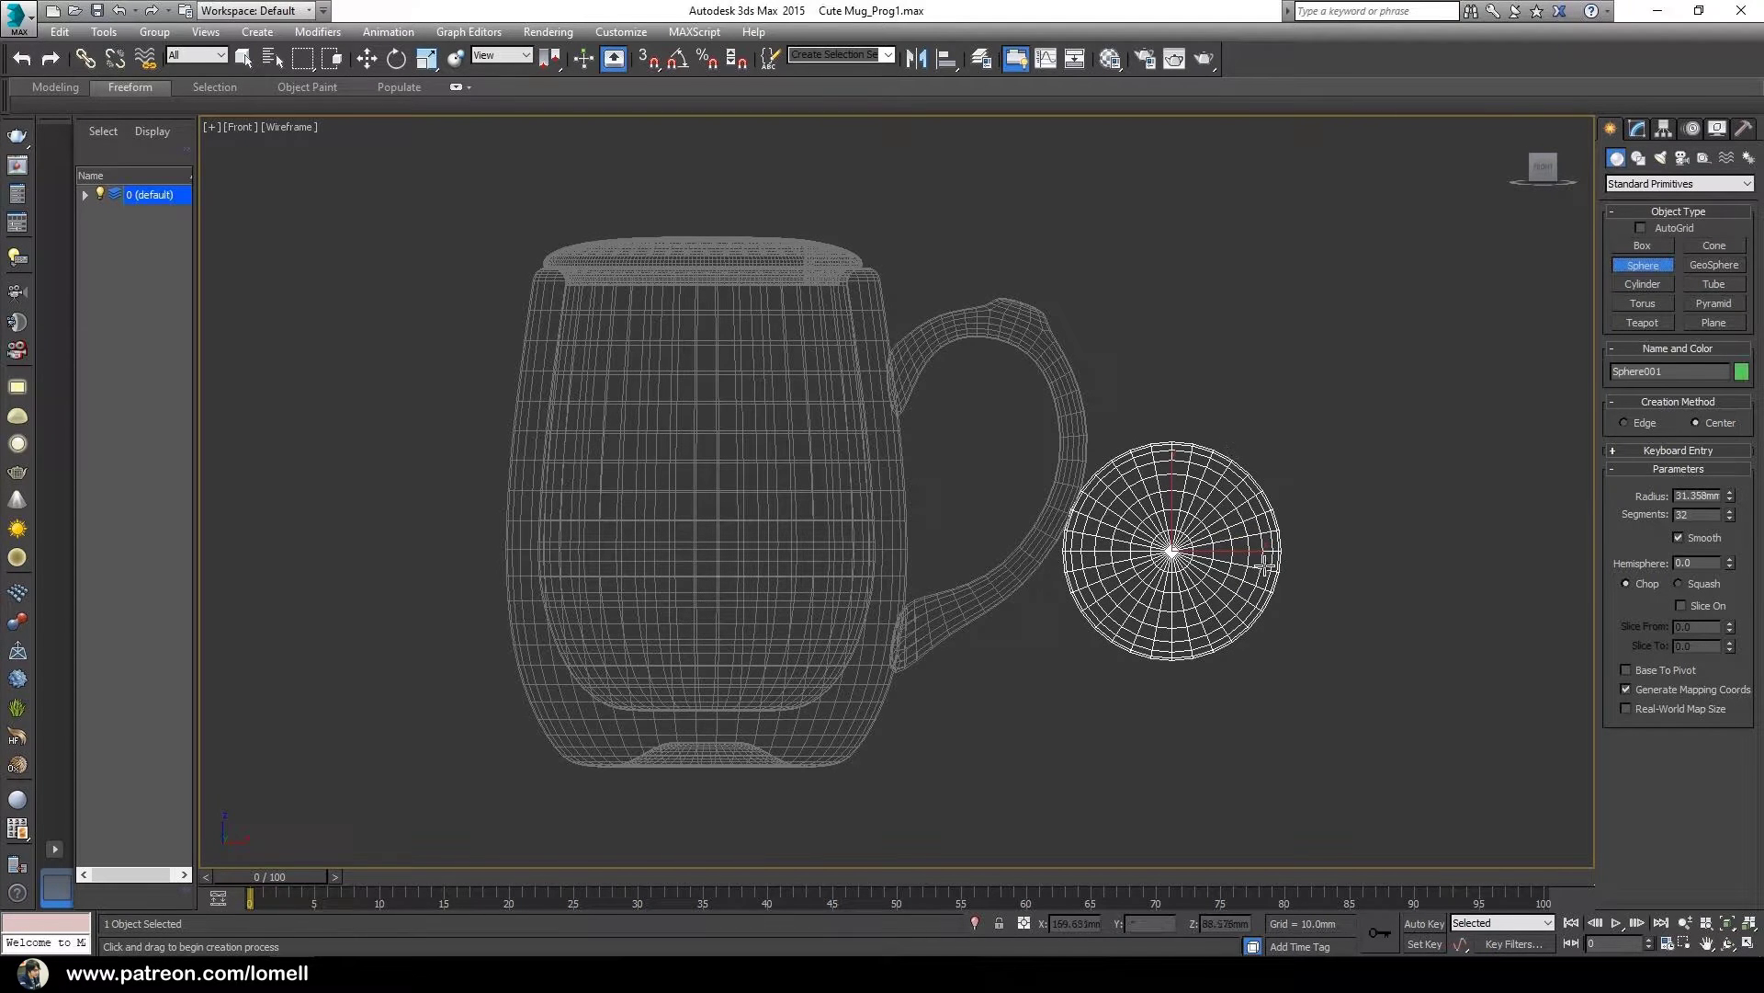
- Move the sphere horizontally away from the mug so it stands clear of the handle
{"action": "middle_click_drag", "start_coordinate": [1241, 570], "coordinate": [1047, 544]}
{"action": "left_click", "coordinate": [367, 58]}
{"action": "left_click_drag", "start_coordinate": [1057, 551], "coordinate": [1248, 559]}
{"action": "middle_click_drag", "start_coordinate": [1245, 589], "coordinate": [1181, 622]}
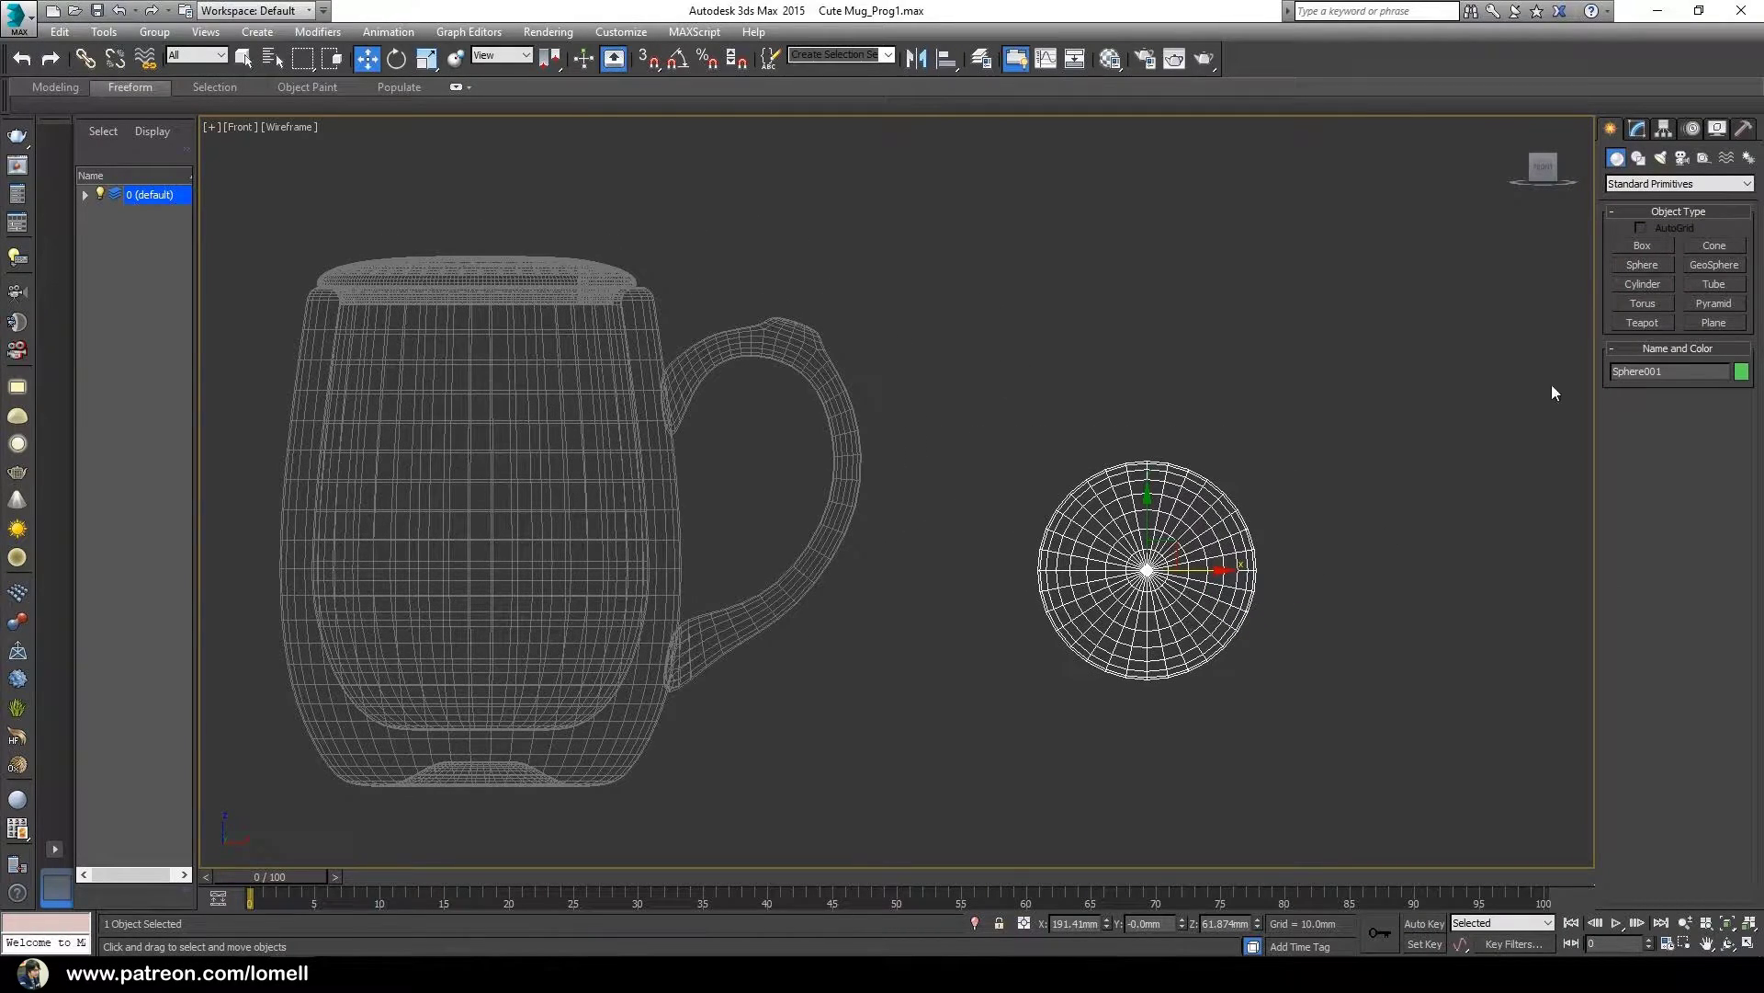
- Set the sphere's segments to 12
{"action": "left_click", "coordinate": [1636, 131]}
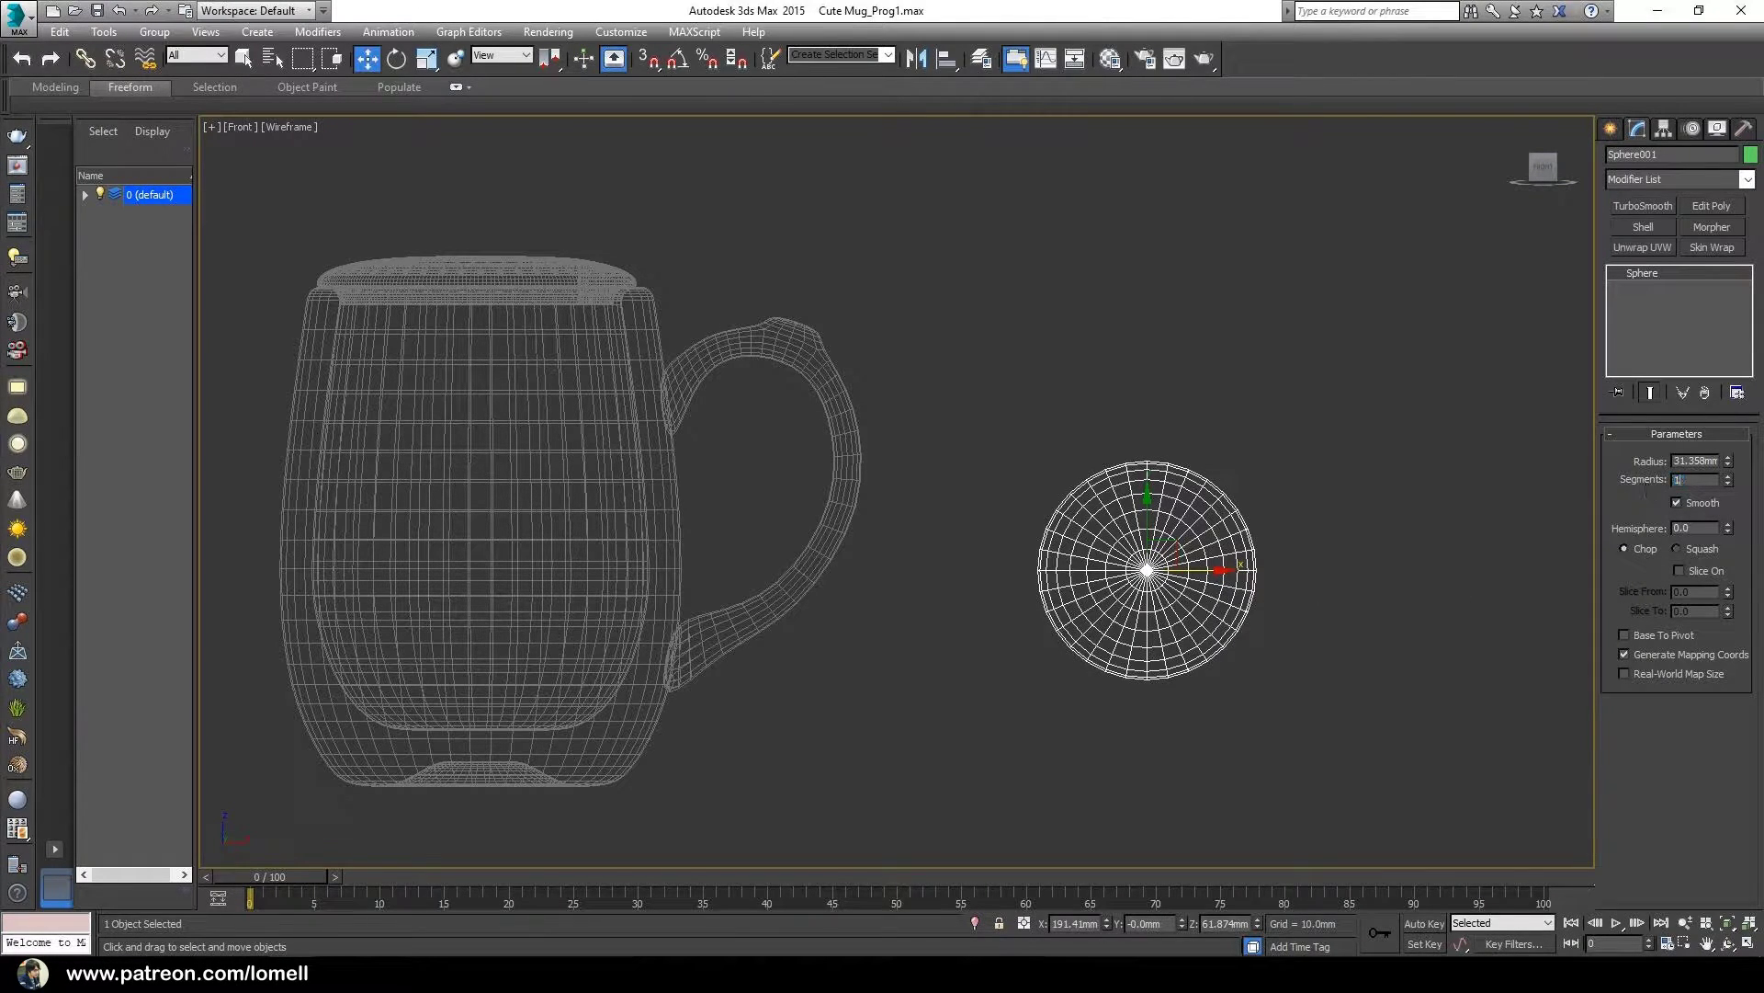
{"action": "type", "text": "12"}
{"action": "key", "text": "Return"}
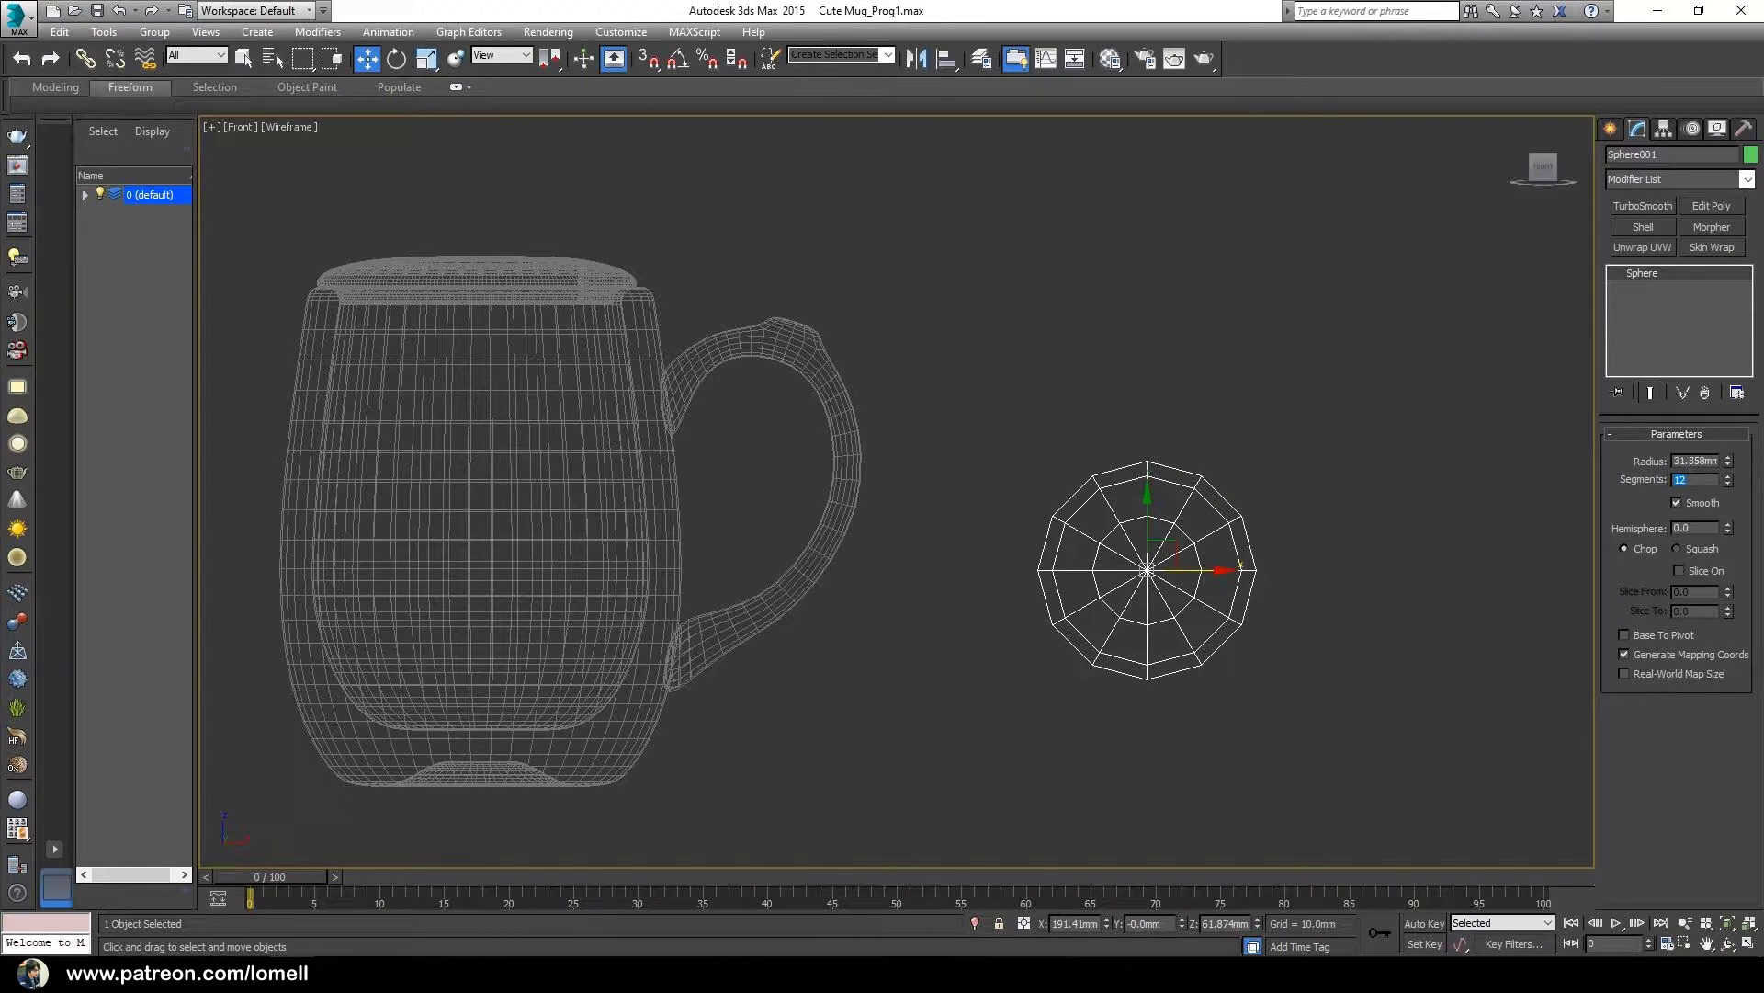
{"action": "middle_click_drag", "start_coordinate": [1083, 634], "coordinate": [1007, 648]}
{"action": "middle_click_drag", "start_coordinate": [1008, 566], "coordinate": [1098, 553]}
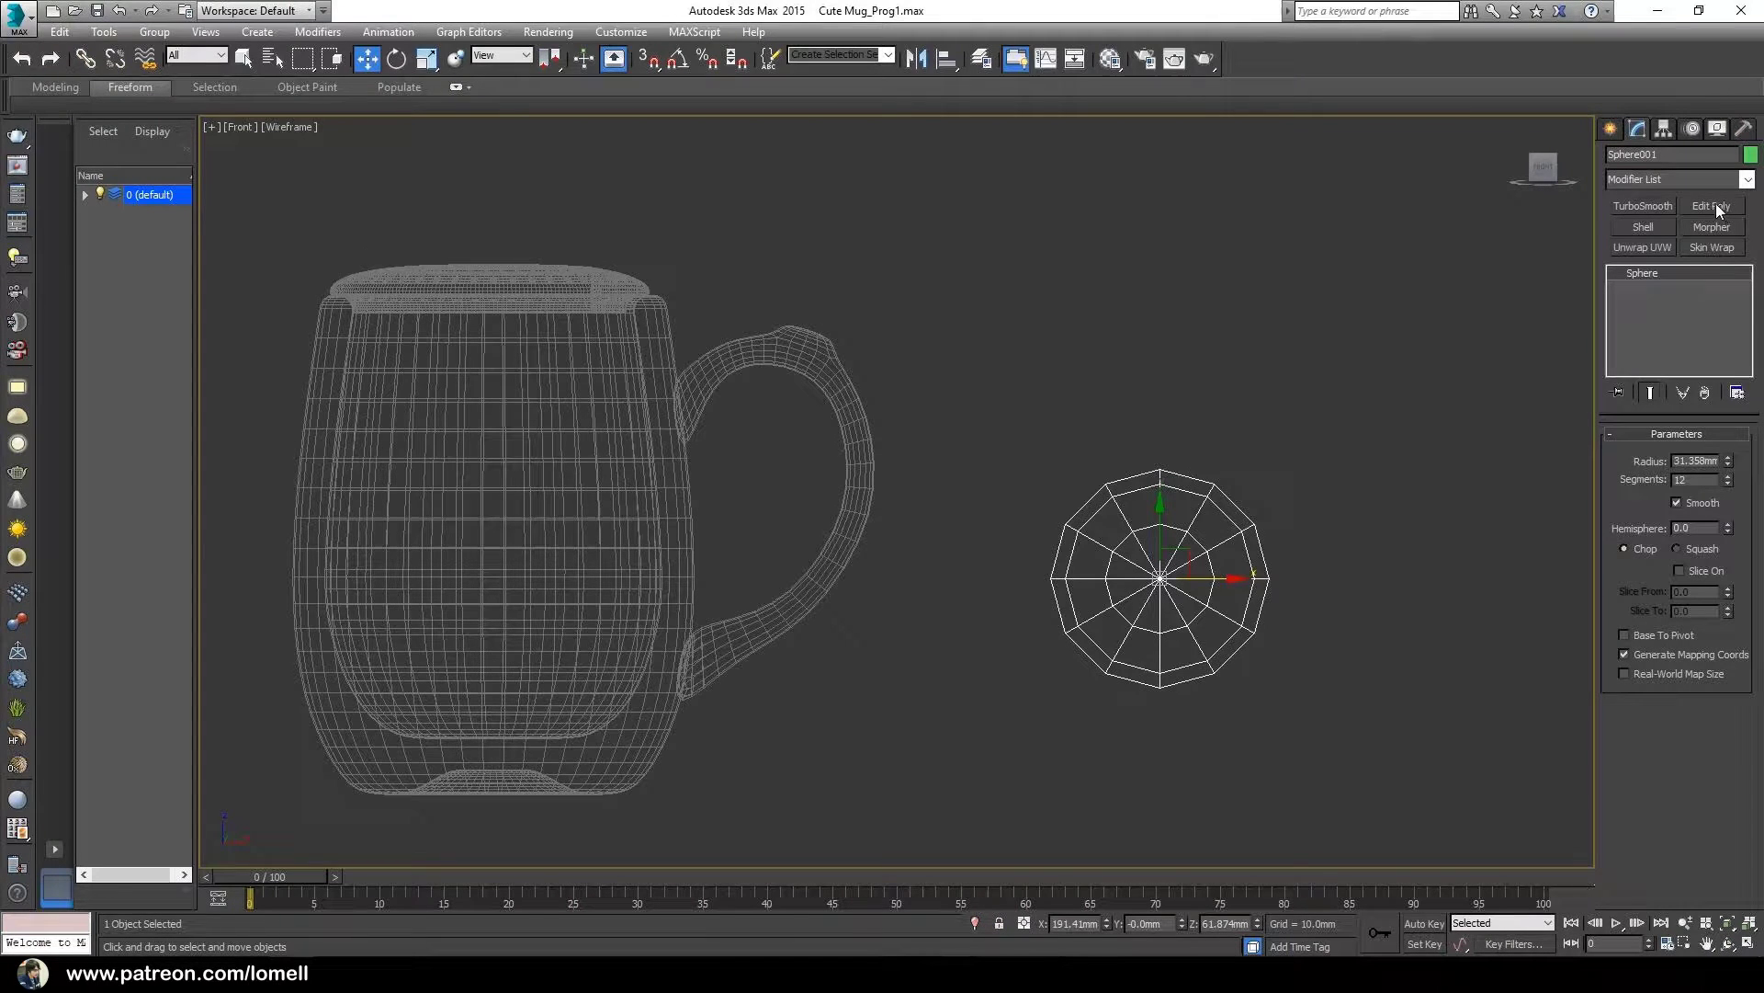
- Add an Edit Poly modifier to the sphere and change its object colour to grey
{"action": "left_click", "coordinate": [1645, 181]}
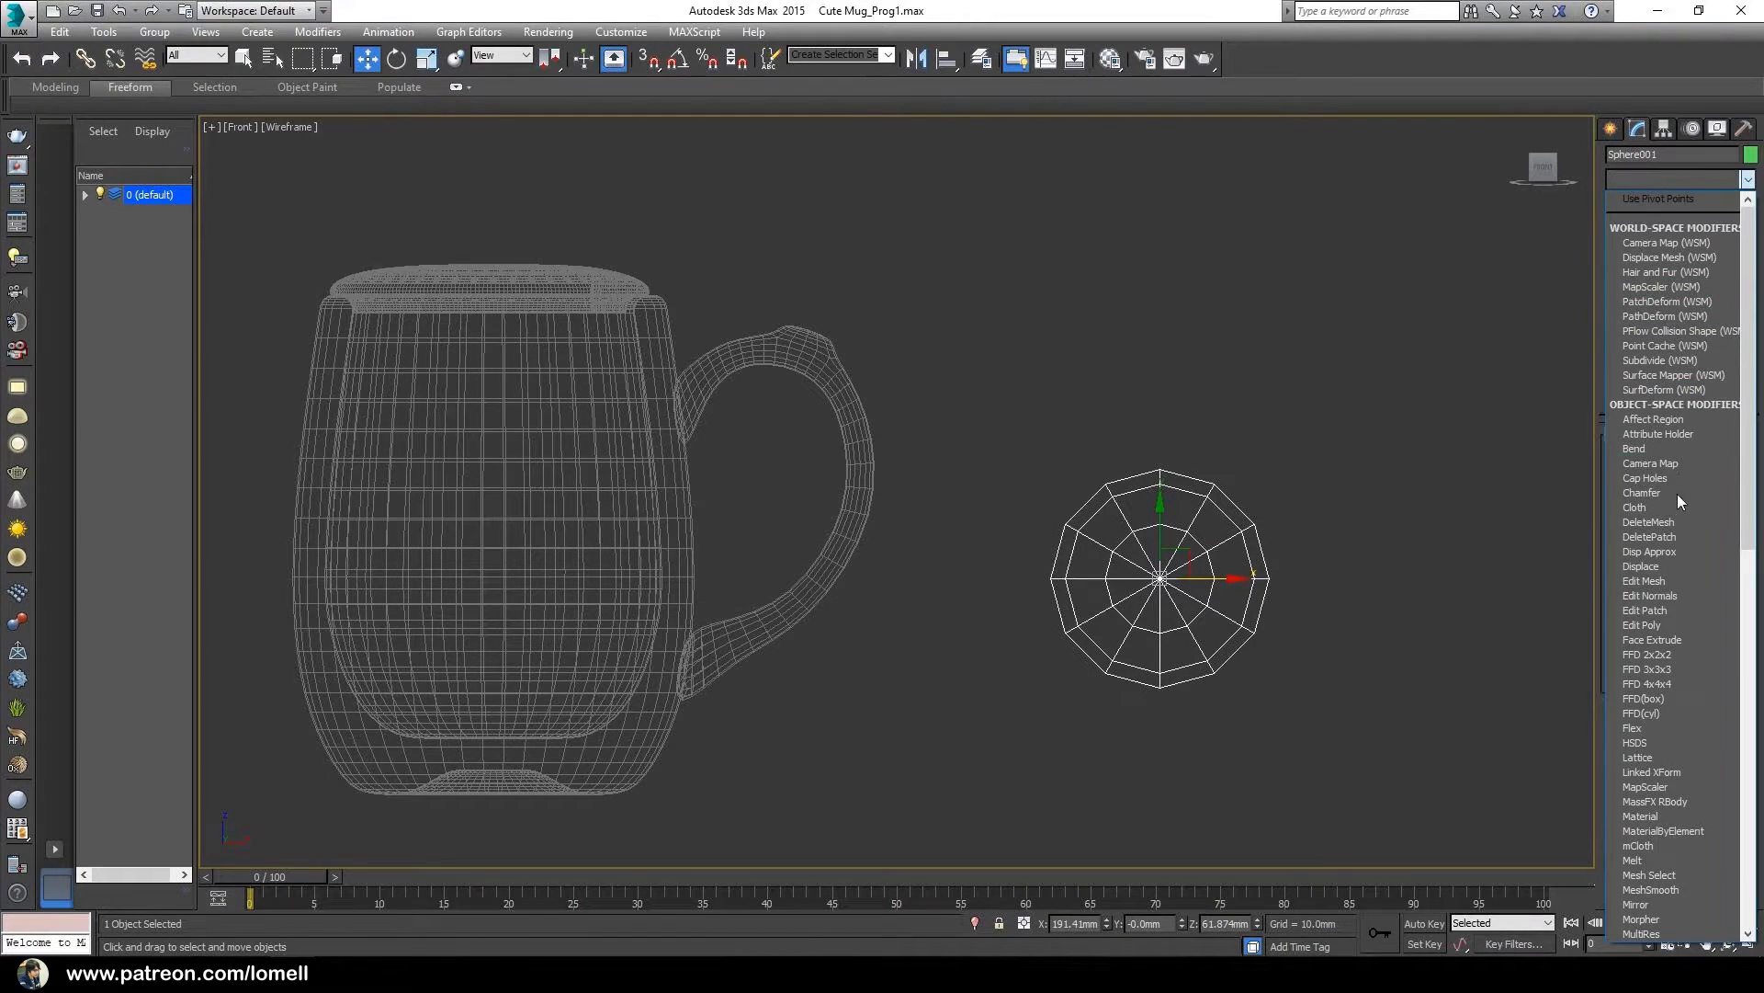
{"action": "left_click", "coordinate": [1649, 625]}
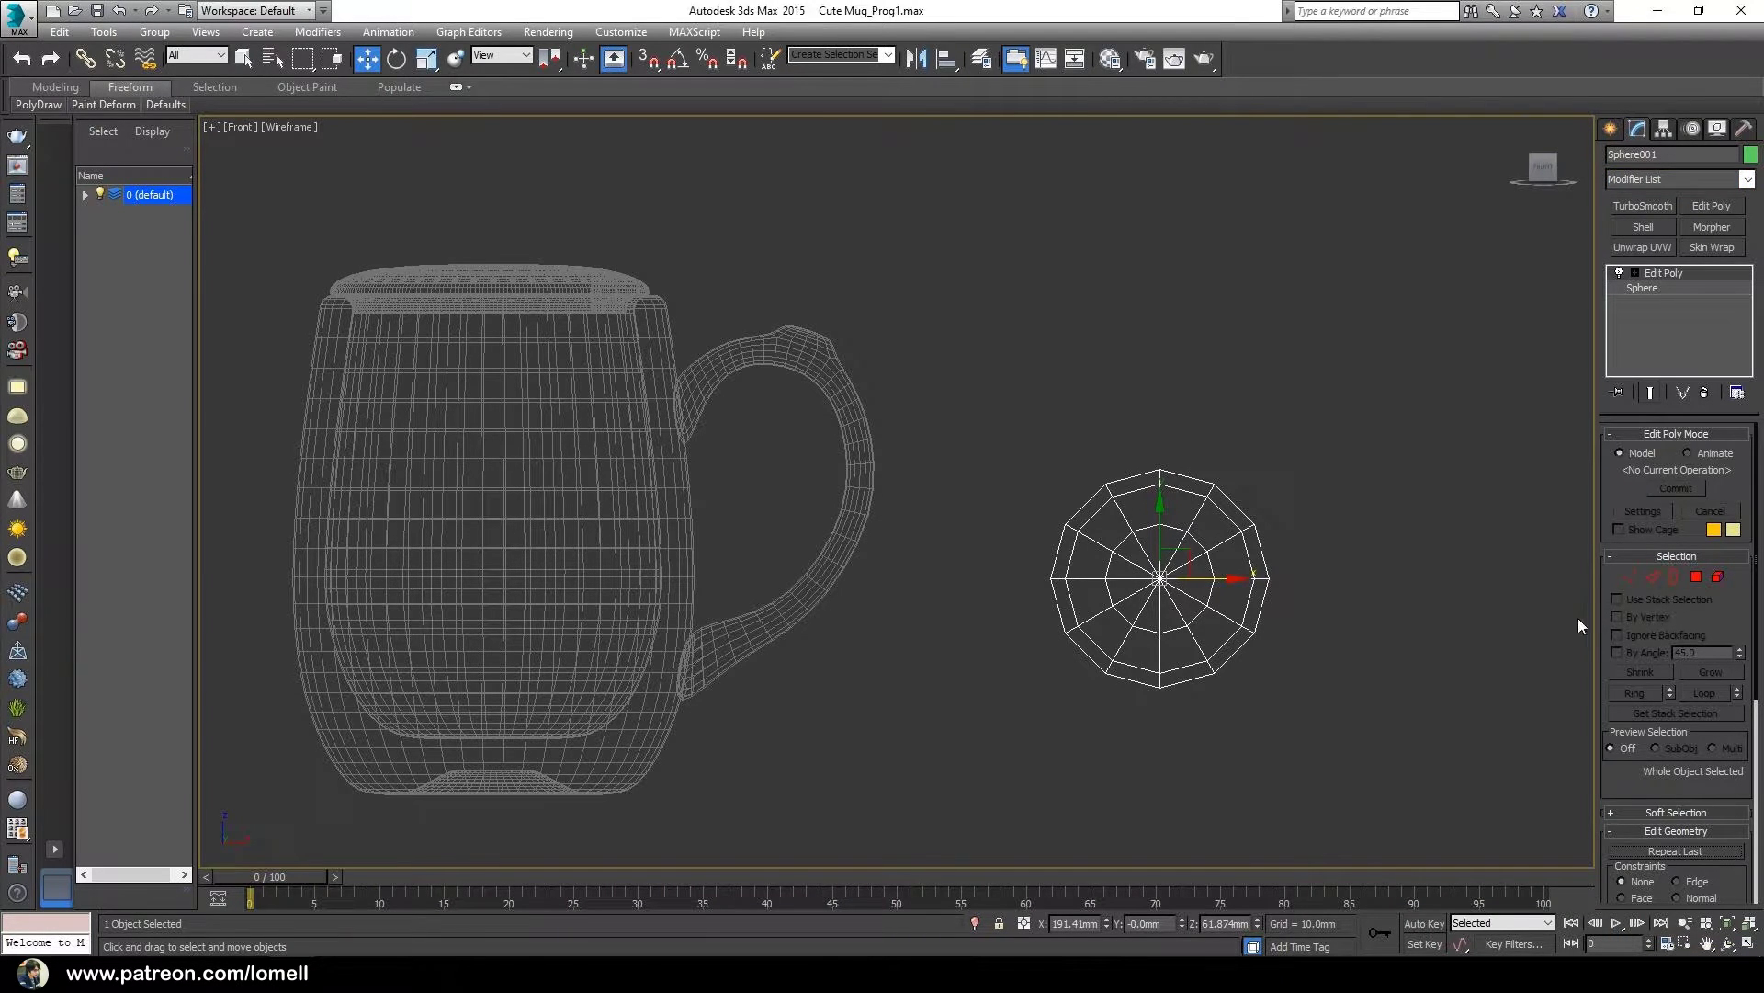
{"action": "key", "text": "p"}
{"action": "middle_click_drag", "start_coordinate": [1194, 636], "coordinate": [1045, 631]}
{"action": "key", "text": "F3"}
{"action": "middle_click_drag", "start_coordinate": [1211, 588], "coordinate": [1081, 654], "text": "alt"}
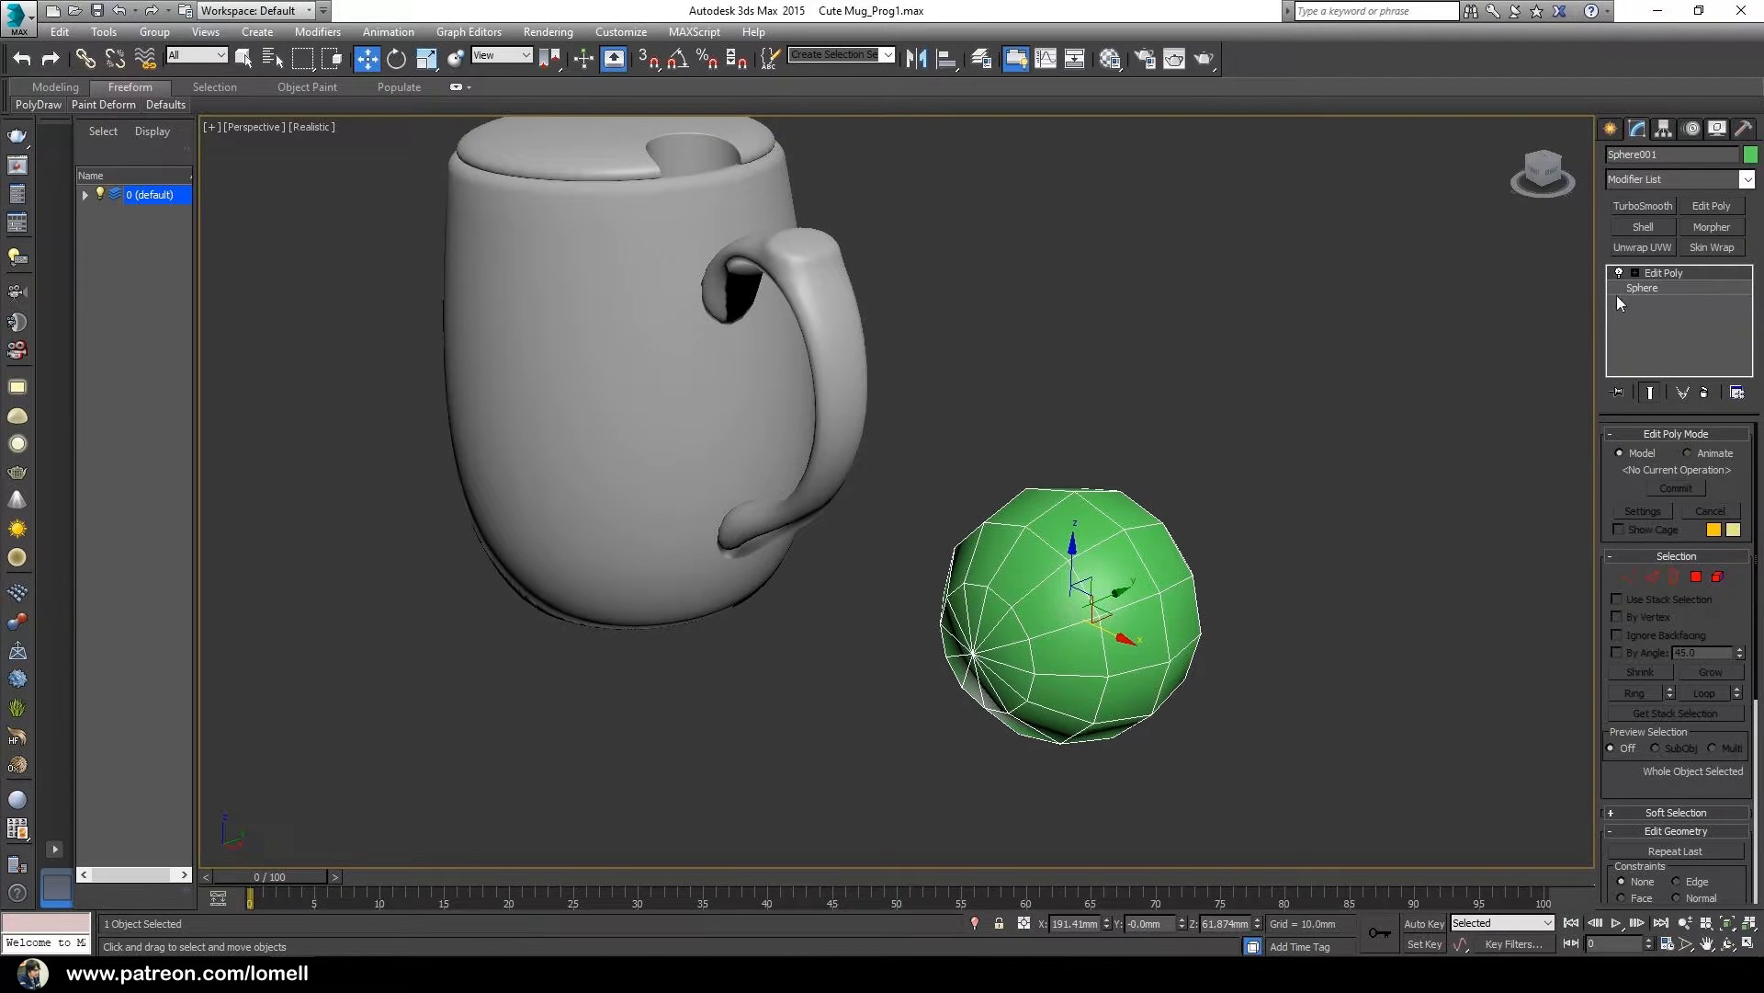
{"action": "left_click", "coordinate": [1751, 154]}
{"action": "left_click", "coordinate": [1255, 359]}
{"action": "left_click", "coordinate": [1391, 420]}
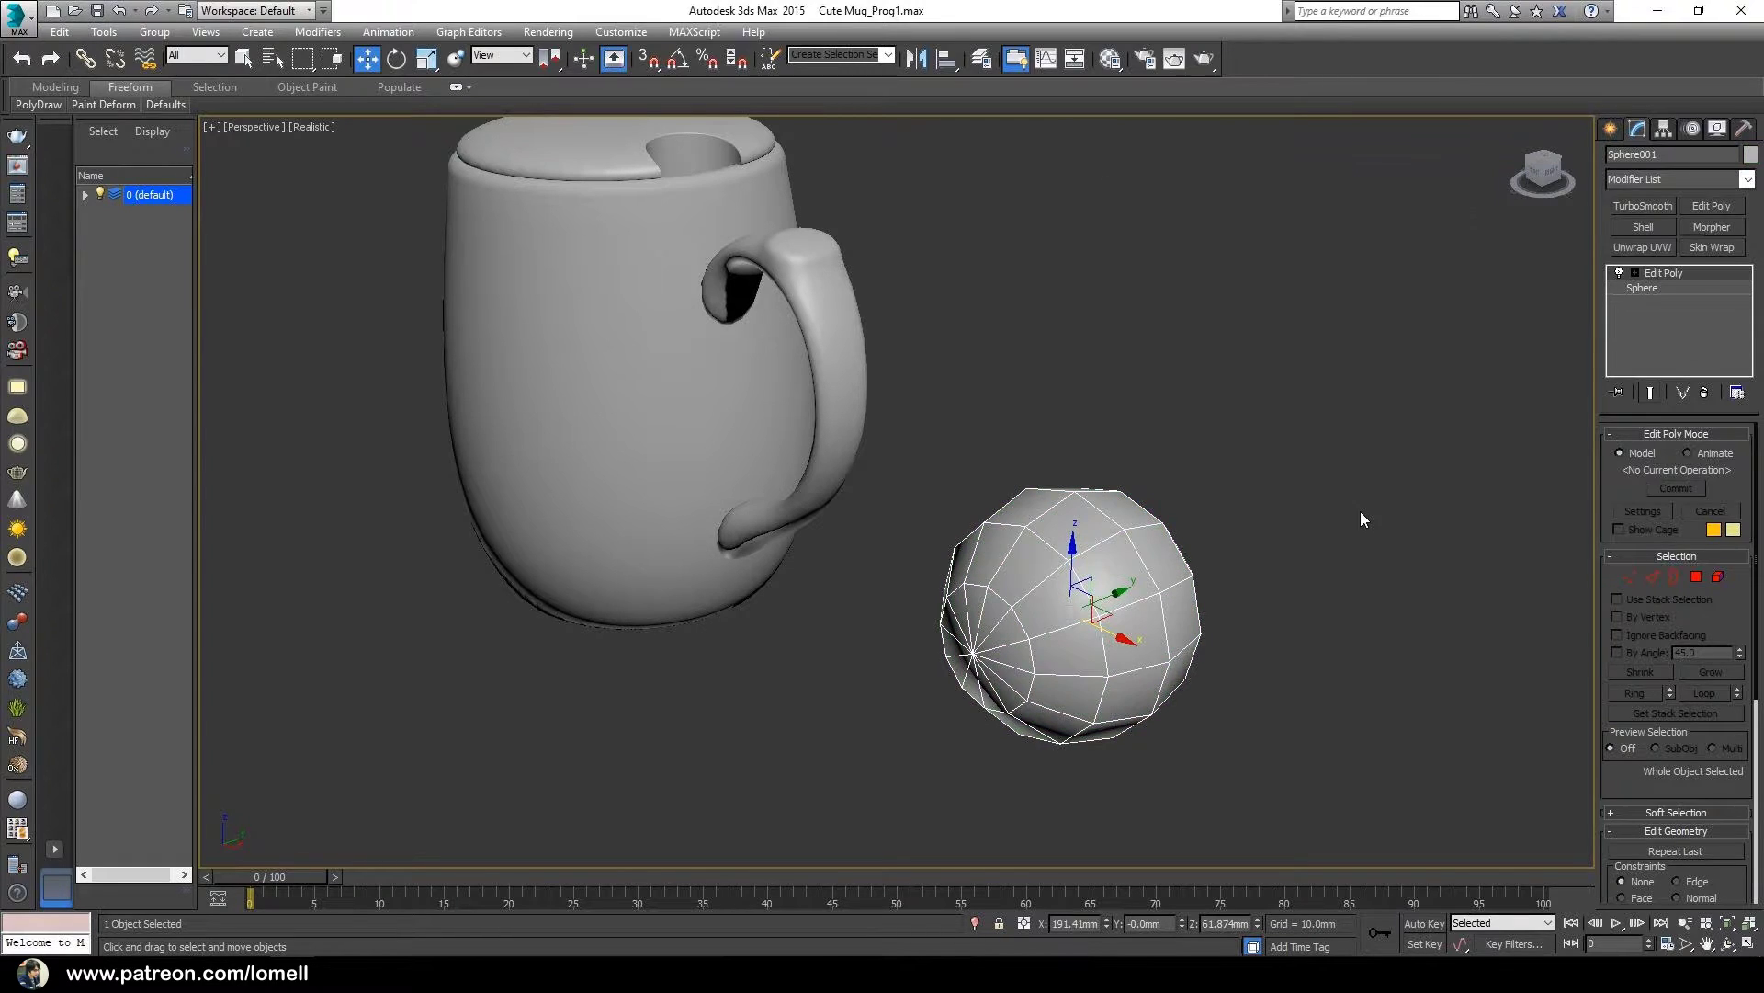
- Split the sphere in two along its middle edge loop
{"action": "left_click", "coordinate": [1635, 273]}
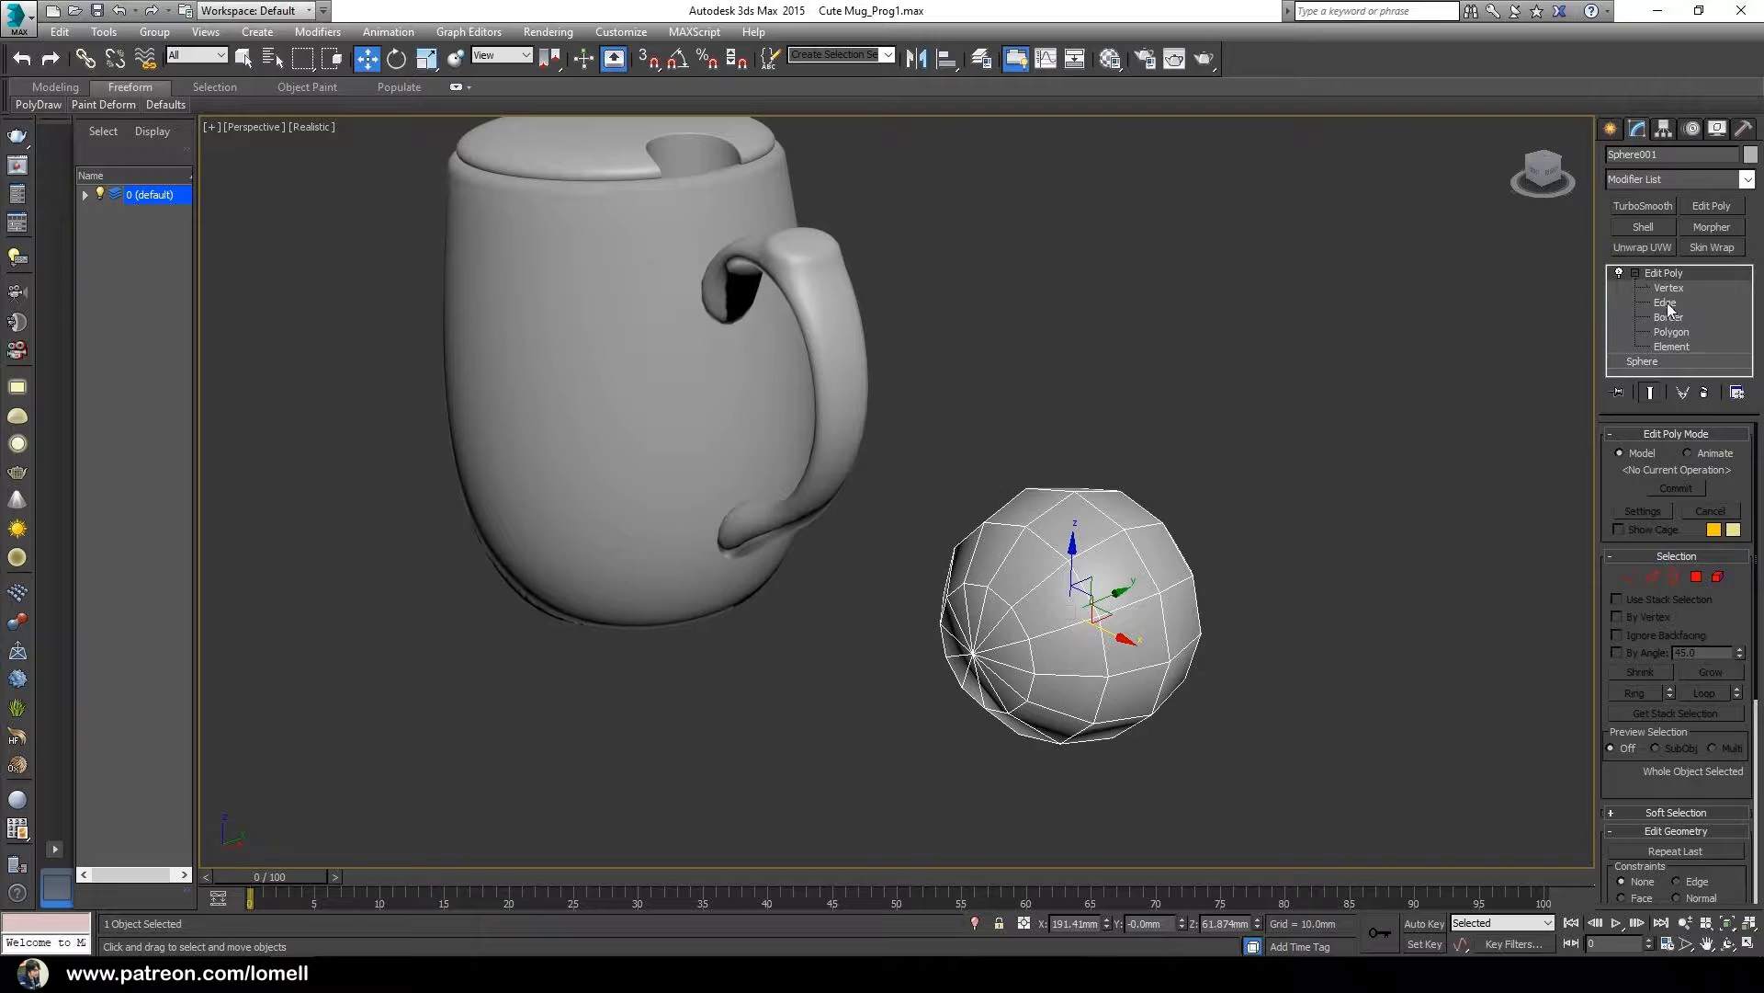
{"action": "left_click", "coordinate": [1664, 303]}
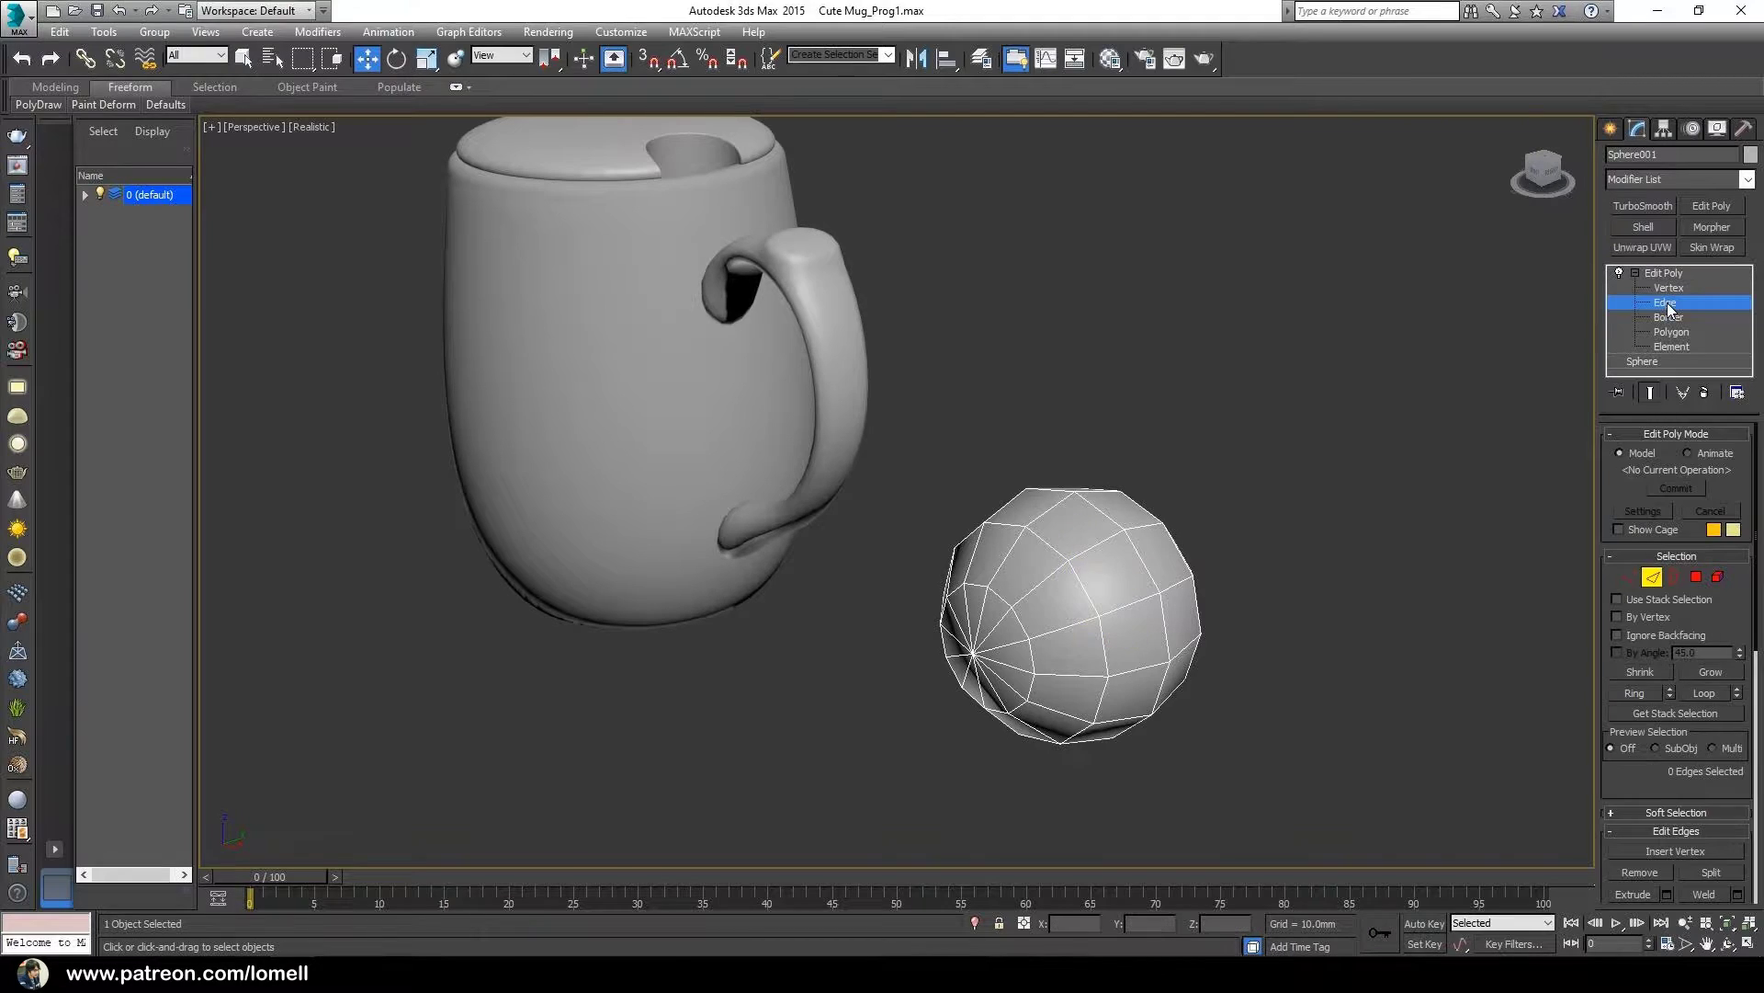
{"action": "double_click", "coordinate": [1142, 563]}
{"action": "middle_click_drag", "start_coordinate": [1142, 563], "coordinate": [1408, 454], "text": "alt"}
{"action": "right_click", "coordinate": [1406, 452]}
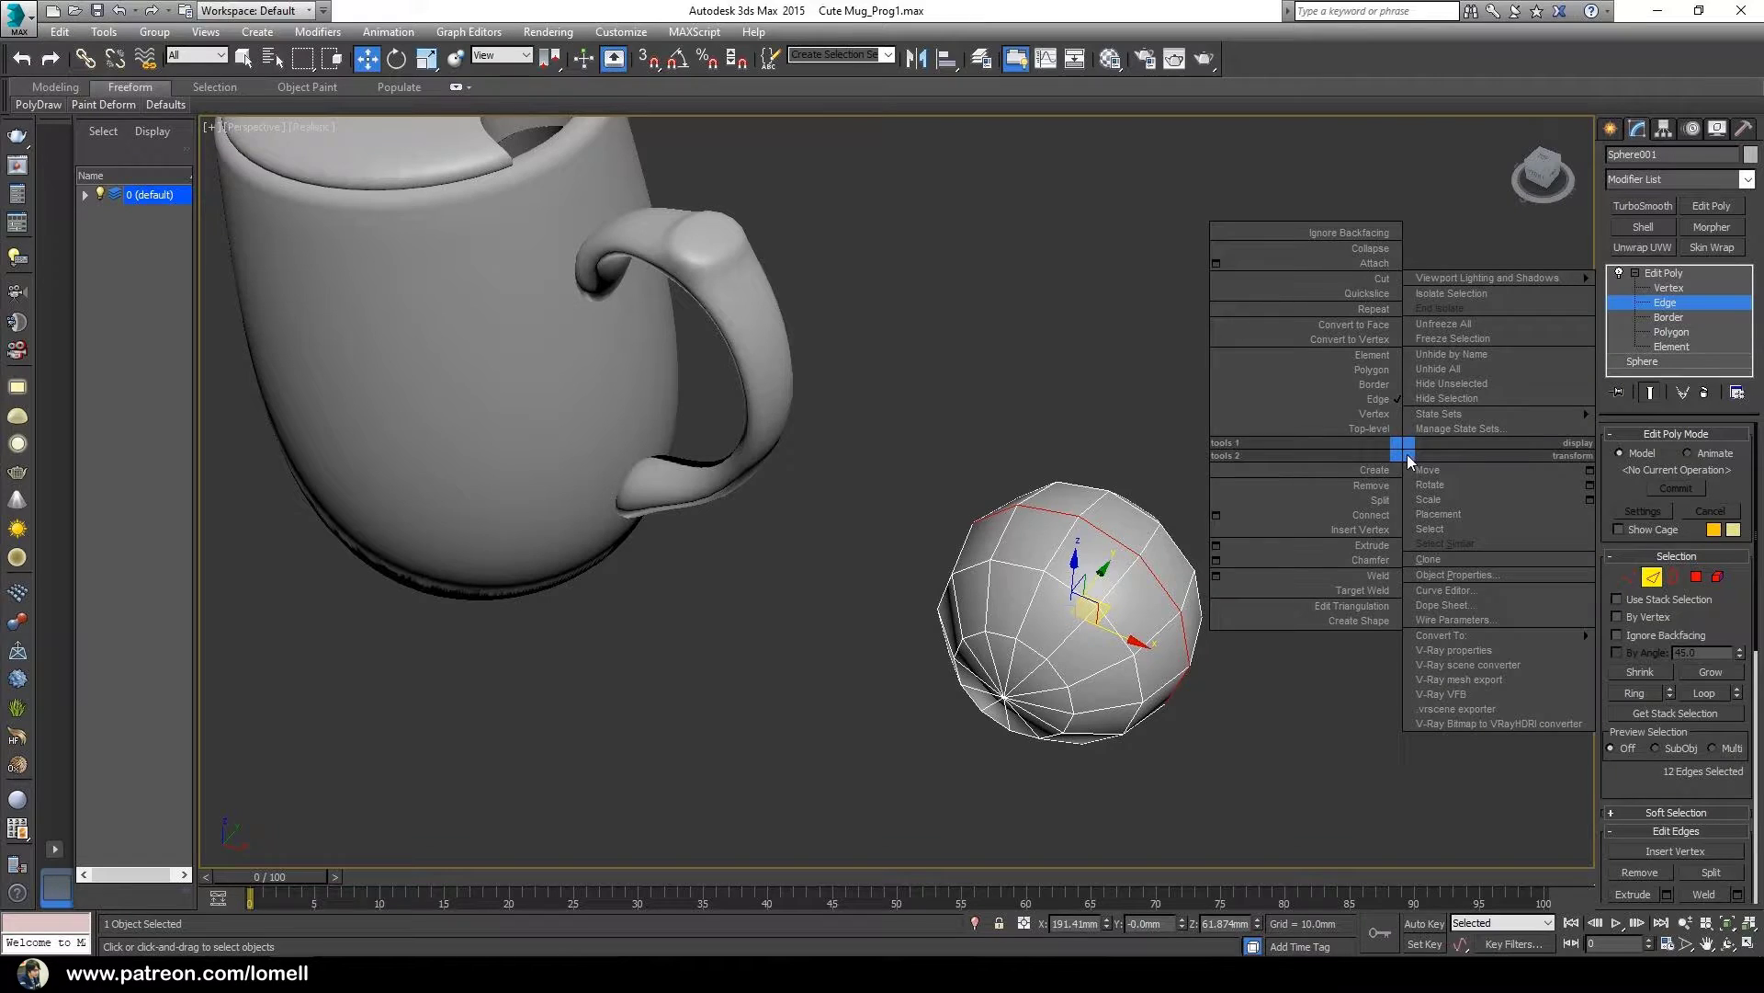
{"action": "left_click", "coordinate": [1386, 500]}
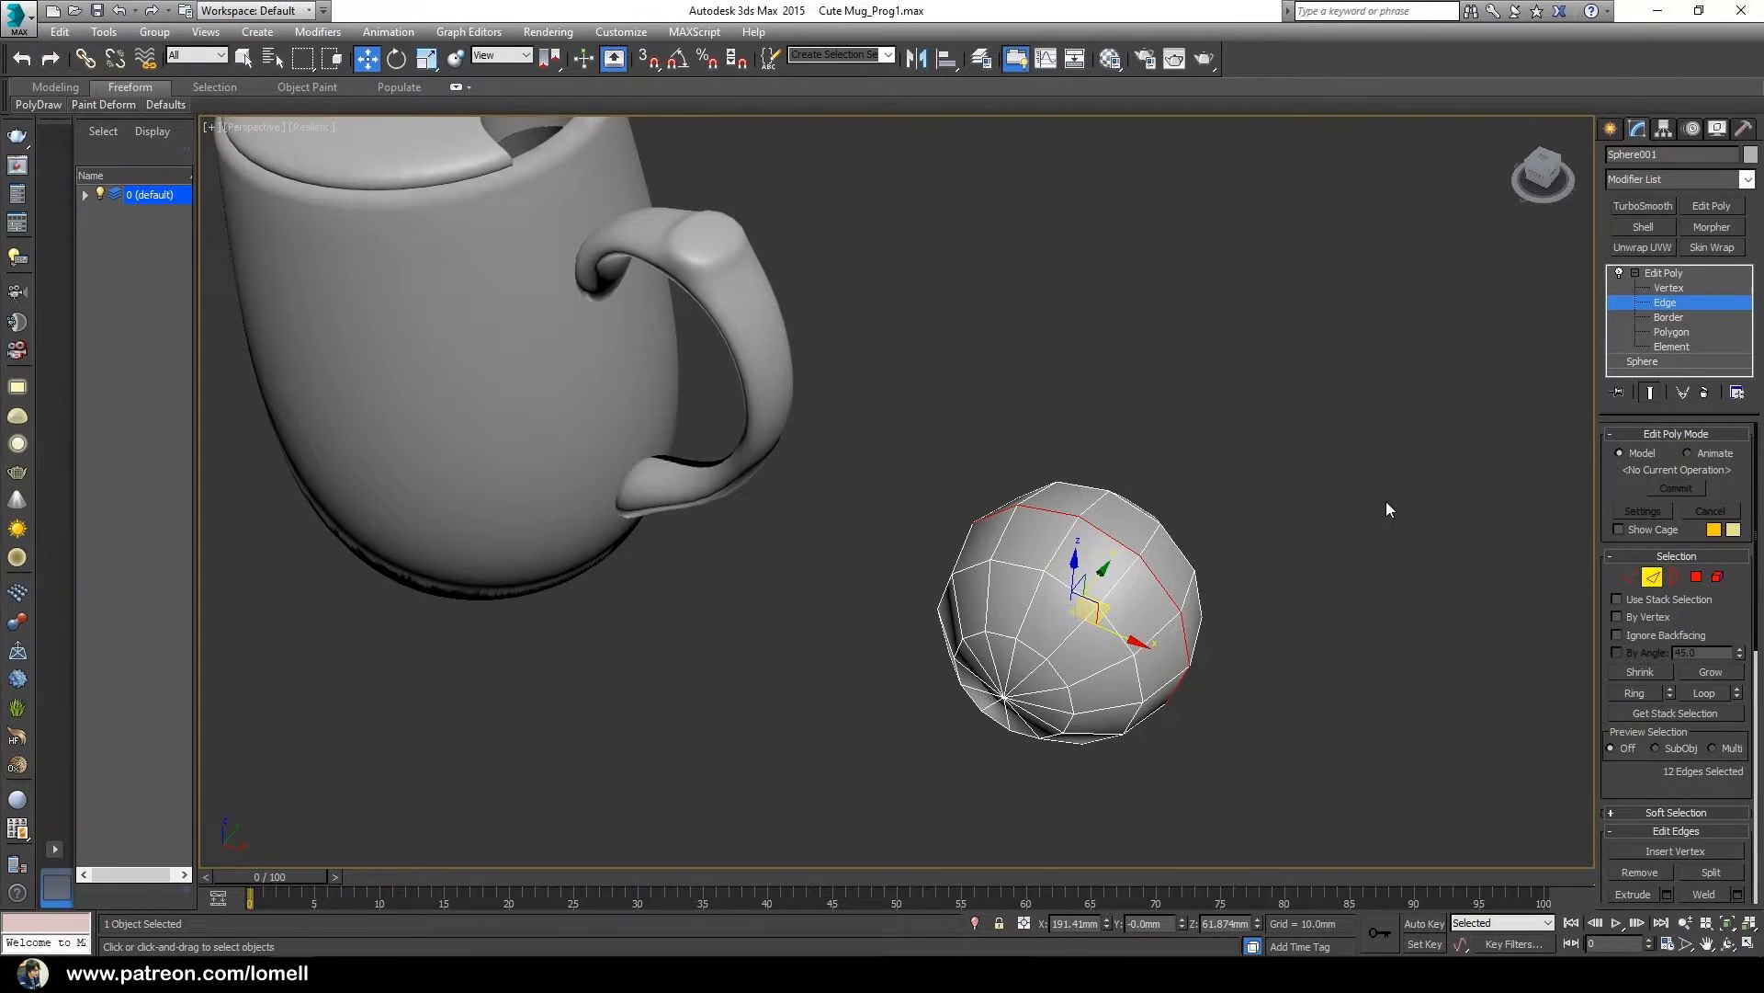
- Delete the front half of the split sphere as an element
{"action": "left_click", "coordinate": [1665, 346]}
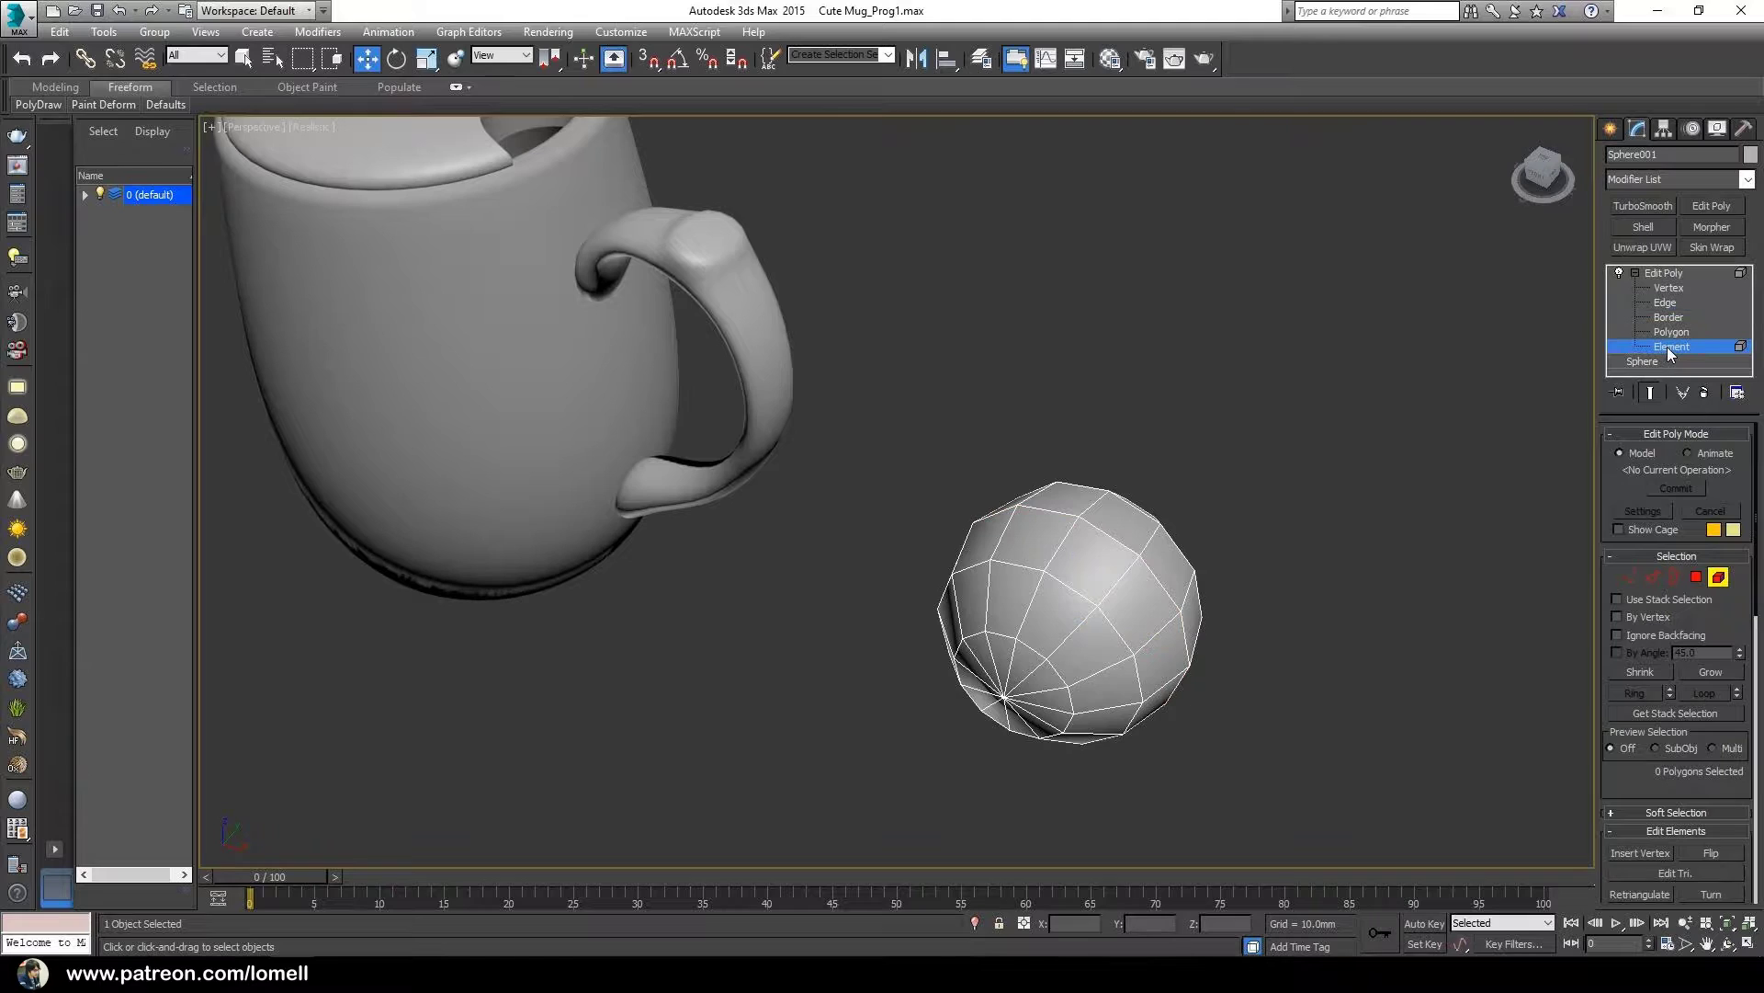
{"action": "left_click", "coordinate": [1122, 589]}
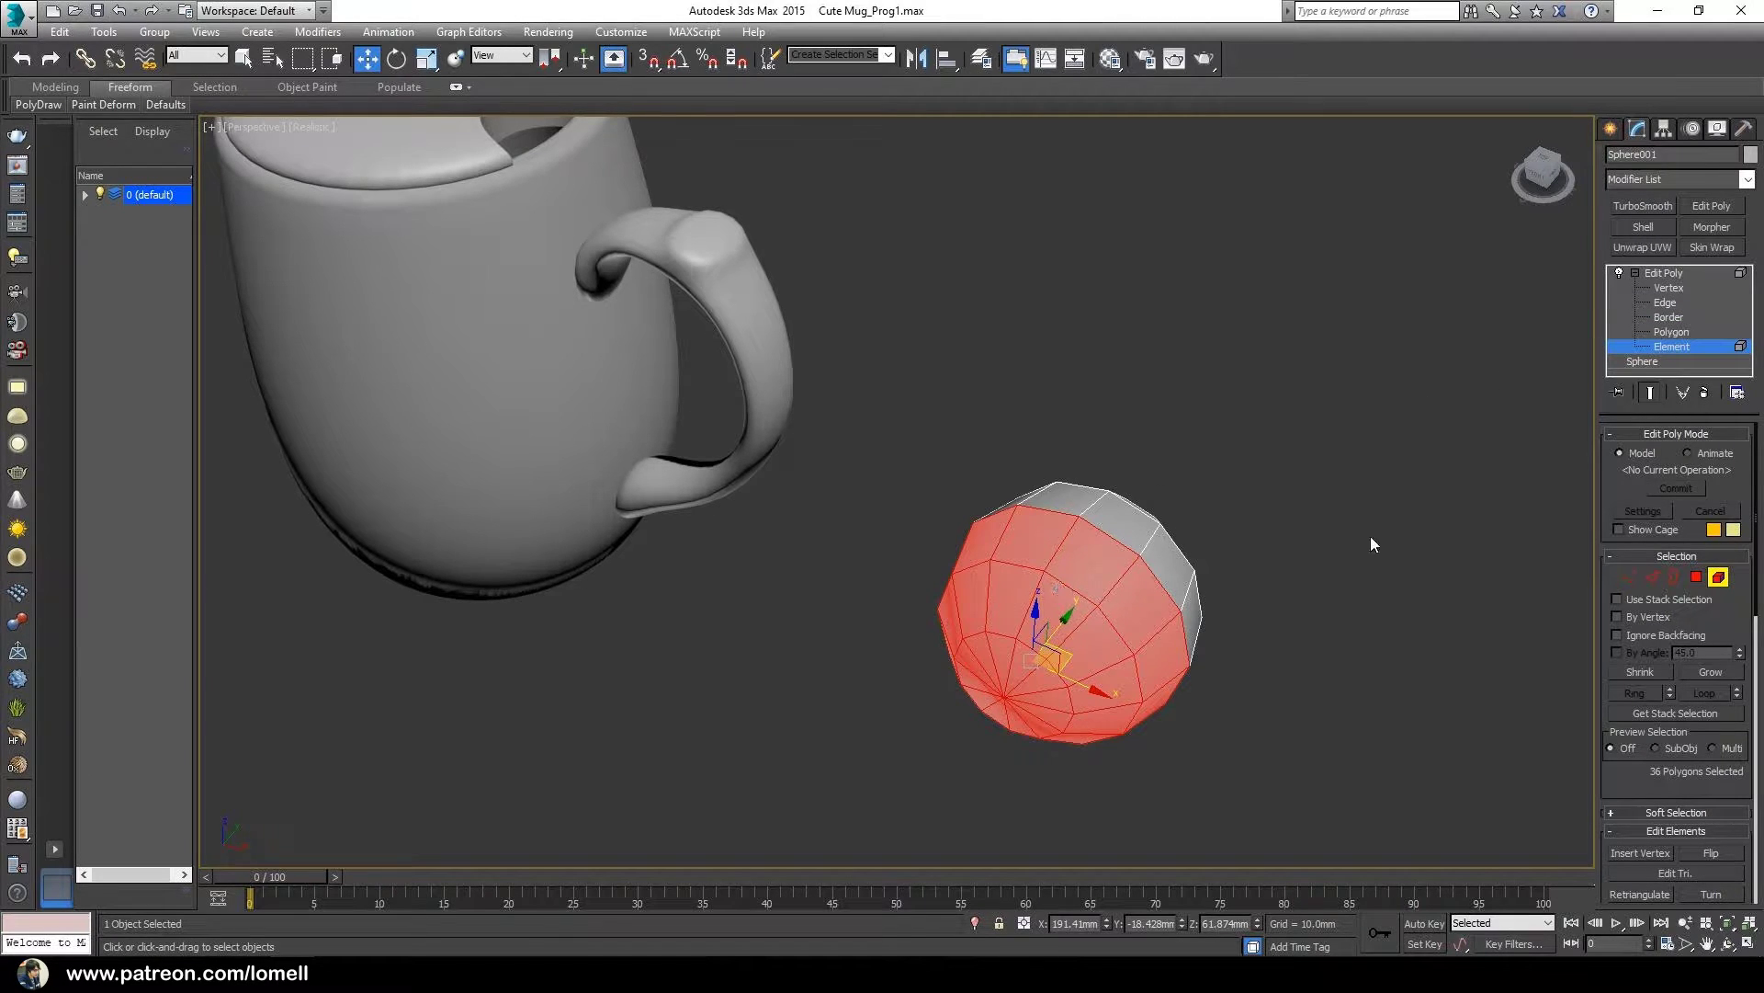
{"action": "key", "text": "Delete"}
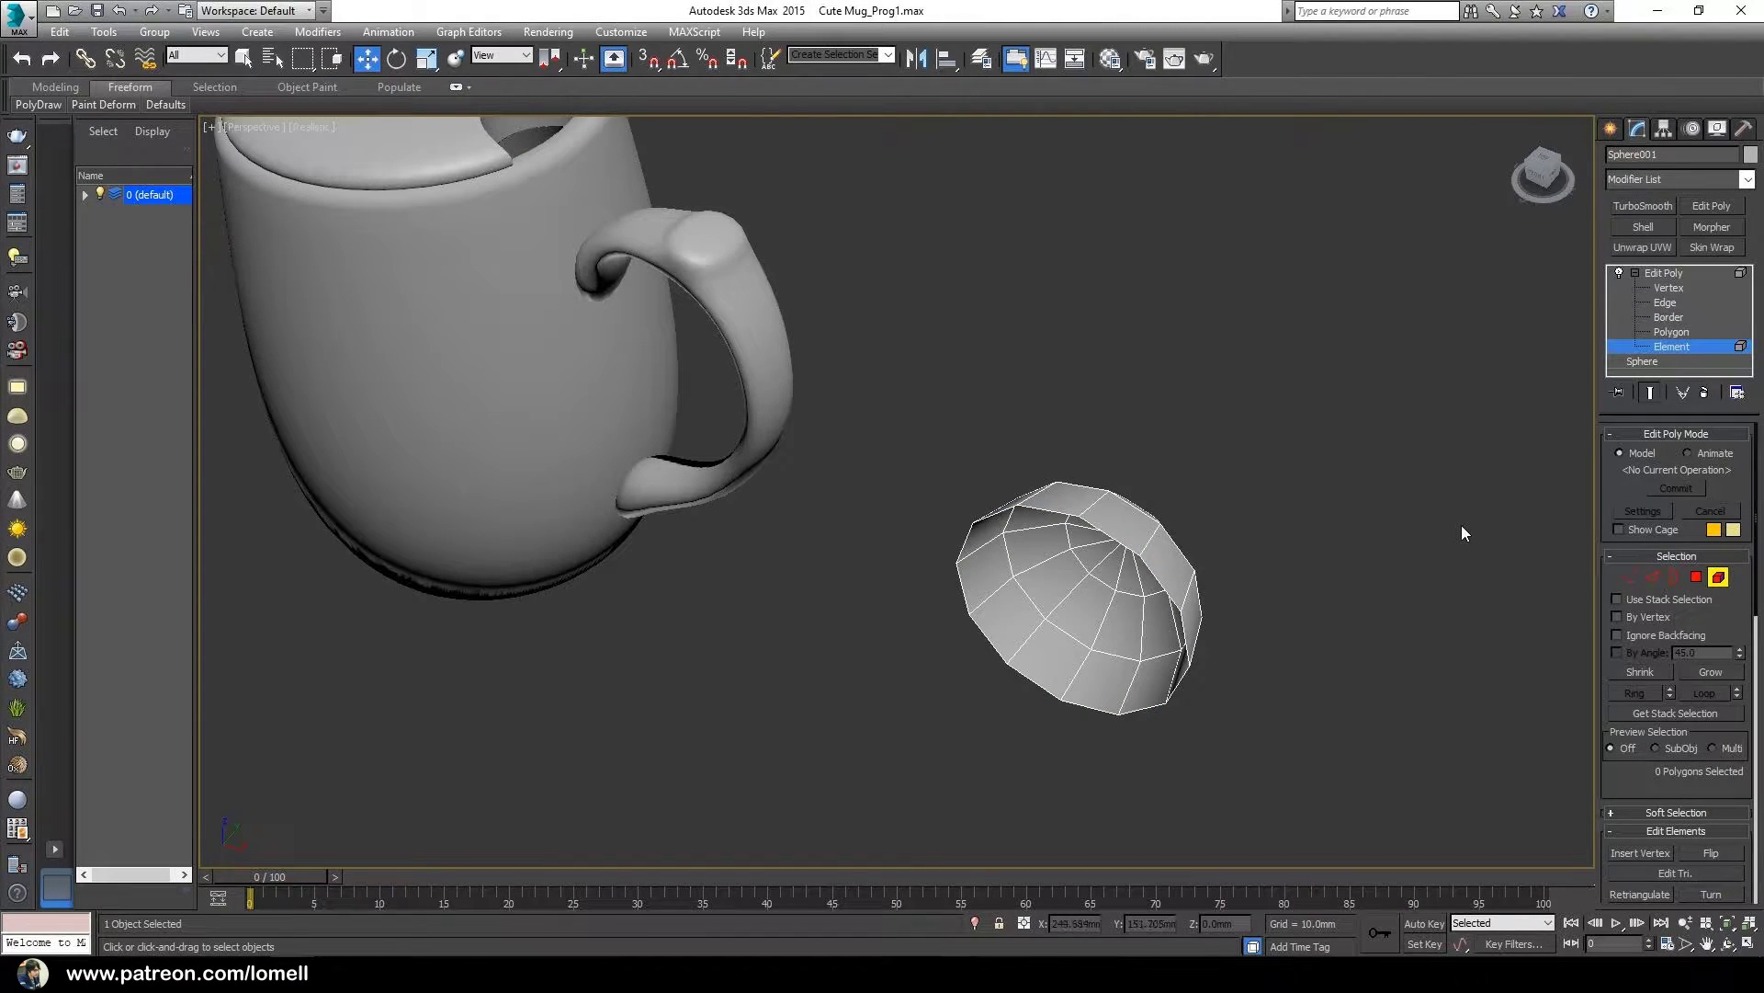
- Scale the remaining half-sphere element along its depth to make a shallower bowl
{"action": "left_click_drag", "start_coordinate": [1420, 474], "coordinate": [1186, 552]}
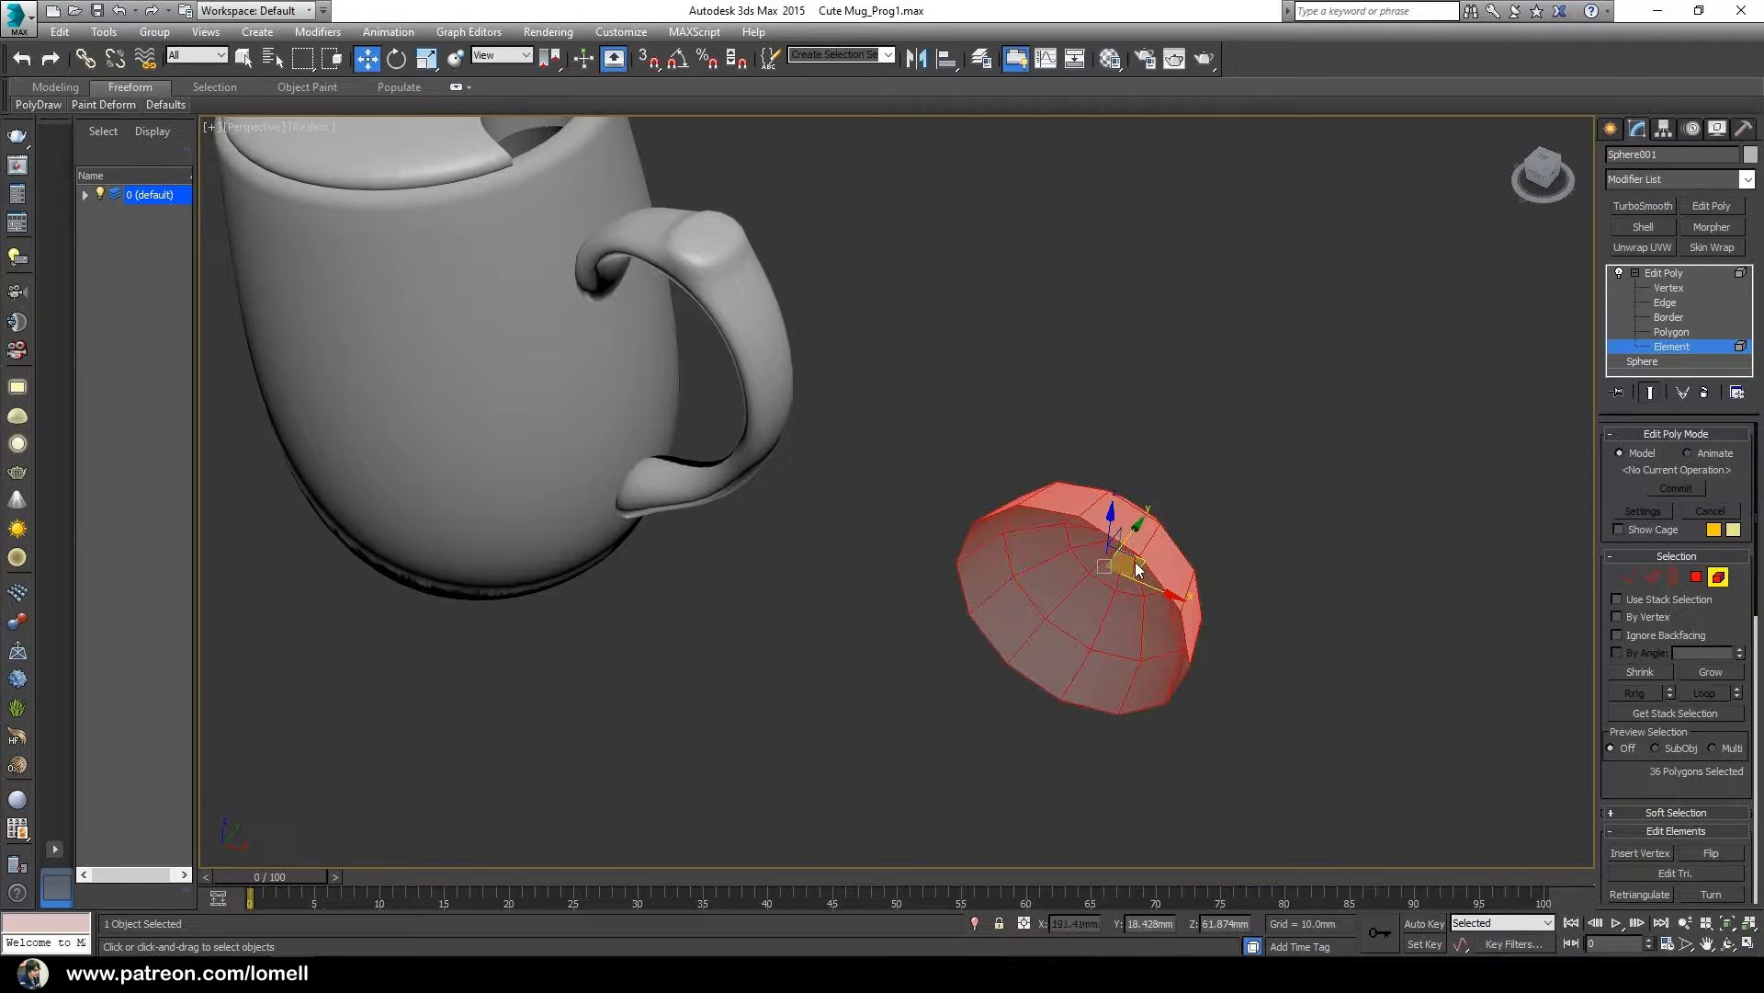
{"action": "middle_click_drag", "start_coordinate": [1198, 614], "coordinate": [1043, 469], "text": "alt"}
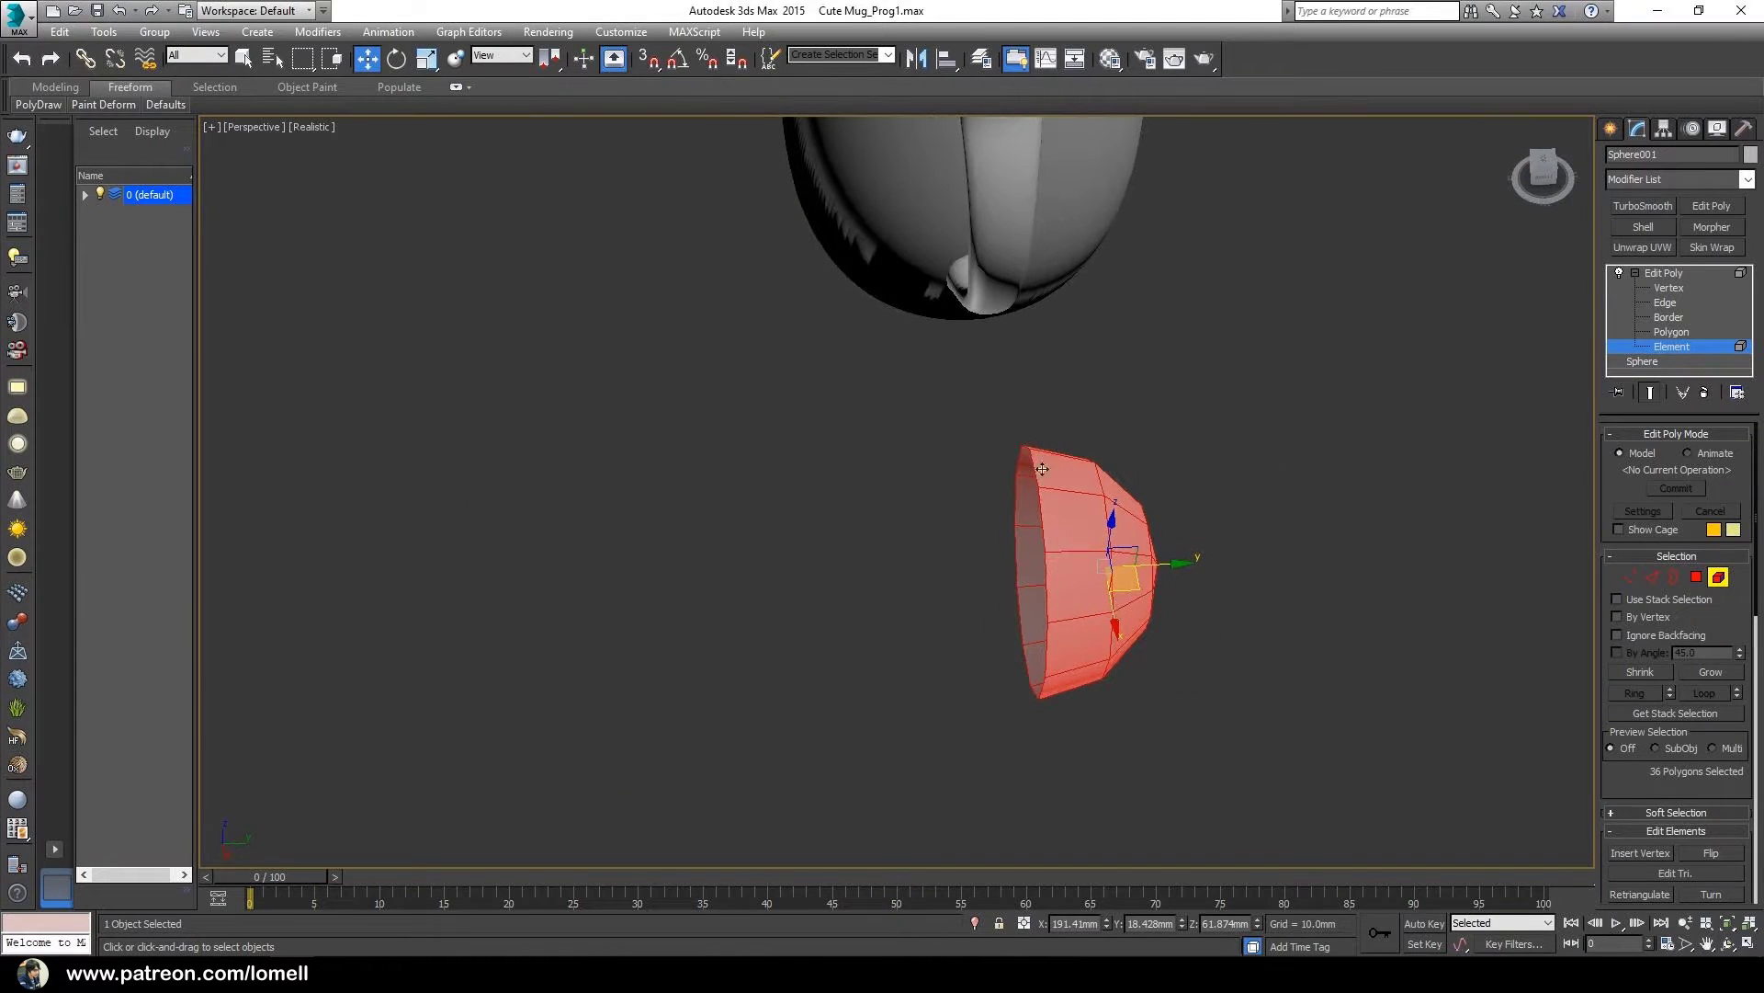
{"action": "left_click", "coordinate": [426, 58]}
{"action": "left_click_drag", "start_coordinate": [1016, 571], "coordinate": [1121, 560]}
{"action": "middle_click_drag", "start_coordinate": [1161, 609], "coordinate": [1155, 681], "text": "alt"}
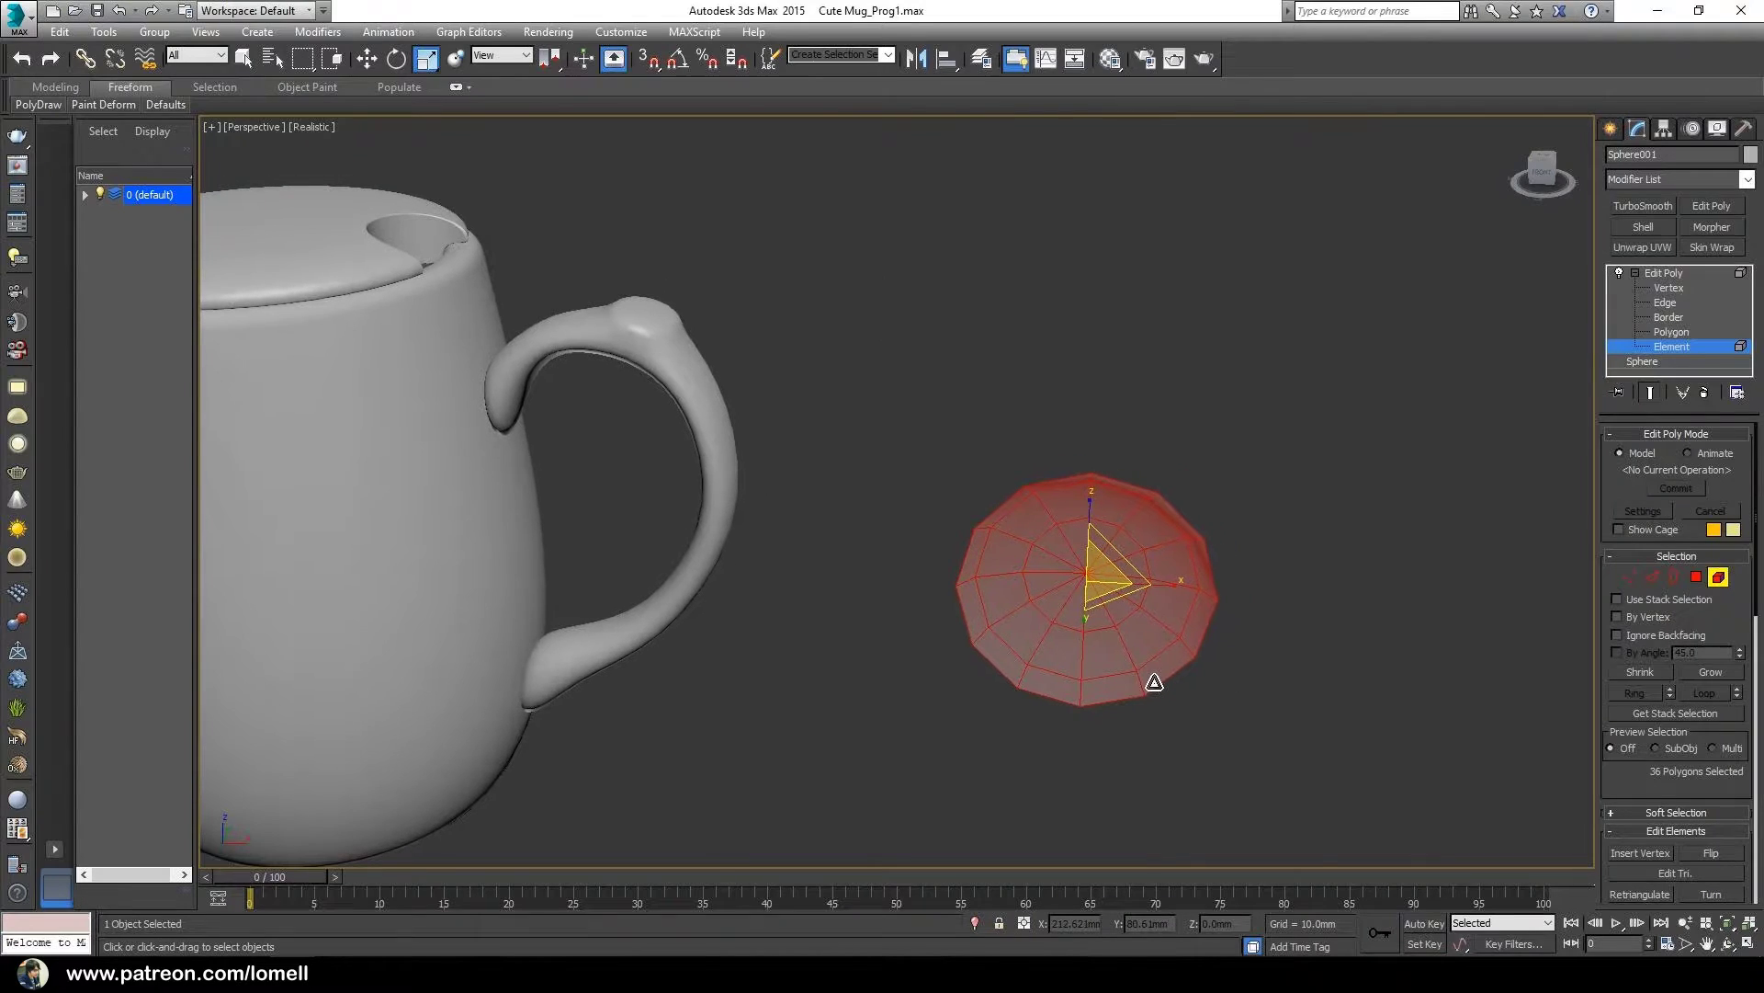
- Scale the bowl element horizontally in the front wireframe view to give it a narrower oval outline
{"action": "key", "text": "f"}
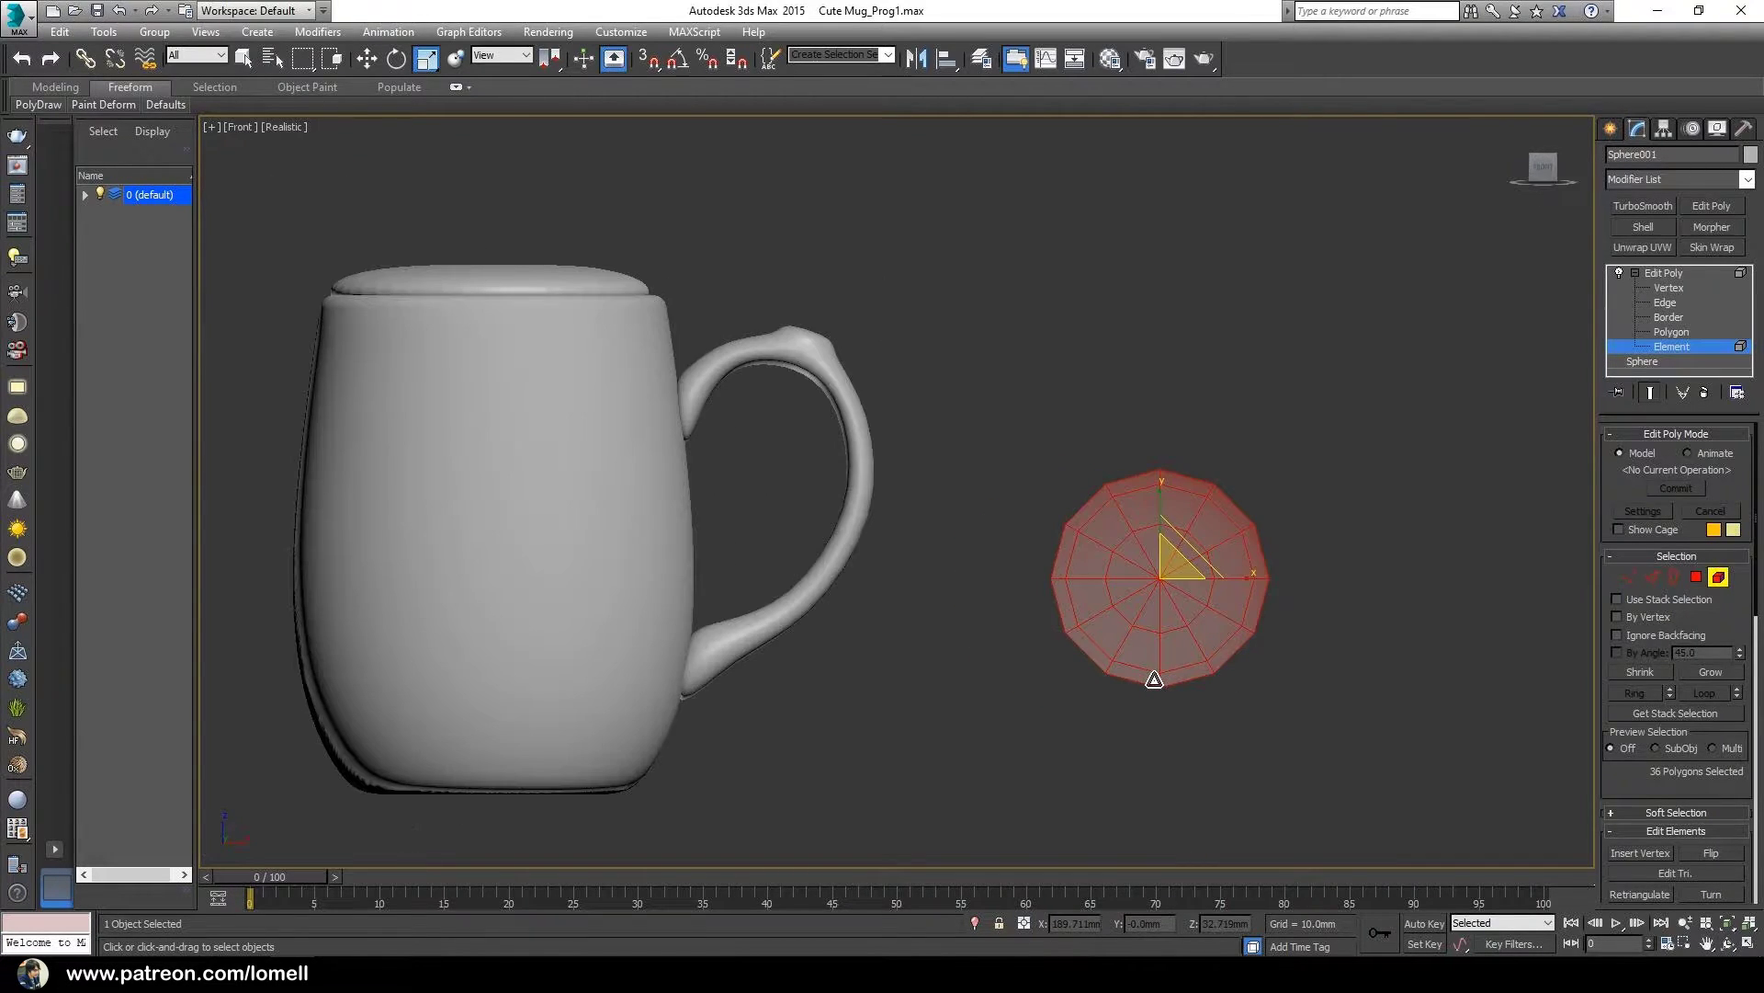
{"action": "key", "text": "F3"}
{"action": "mouse_move", "coordinate": [1131, 674]}
{"action": "middle_mouse_down"}
{"action": "mouse_move", "coordinate": [1012, 681]}
{"action": "mouse_move", "coordinate": [1098, 687]}
{"action": "mouse_move", "coordinate": [1075, 697]}
{"action": "middle_mouse_up"}
{"action": "left_click_drag", "start_coordinate": [1183, 602], "coordinate": [1166, 598]}
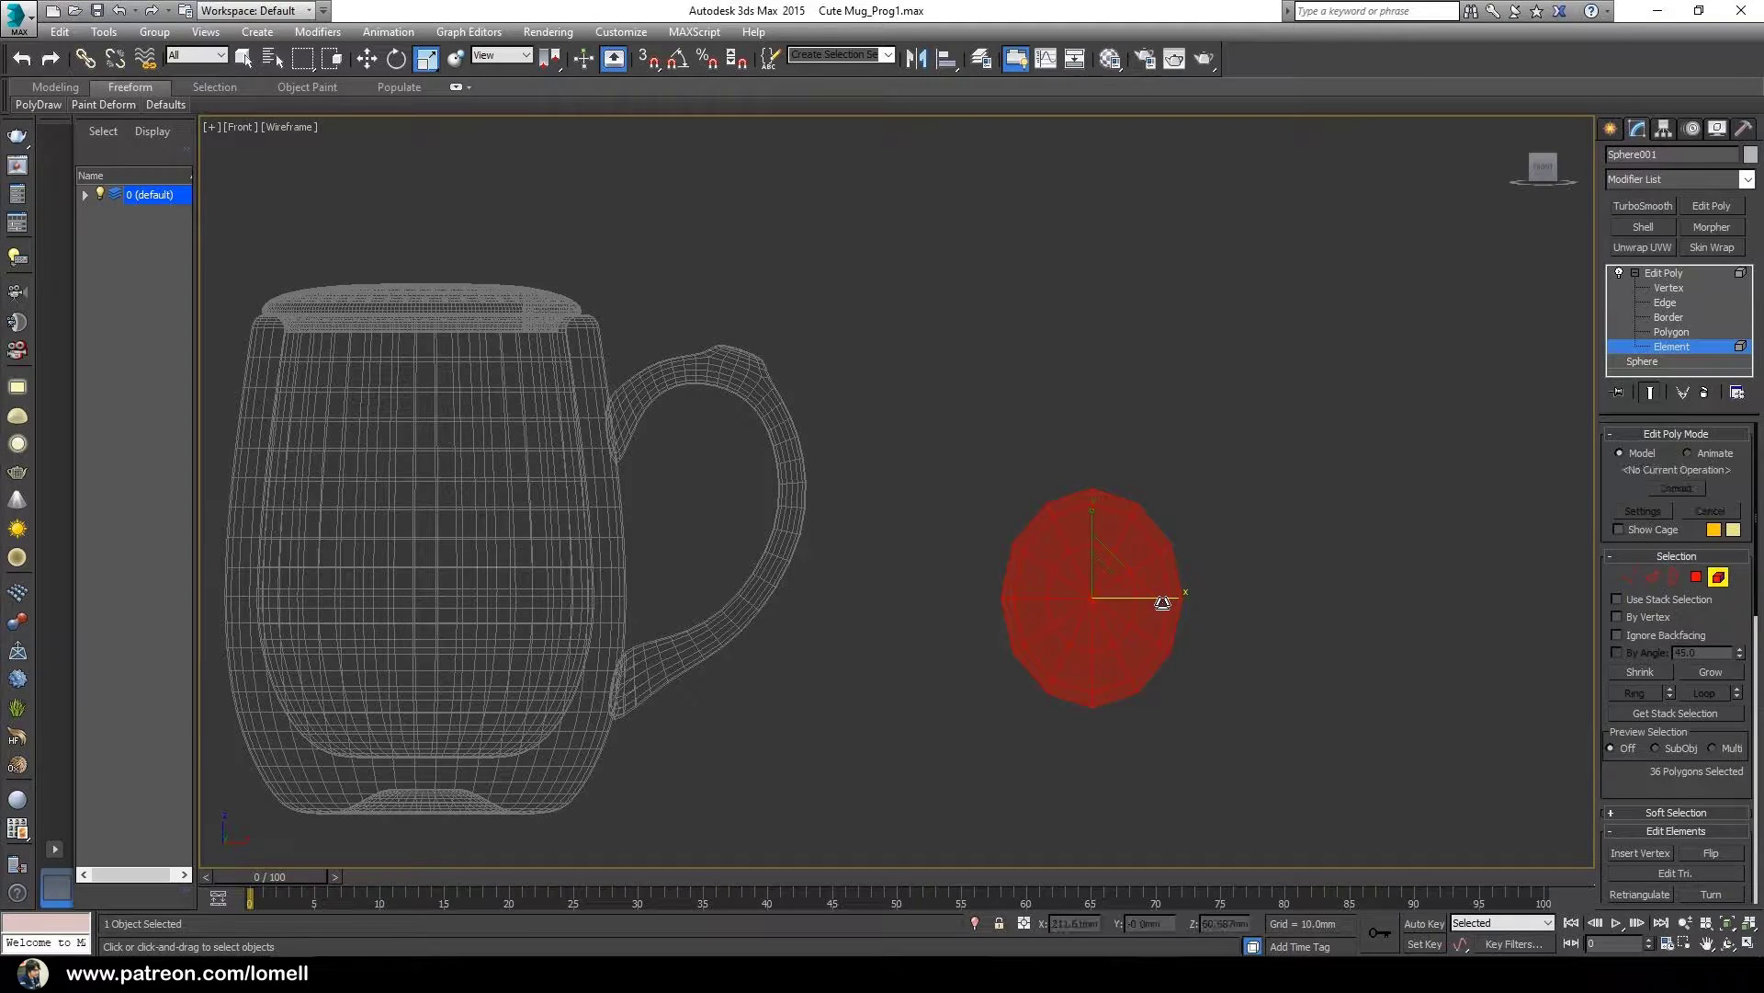
- Bring the four vertices on either side of the bowl's top centre closer together to form a narrow neck
{"action": "left_click", "coordinate": [1675, 287]}
{"action": "scroll", "coordinate": [923, 519], "scroll_direction": "up", "scroll_amount": 4}
{"action": "middle_click_drag", "start_coordinate": [1058, 549], "coordinate": [898, 501]}
{"action": "left_click_drag", "start_coordinate": [848, 376], "coordinate": [892, 456]}
{"action": "left_click_drag", "start_coordinate": [1022, 369], "coordinate": [968, 351], "text": "ctrl"}
{"action": "key", "text": "w"}
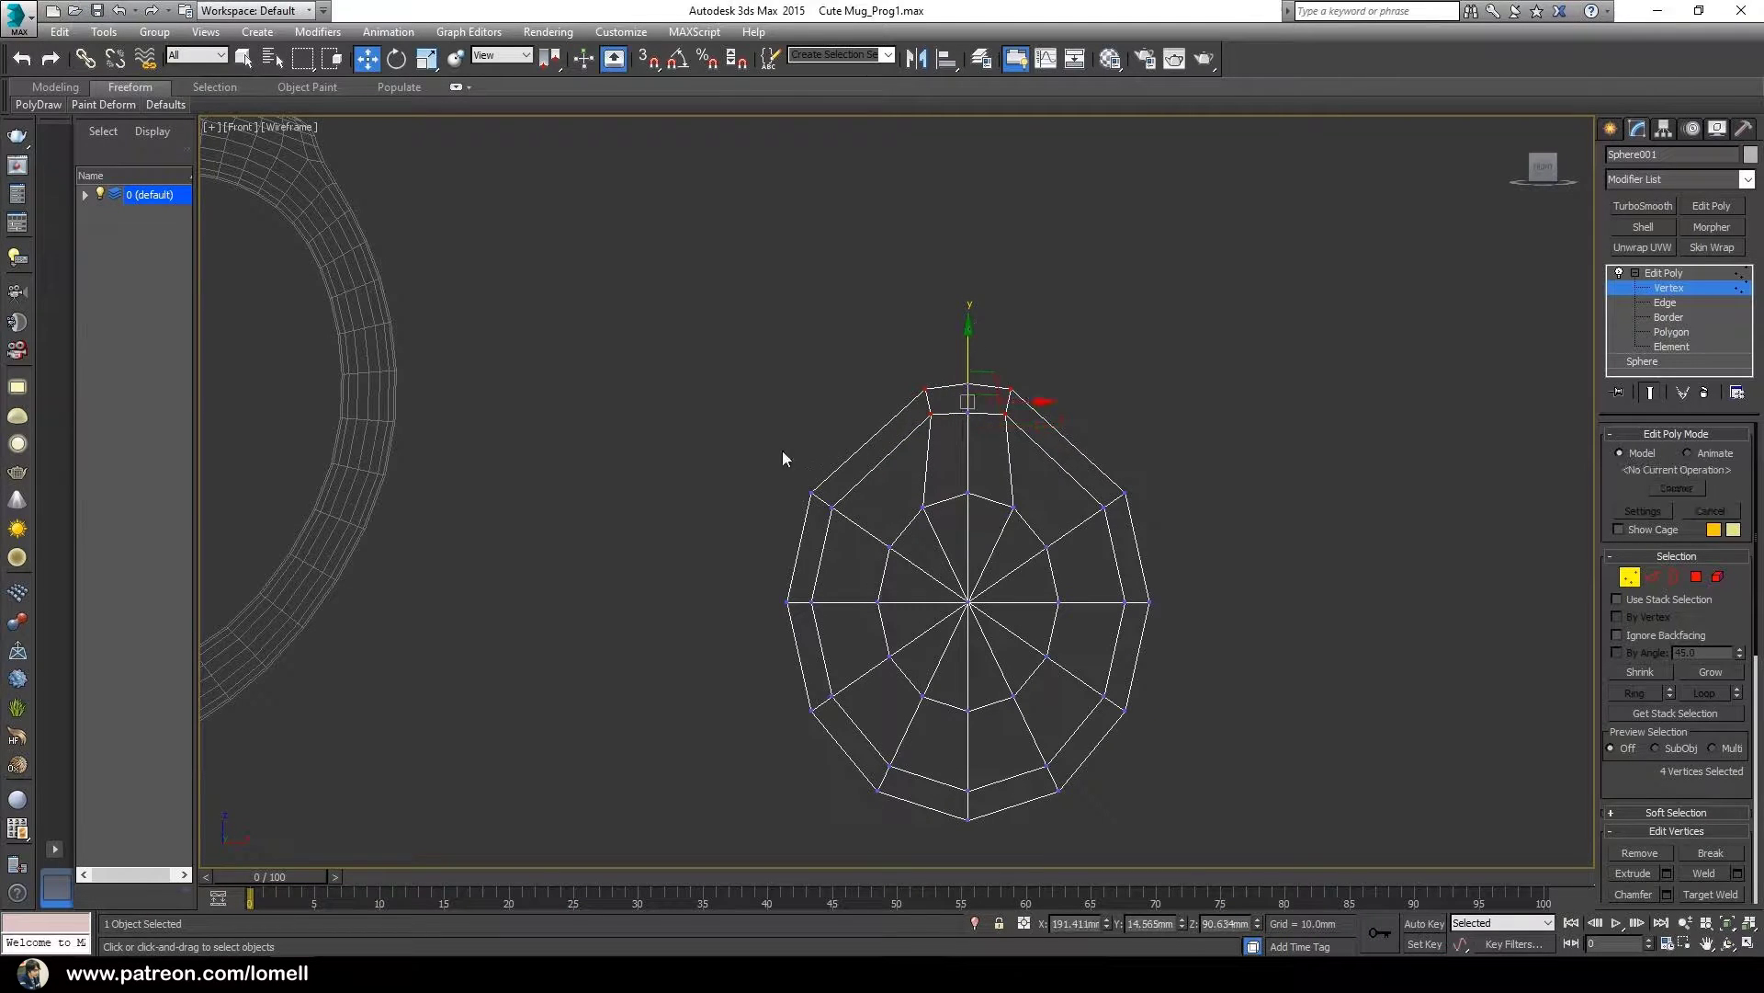
- Scale the next four side vertices below the neck slightly inward and move them up a little
{"action": "left_click_drag", "start_coordinate": [860, 520], "coordinate": [860, 520]}
{"action": "left_click_drag", "start_coordinate": [1208, 552], "coordinate": [1208, 552], "text": "ctrl"}
{"action": "key", "text": "r"}
{"action": "left_click_drag", "start_coordinate": [1049, 503], "coordinate": [1035, 502]}
{"action": "left_click", "coordinate": [366, 58]}
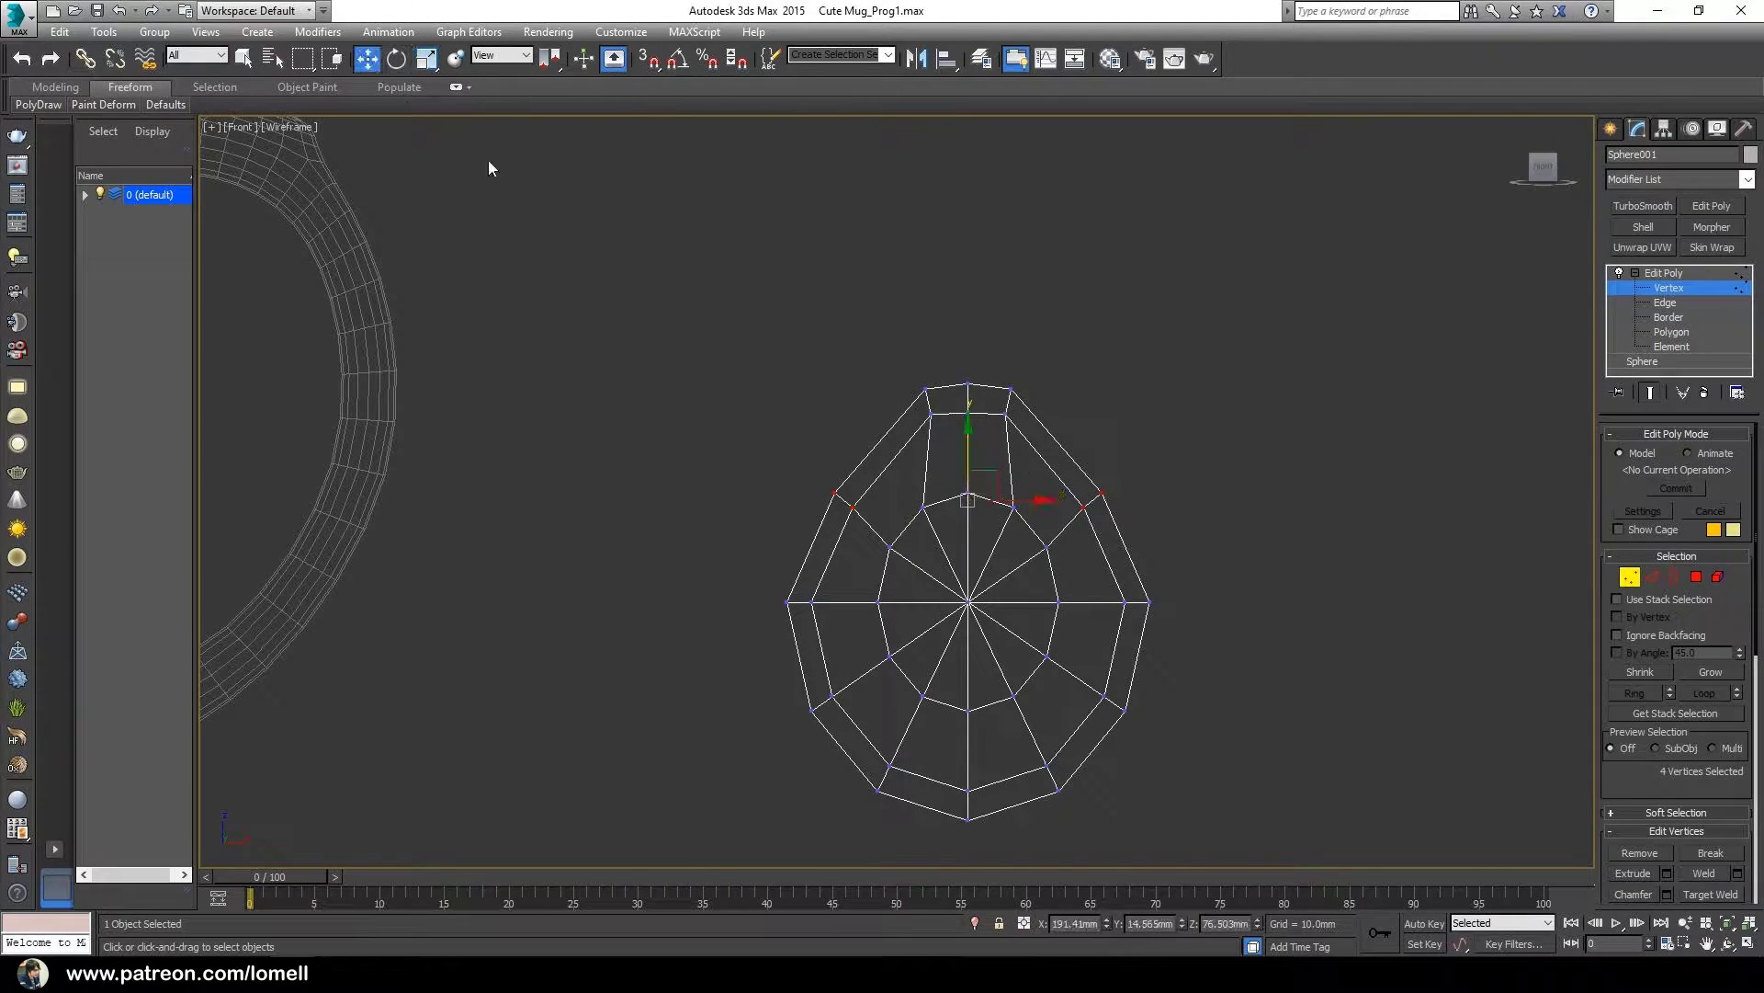
{"action": "left_click_drag", "start_coordinate": [968, 452], "coordinate": [968, 438]}
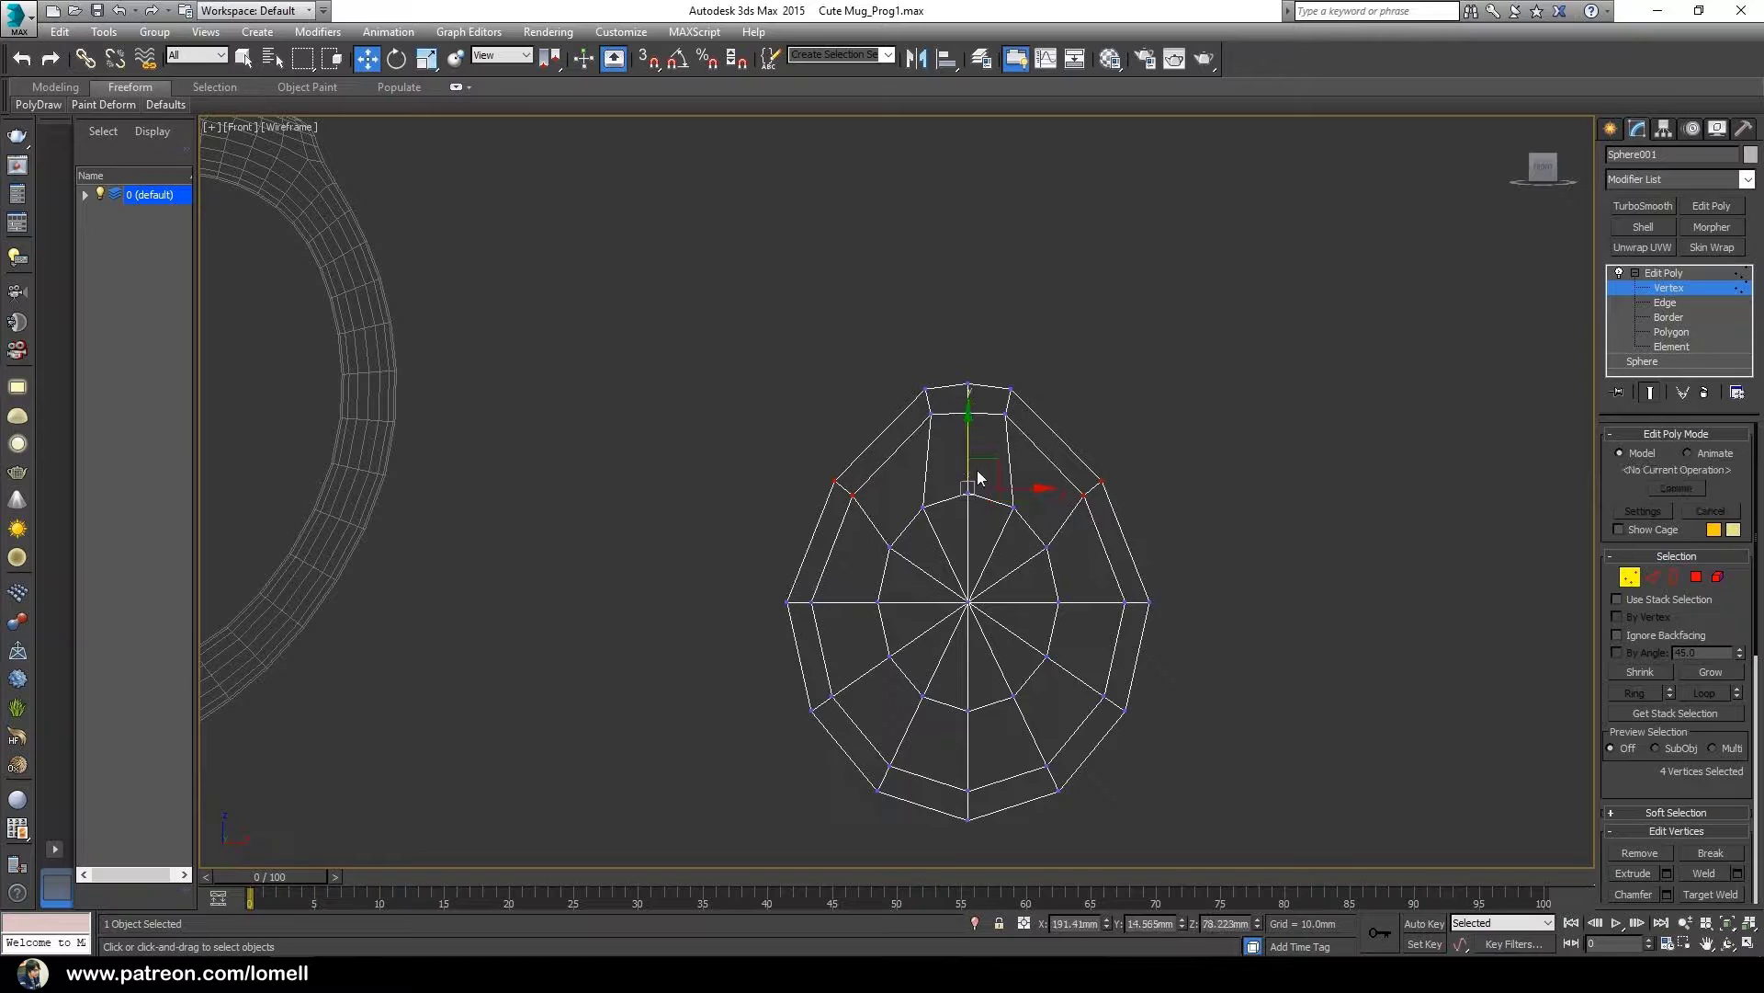
- Extend the two top rim edges of the bowl upward about 69 mm to form a straight spoon handle
{"action": "scroll", "coordinate": [1011, 562], "scroll_direction": "down", "scroll_amount": 4}
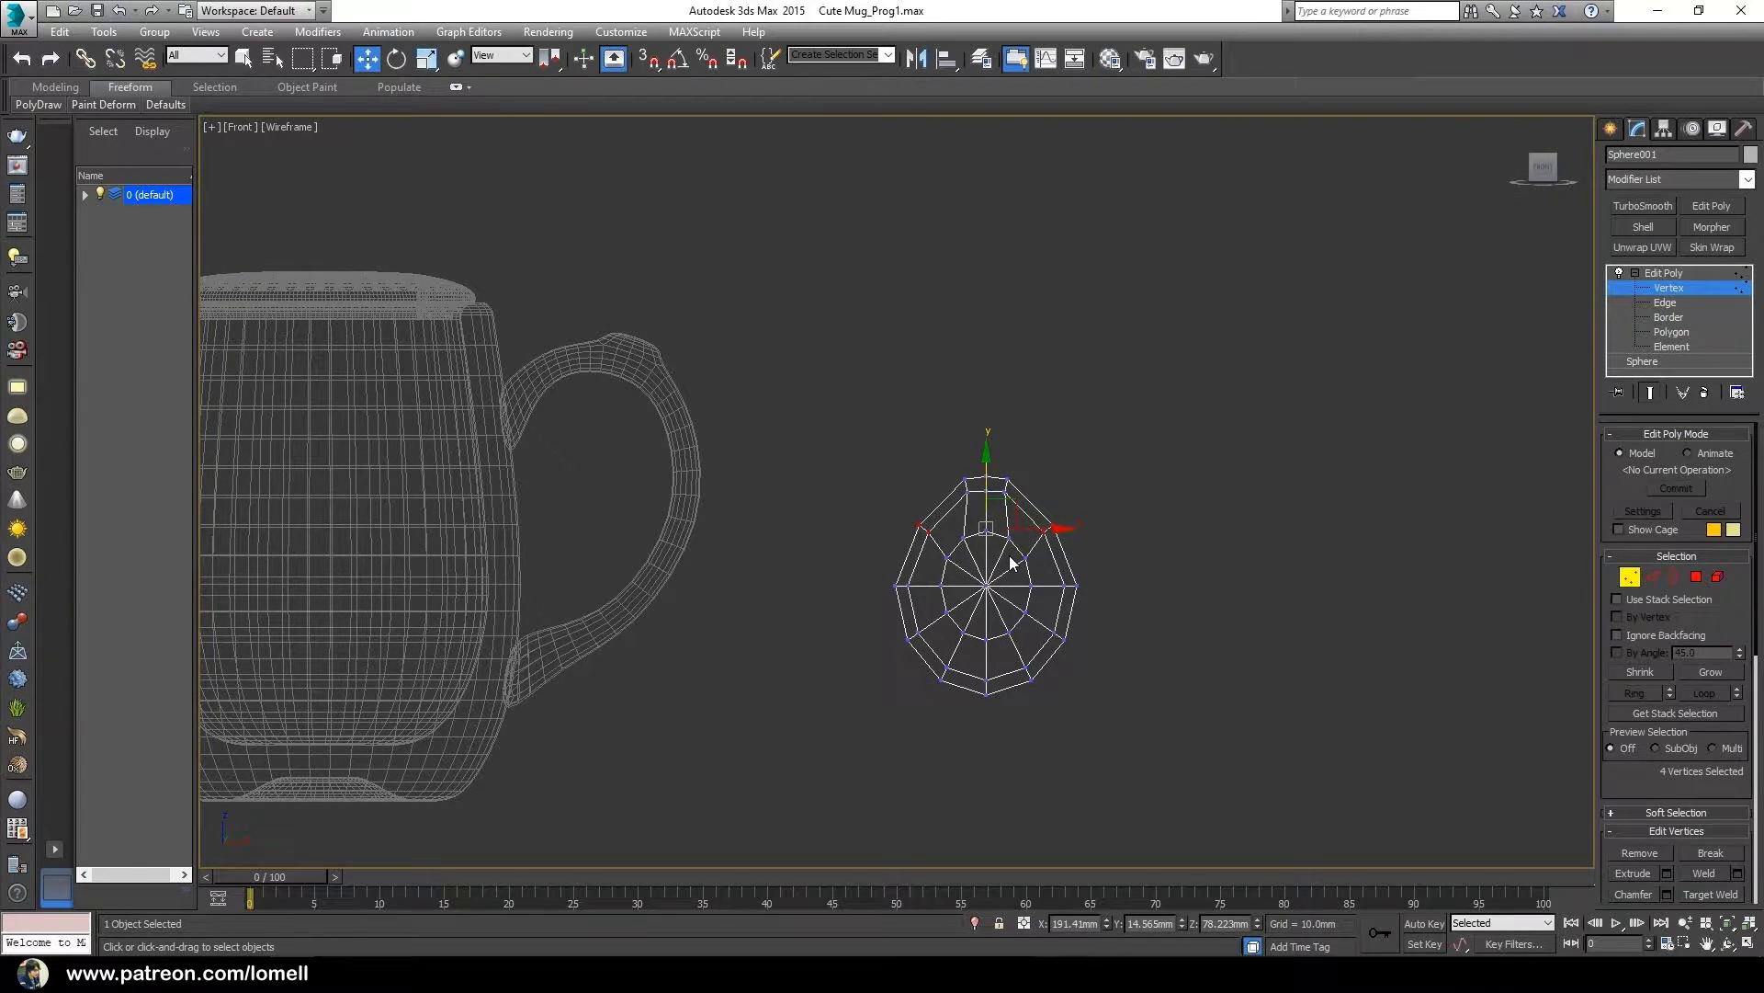
{"action": "left_click", "coordinate": [1665, 303]}
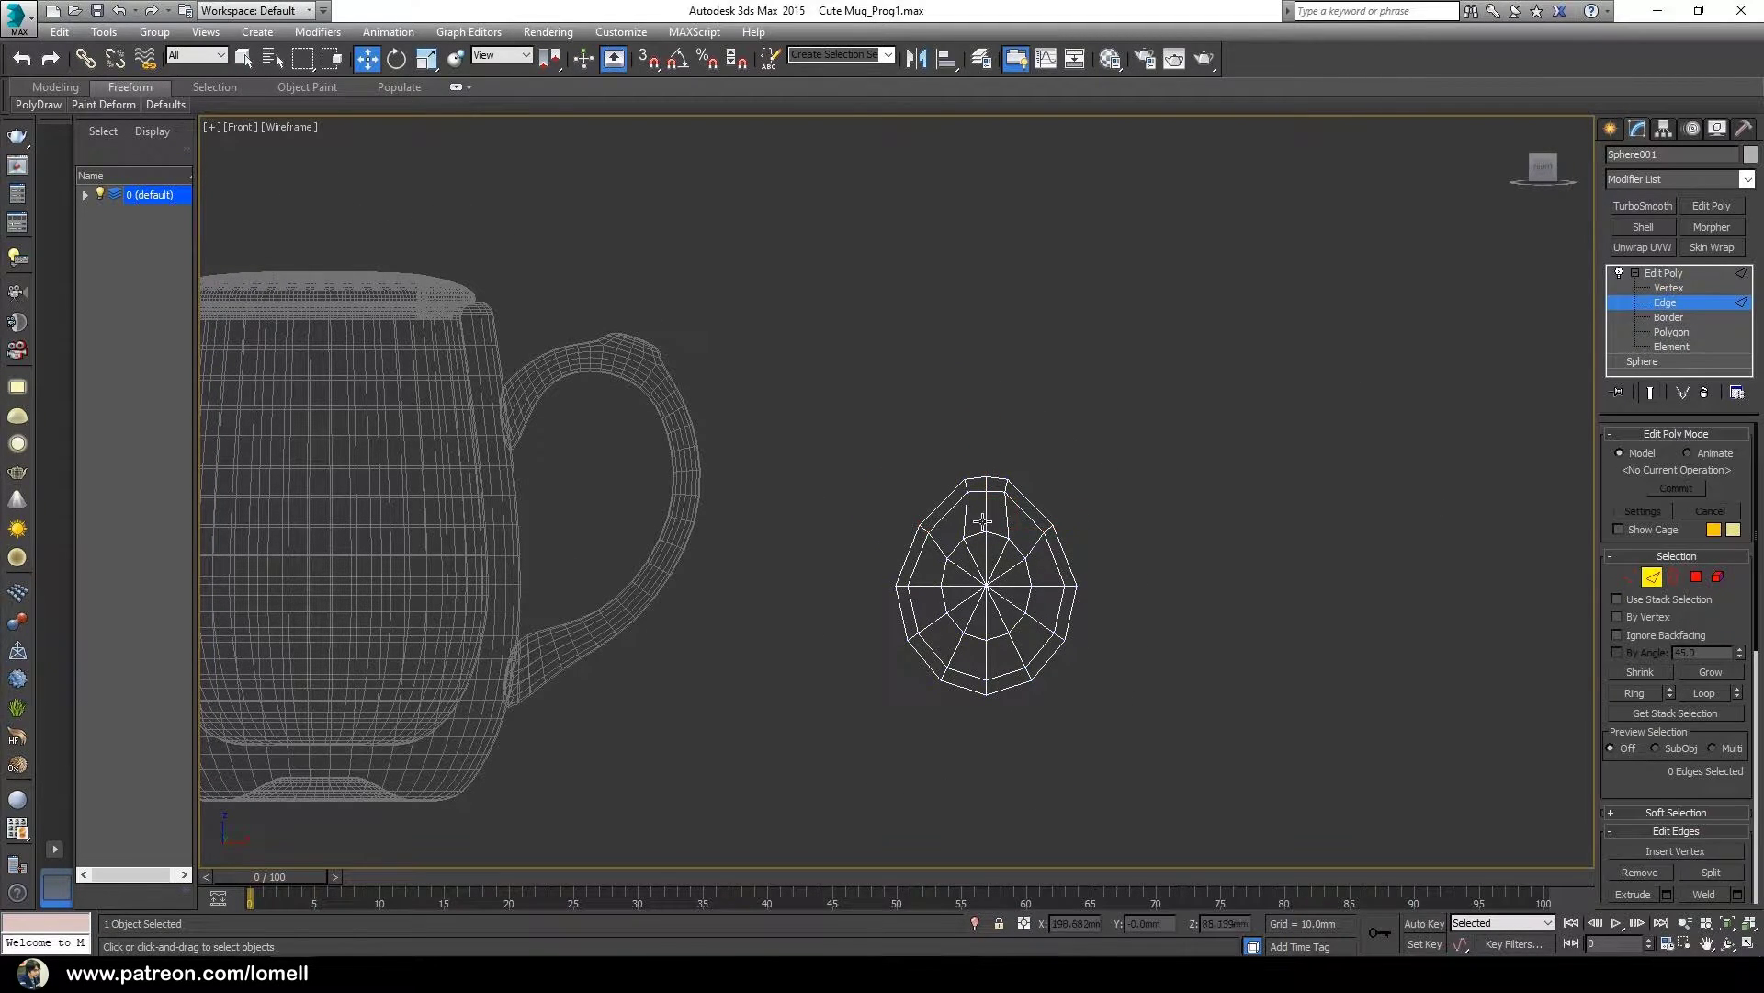
{"action": "scroll", "coordinate": [984, 505], "scroll_direction": "up", "scroll_amount": 4}
{"action": "left_click", "coordinate": [960, 425]}
{"action": "left_click", "coordinate": [1020, 424], "text": "ctrl"}
{"action": "scroll", "coordinate": [1137, 557], "scroll_direction": "down", "scroll_amount": 5}
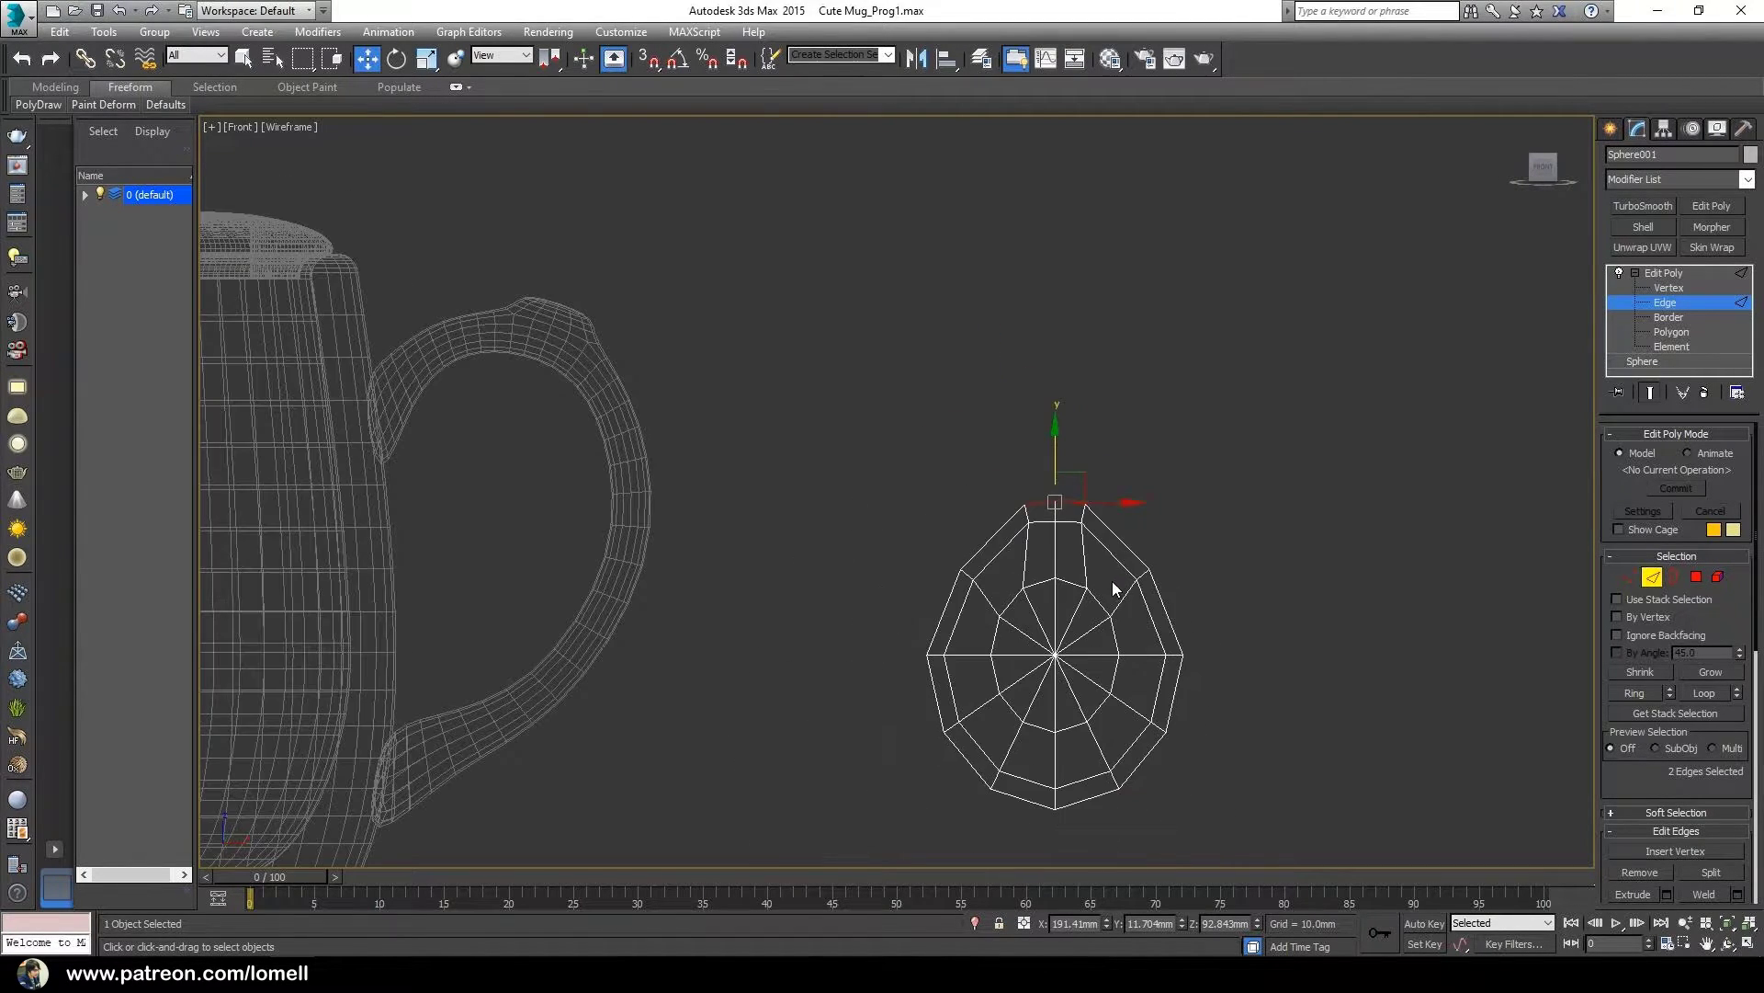
{"action": "middle_click_drag", "start_coordinate": [1099, 646], "coordinate": [1076, 651]}
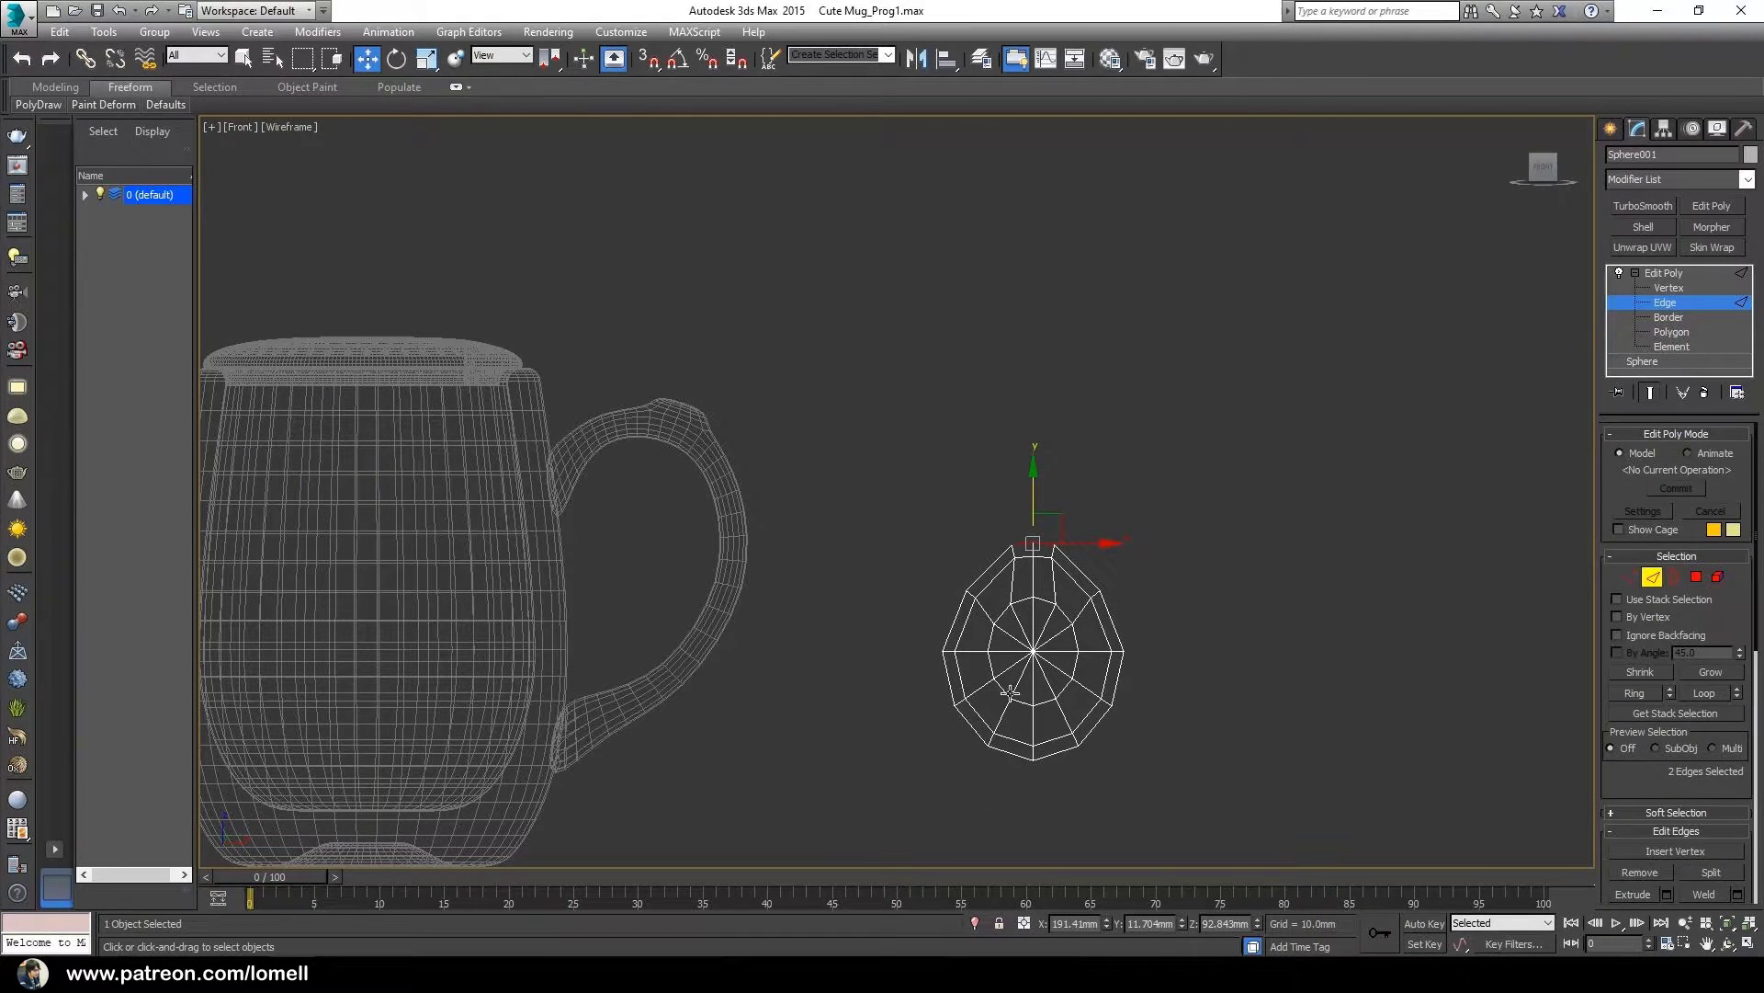
{"action": "left_click_drag", "start_coordinate": [1032, 505], "coordinate": [1052, 301], "text": "shift"}
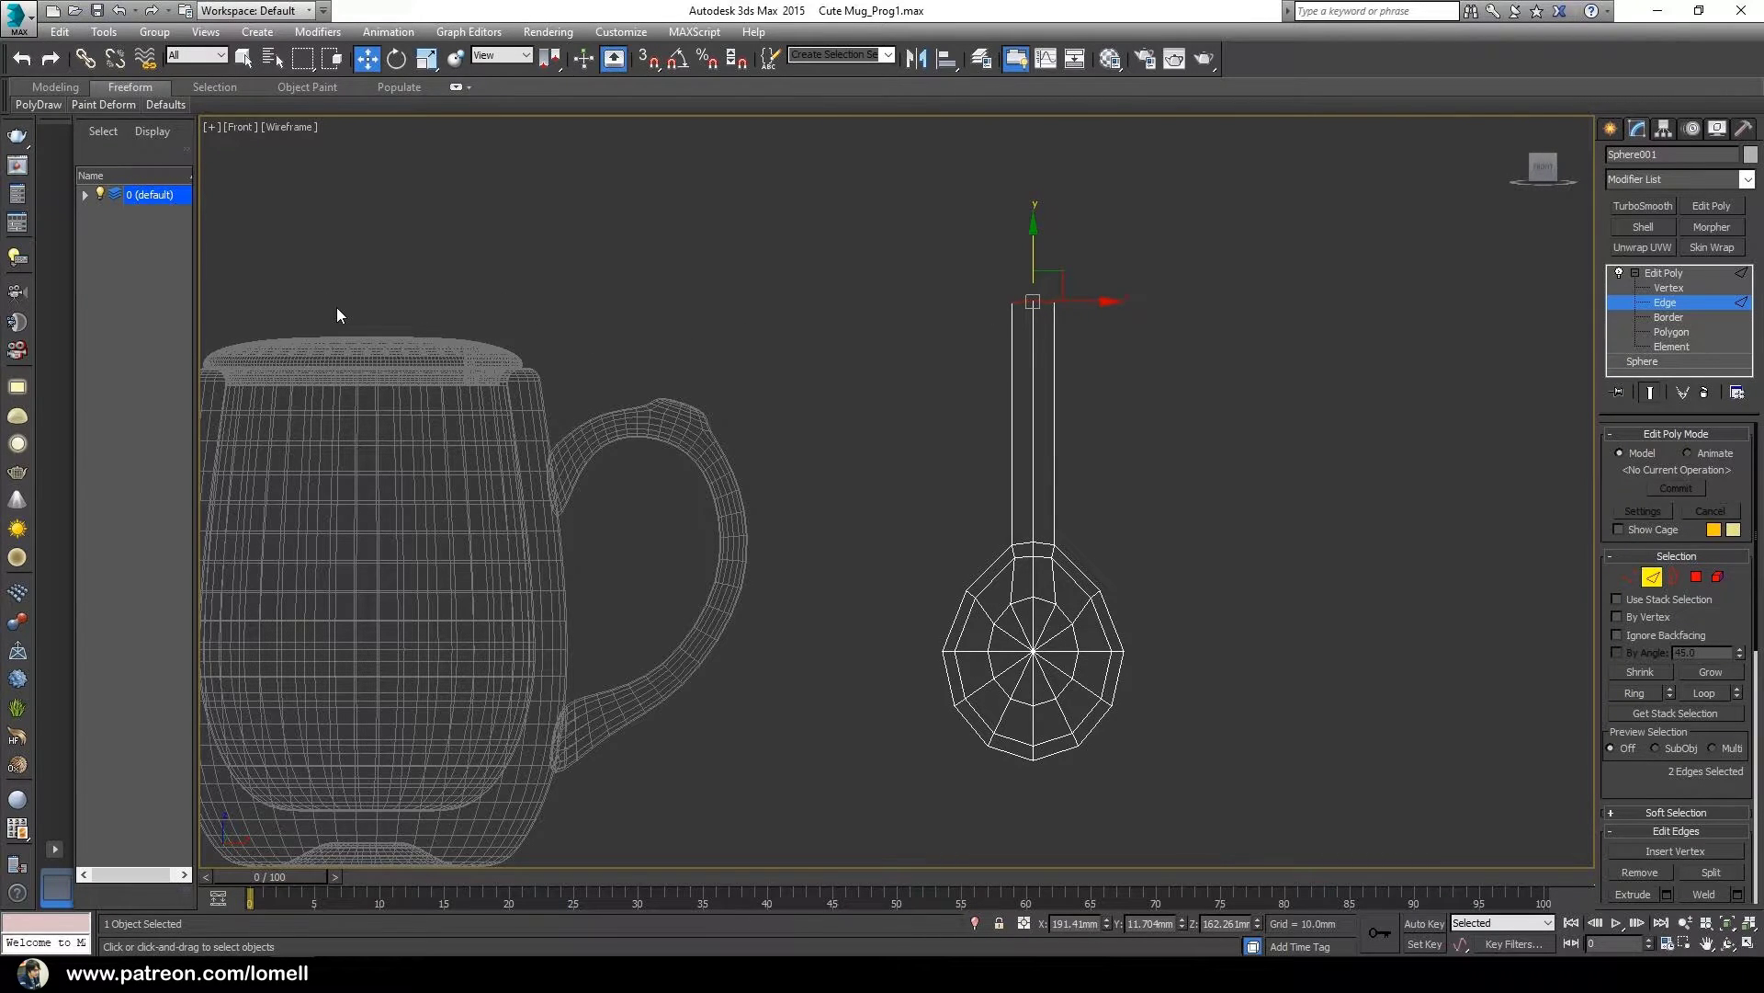
- Flatten the two end edges of the handle into a straight line by scaling them vertically
{"action": "scroll", "coordinate": [1091, 469], "scroll_direction": "down", "scroll_amount": 3}
{"action": "left_click", "coordinate": [426, 59]}
{"action": "scroll", "coordinate": [1045, 361], "scroll_direction": "up", "scroll_amount": 4}
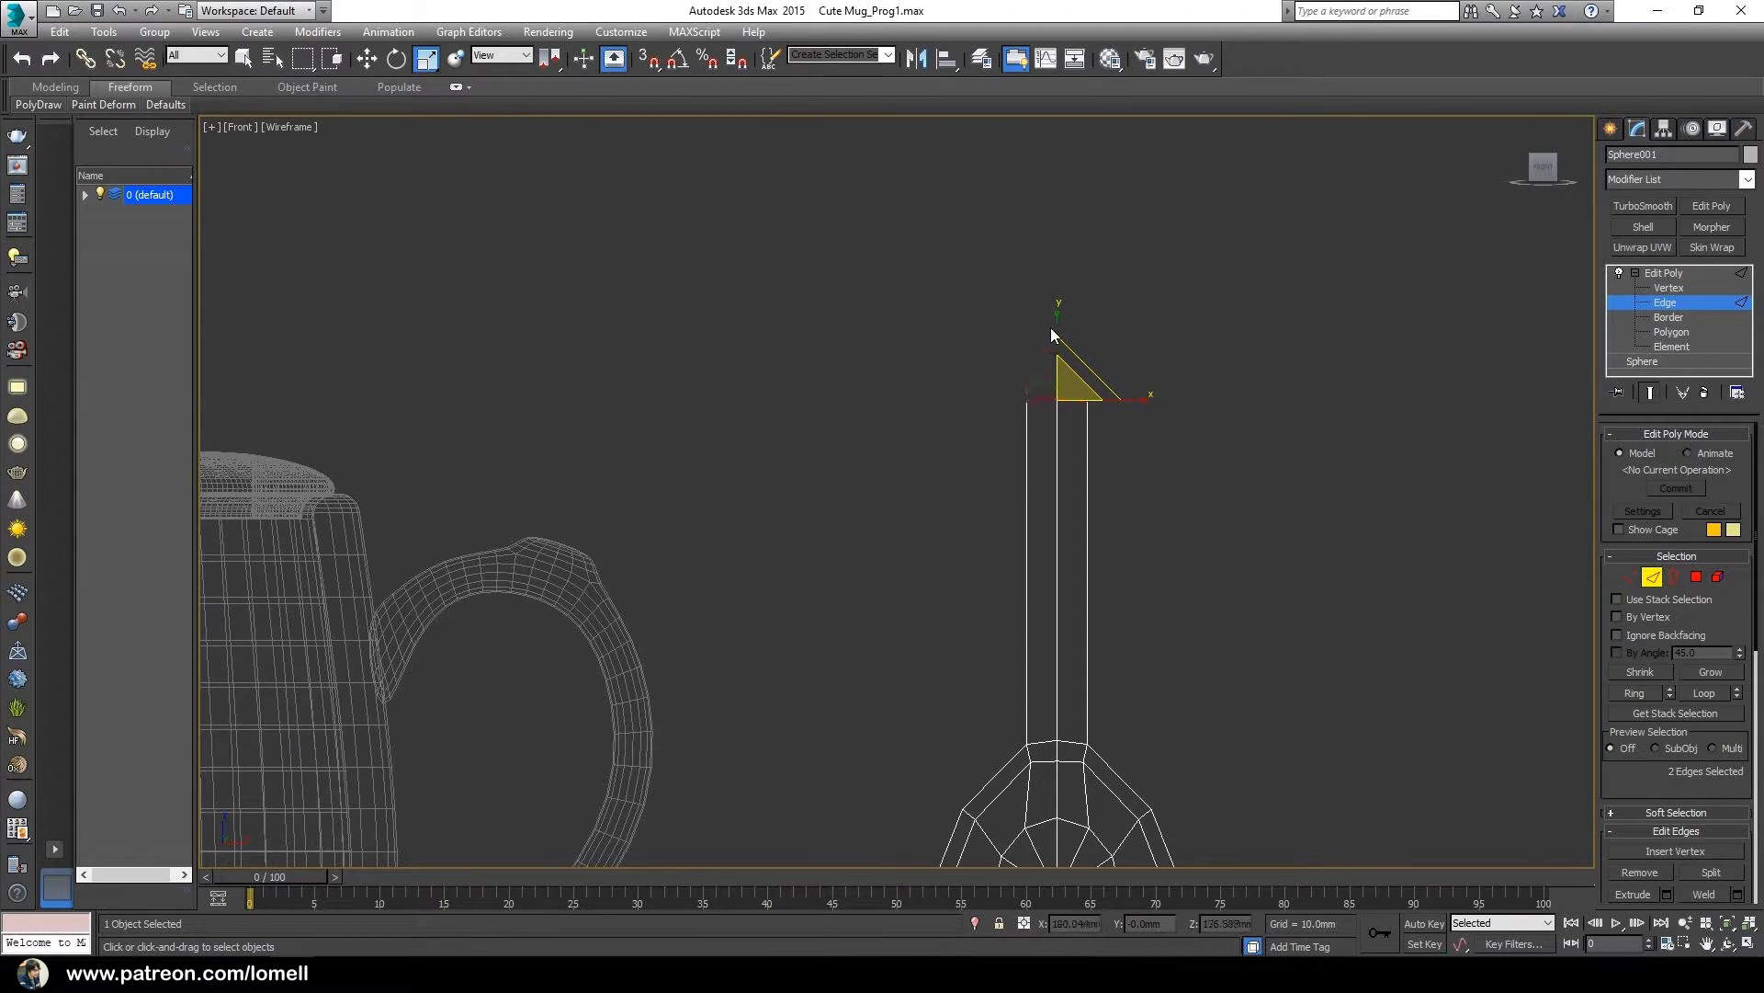
{"action": "left_click_drag", "start_coordinate": [1056, 330], "coordinate": [1054, 631]}
- Narrow the base of the handle by scaling the vertices where it joins the bowl
{"action": "middle_click_drag", "start_coordinate": [1106, 708], "coordinate": [1041, 450]}
{"action": "left_click", "coordinate": [1629, 577]}
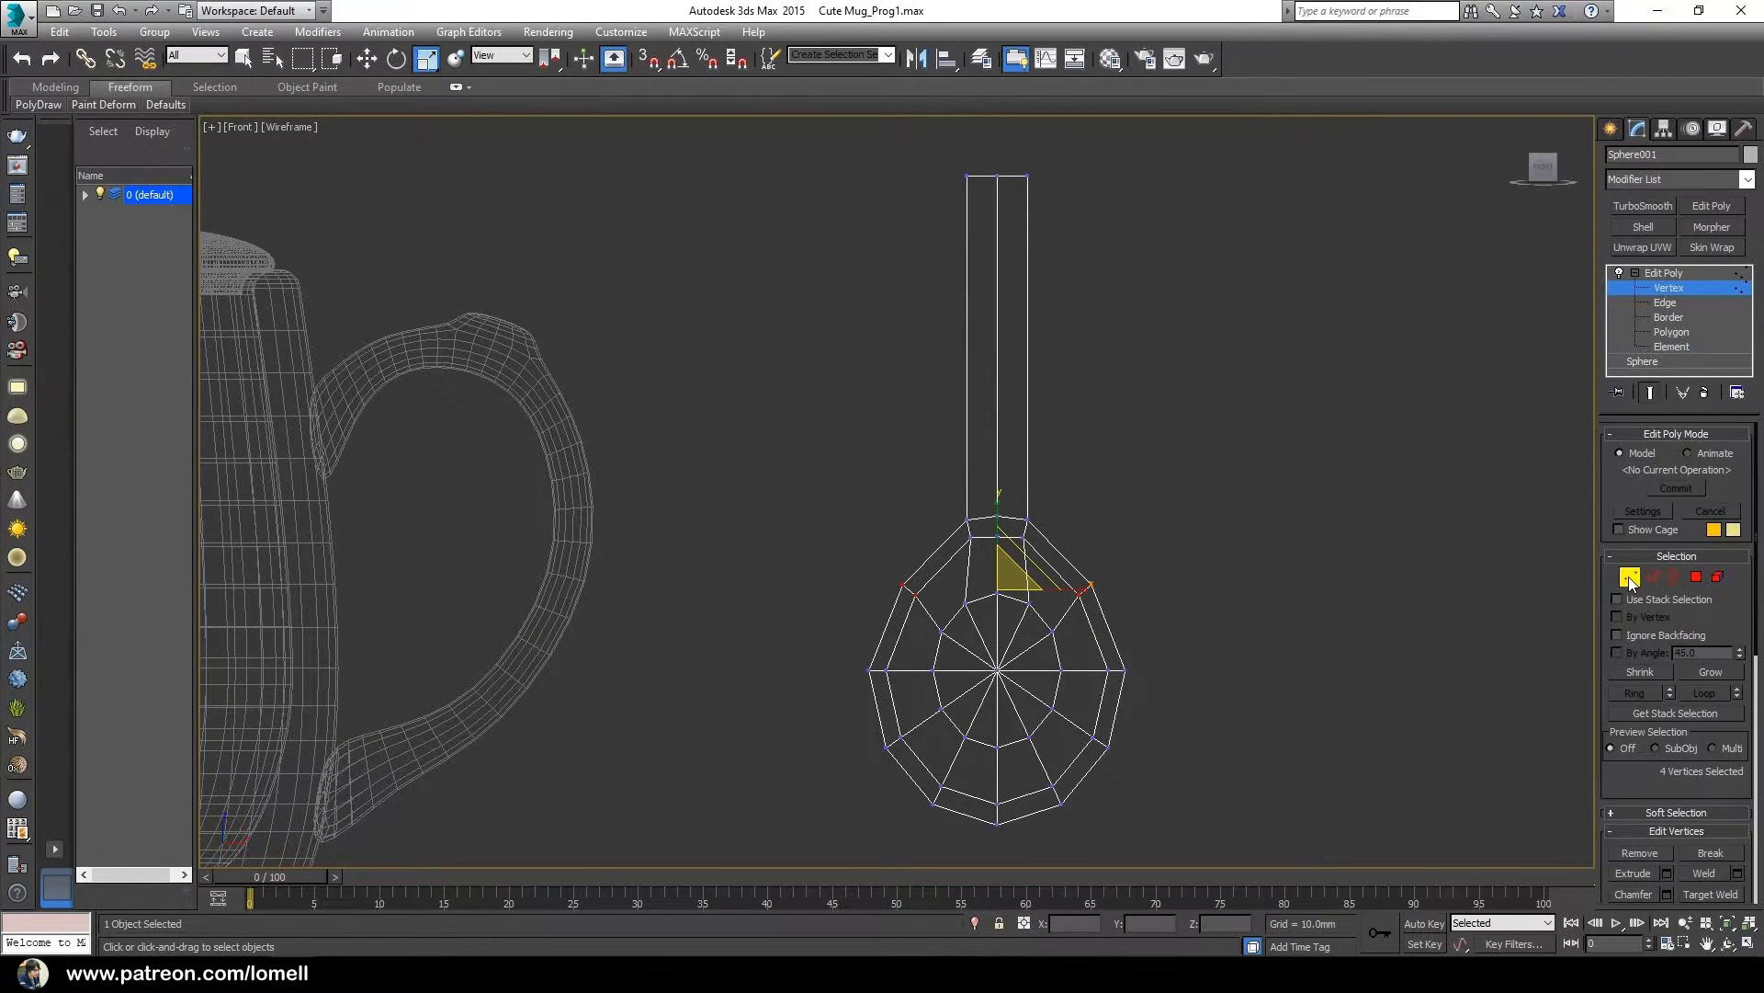
{"action": "left_click_drag", "start_coordinate": [944, 473], "coordinate": [1040, 523], "text": "ctrl"}
{"action": "scroll", "coordinate": [1053, 617], "scroll_direction": "down", "scroll_amount": 3}
- Connect the long vertical edges of the spoon handle with 3 segments to divide it into shorter sections
{"action": "left_click", "coordinate": [1667, 304]}
{"action": "left_click_drag", "start_coordinate": [1103, 490], "coordinate": [1105, 493]}
{"action": "middle_click_drag", "start_coordinate": [1175, 579], "coordinate": [1085, 596]}
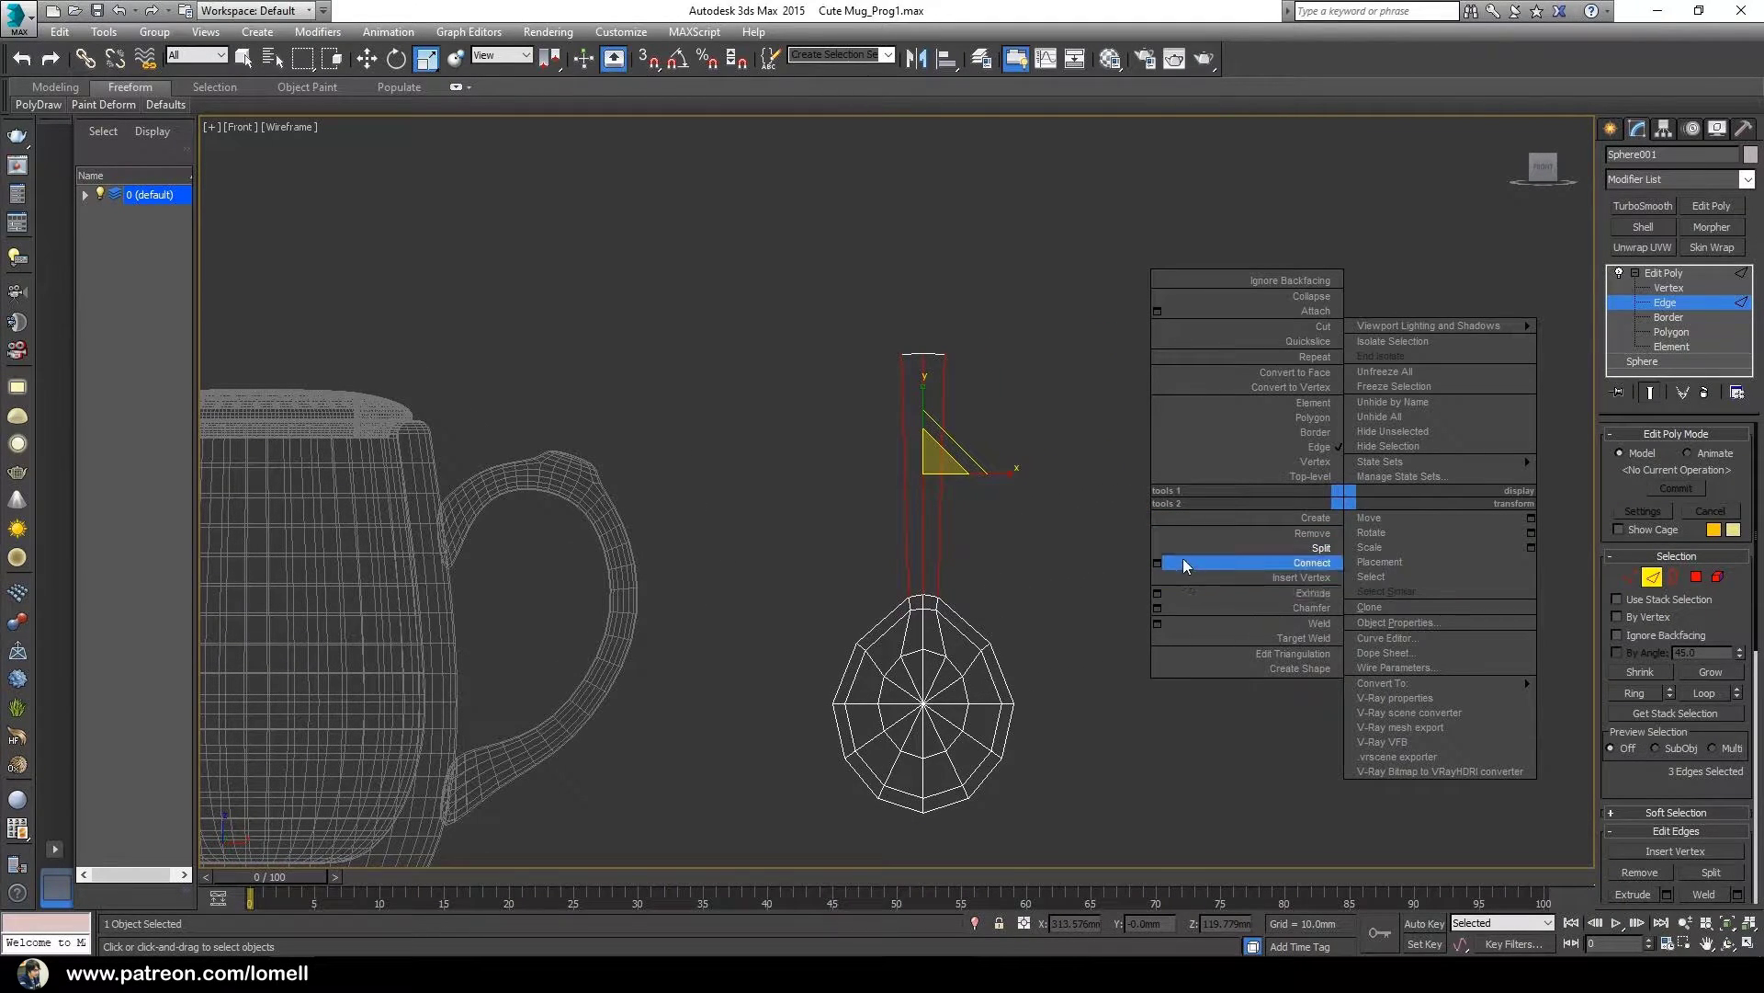
{"action": "left_click", "coordinate": [1158, 562]}
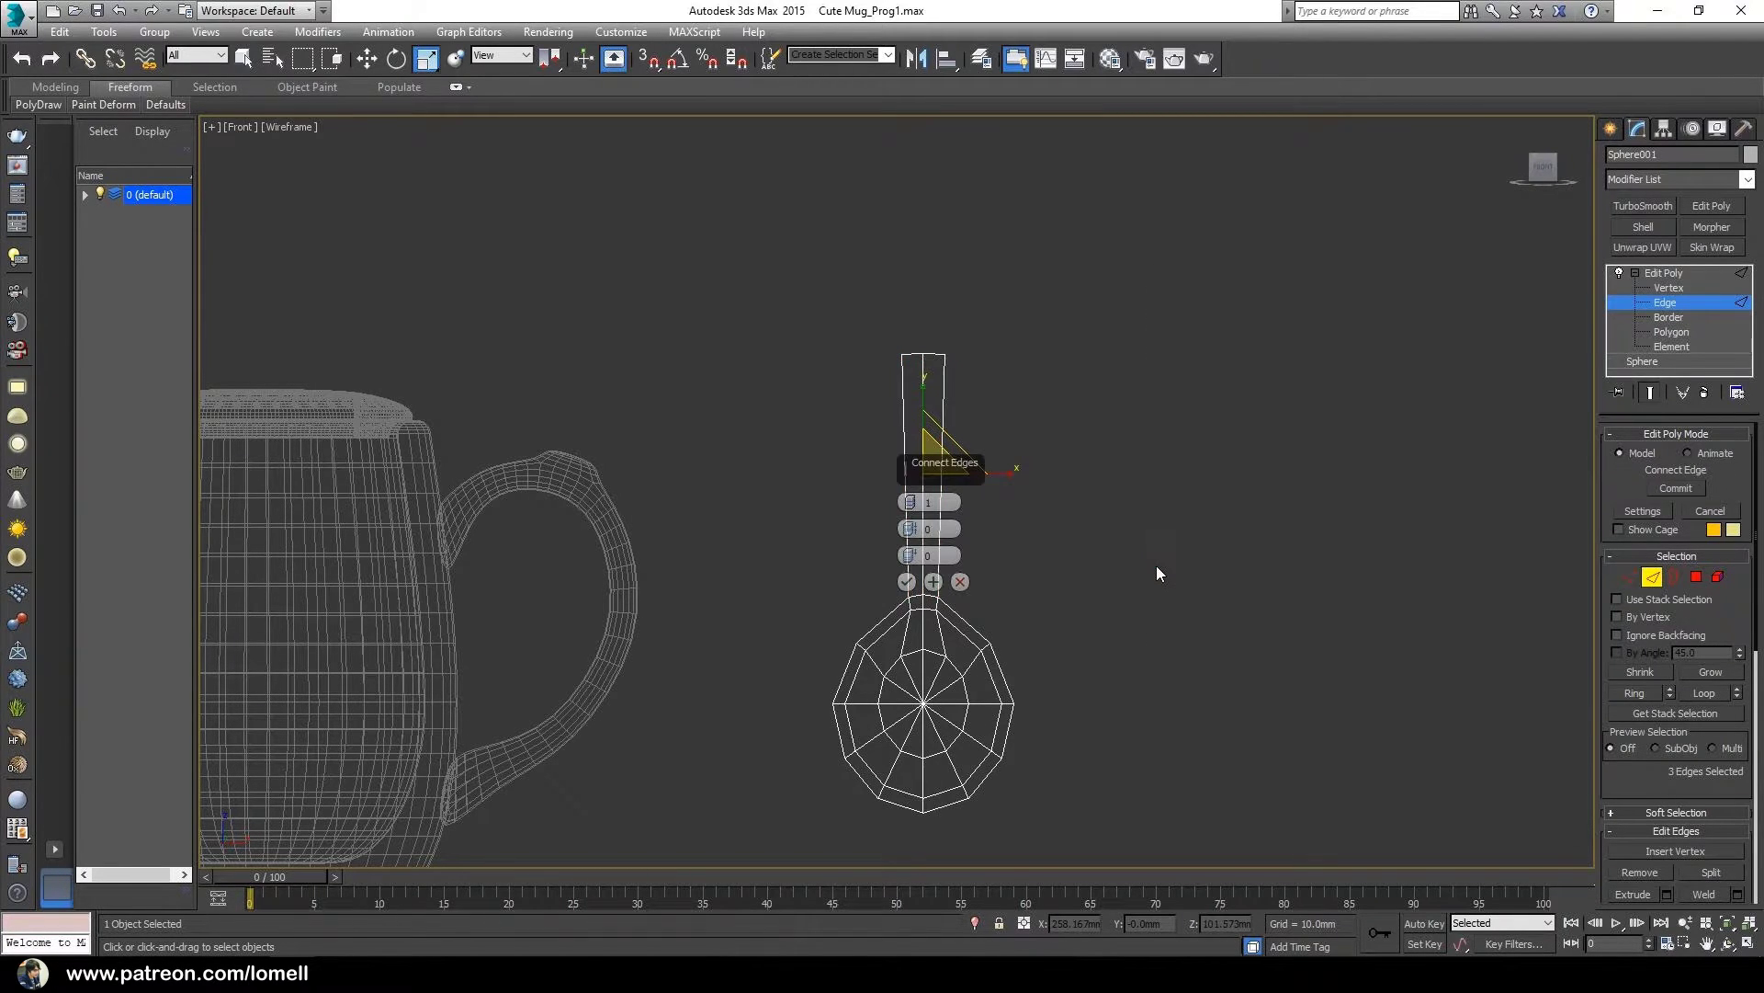
{"action": "left_click_drag", "start_coordinate": [960, 467], "coordinate": [1167, 364]}
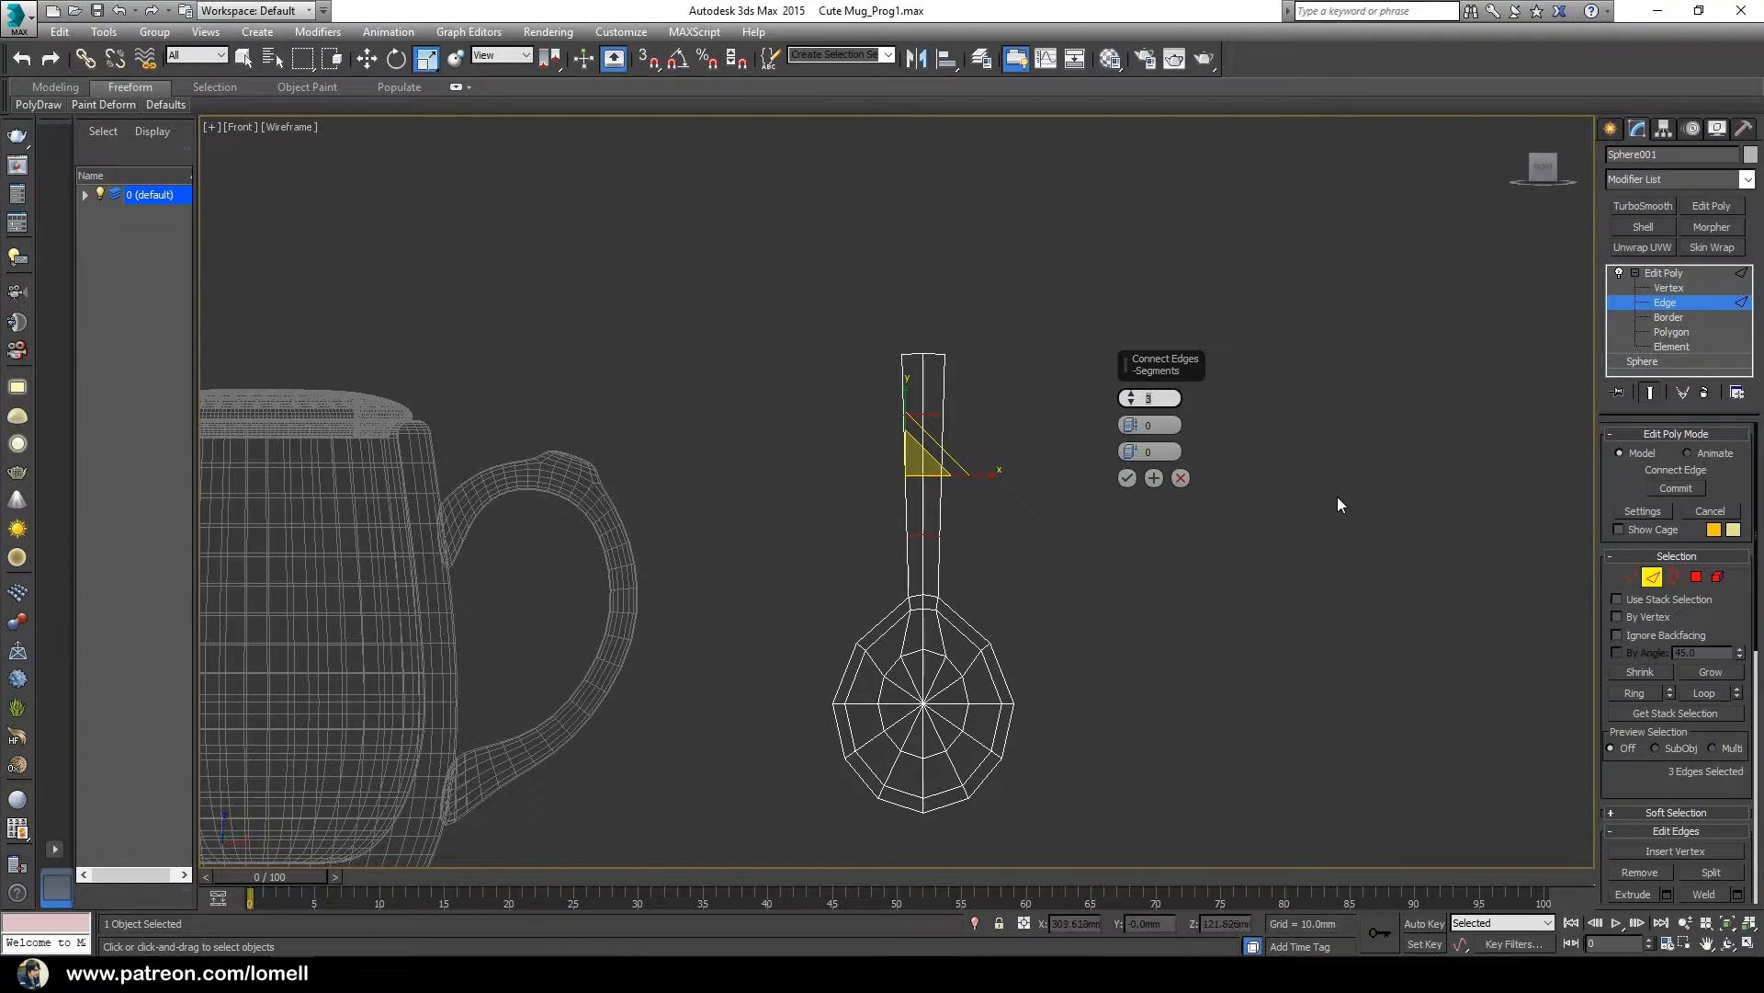
{"action": "left_click", "coordinate": [1128, 478]}
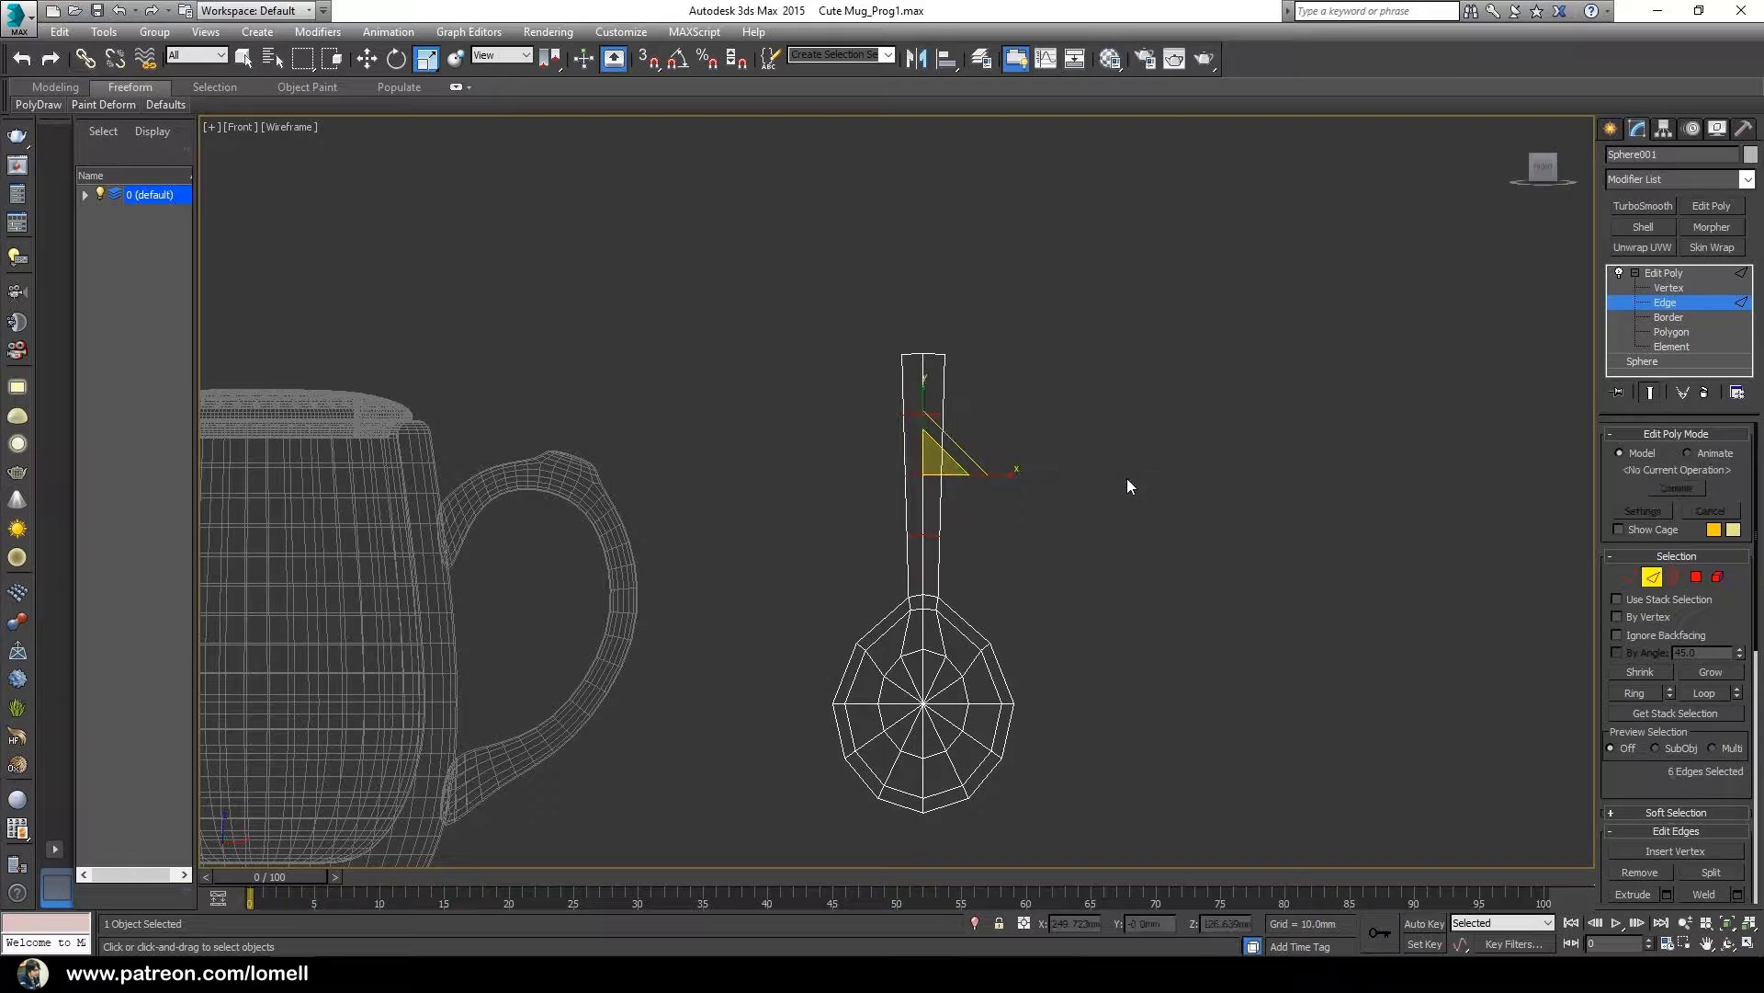
- Flatten the three vertices at the handle's top end into a straight horizontal line by scaling them vertically
{"action": "scroll", "coordinate": [911, 384], "scroll_direction": "up", "scroll_amount": 3}
{"action": "middle_click_drag", "start_coordinate": [909, 570], "coordinate": [897, 595]}
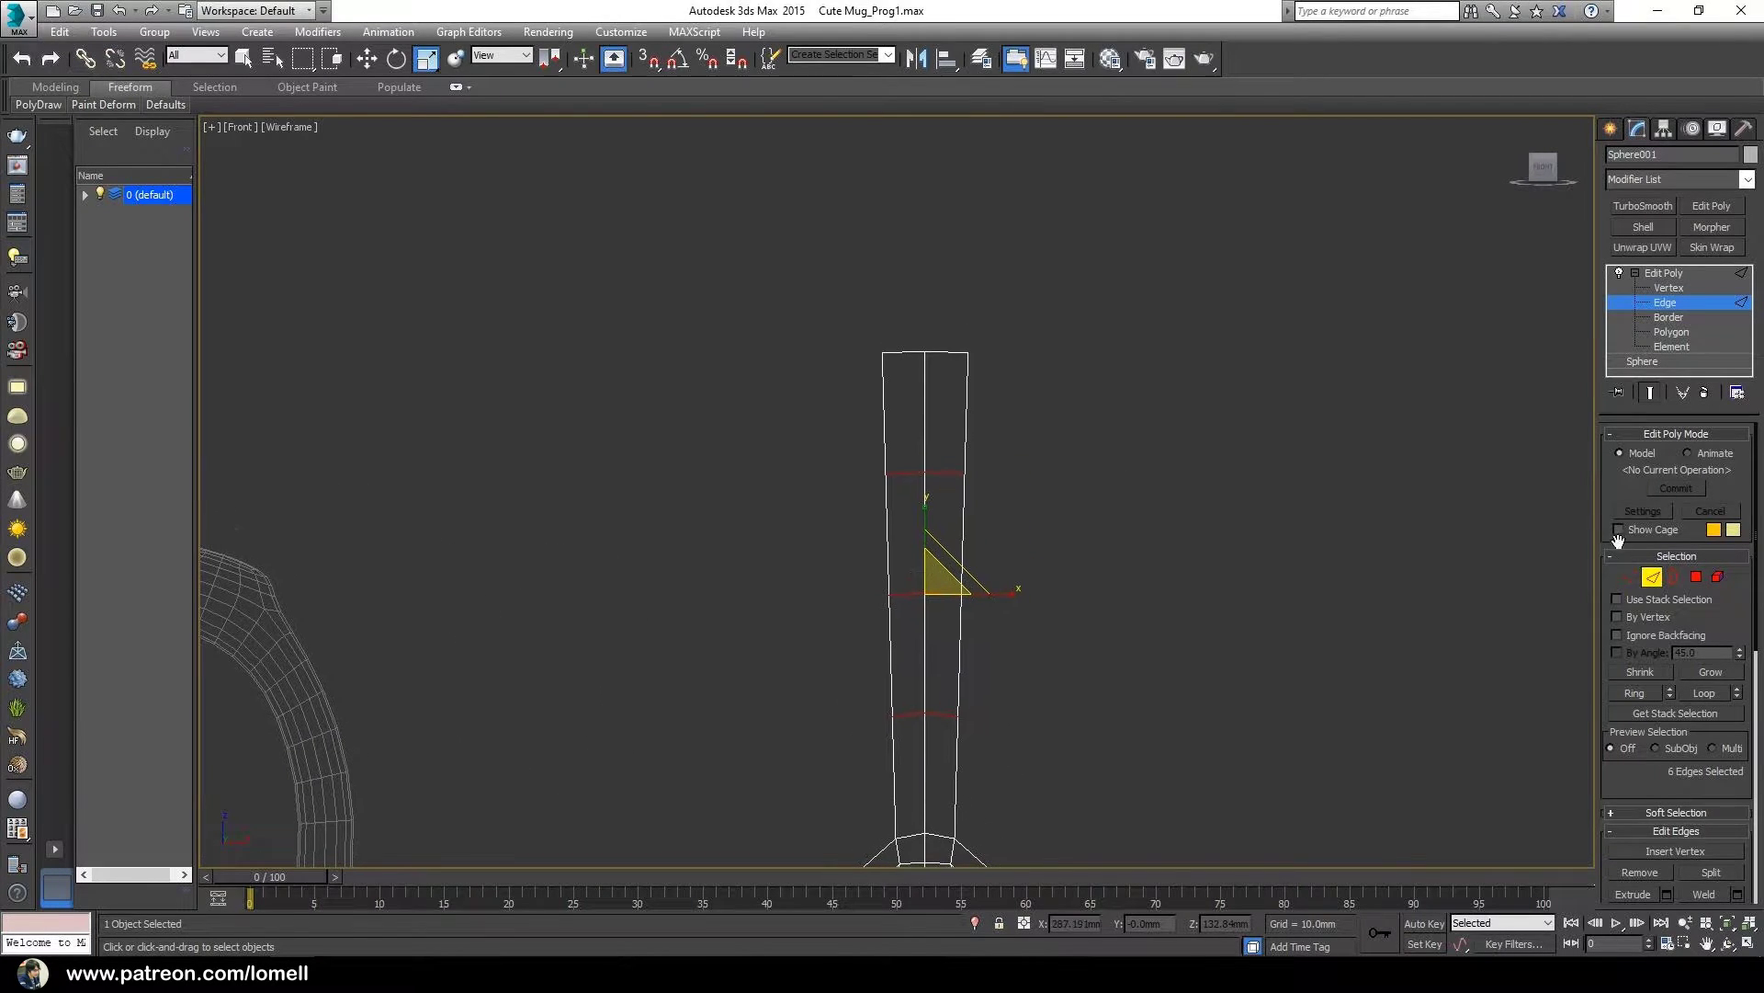
{"action": "left_click", "coordinate": [1661, 288]}
{"action": "left_click_drag", "start_coordinate": [802, 303], "coordinate": [1023, 391]}
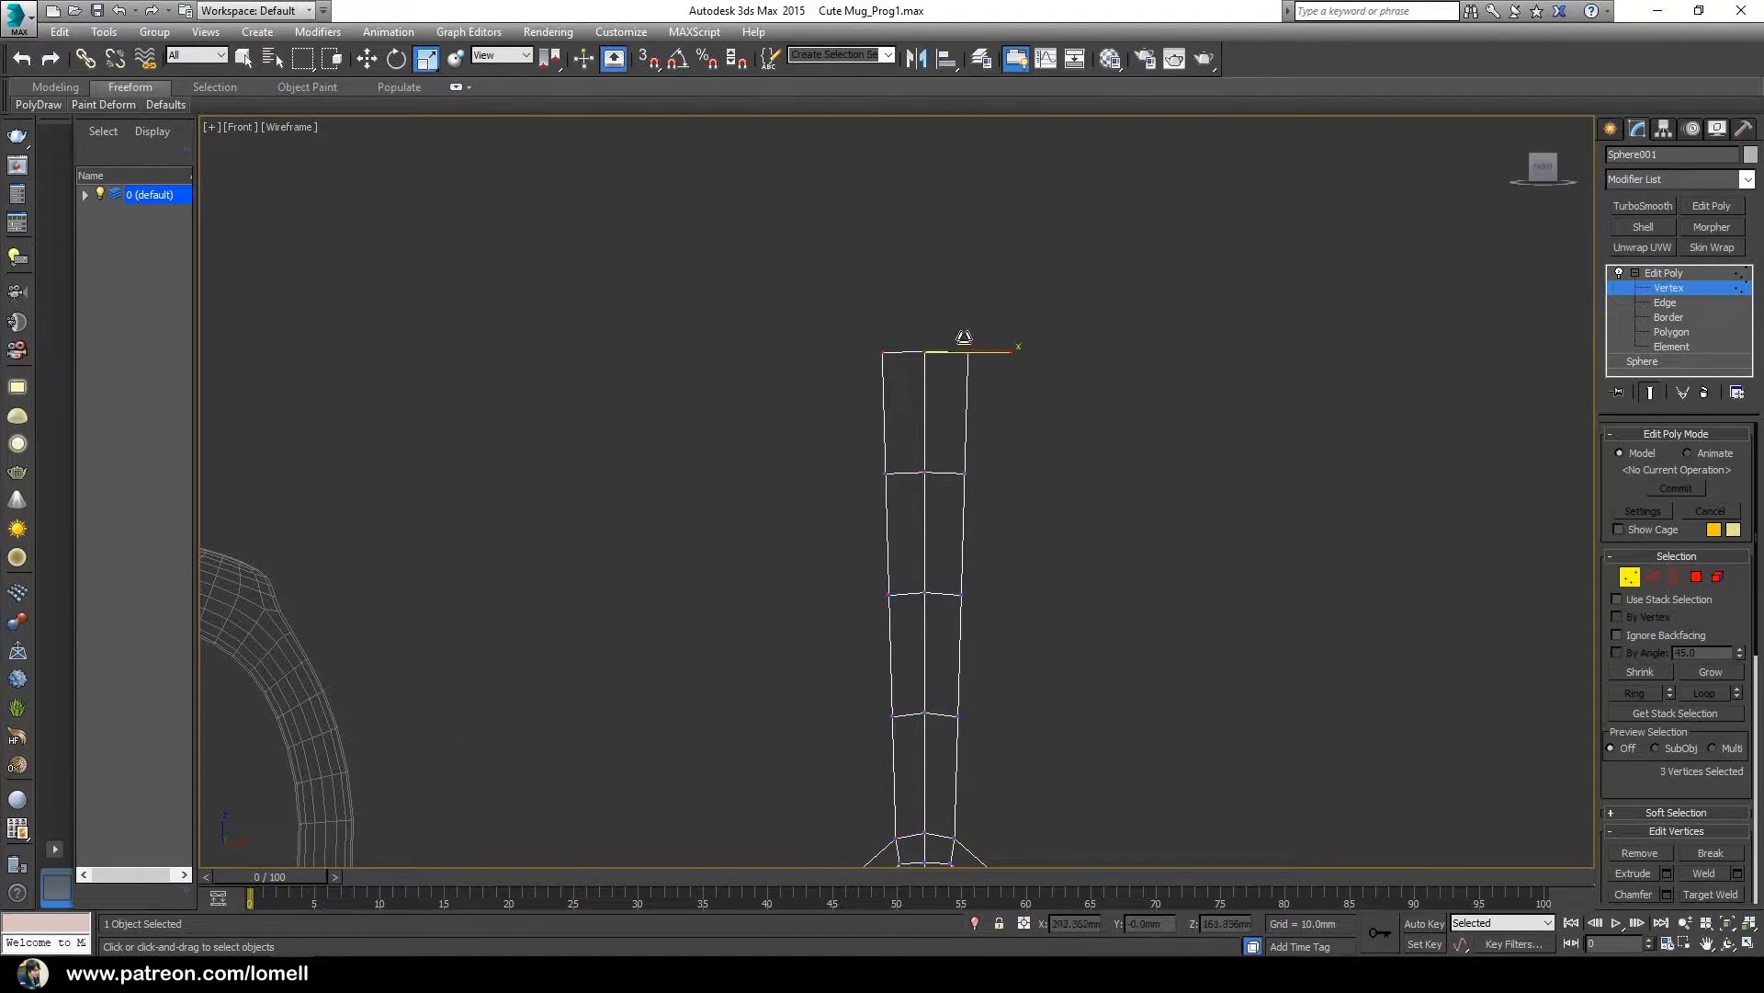
{"action": "left_click_drag", "start_coordinate": [925, 277], "coordinate": [932, 459]}
{"action": "left_click_drag", "start_coordinate": [926, 273], "coordinate": [915, 579]}
{"action": "scroll", "coordinate": [956, 596], "scroll_direction": "down", "scroll_amount": 4}
{"action": "middle_click_drag", "start_coordinate": [945, 682], "coordinate": [928, 635]}
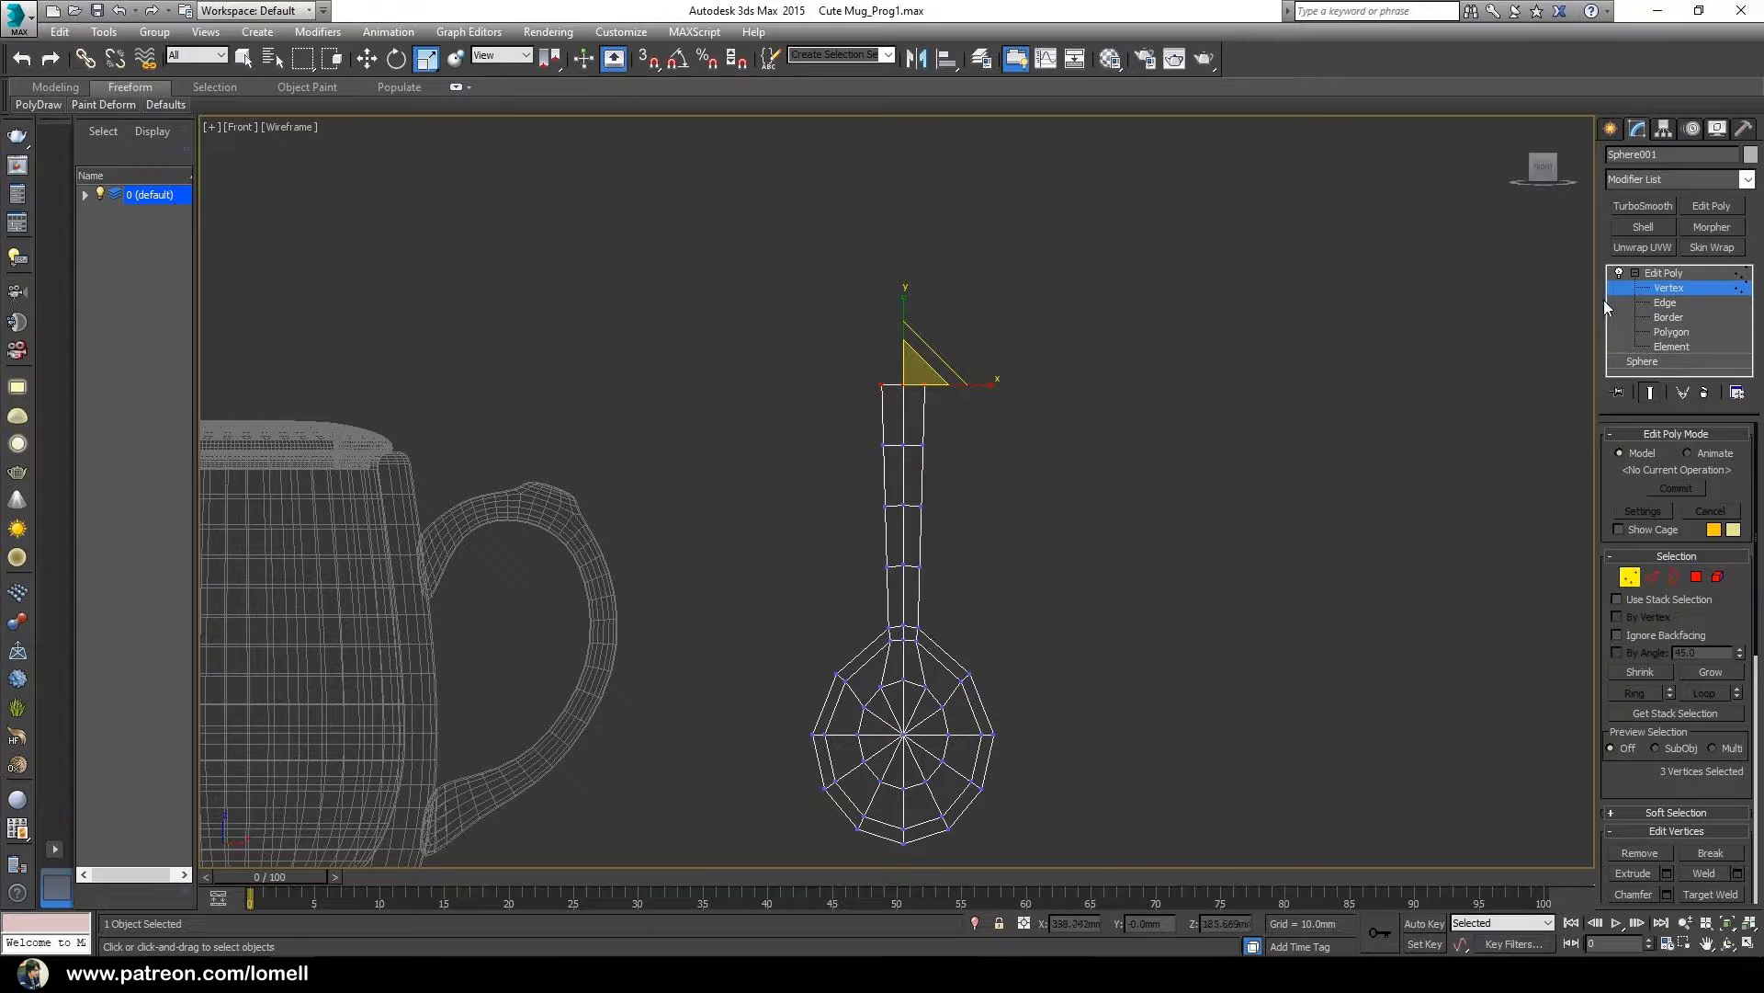
- Add a Shell modifier to the whole spoon and display it shaded in an angled perspective view
{"action": "left_click", "coordinate": [1700, 285]}
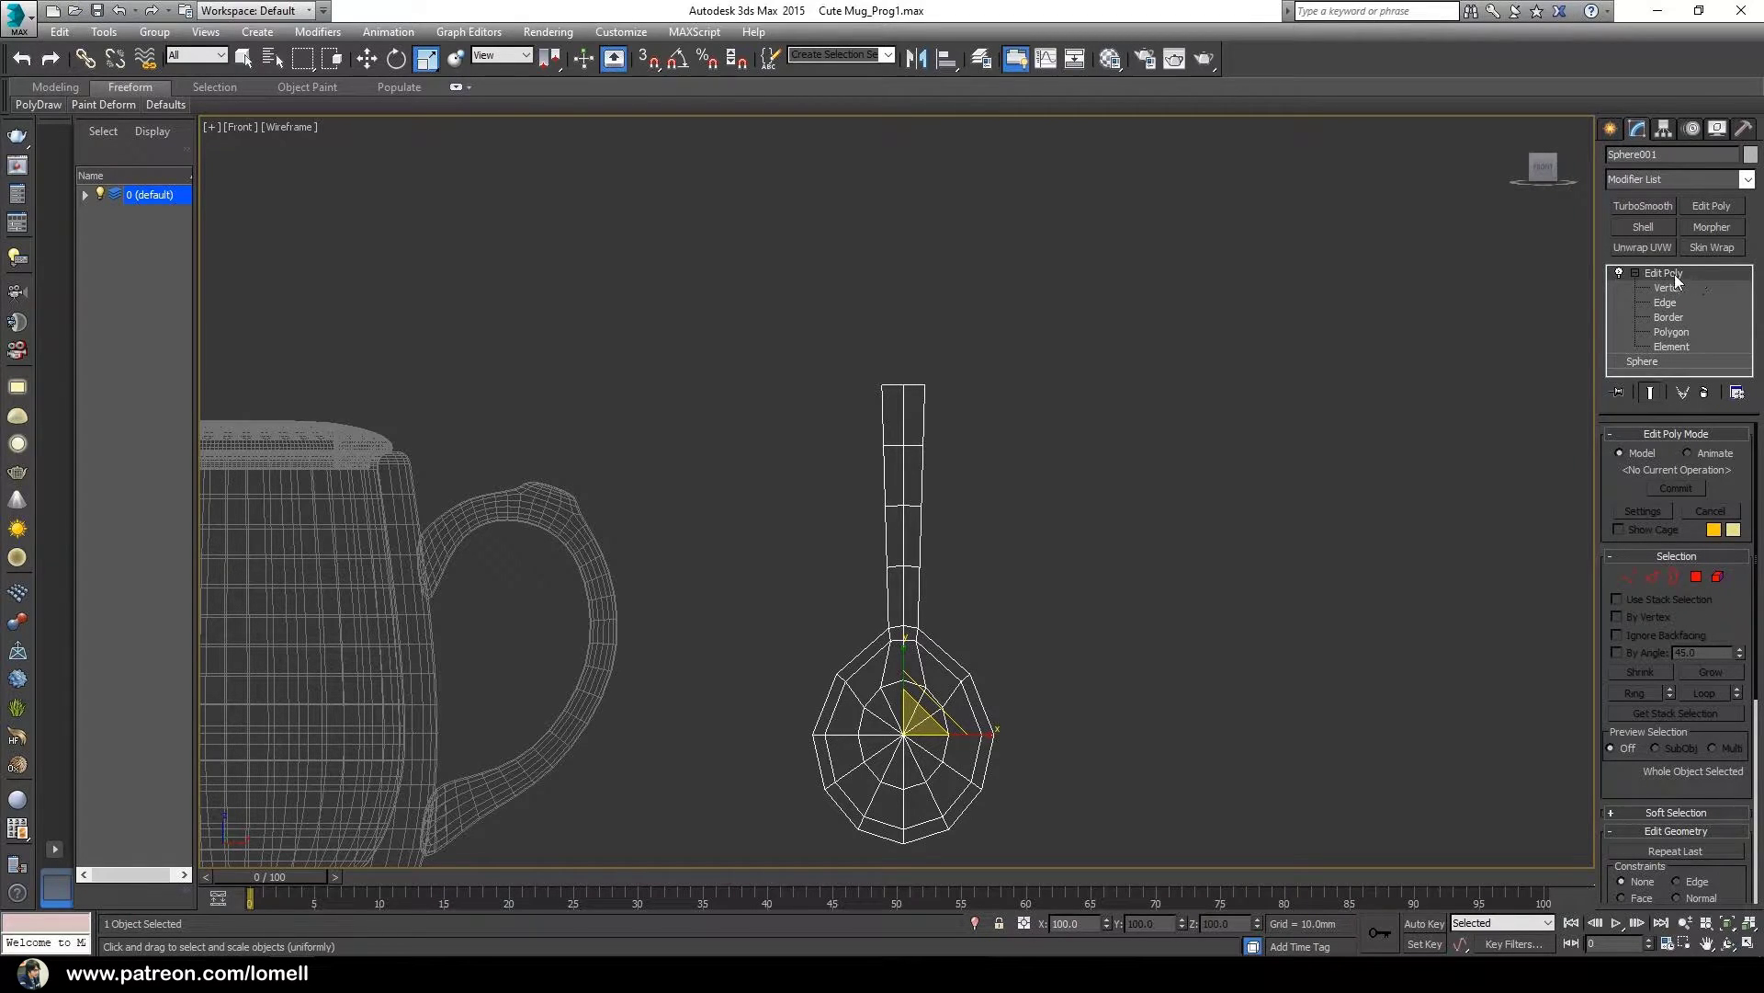
{"action": "left_click", "coordinate": [1635, 272]}
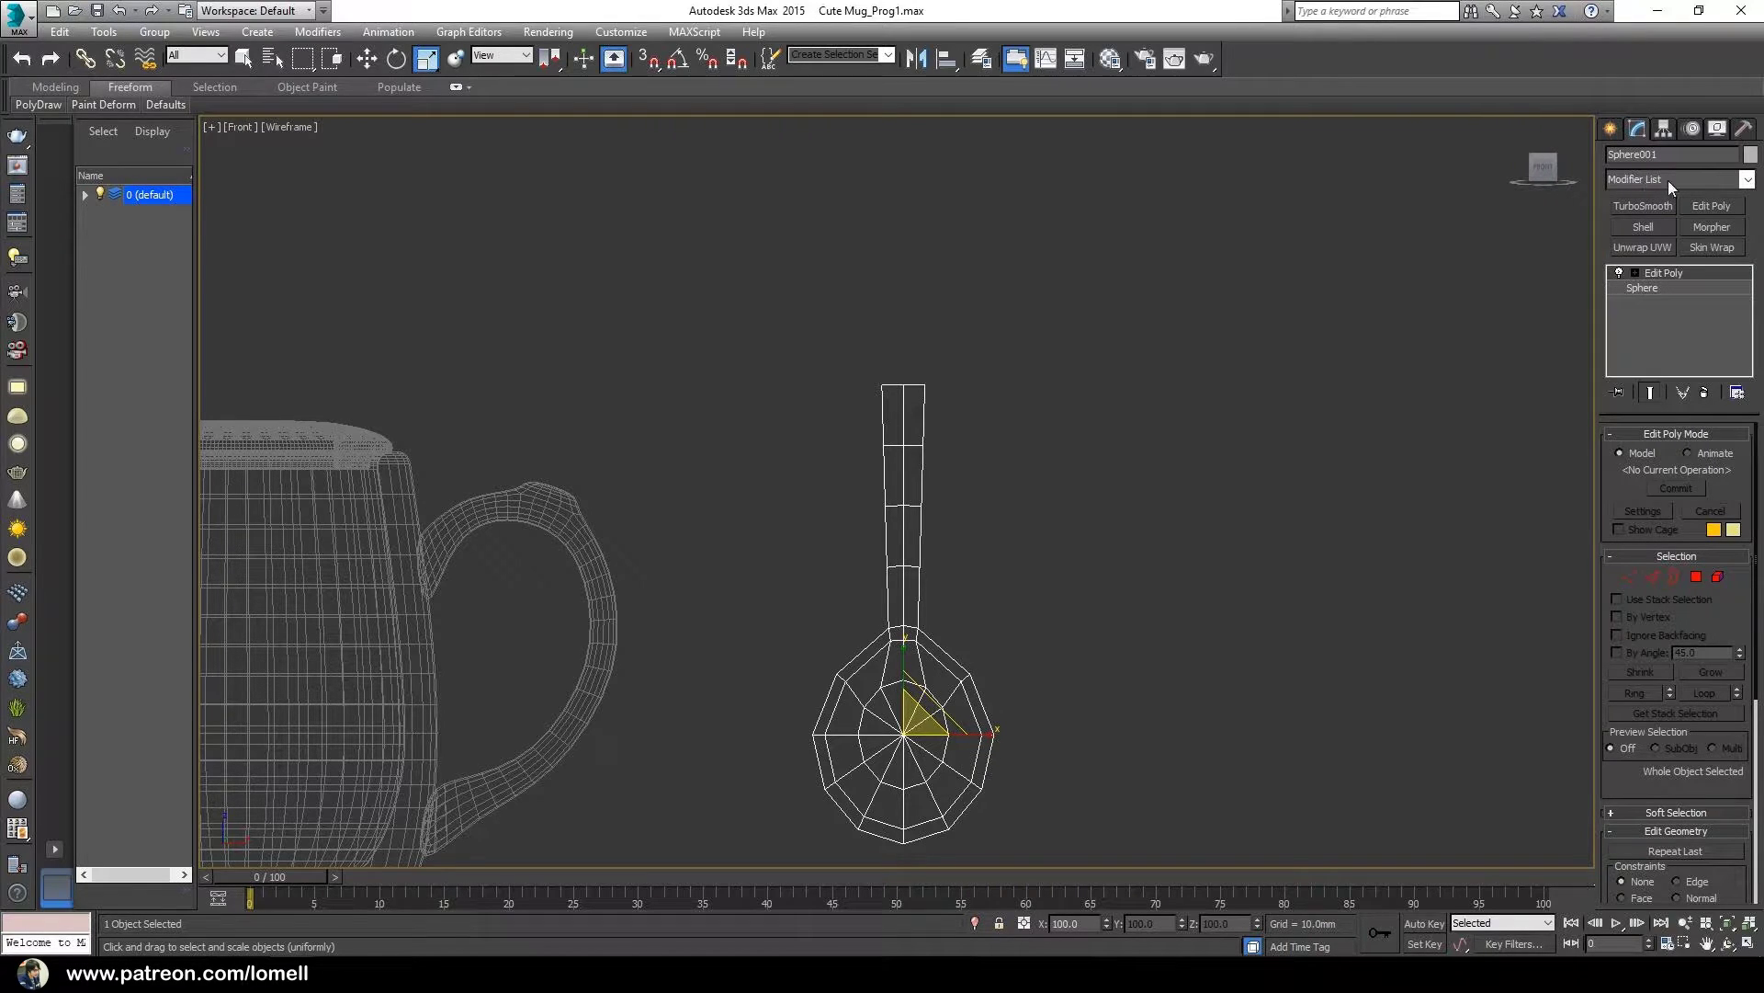
{"action": "left_click", "coordinate": [1643, 227]}
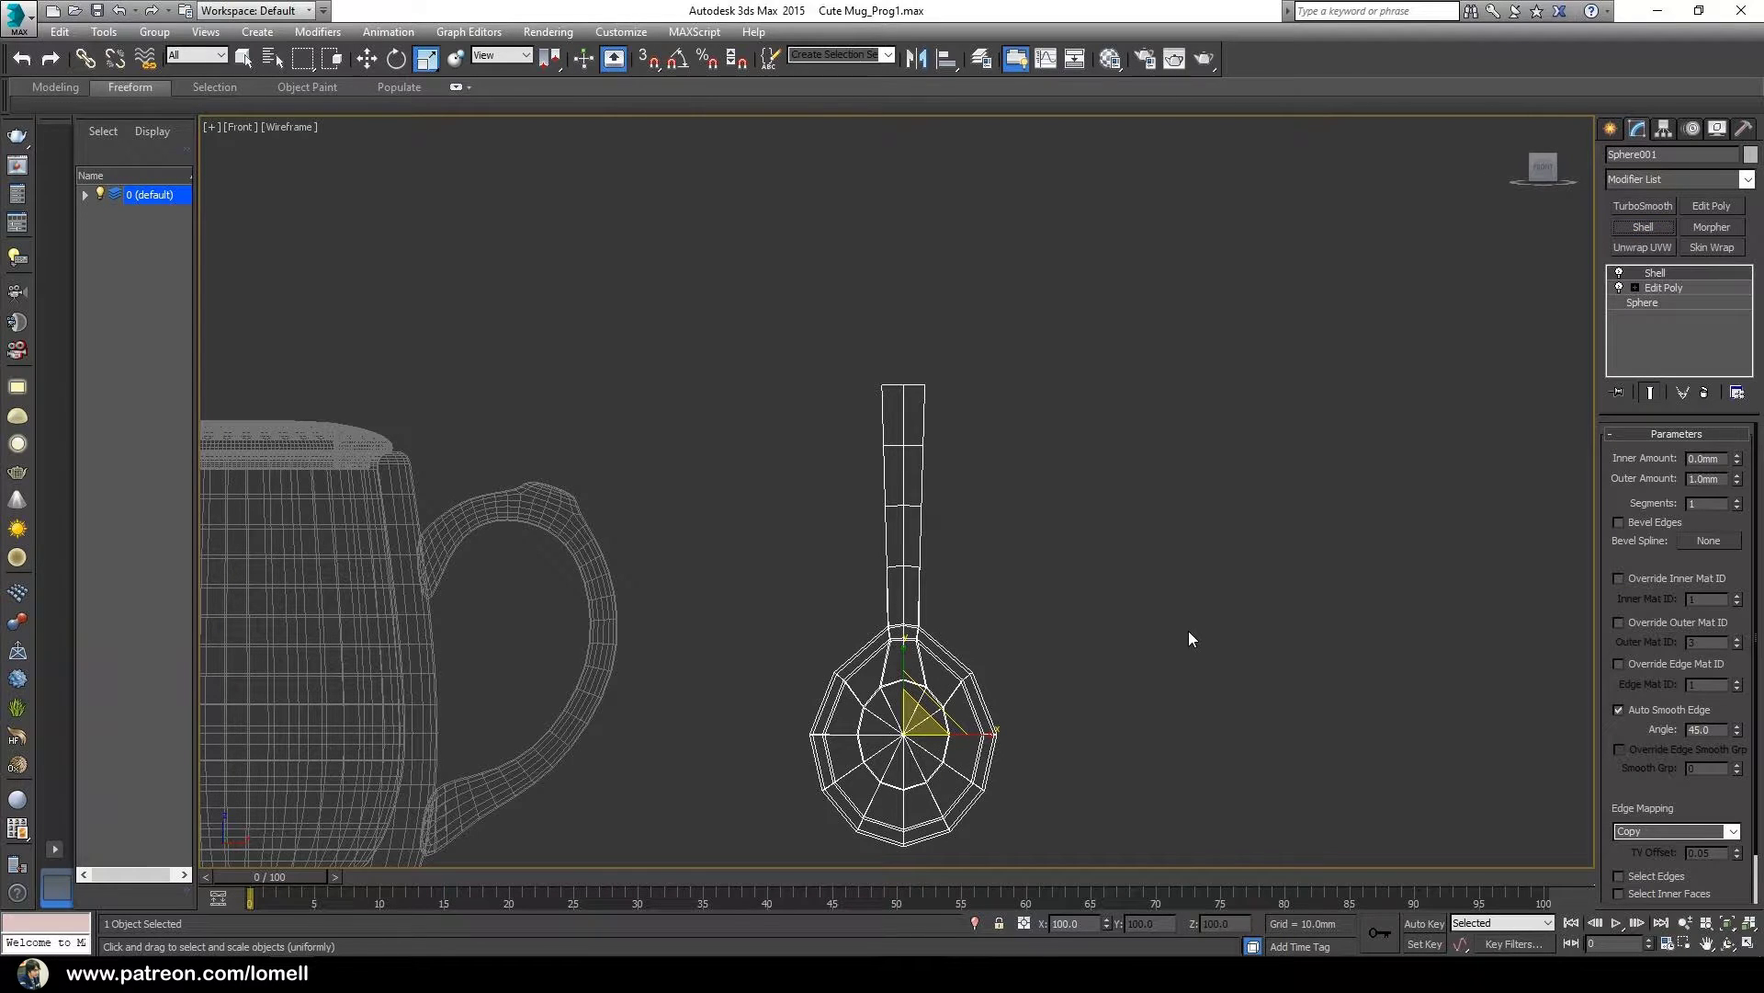
{"action": "key", "text": "p"}
{"action": "key", "text": "F3"}
{"action": "middle_click_drag", "start_coordinate": [1053, 655], "coordinate": [882, 467], "text": "alt"}
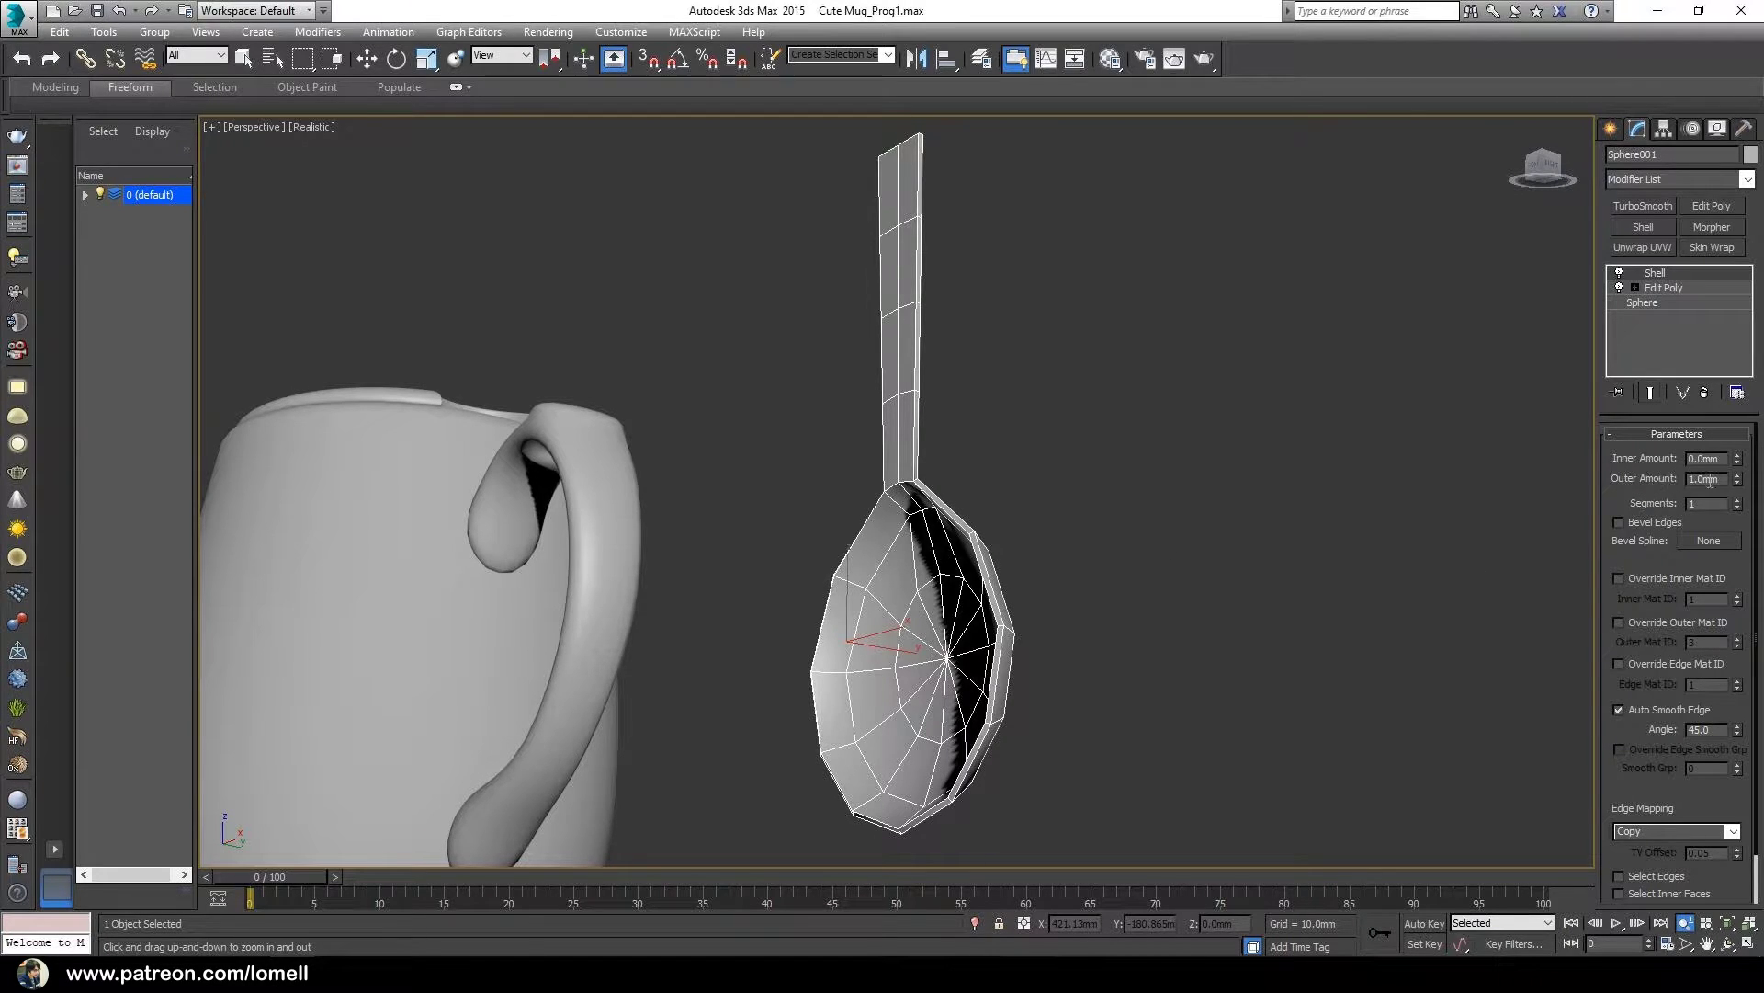
- Set the shell's outer amount to 3.26 mm and its segments to 2
{"action": "left_click_drag", "start_coordinate": [1737, 480], "coordinate": [1714, 273]}
{"action": "middle_click_drag", "start_coordinate": [1058, 585], "coordinate": [1050, 628], "text": "alt"}
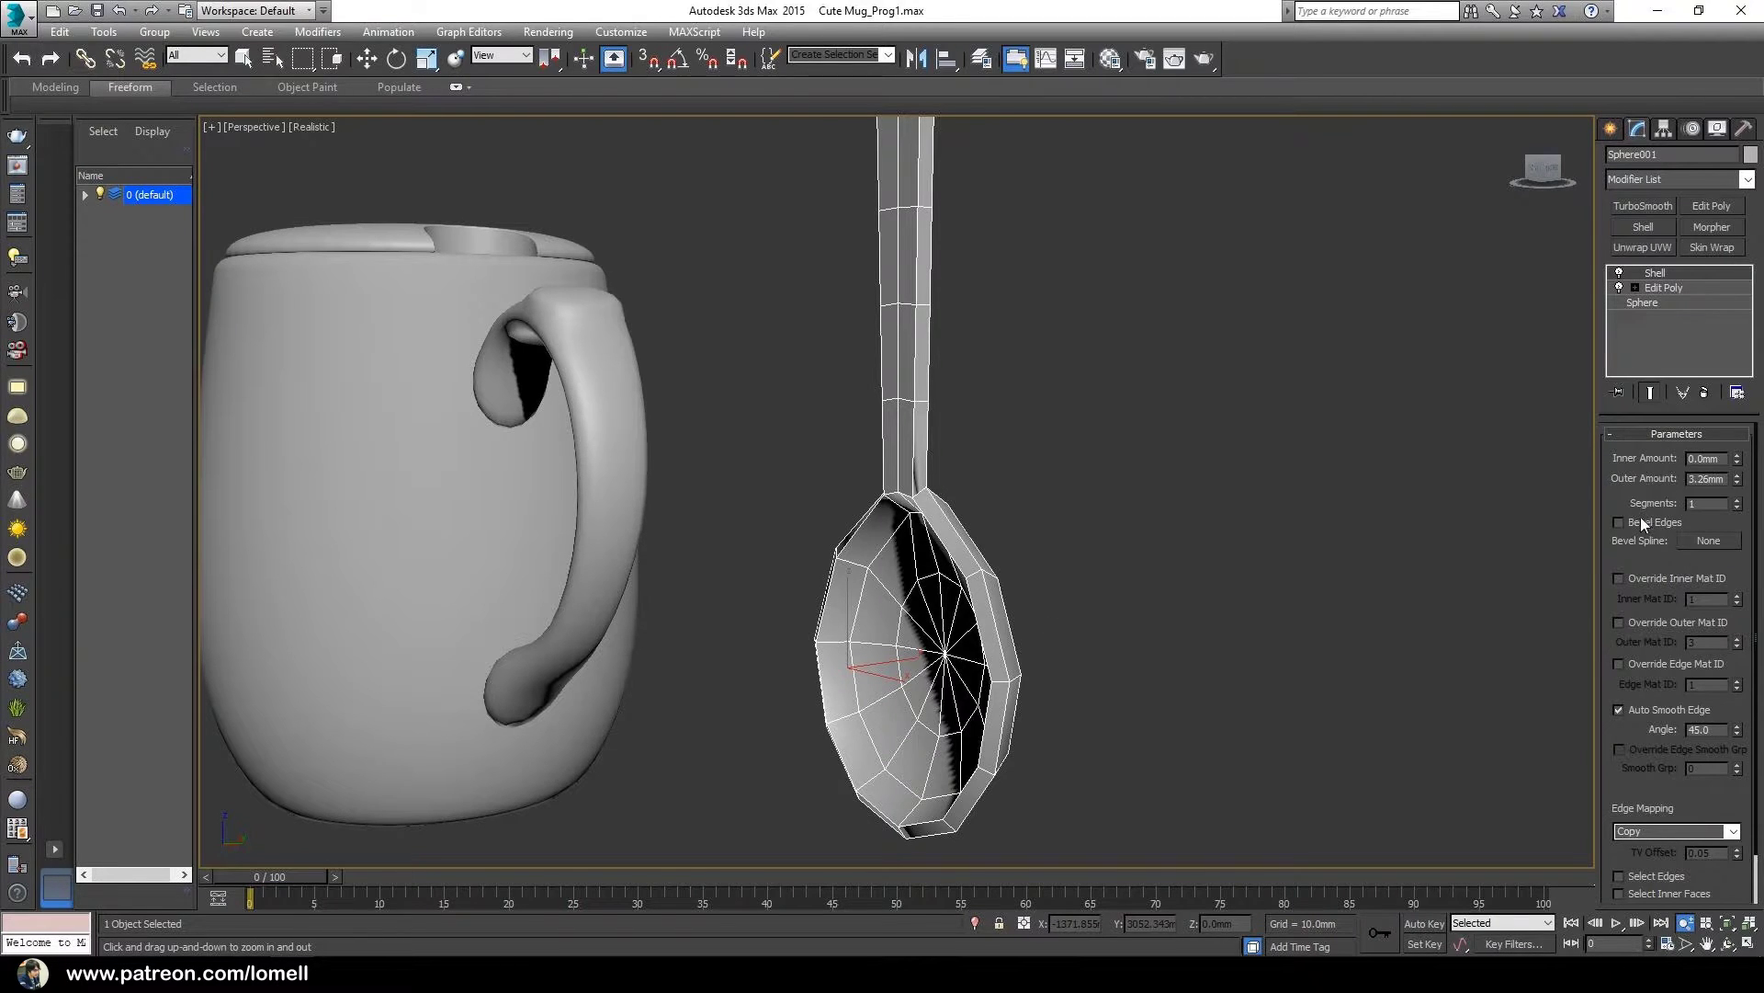
{"action": "middle_click_drag", "start_coordinate": [965, 487], "coordinate": [871, 554], "text": "alt"}
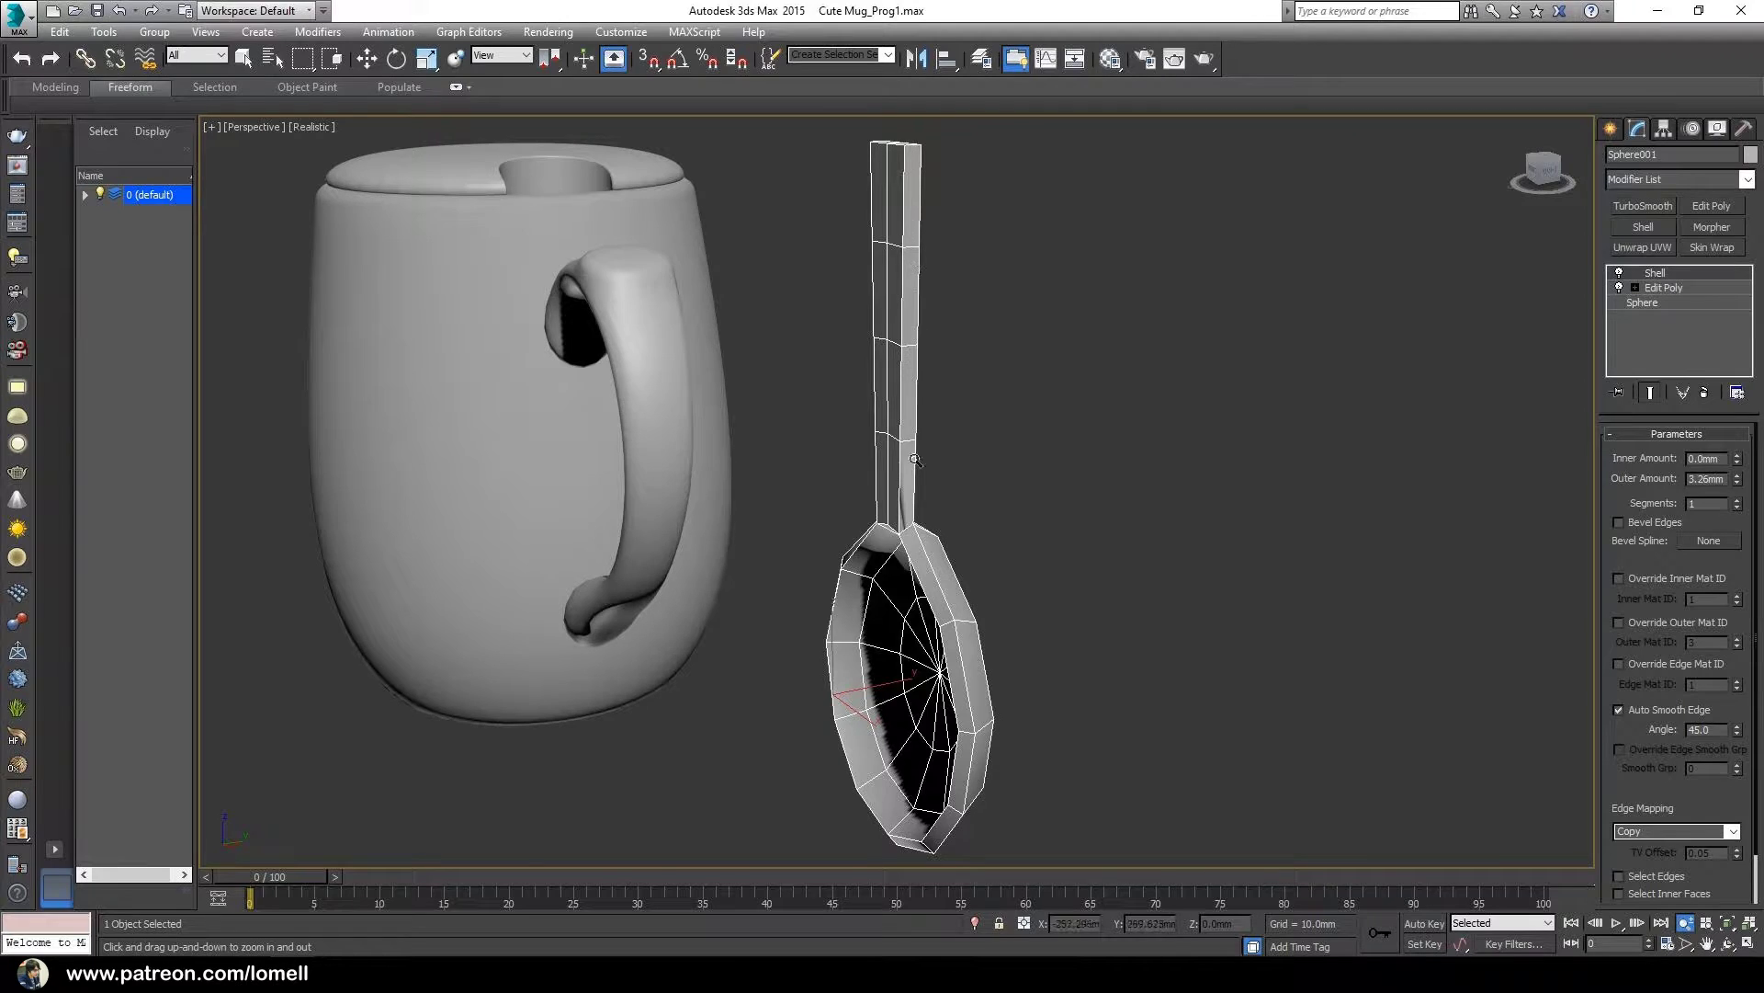
{"action": "middle_click_drag", "start_coordinate": [912, 570], "coordinate": [961, 525], "text": "alt"}
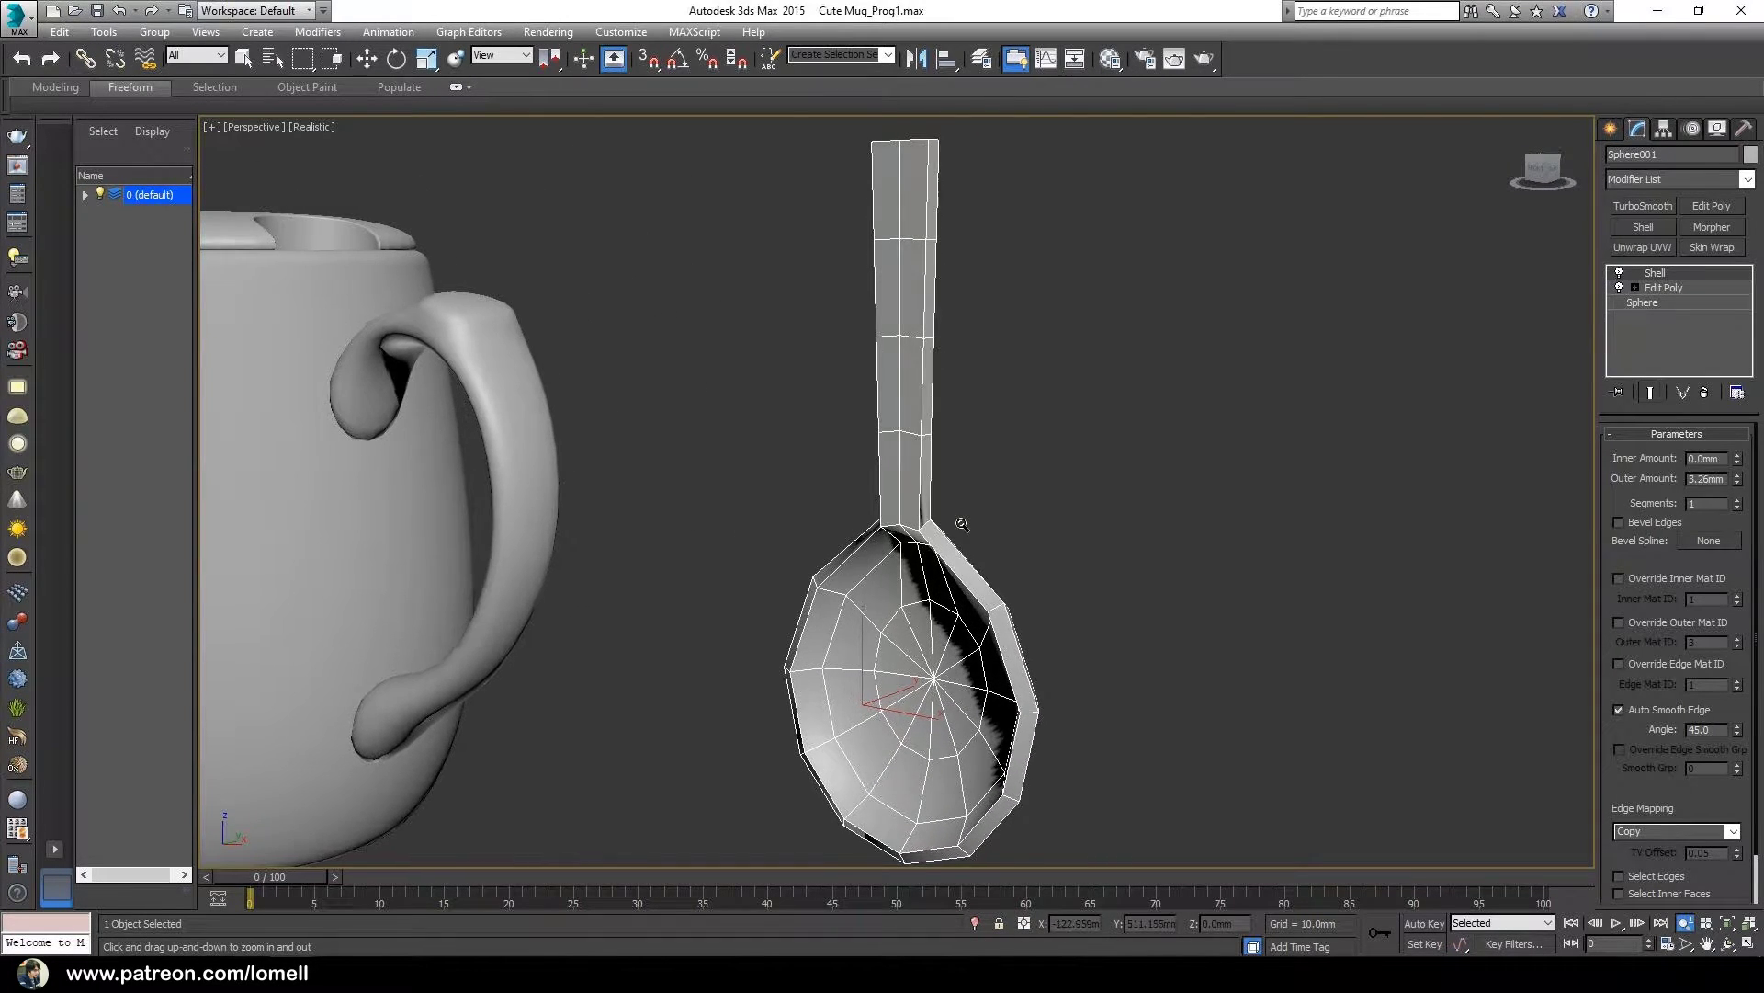
{"action": "double_click", "coordinate": [1696, 504]}
{"action": "type", "text": "2"}
{"action": "key", "text": "Return"}
{"action": "middle_click_drag", "start_coordinate": [1047, 666], "coordinate": [1042, 675], "text": "alt"}
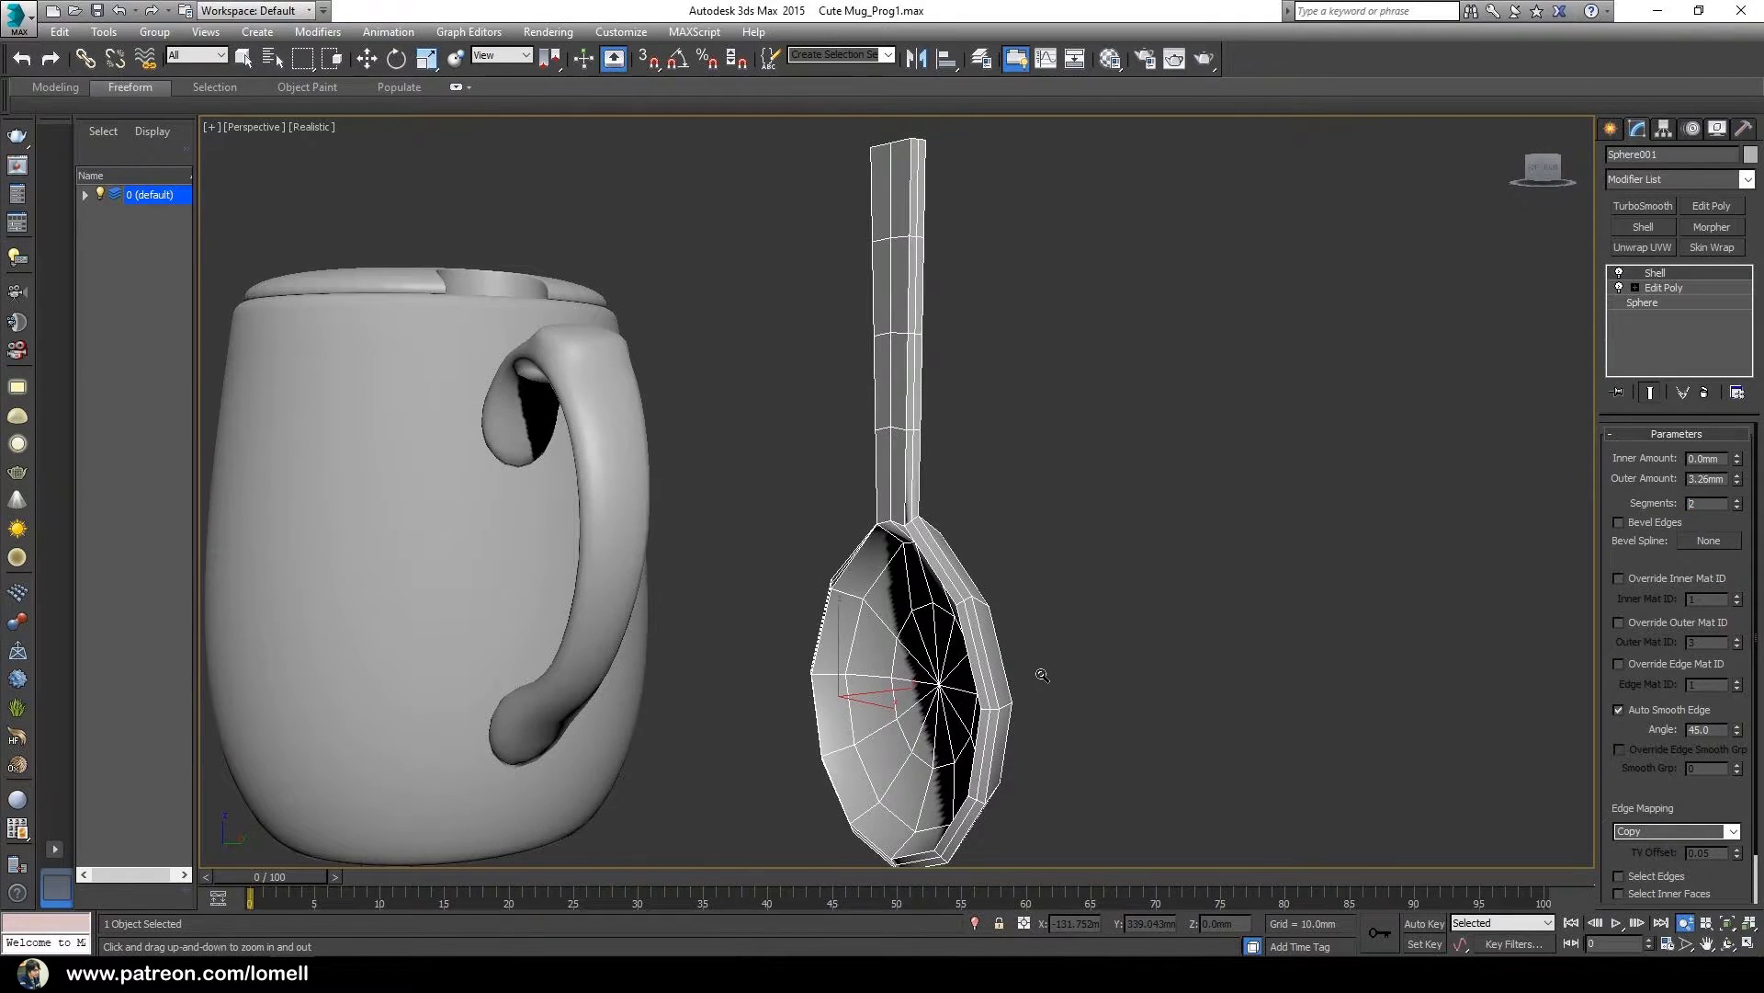
- Add an Edit Poly modifier above the Shell and switch to polygon selection
{"action": "left_click", "coordinate": [1701, 207]}
{"action": "scroll", "coordinate": [1032, 579], "scroll_direction": "up", "scroll_amount": 1}
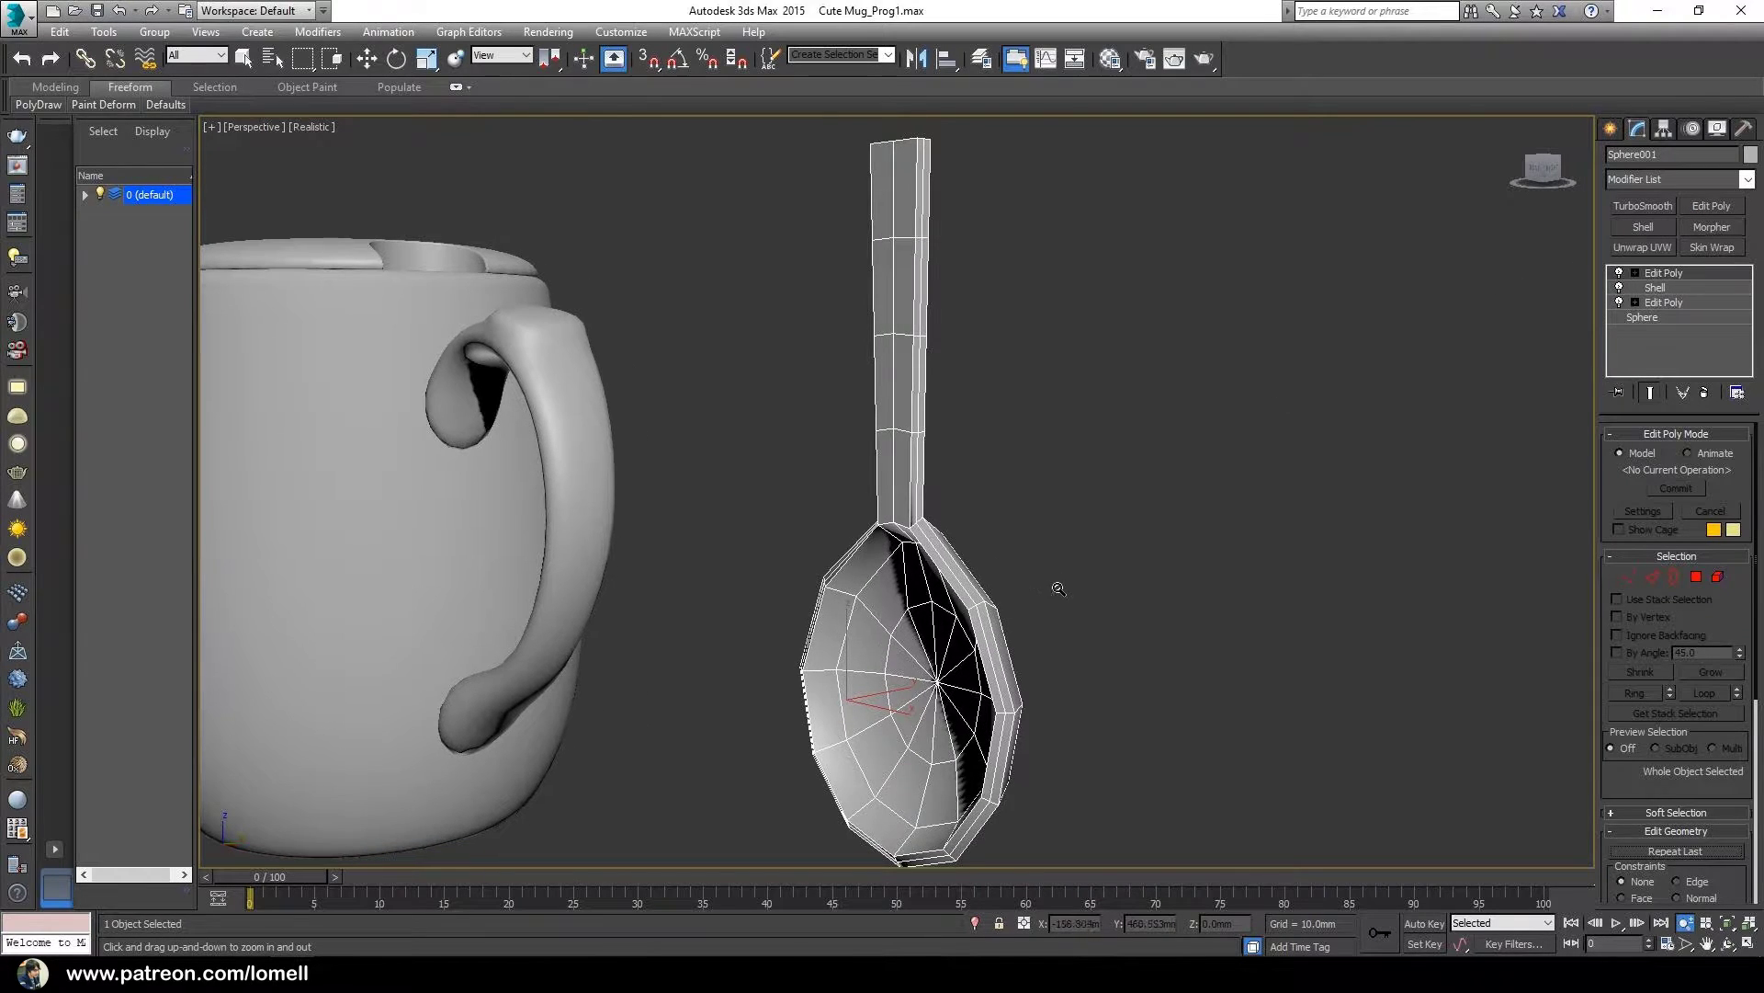
{"action": "middle_click_drag", "start_coordinate": [1005, 578], "coordinate": [1053, 604], "text": "alt"}
{"action": "middle_click_drag", "start_coordinate": [963, 524], "coordinate": [979, 598]}
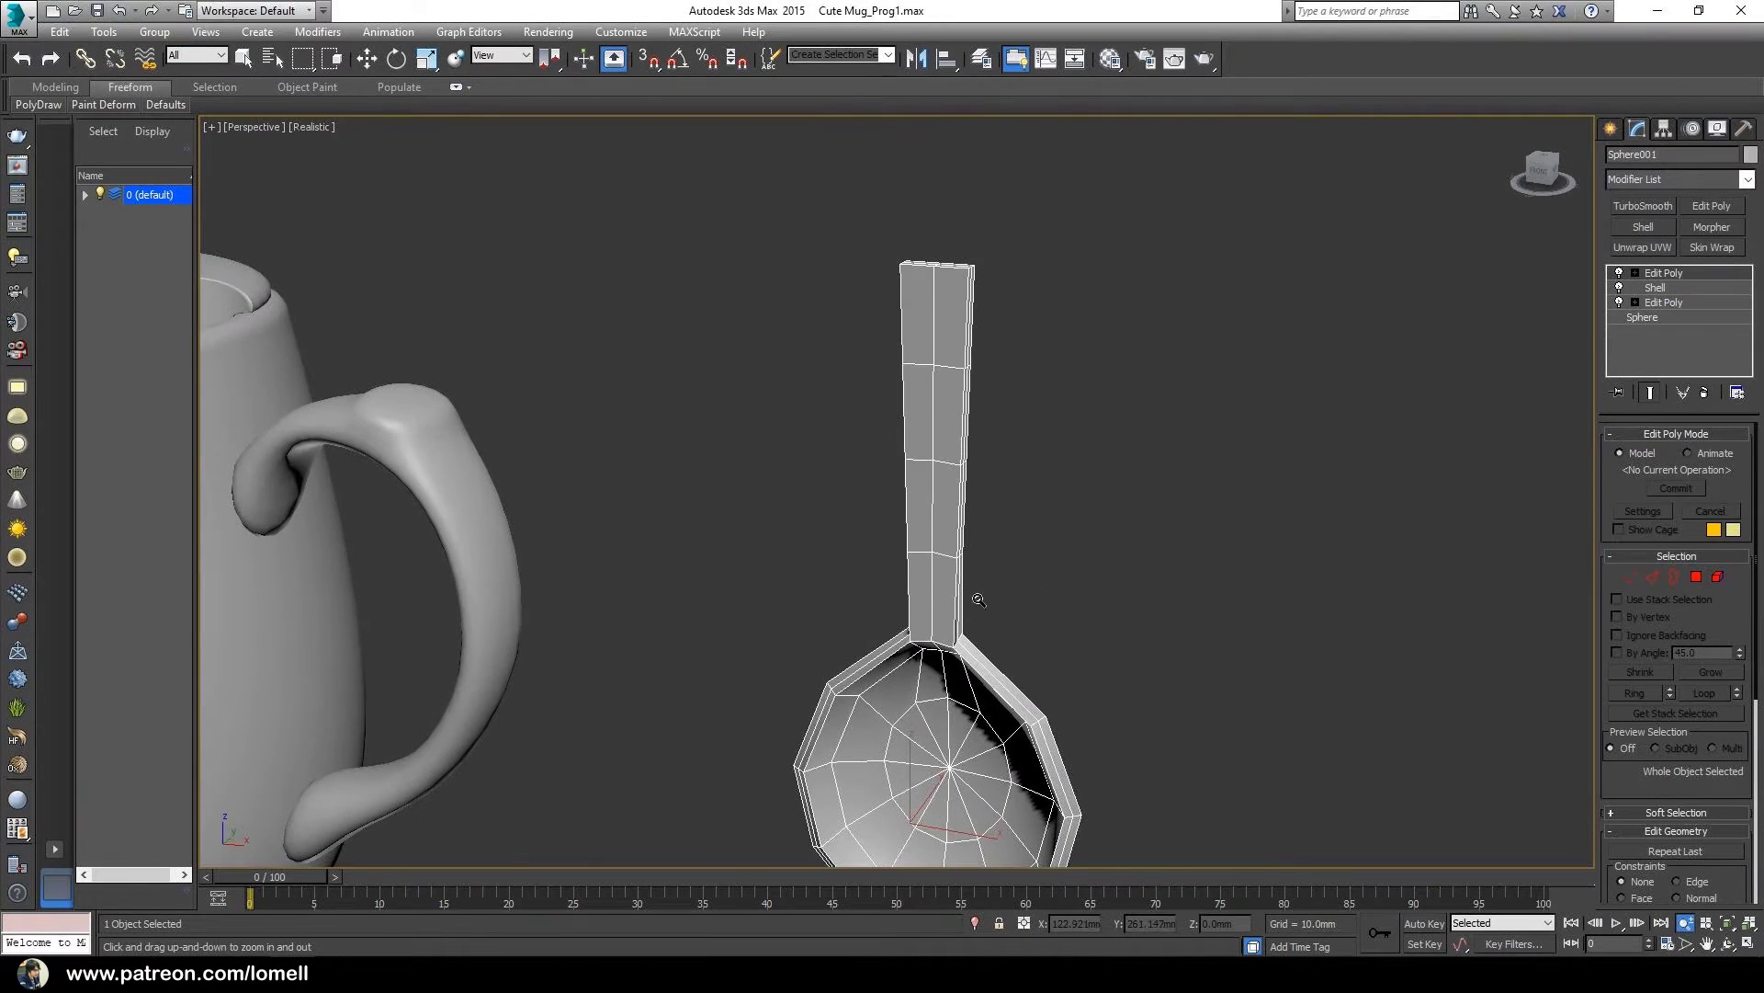
{"action": "left_click", "coordinate": [1635, 273]}
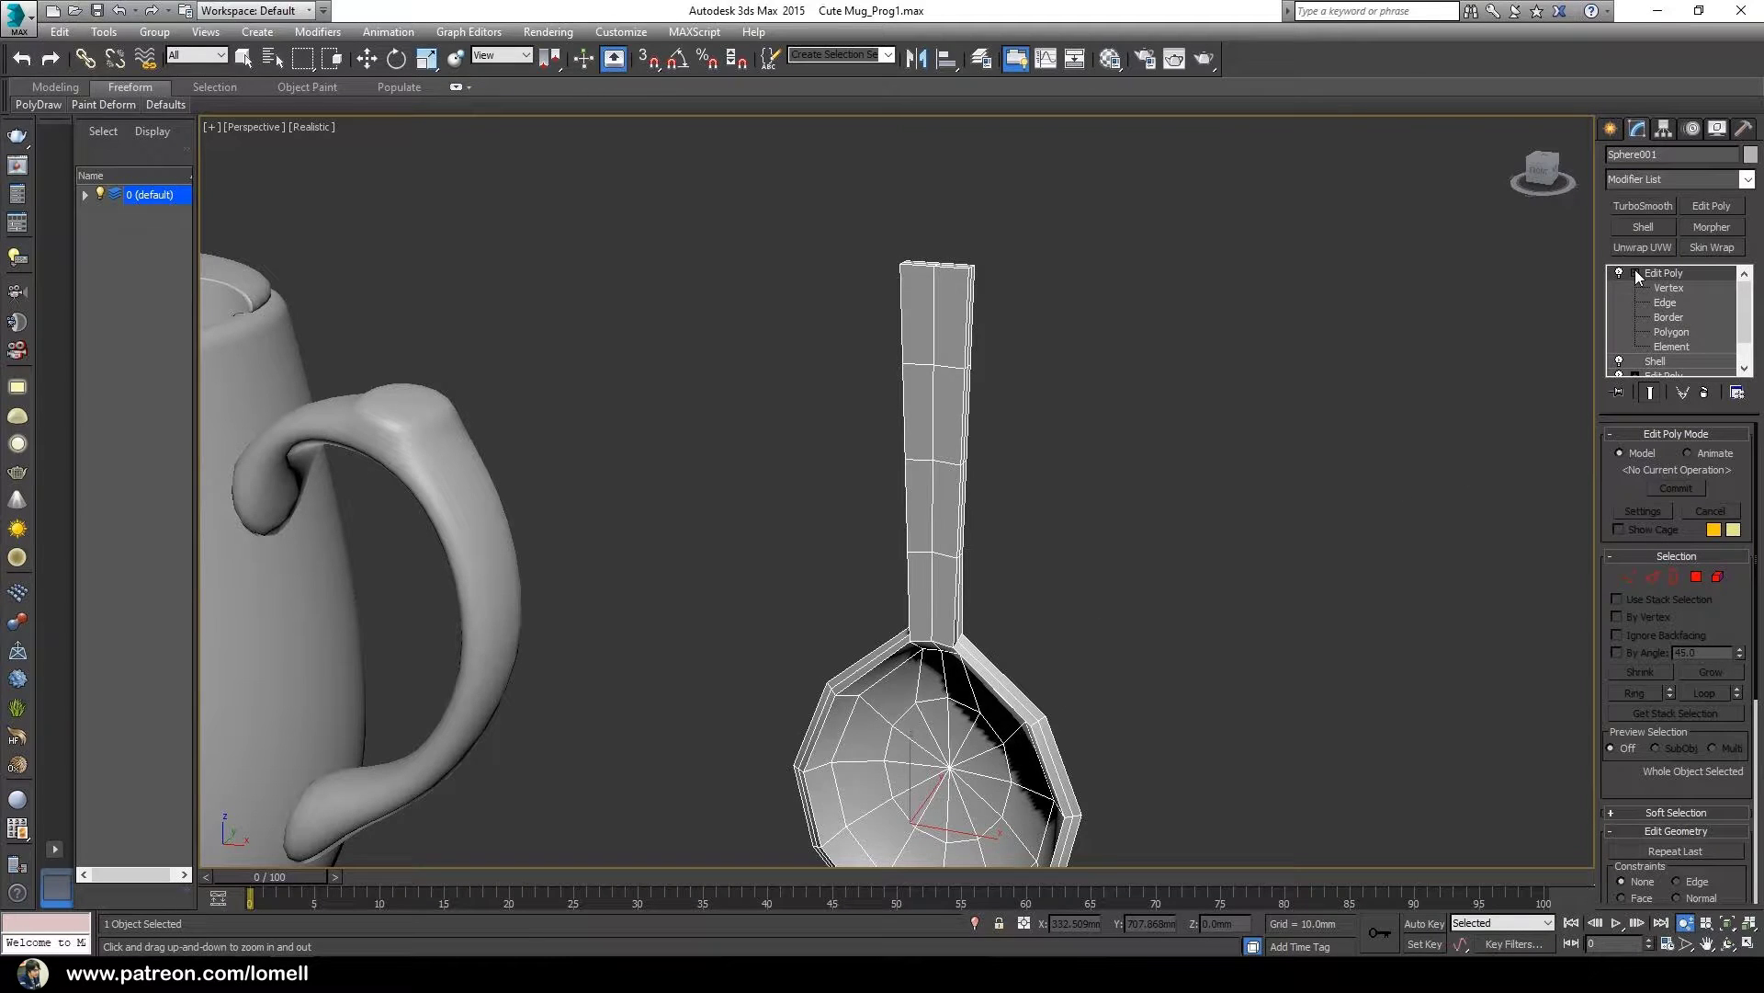
{"action": "left_click", "coordinate": [1673, 331]}
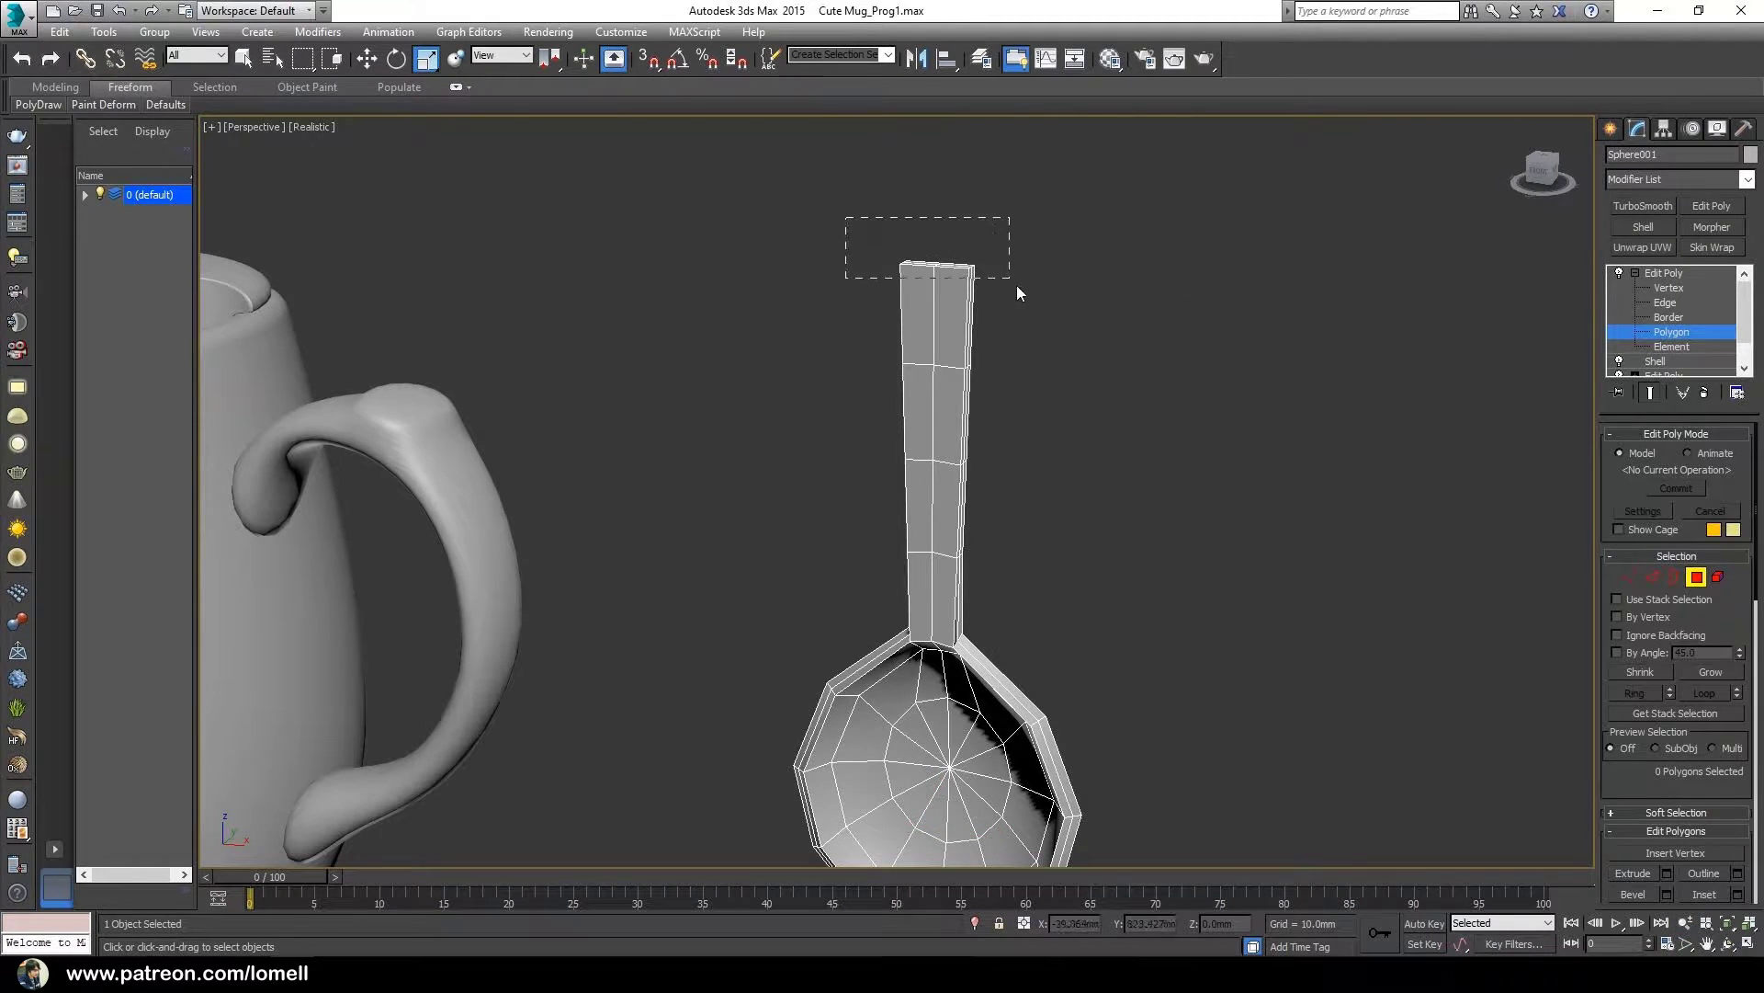
{"action": "left_click_drag", "start_coordinate": [1015, 290], "coordinate": [1011, 303]}
{"action": "middle_click_drag", "start_coordinate": [979, 400], "coordinate": [962, 459], "text": "alt"}
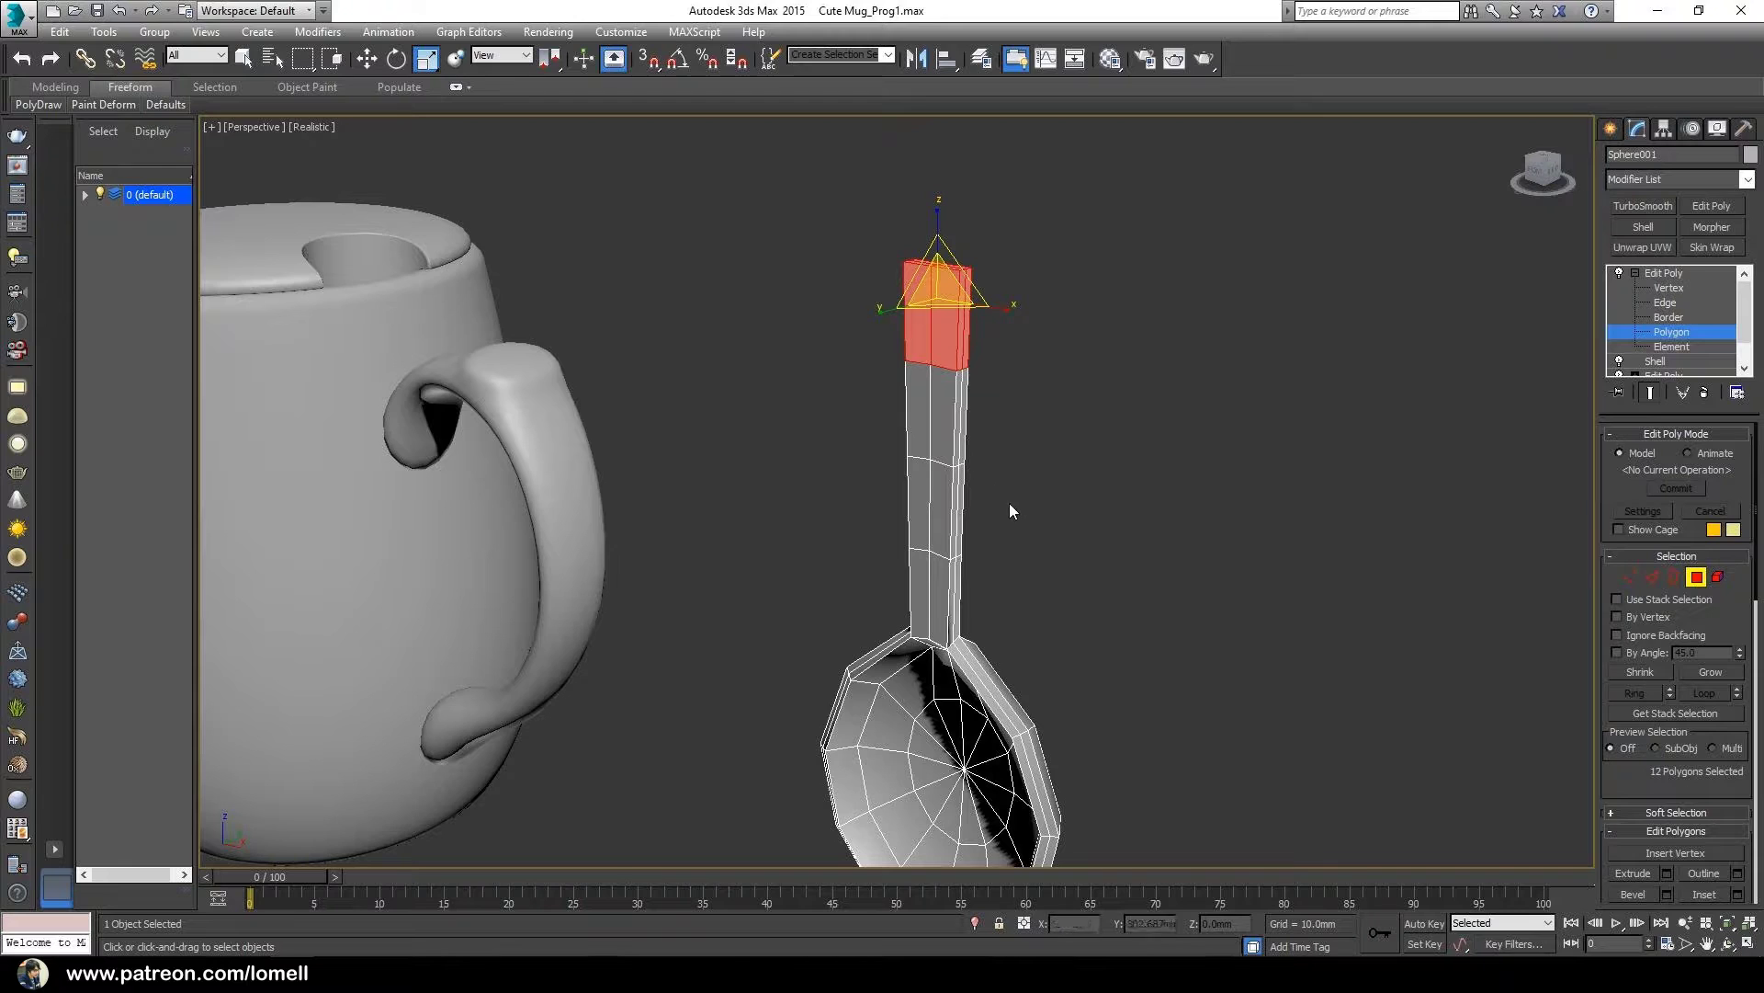
{"action": "left_click_drag", "start_coordinate": [680, 500], "coordinate": [1043, 323], "text": "alt"}
{"action": "middle_click_drag", "start_coordinate": [1044, 322], "coordinate": [1001, 476], "text": "alt"}
{"action": "left_click", "coordinate": [1079, 467]}
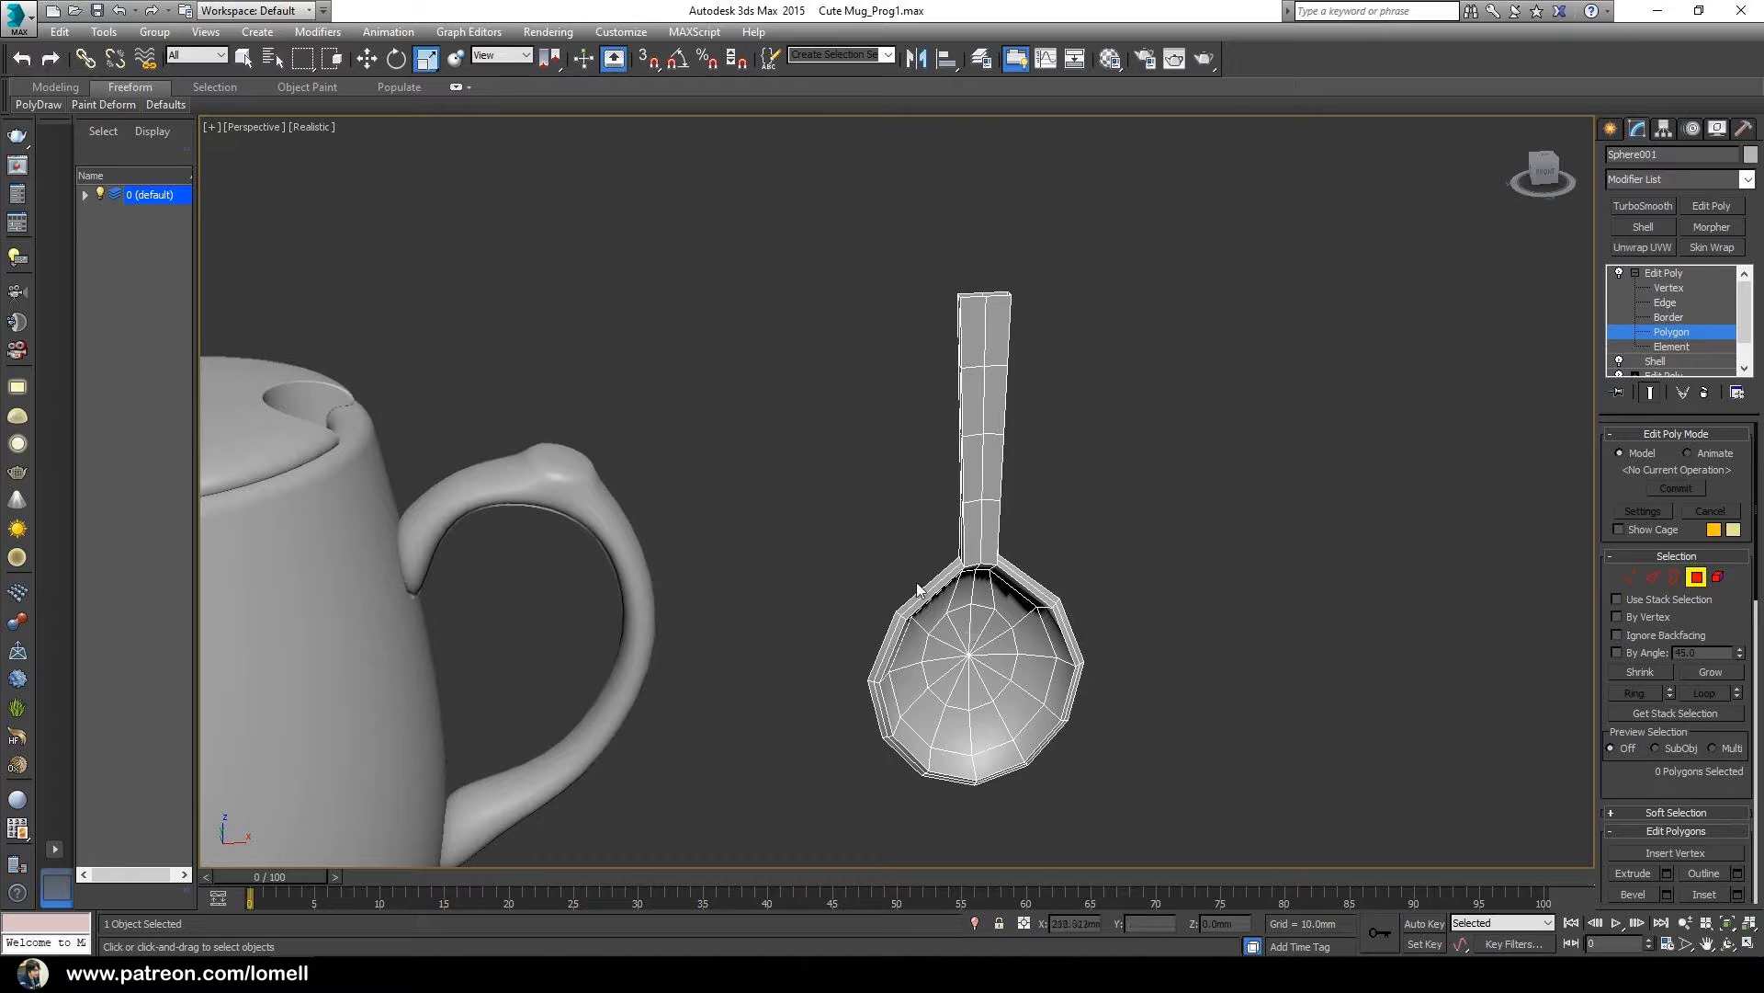
- Isolate the spoon from the mug and show it in the left view
{"action": "left_click", "coordinate": [975, 922]}
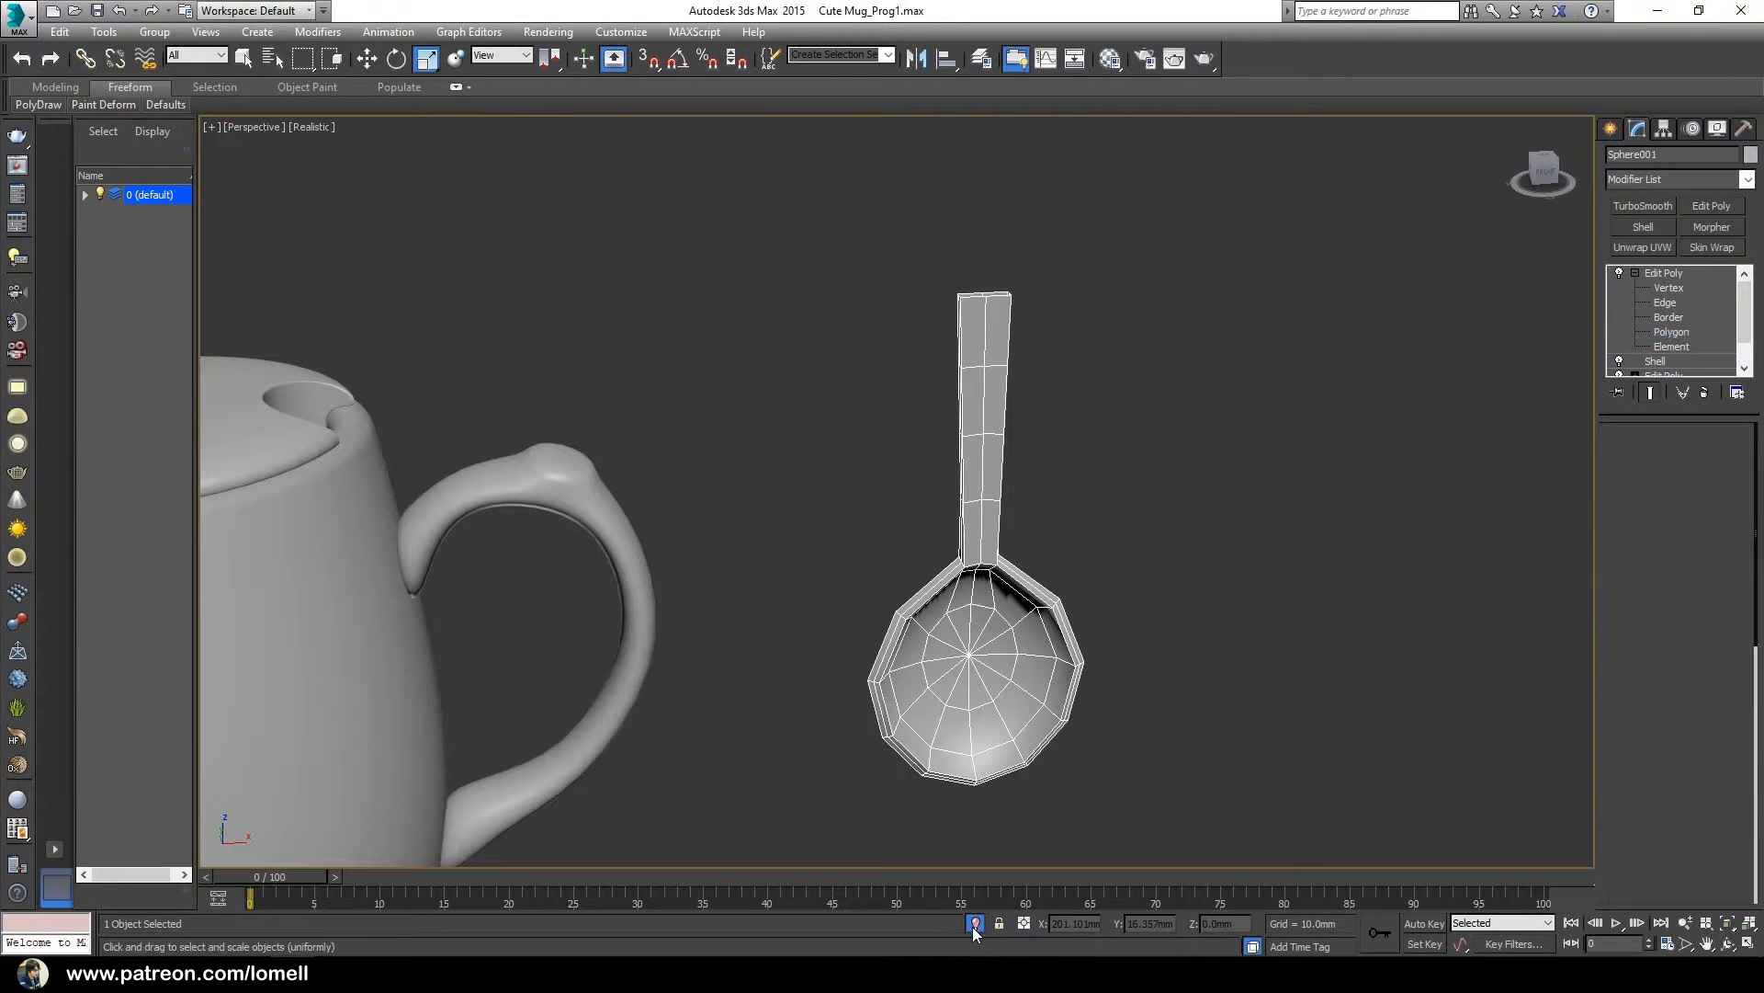
{"action": "middle_click_drag", "start_coordinate": [947, 634], "coordinate": [1031, 641], "text": "alt"}
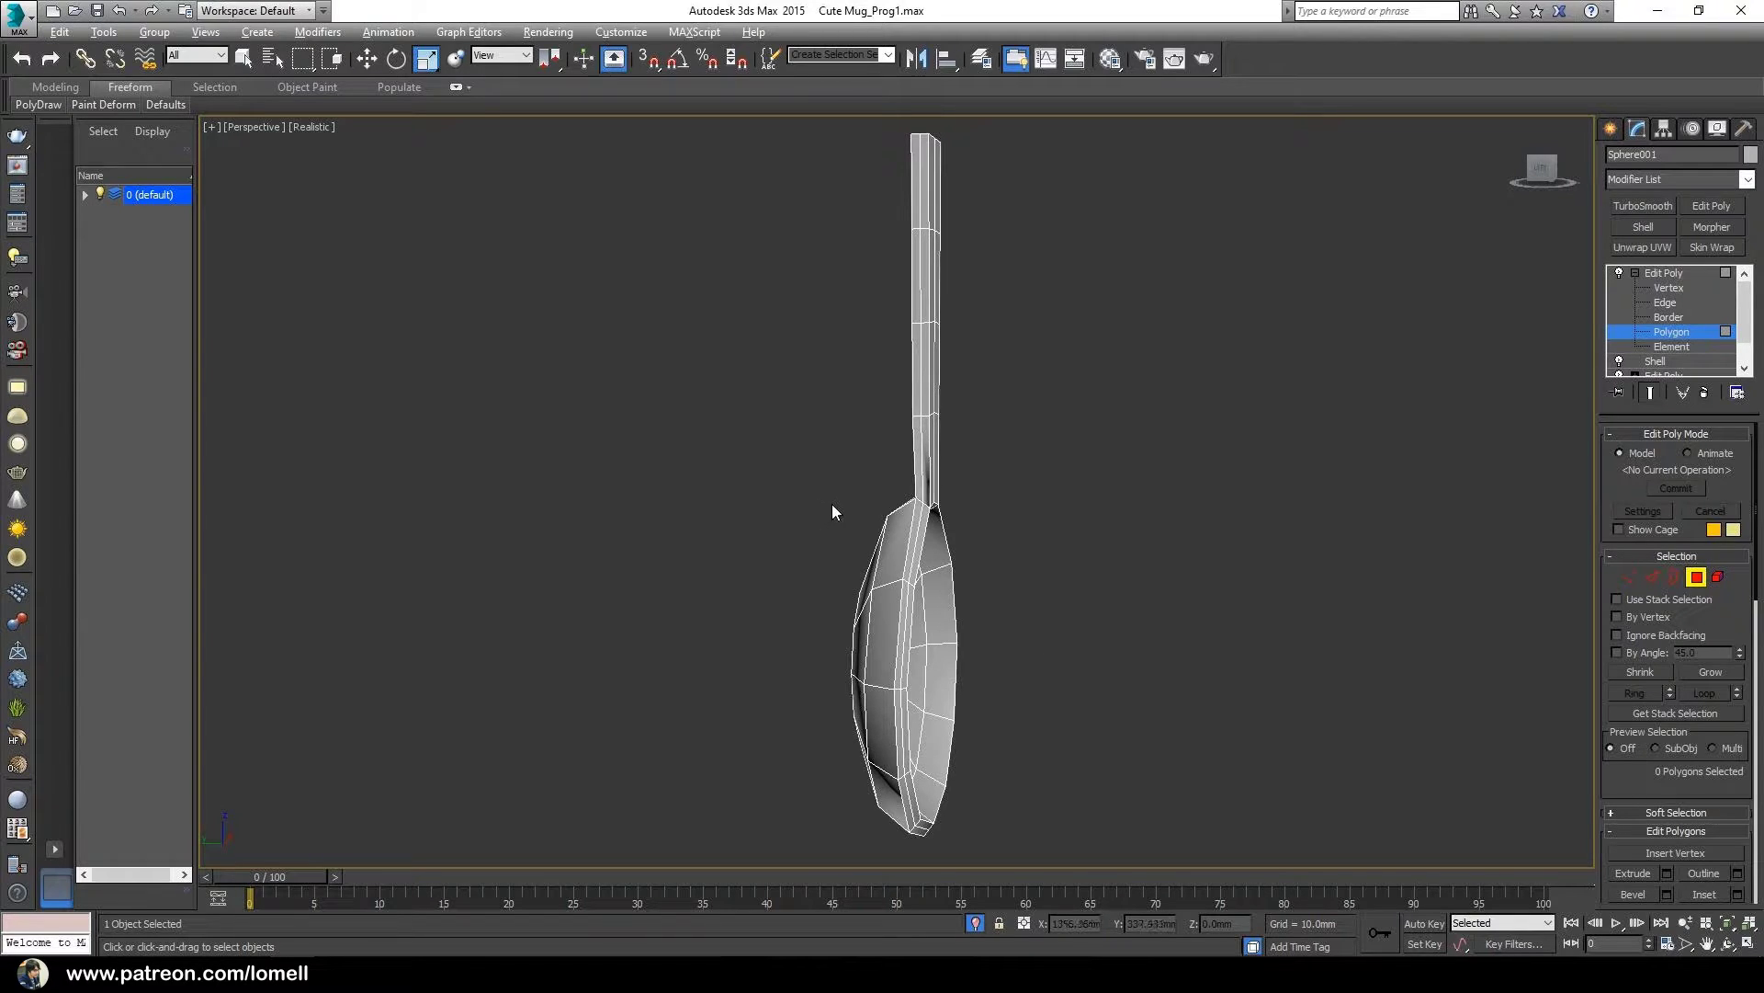
{"action": "key", "text": "l"}
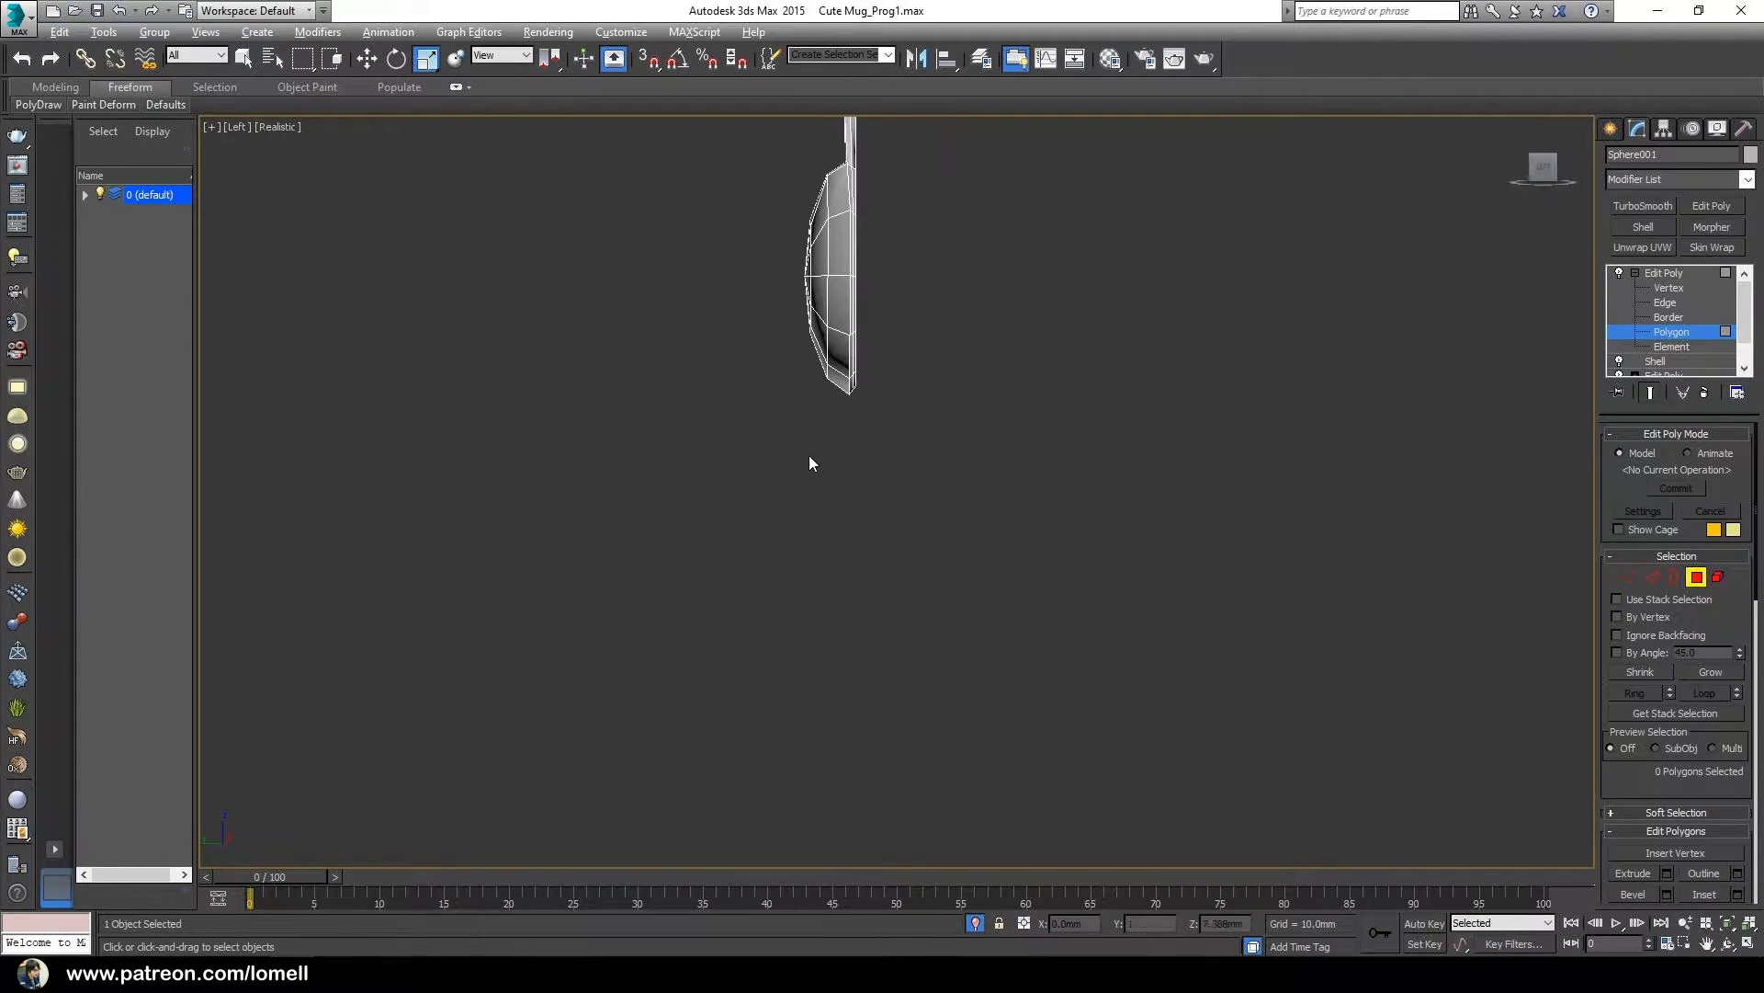
{"action": "middle_click_drag", "start_coordinate": [829, 576], "coordinate": [810, 636]}
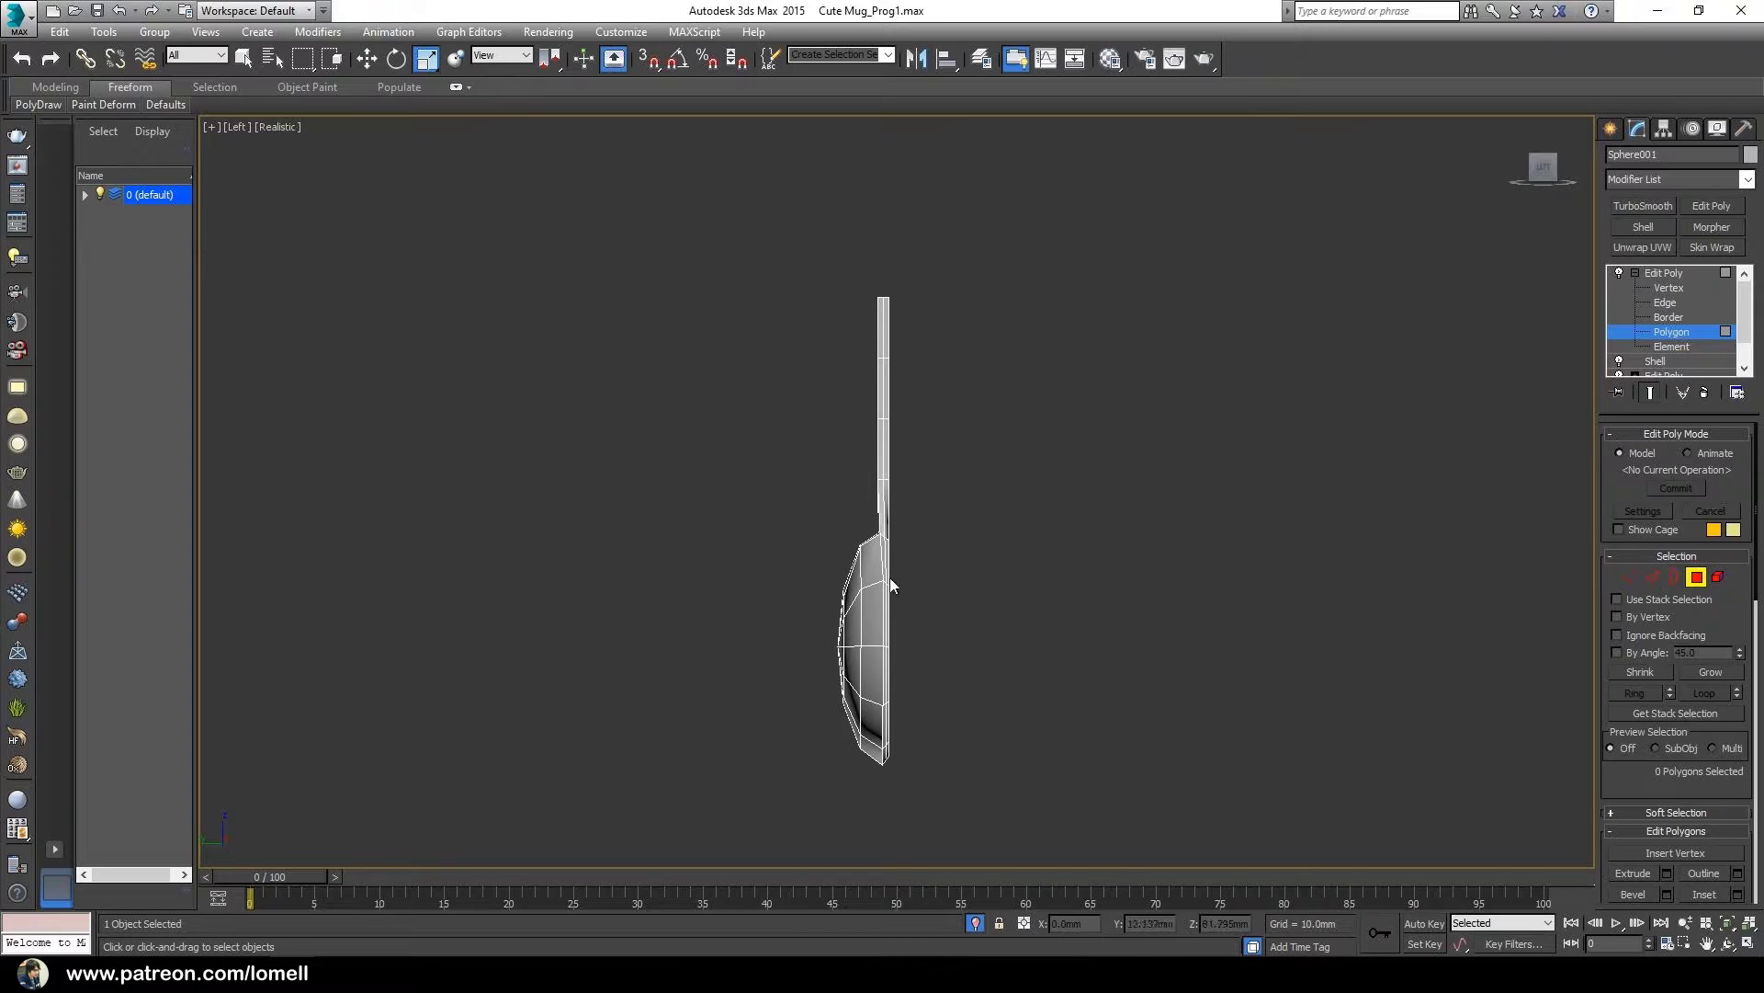
- Select all the handle polygons and thicken them by scaling to about 208% along the X axis
{"action": "key", "text": "alt+z"}
{"action": "left_click_drag", "start_coordinate": [886, 577], "coordinate": [889, 522]}
{"action": "key", "text": "r"}
{"action": "key", "text": "alt+z"}
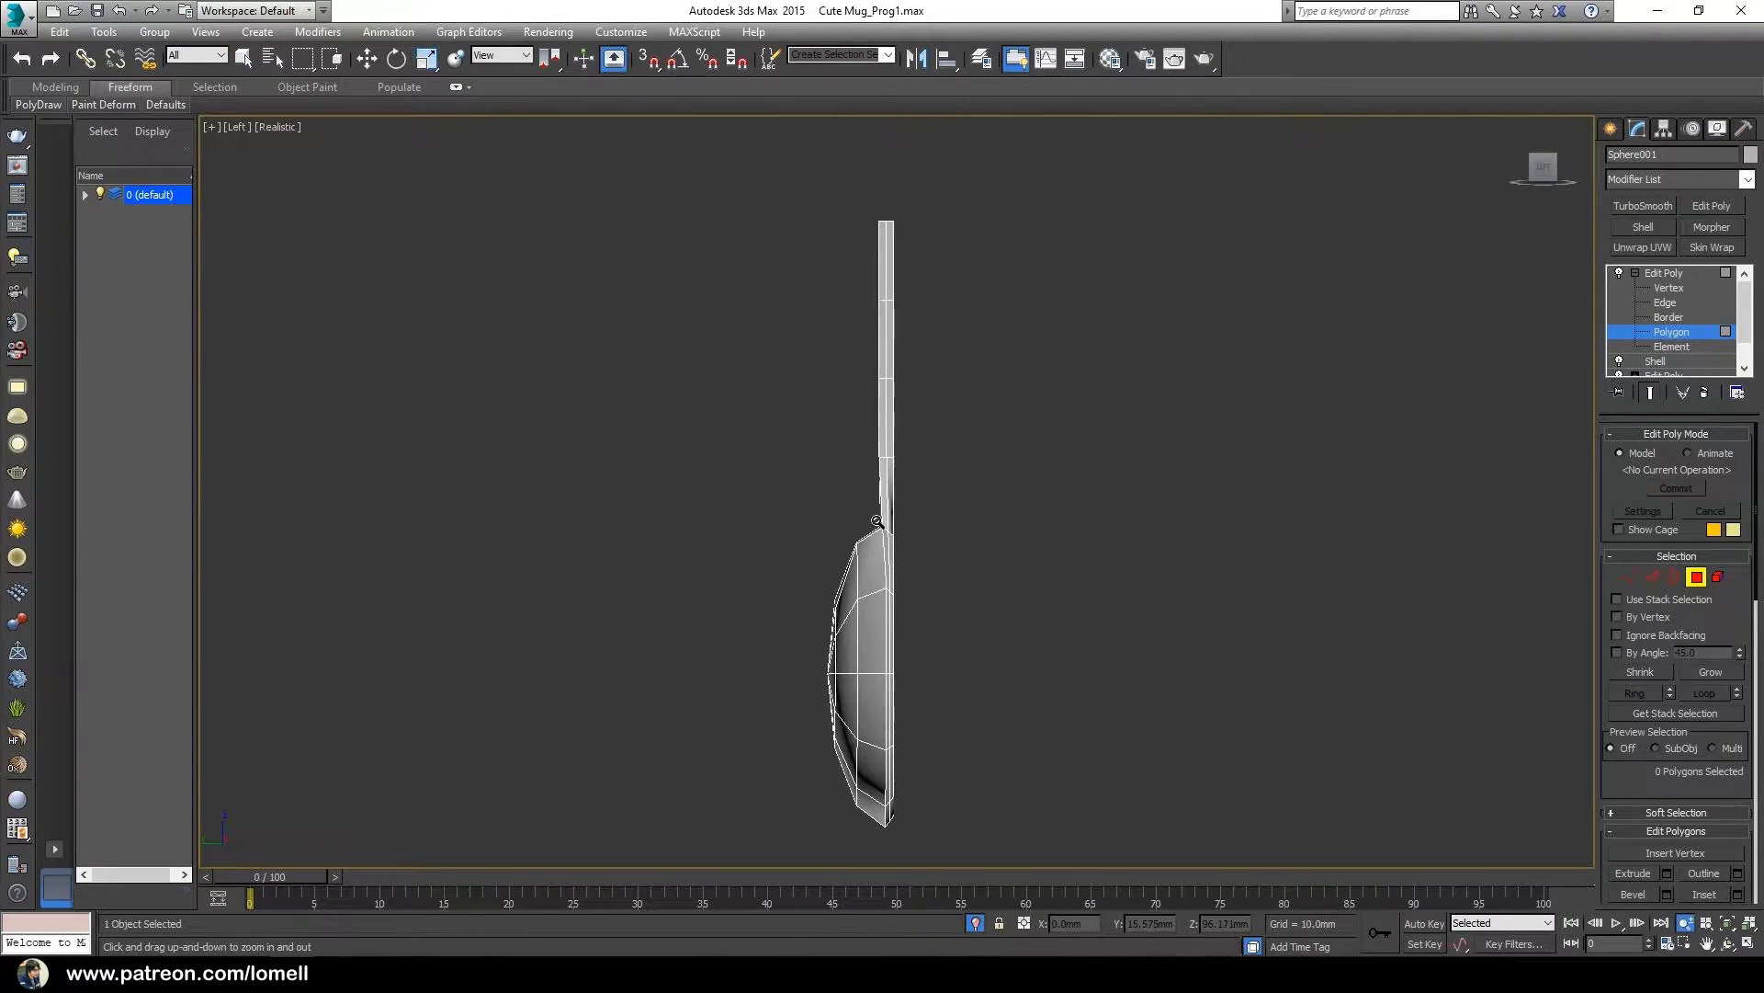
{"action": "key", "text": "r"}
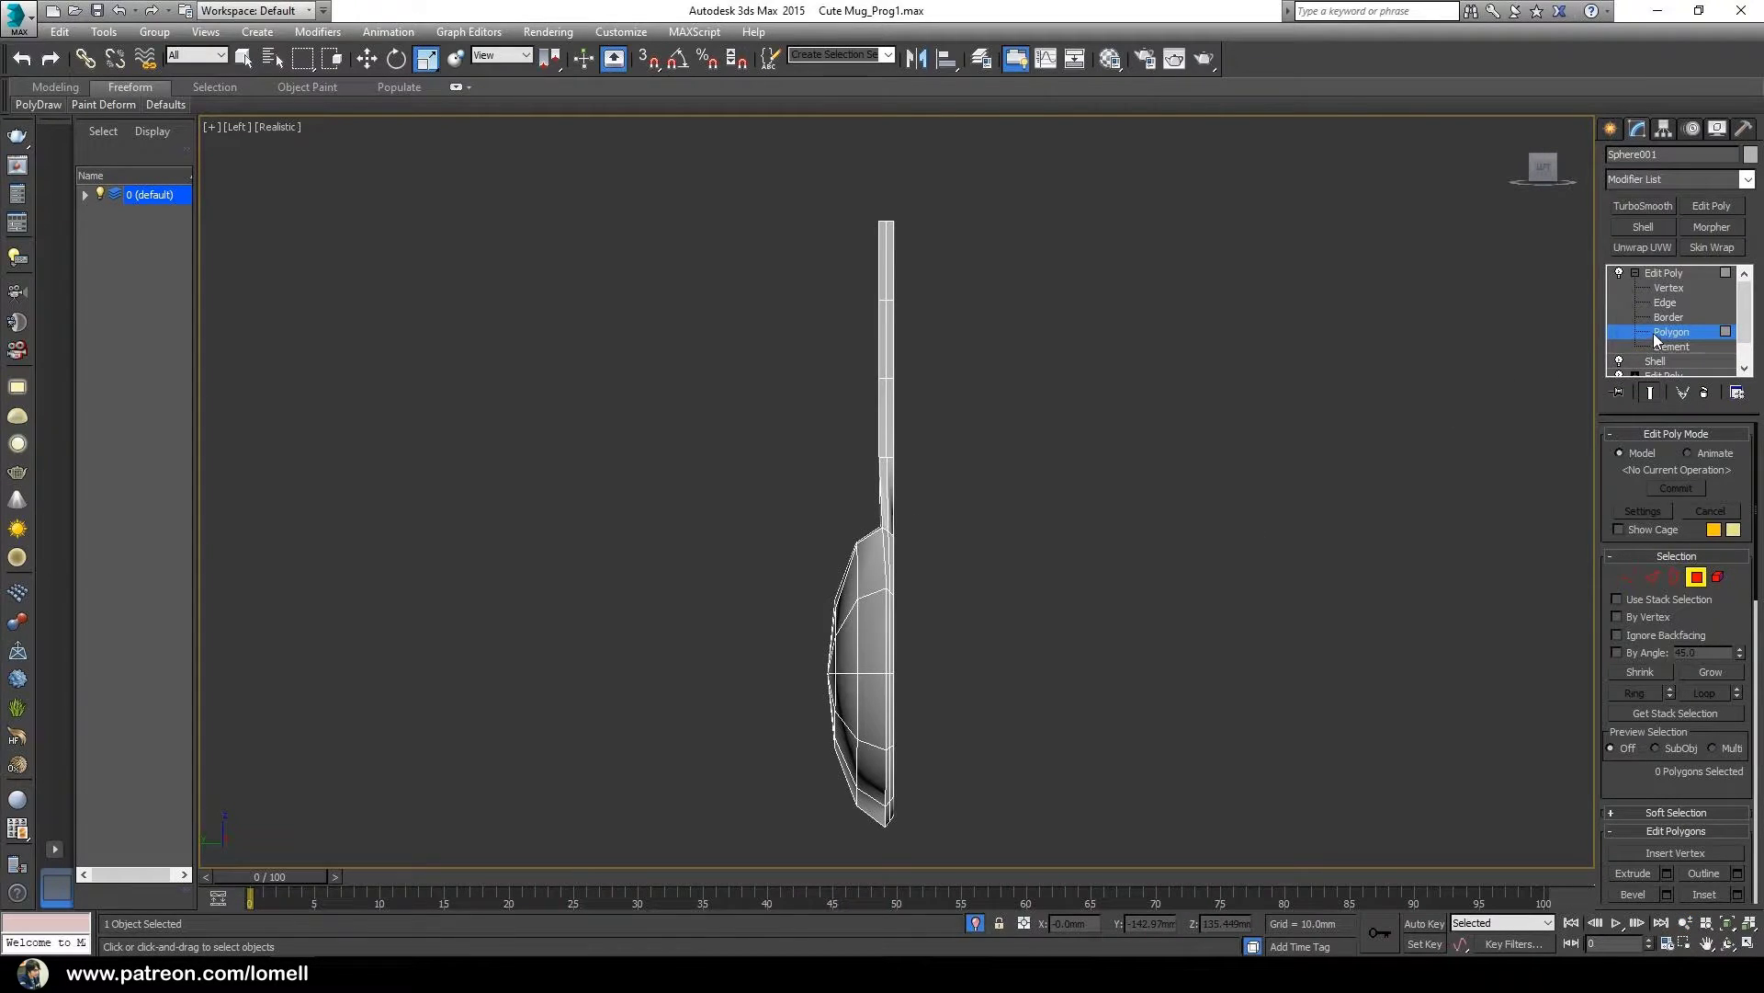
{"action": "left_click_drag", "start_coordinate": [795, 187], "coordinate": [982, 496]}
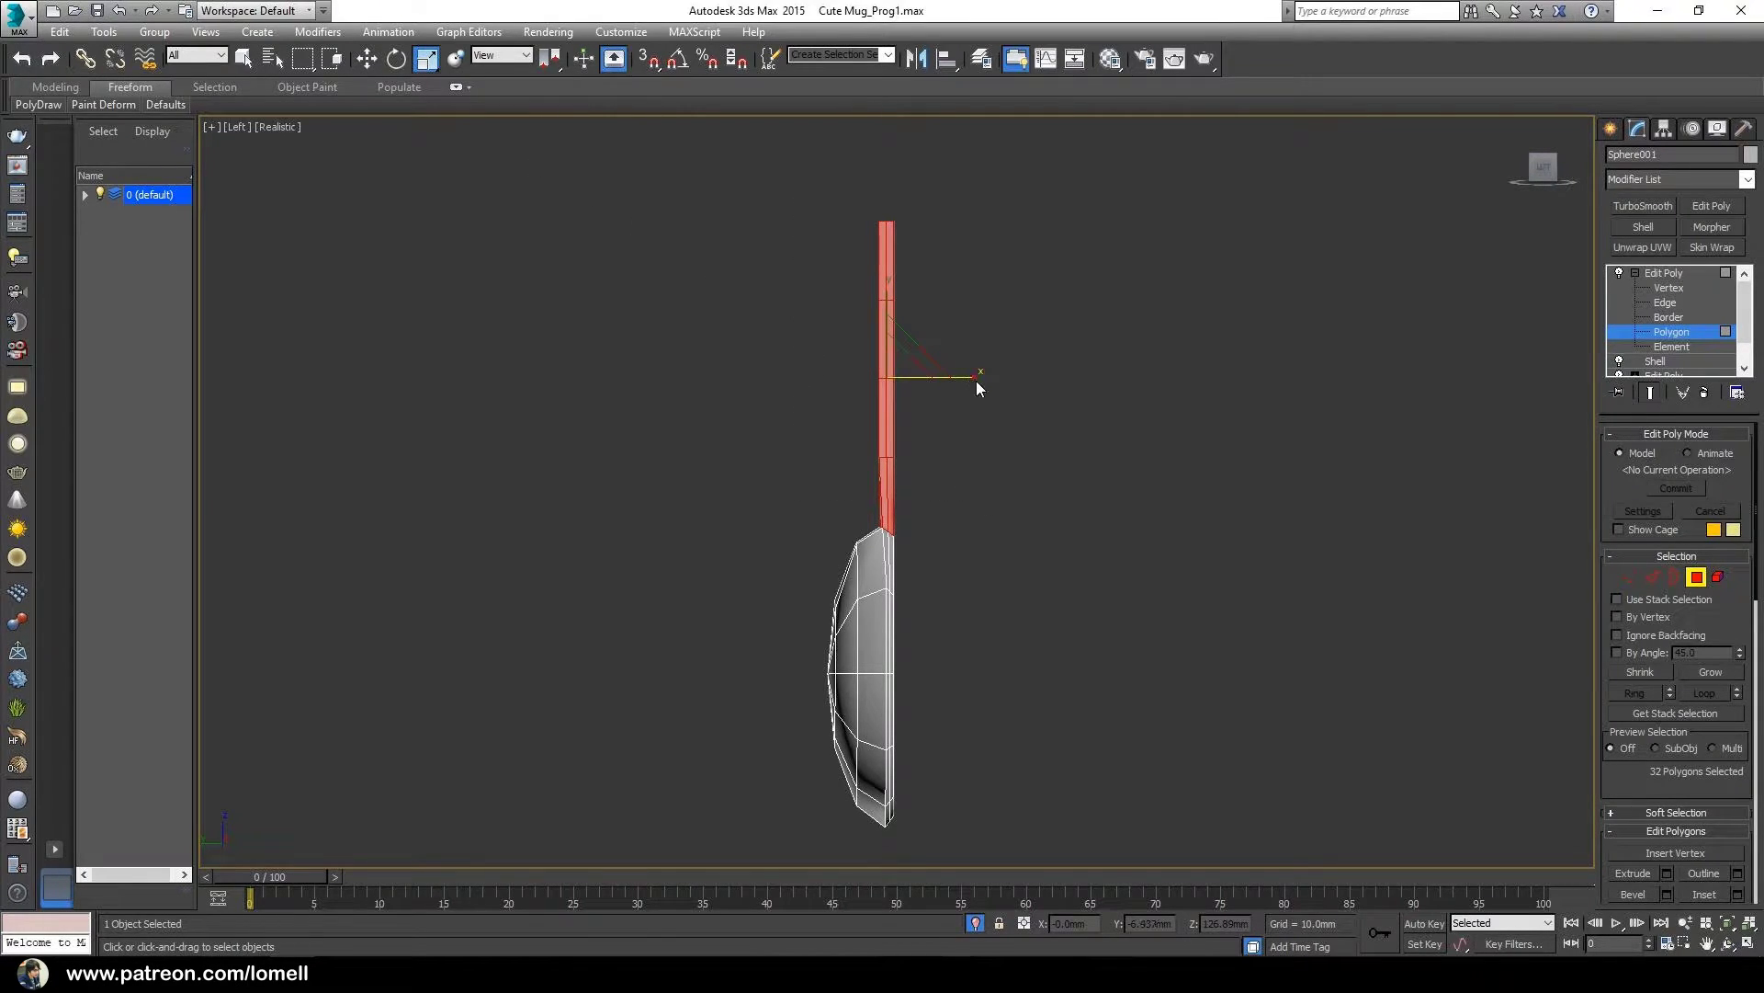
{"action": "left_click_drag", "start_coordinate": [976, 380], "coordinate": [1049, 383]}
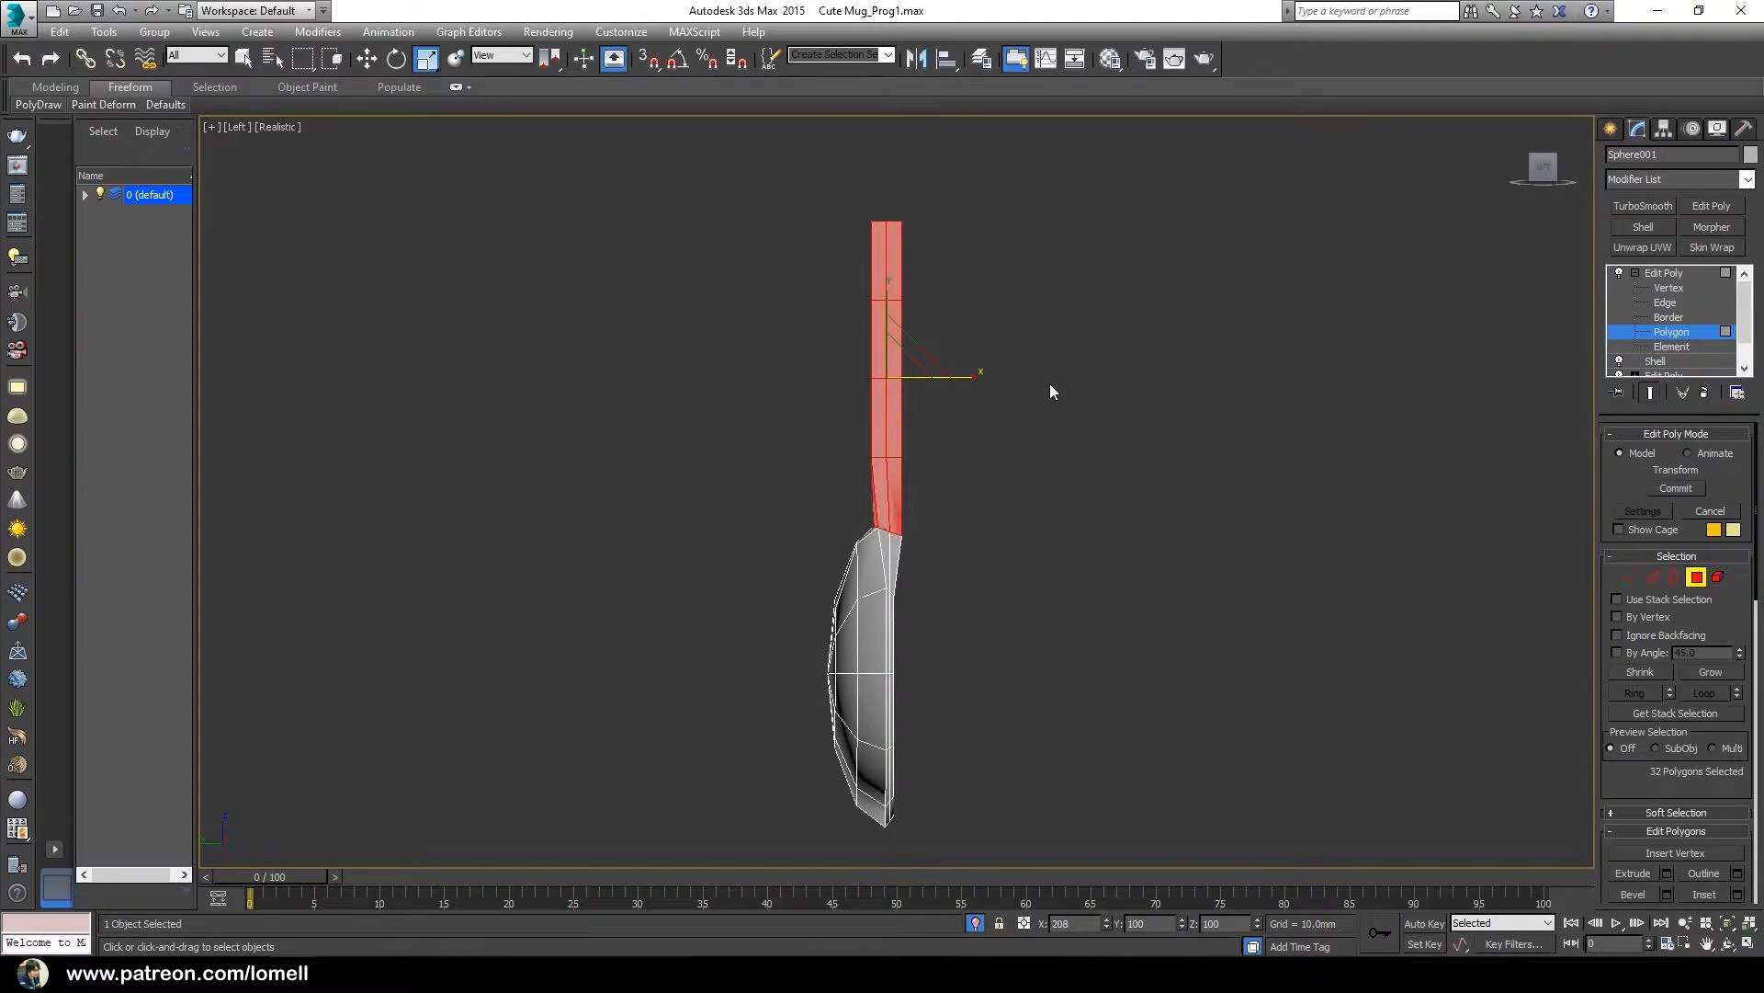
- Move the handle polygons about 2.5 mm toward the open side of the bowl and leave polygon editing
{"action": "left_click", "coordinate": [367, 58]}
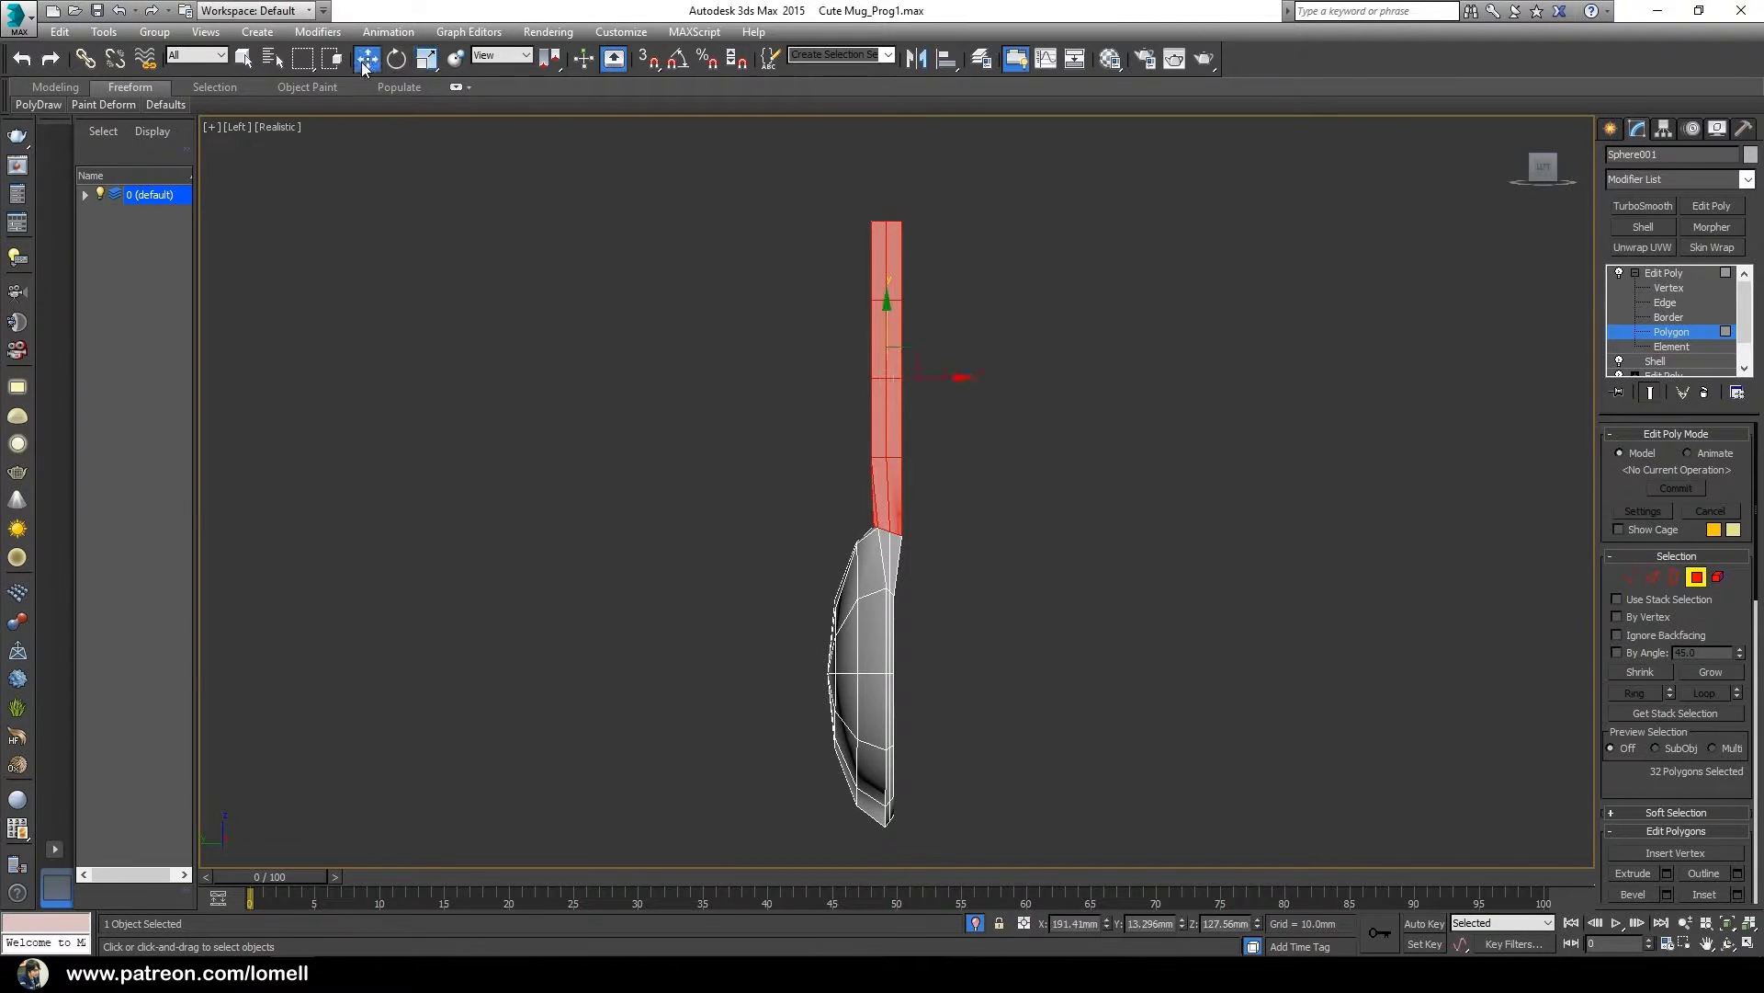
{"action": "left_click_drag", "start_coordinate": [962, 378], "coordinate": [974, 380]}
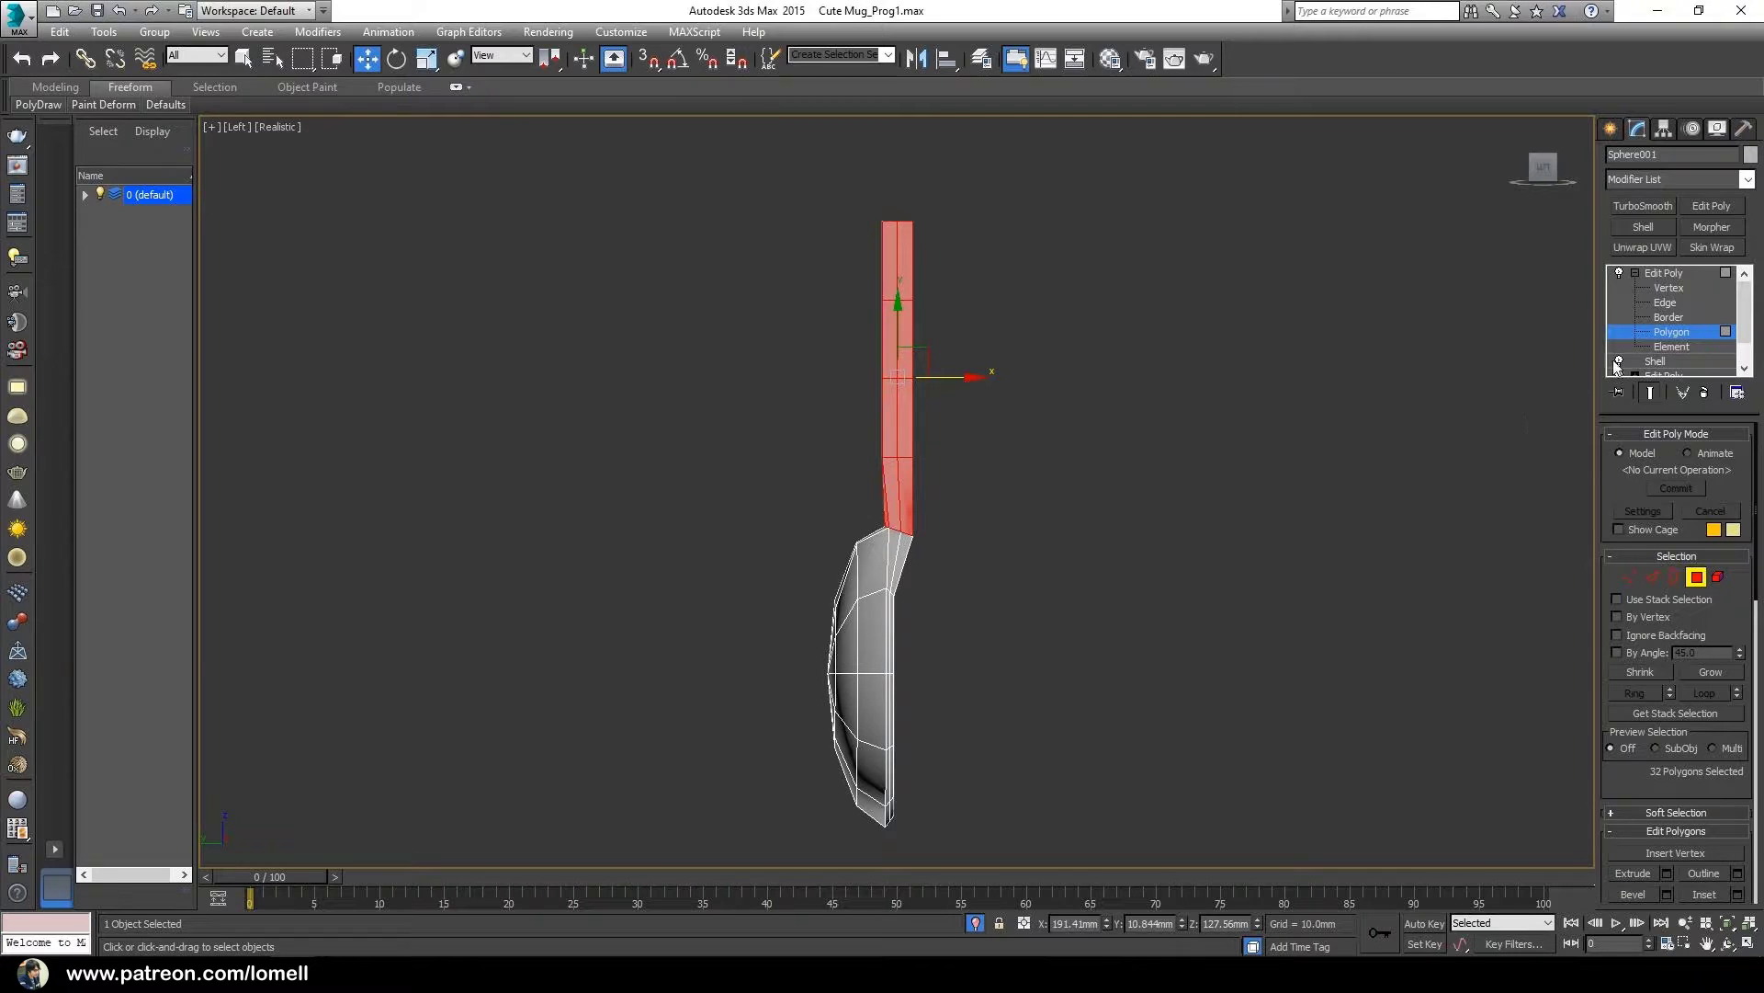
{"action": "left_click", "coordinate": [1676, 334]}
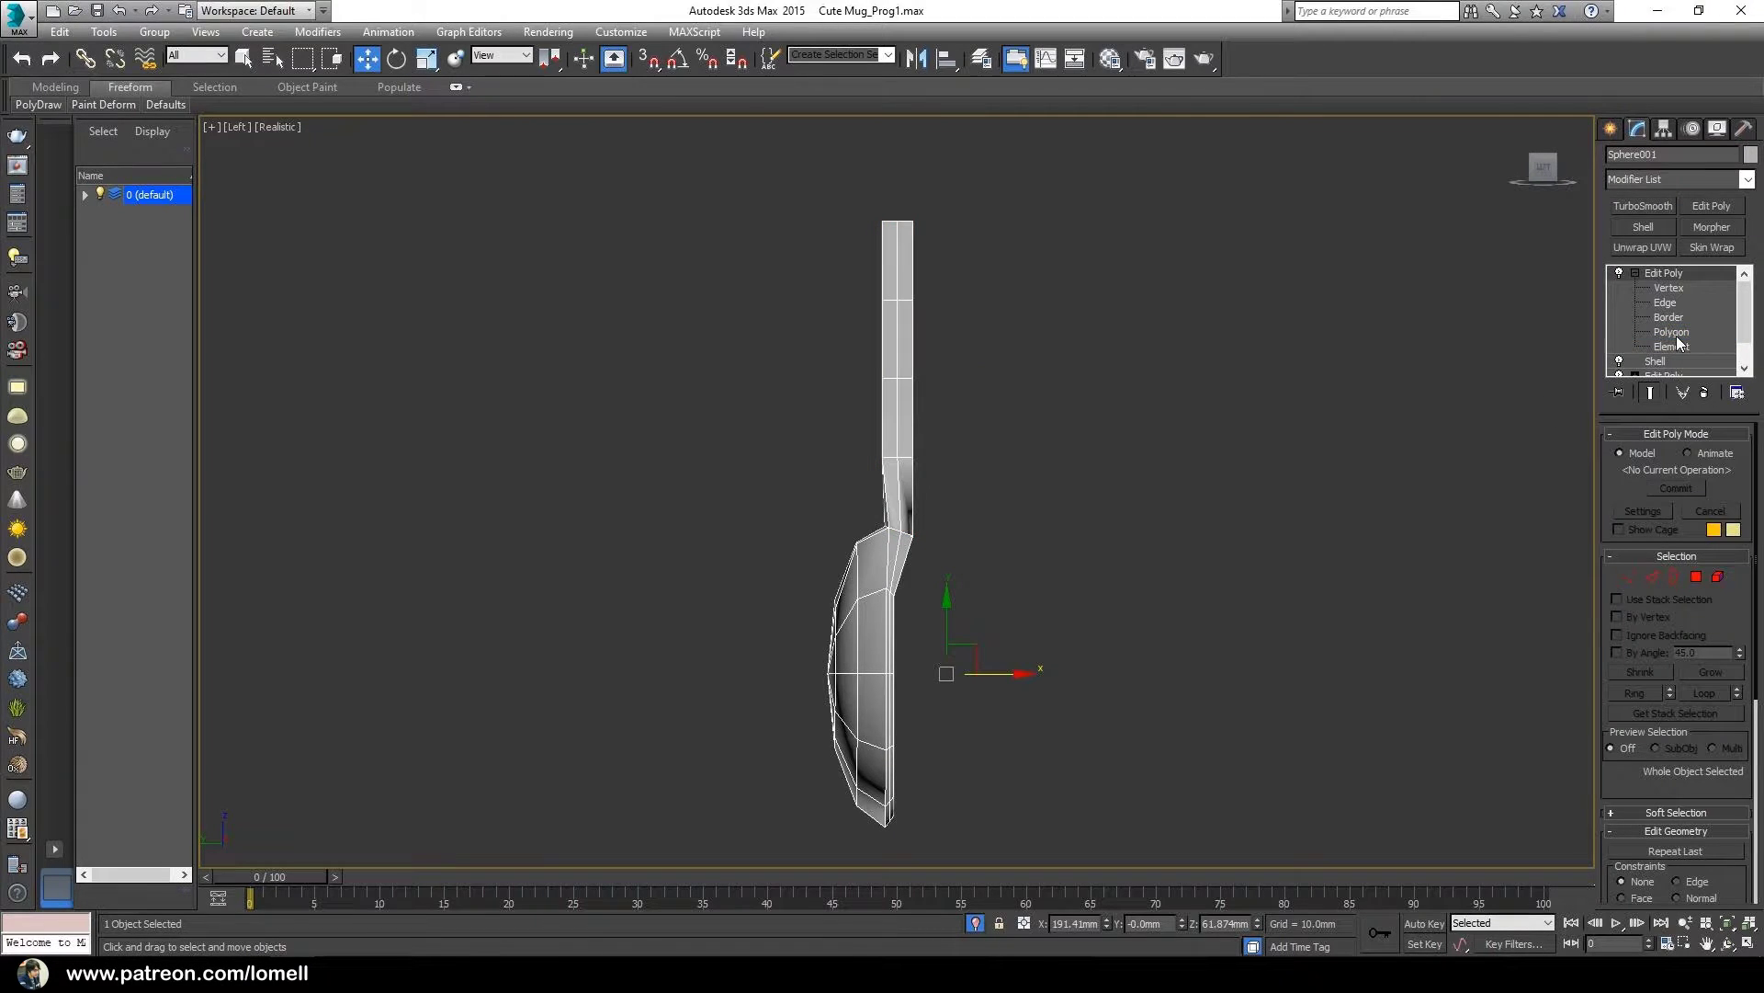
{"action": "left_click", "coordinate": [1635, 273]}
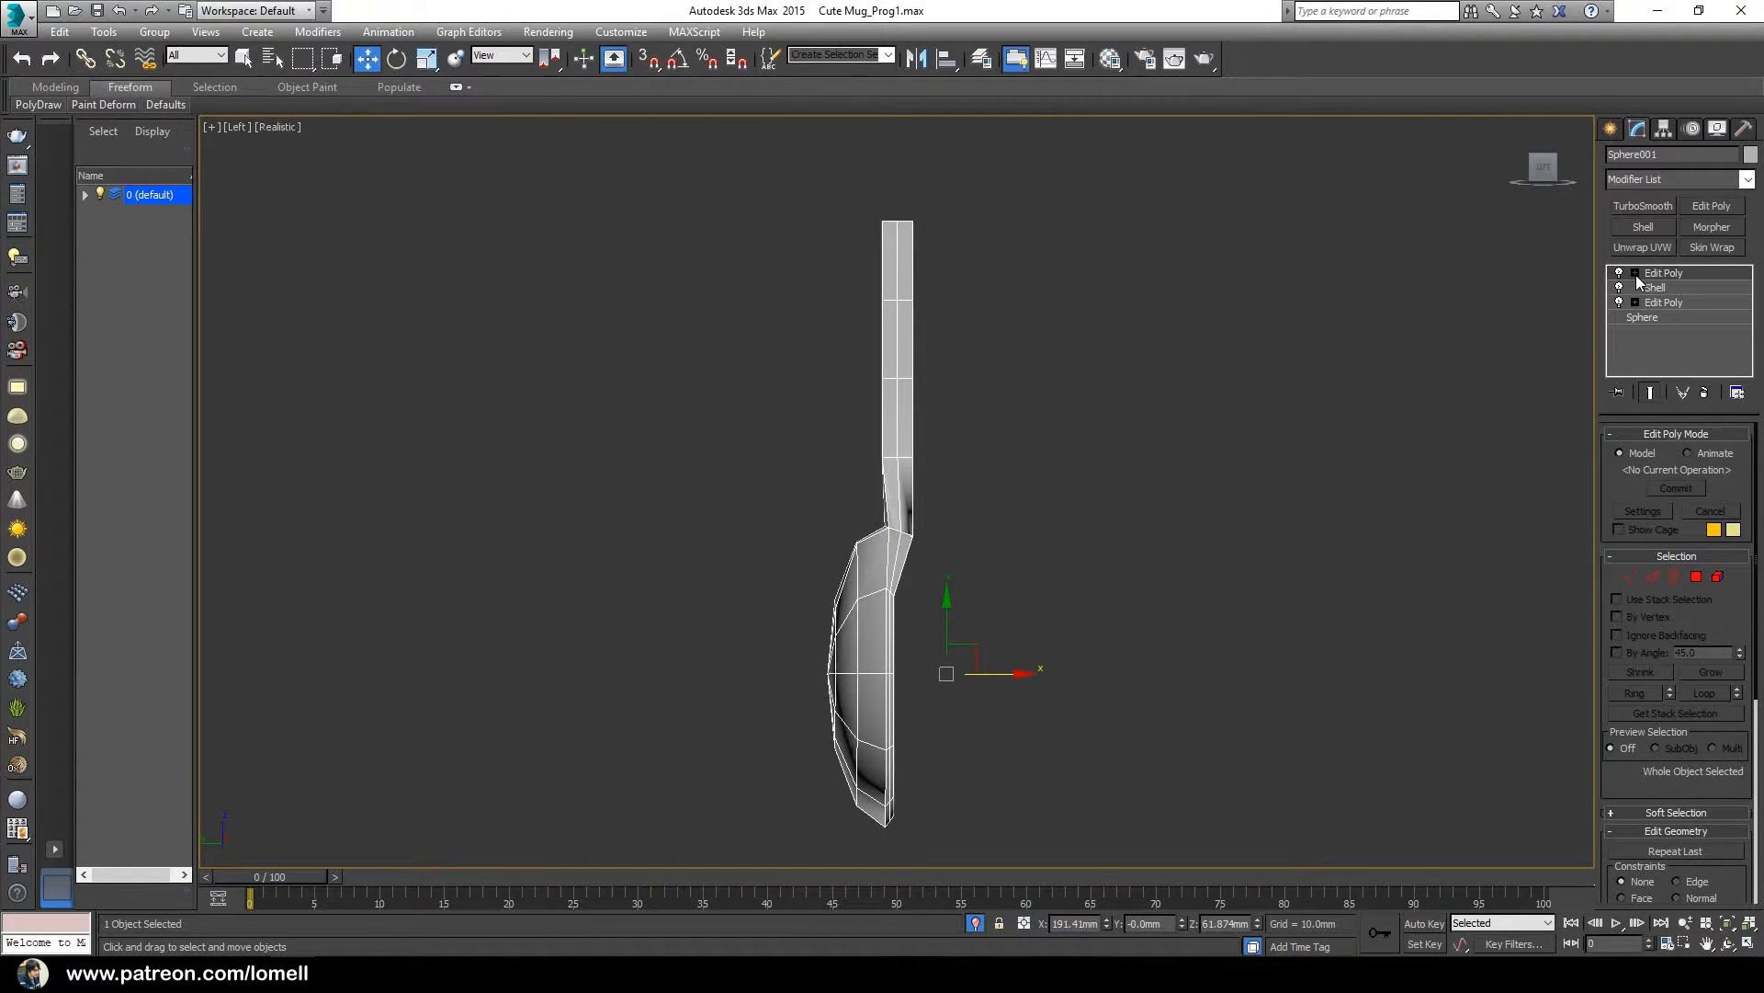
- Add a TurboSmooth modifier to the spoon on top of the Edit Poly
{"action": "left_click", "coordinate": [1658, 179]}
{"action": "scroll", "coordinate": [1760, 347], "scroll_direction": "down", "scroll_amount": 10}
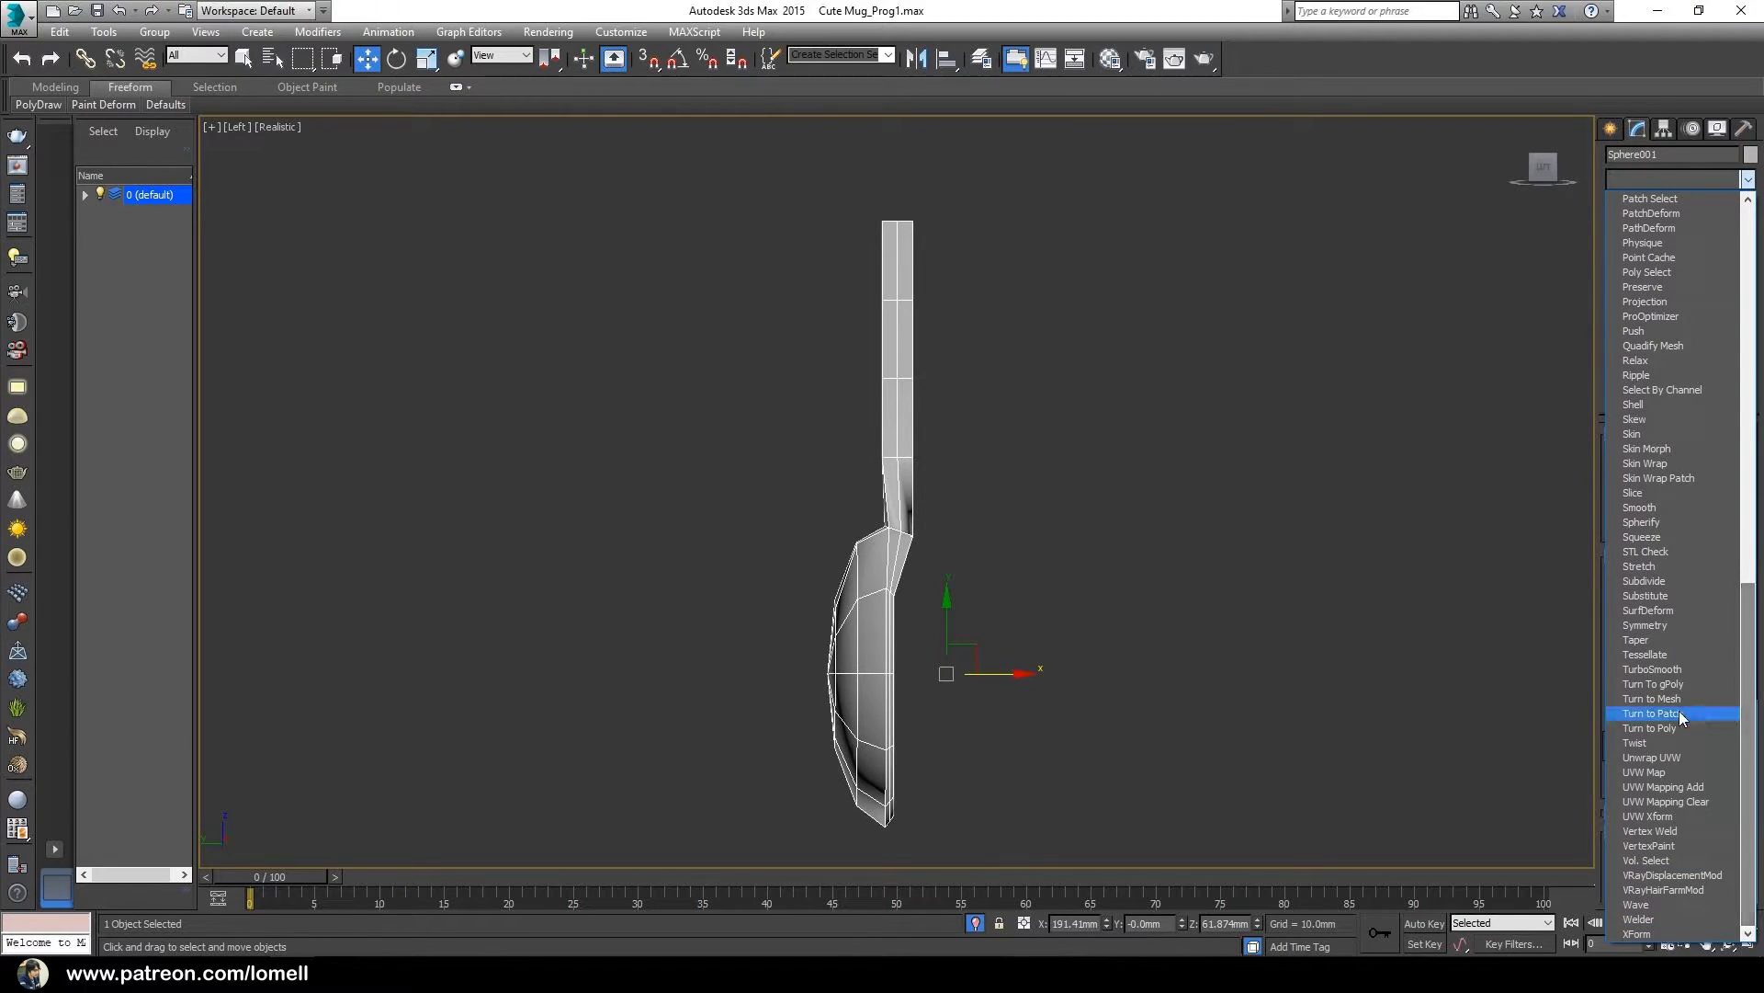
{"action": "left_click", "coordinate": [1657, 674]}
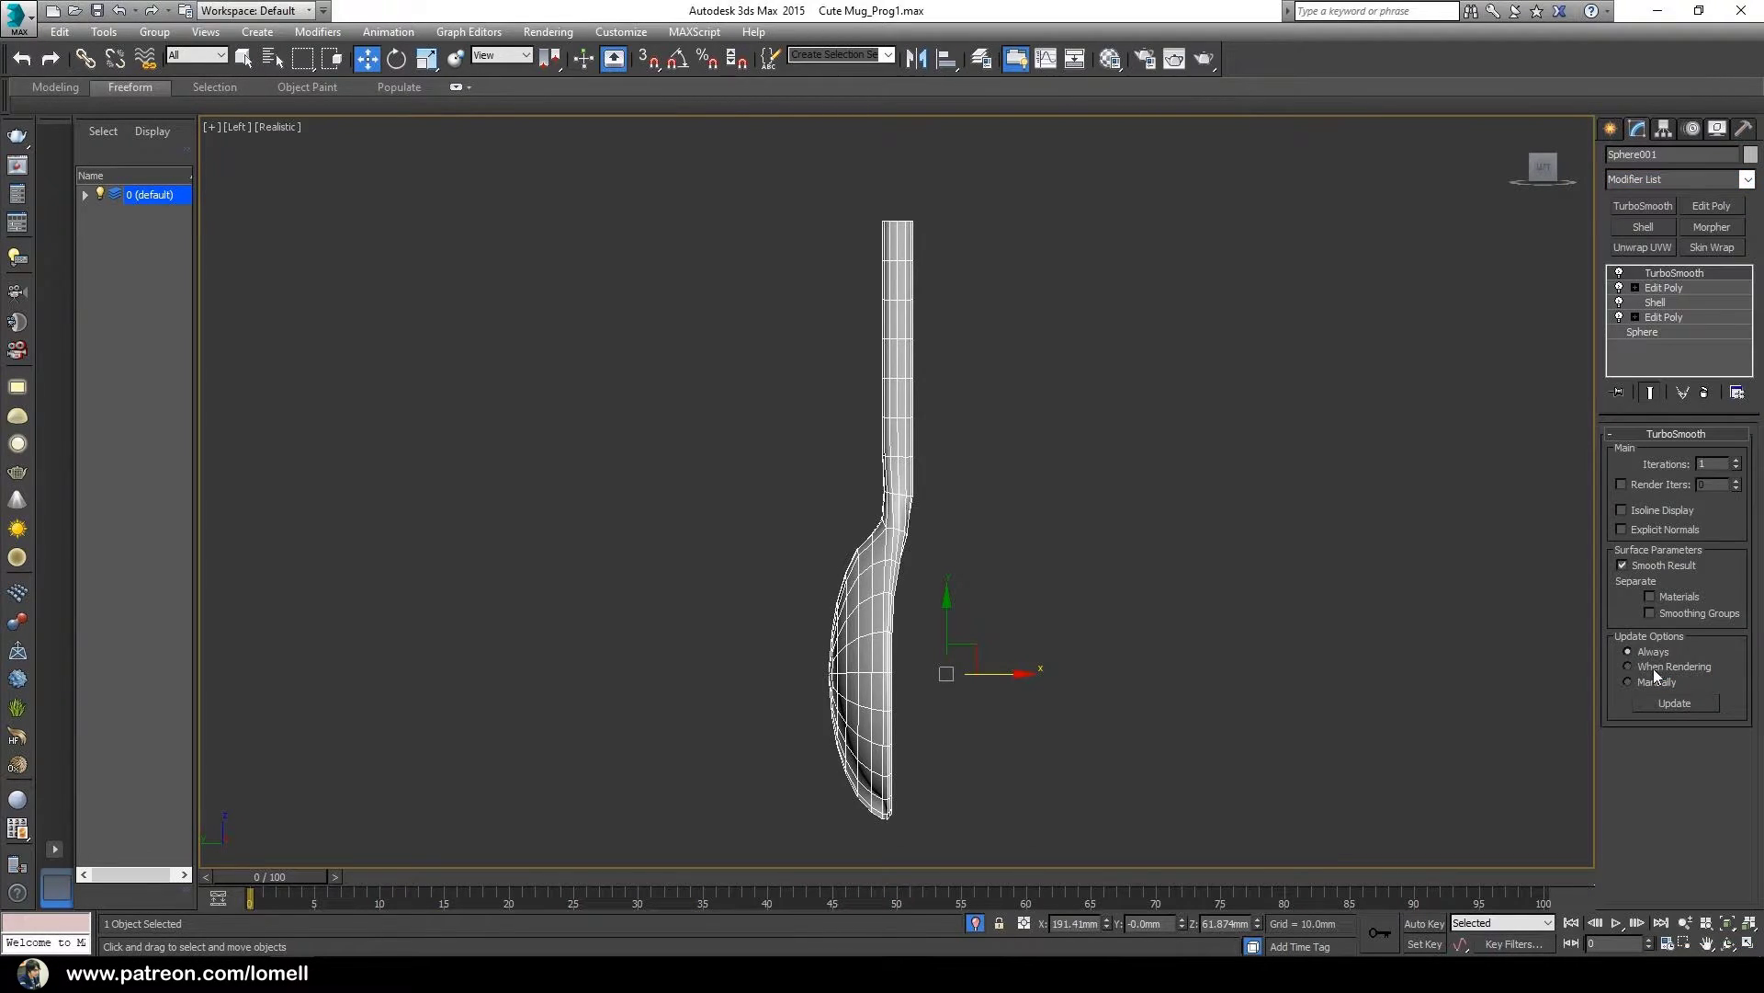
- Set the spoon's TurboSmooth iterations to 2 and show it in the perspective view
{"action": "key", "text": "p"}
{"action": "middle_click_drag", "start_coordinate": [1165, 653], "coordinate": [970, 684], "text": "alt"}
{"action": "scroll", "coordinate": [926, 643], "scroll_direction": "up", "scroll_amount": 4}
{"action": "key", "text": "alt+z"}
{"action": "scroll", "coordinate": [936, 615], "scroll_direction": "down", "scroll_amount": 3}
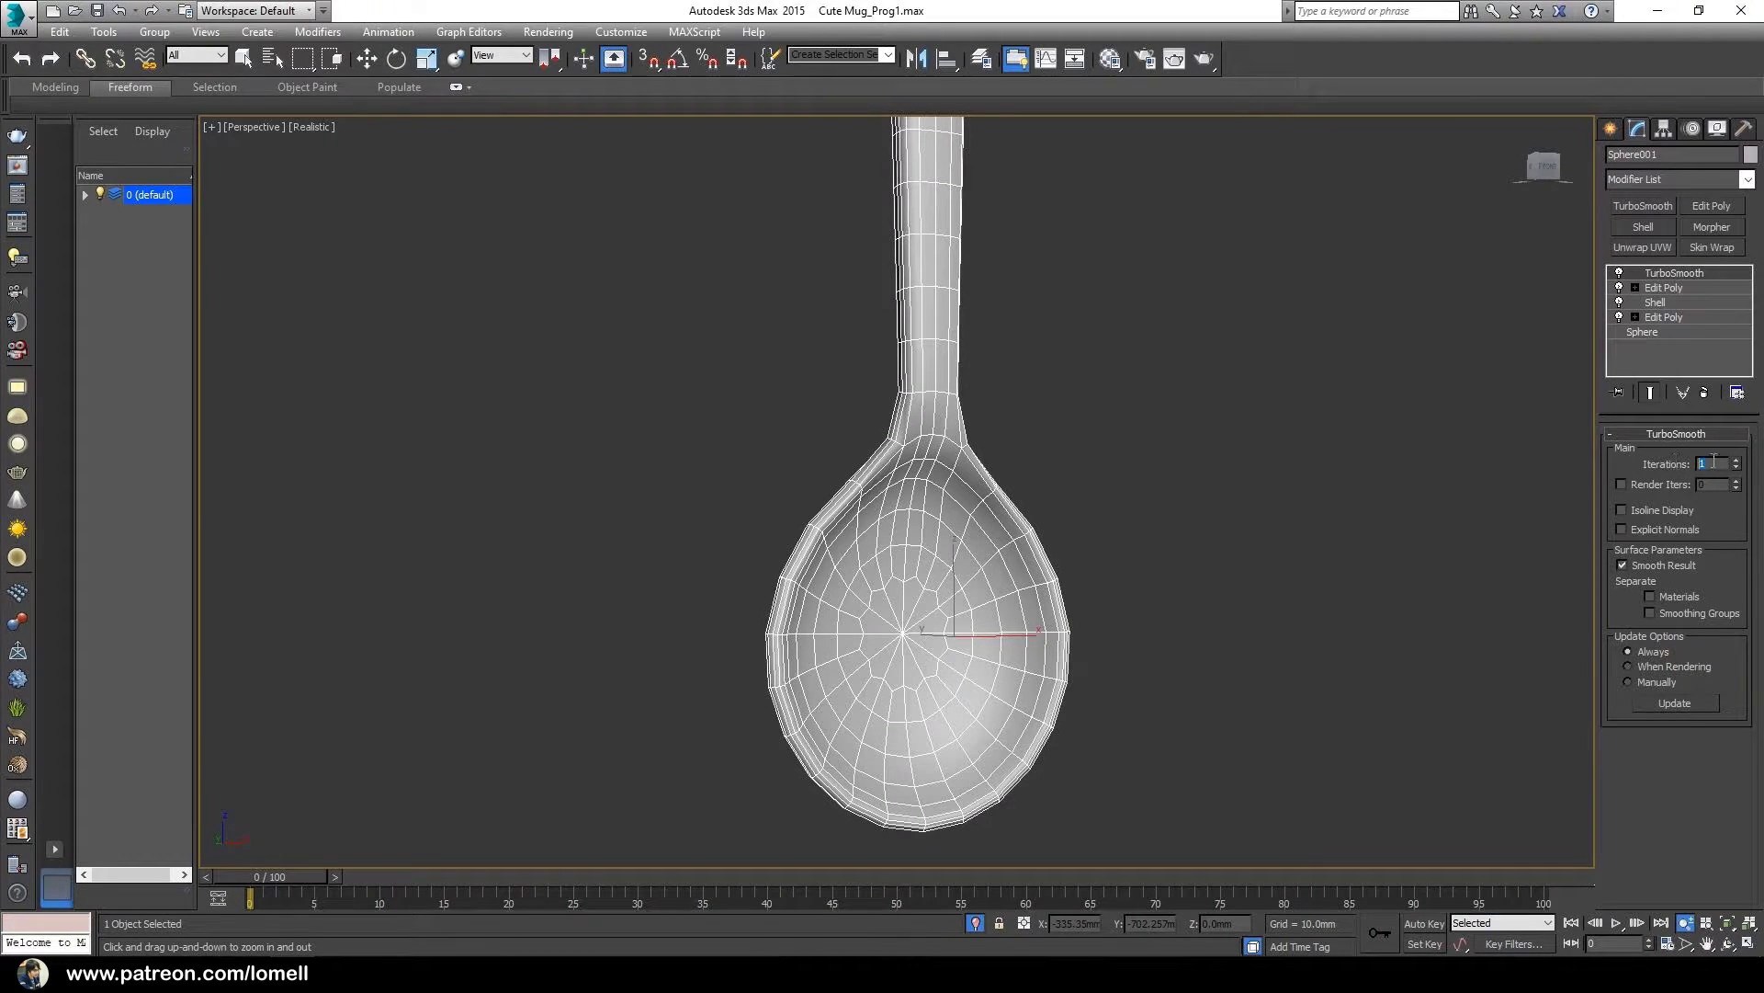
{"action": "key", "text": "Return"}
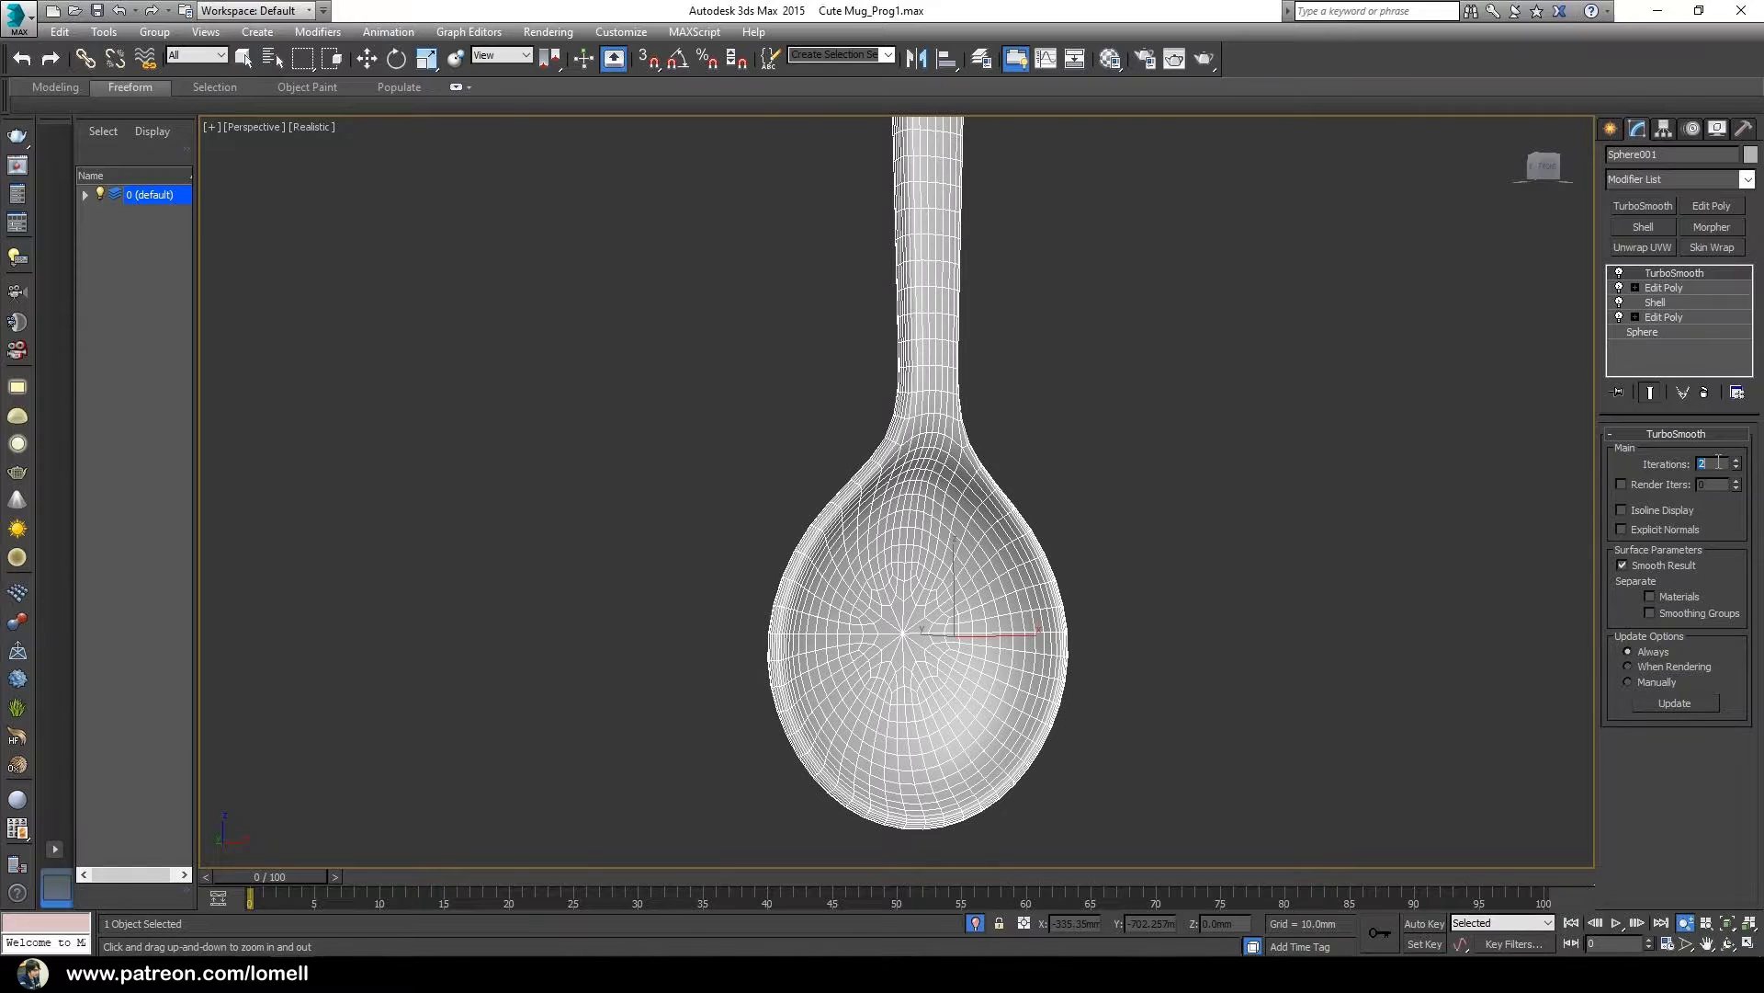
{"action": "scroll", "coordinate": [1198, 725], "scroll_direction": "down", "scroll_amount": 5}
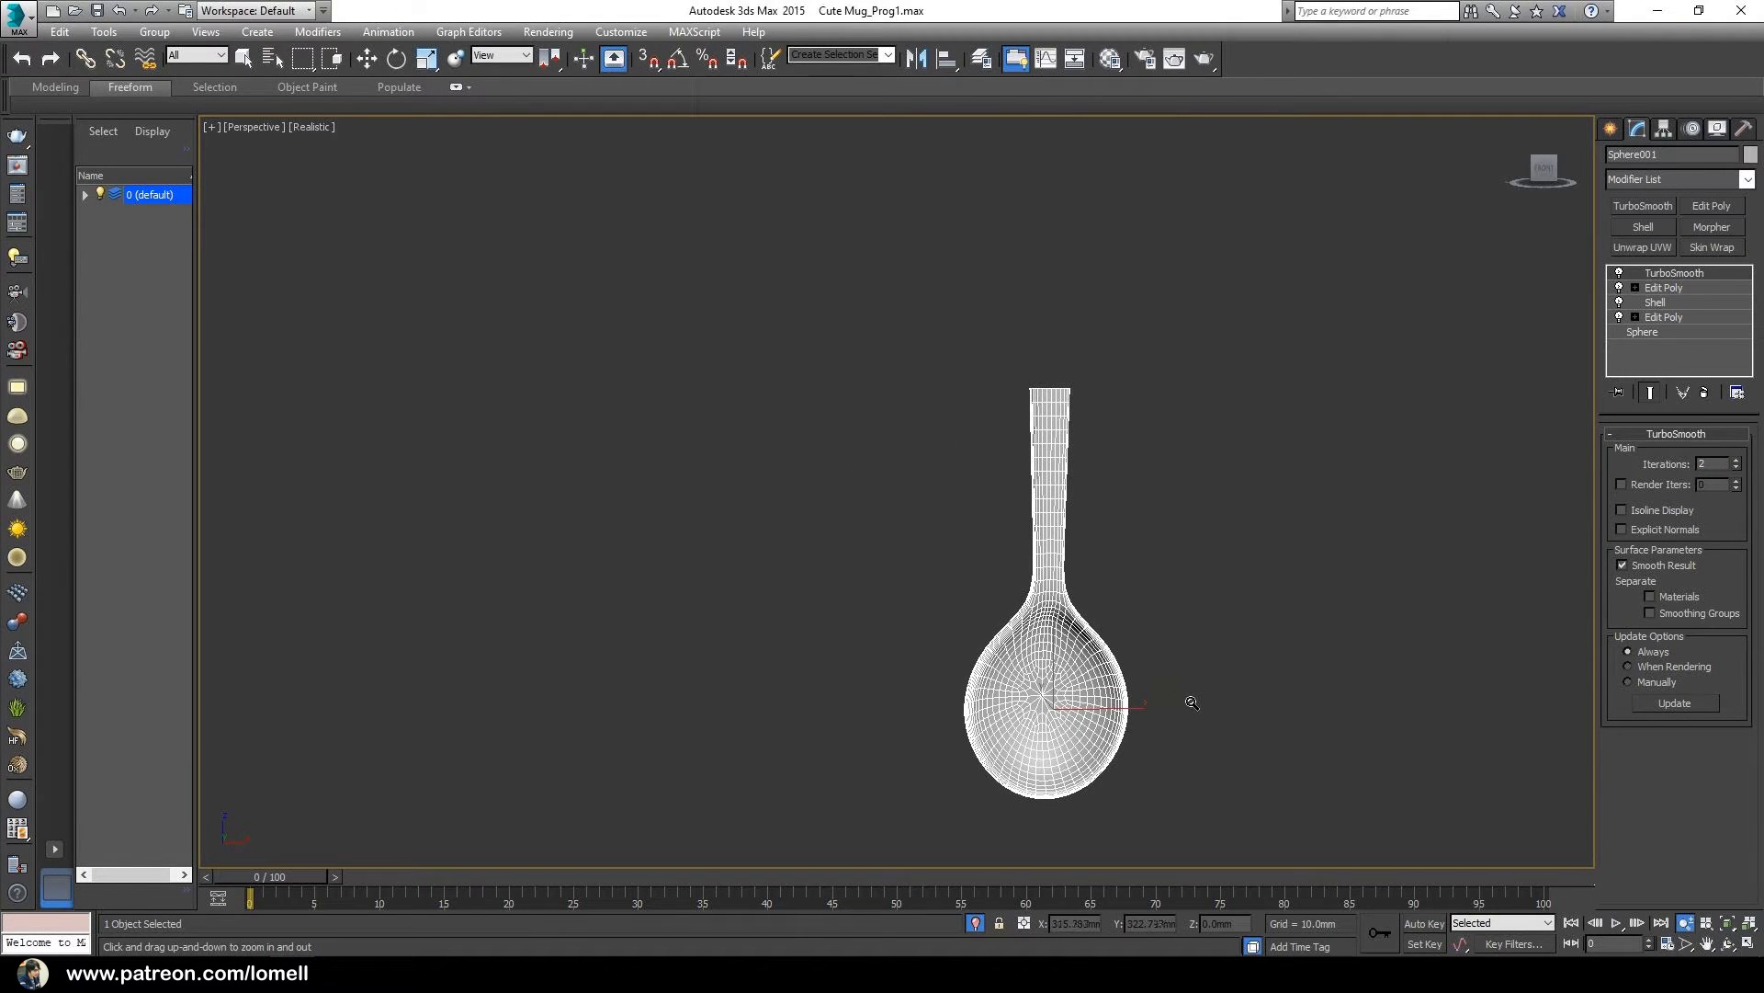
- Deselect the spoon, frame its smoothed shape and end the isolation to show the mug again
{"action": "key", "text": "w"}
{"action": "left_click_drag", "start_coordinate": [1221, 323], "coordinate": [1305, 419]}
{"action": "middle_click_drag", "start_coordinate": [1136, 631], "coordinate": [1209, 636], "text": "alt"}
{"action": "key", "text": "z"}
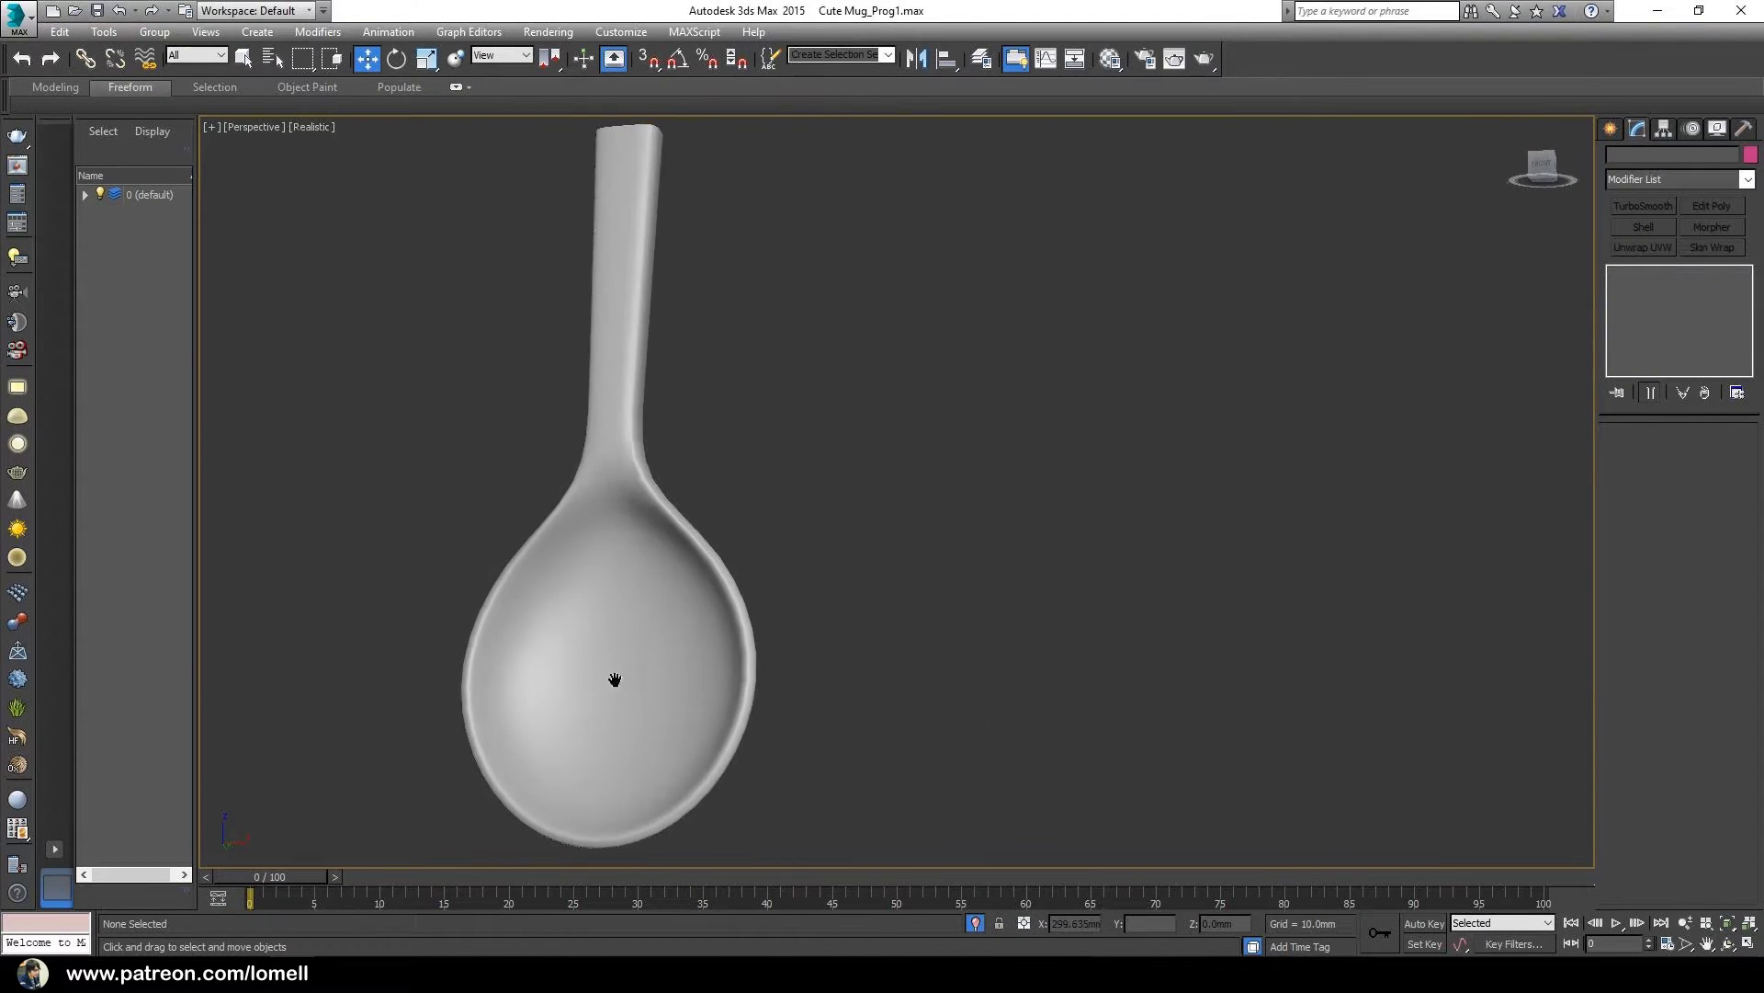
{"action": "middle_click_drag", "start_coordinate": [595, 674], "coordinate": [754, 691]}
{"action": "middle_click_drag", "start_coordinate": [754, 691], "coordinate": [794, 695], "text": "alt"}
{"action": "left_click", "coordinate": [974, 922]}
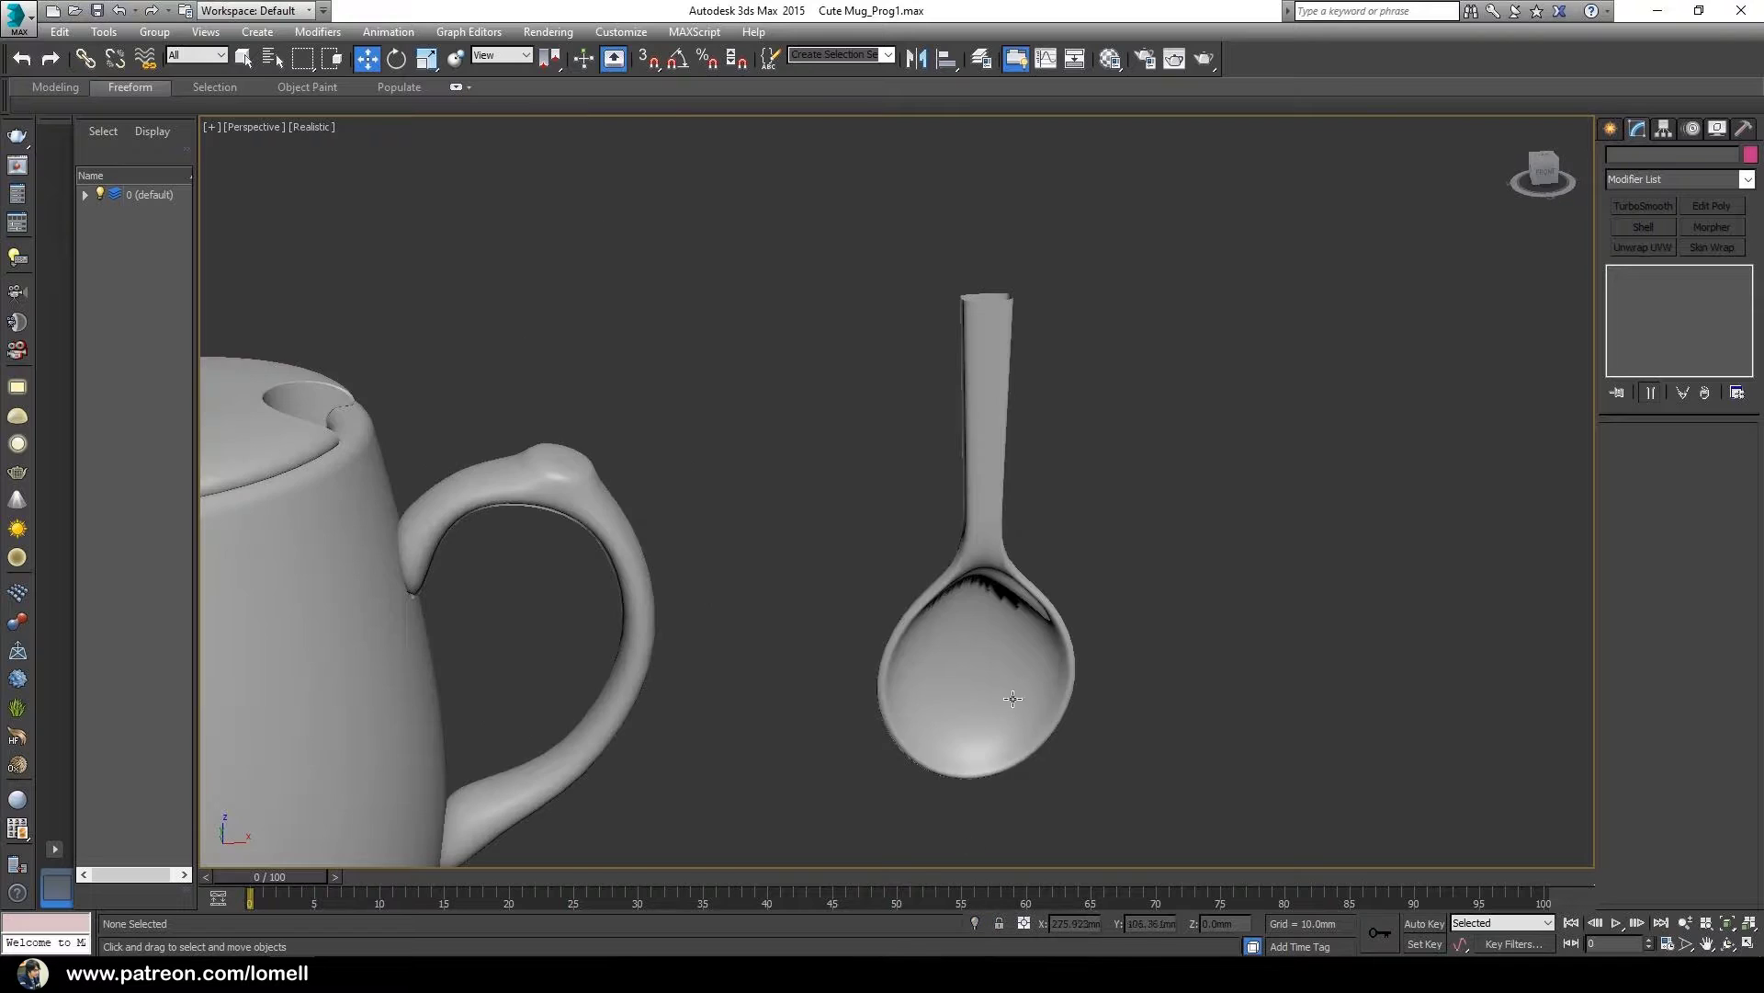
- Examine the shape and proportions of the smoothed spoon beside the mug
{"action": "middle_click_drag", "start_coordinate": [972, 661], "coordinate": [1078, 735]}
{"action": "scroll", "coordinate": [1078, 735], "scroll_direction": "up", "scroll_amount": 5}
{"action": "middle_click_drag", "start_coordinate": [1354, 696], "coordinate": [1276, 792]}
{"action": "scroll", "coordinate": [1103, 662], "scroll_direction": "down", "scroll_amount": 3}
{"action": "middle_click_drag", "start_coordinate": [1246, 690], "coordinate": [1126, 671]}
{"action": "middle_click_drag", "start_coordinate": [963, 658], "coordinate": [1036, 652]}
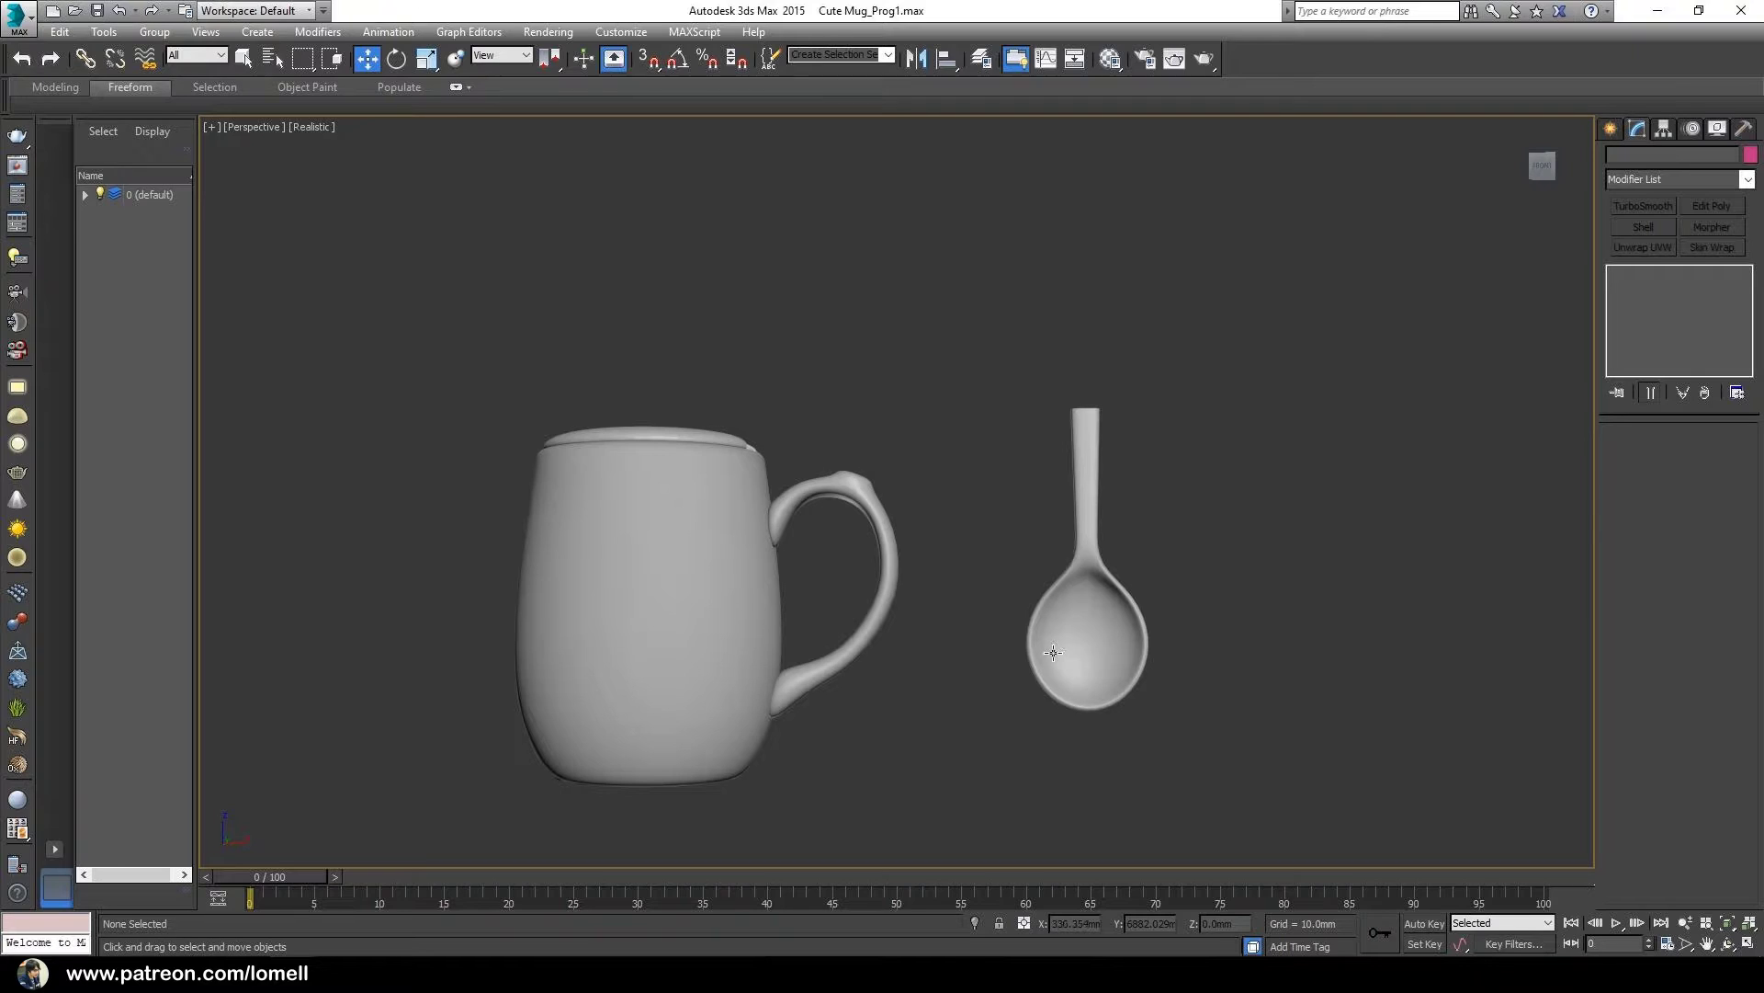
{"action": "middle_click_drag", "start_coordinate": [1088, 618], "coordinate": [1111, 686], "text": "alt"}
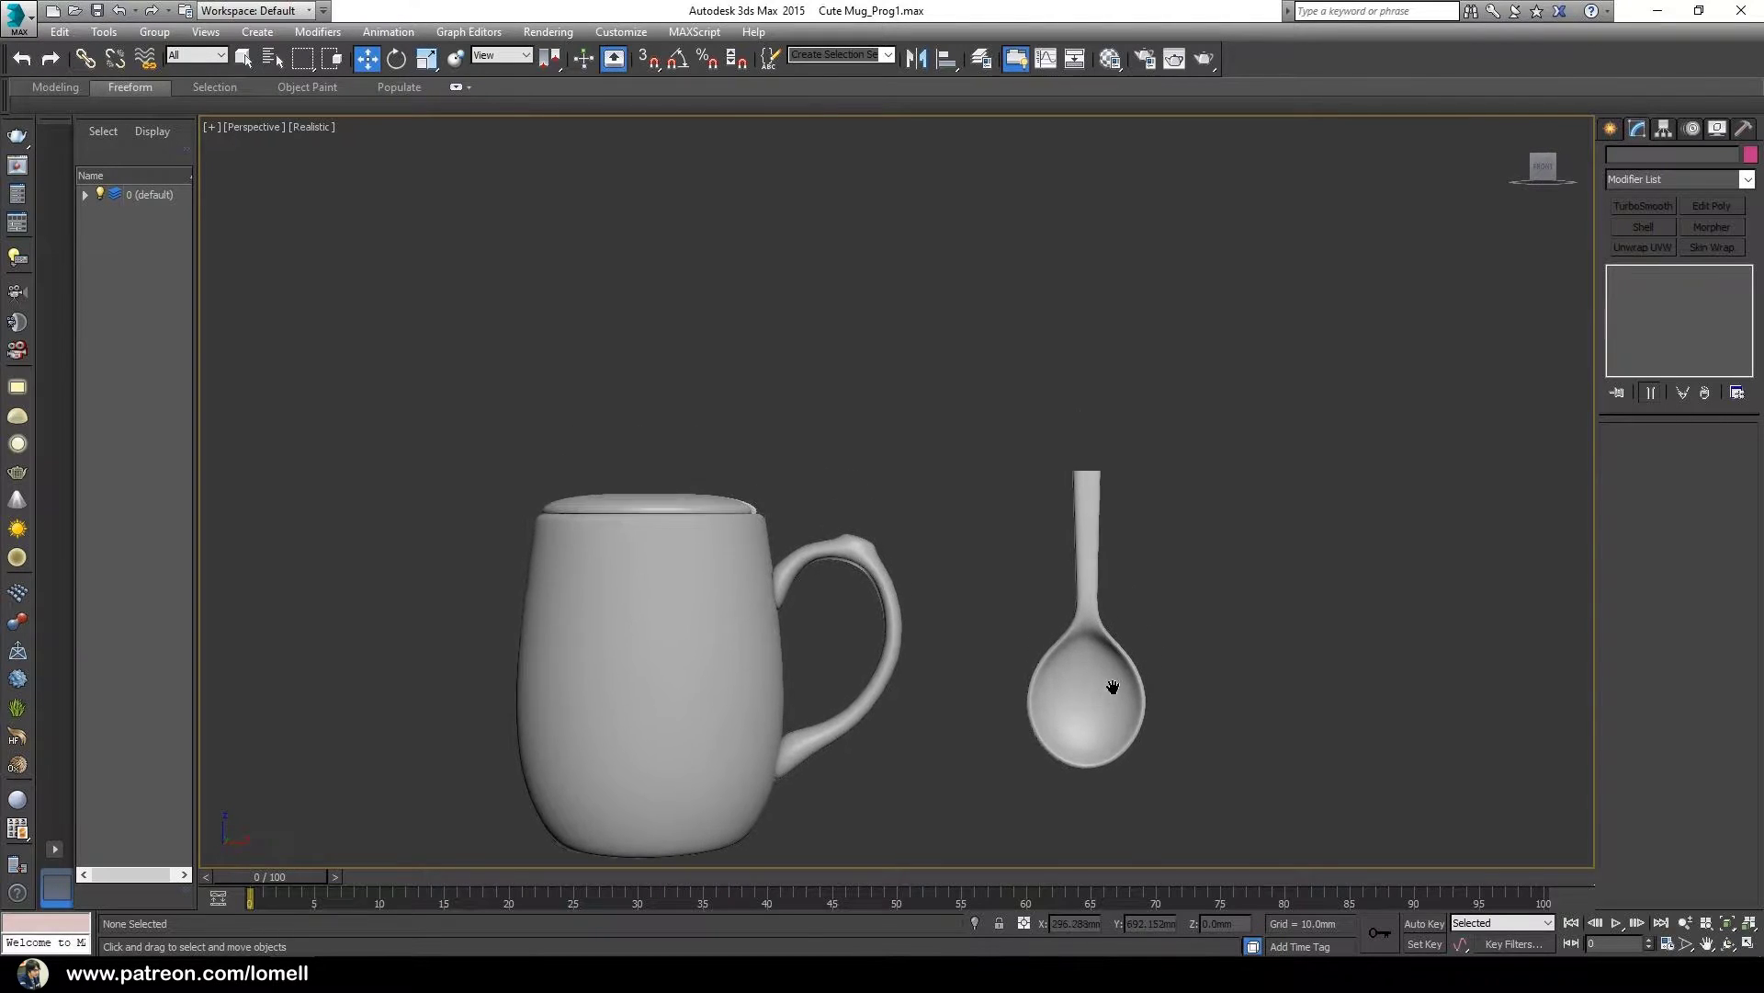
{"action": "scroll", "coordinate": [1081, 552], "scroll_direction": "up", "scroll_amount": 4}
{"action": "middle_click_drag", "start_coordinate": [1080, 549], "coordinate": [1078, 538], "text": "alt"}
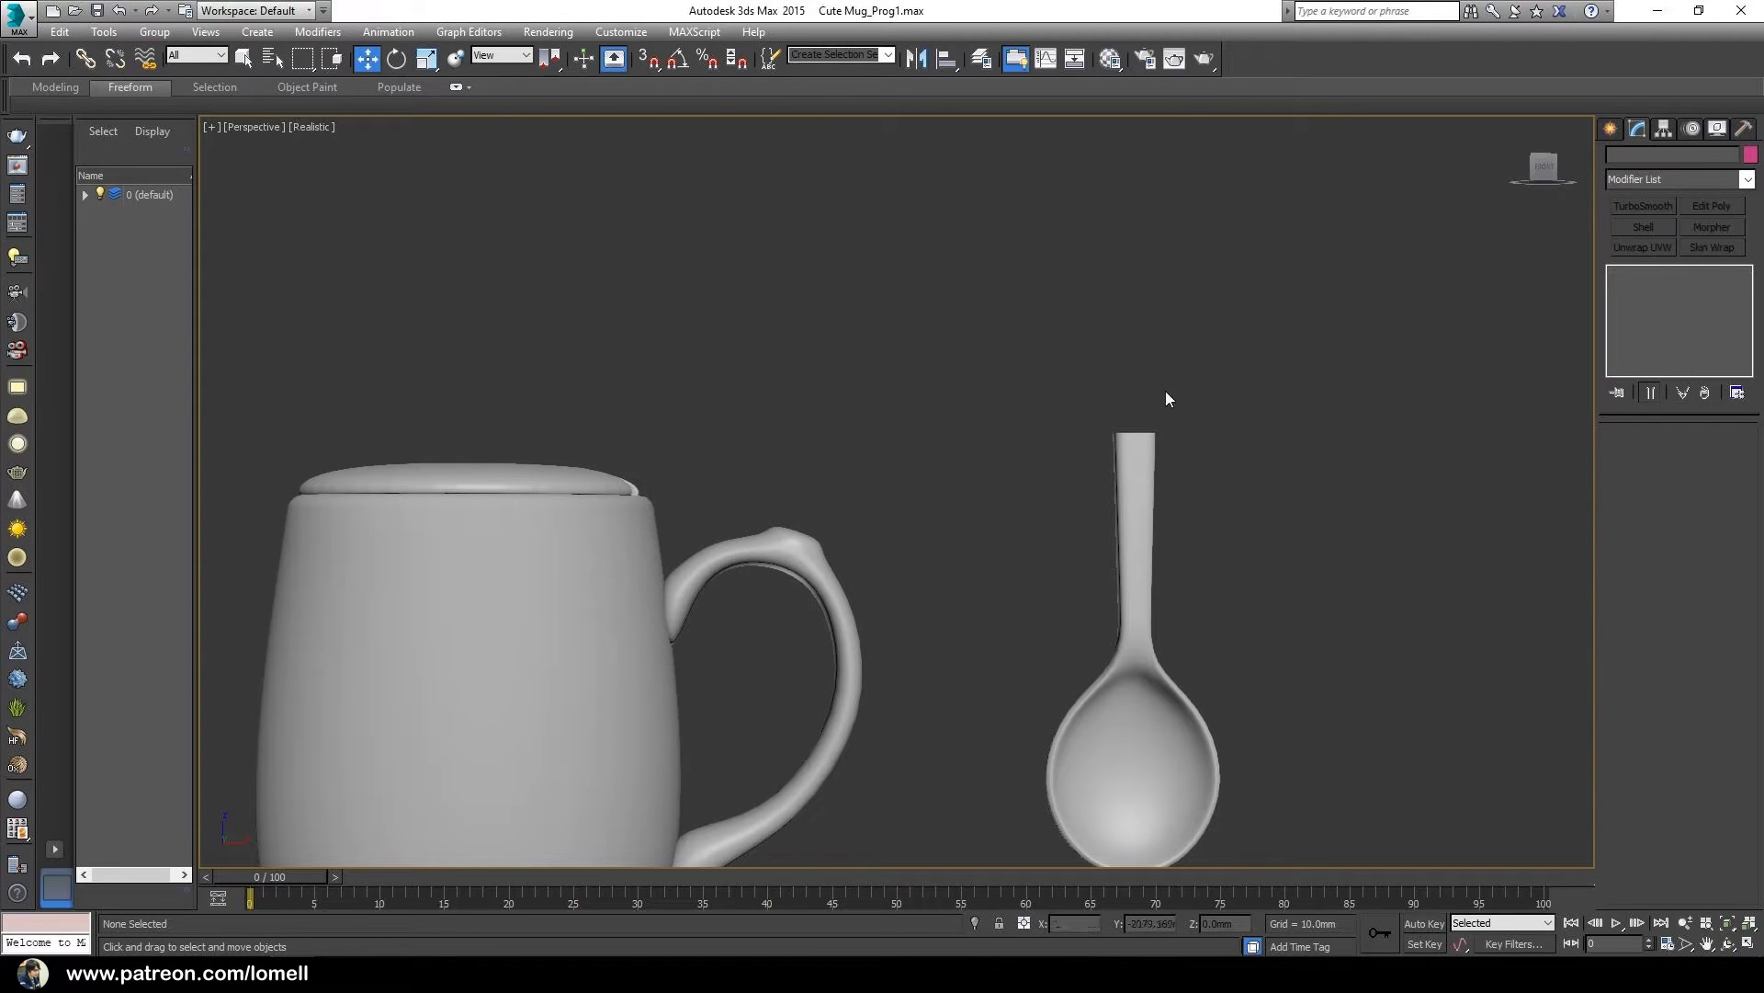
{"action": "middle_click_drag", "start_coordinate": [1208, 606], "coordinate": [1142, 562]}
- Clone the spoon as one independent copy about 51 mm straight above the original
{"action": "left_click_drag", "start_coordinate": [990, 504], "coordinate": [993, 504]}
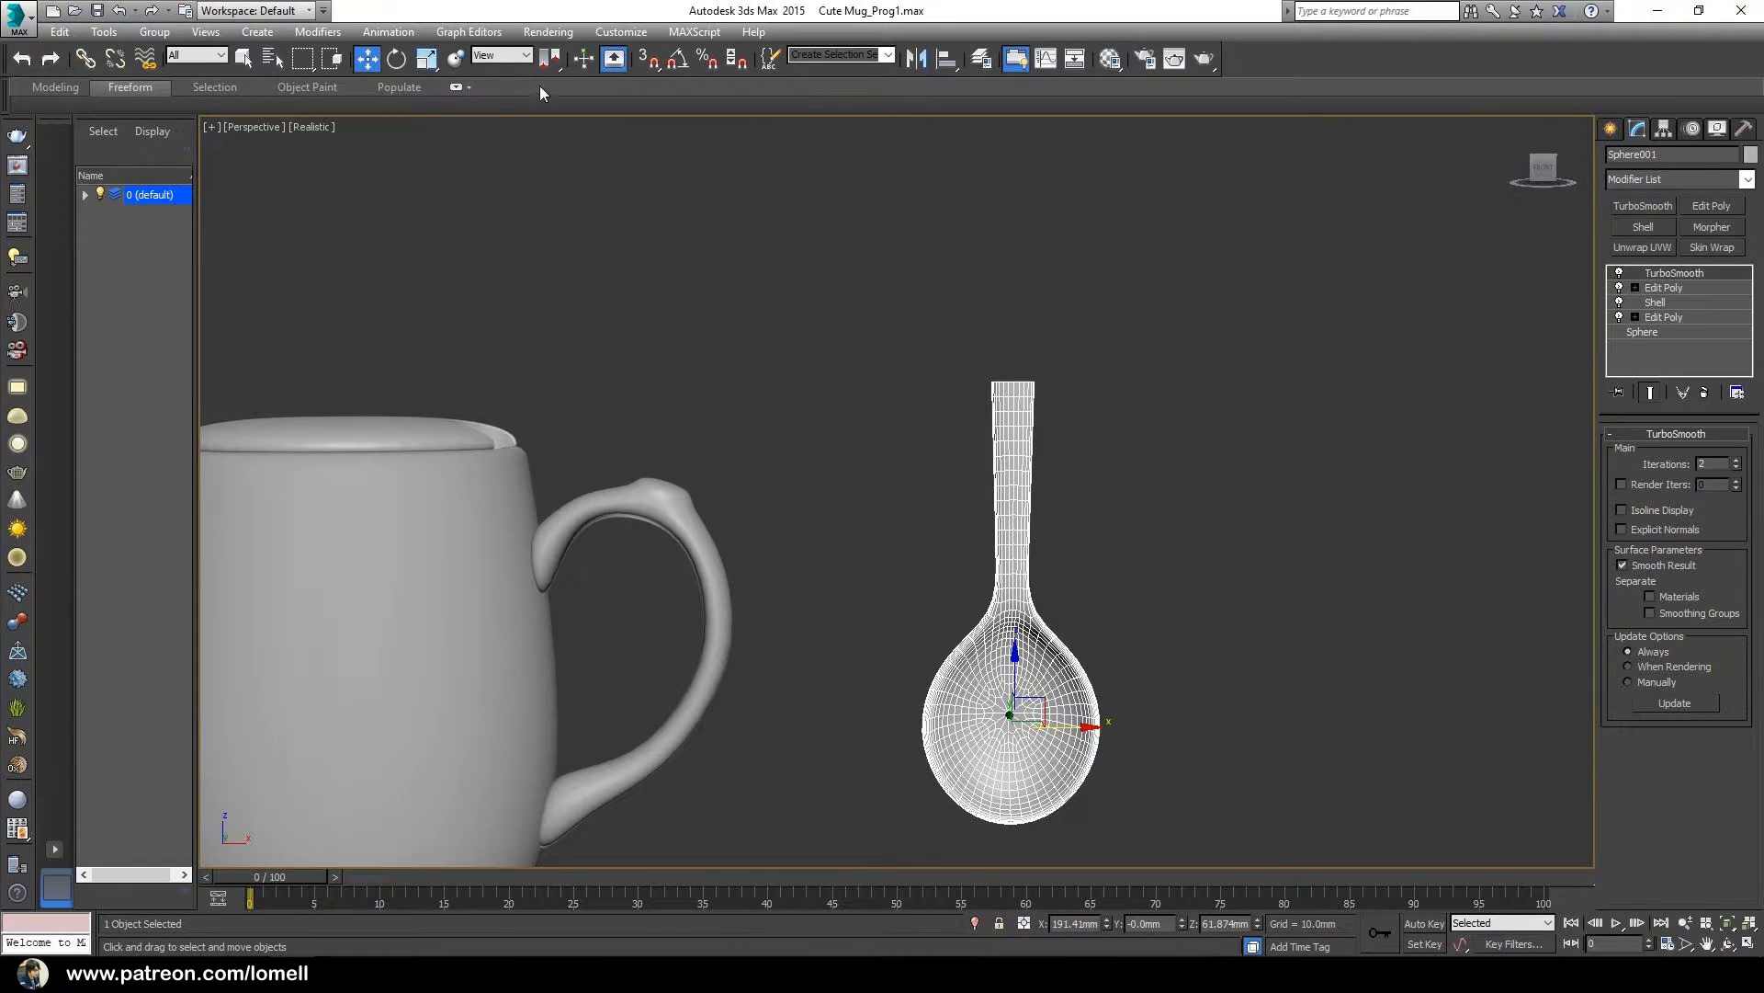
{"action": "middle_click_drag", "start_coordinate": [1175, 707], "coordinate": [1105, 681], "text": "alt"}
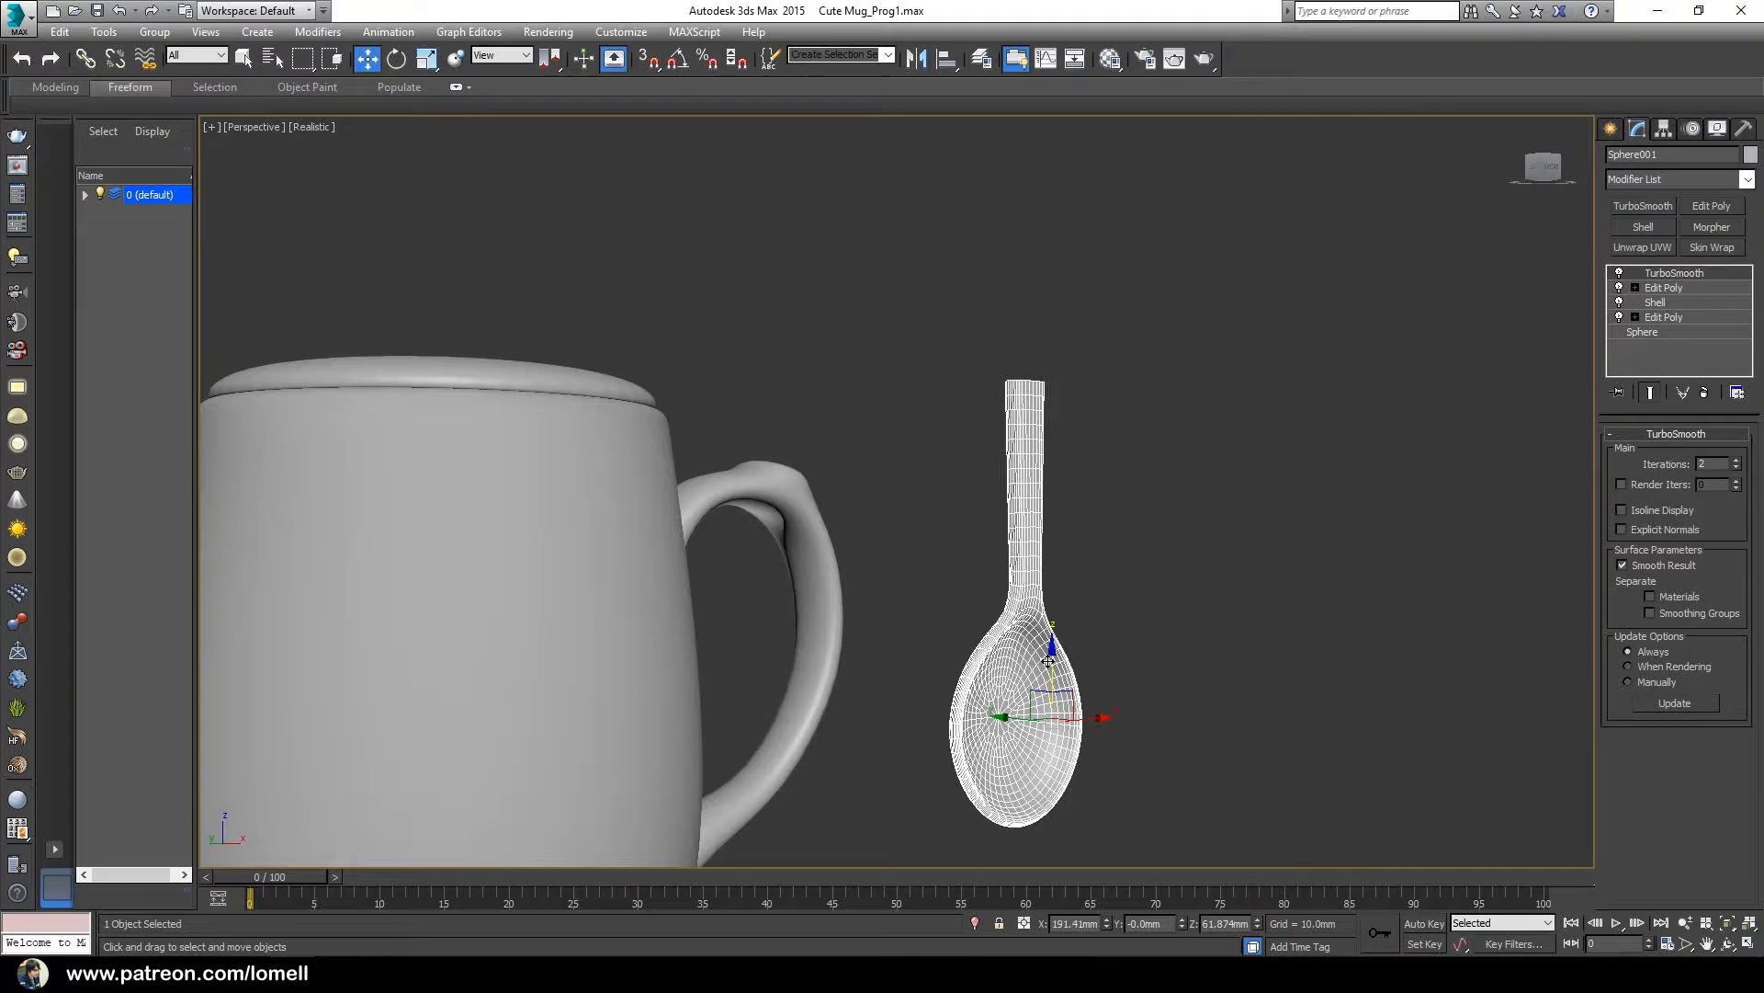
{"action": "left_click_drag", "start_coordinate": [1048, 658], "coordinate": [1047, 480], "text": "shift"}
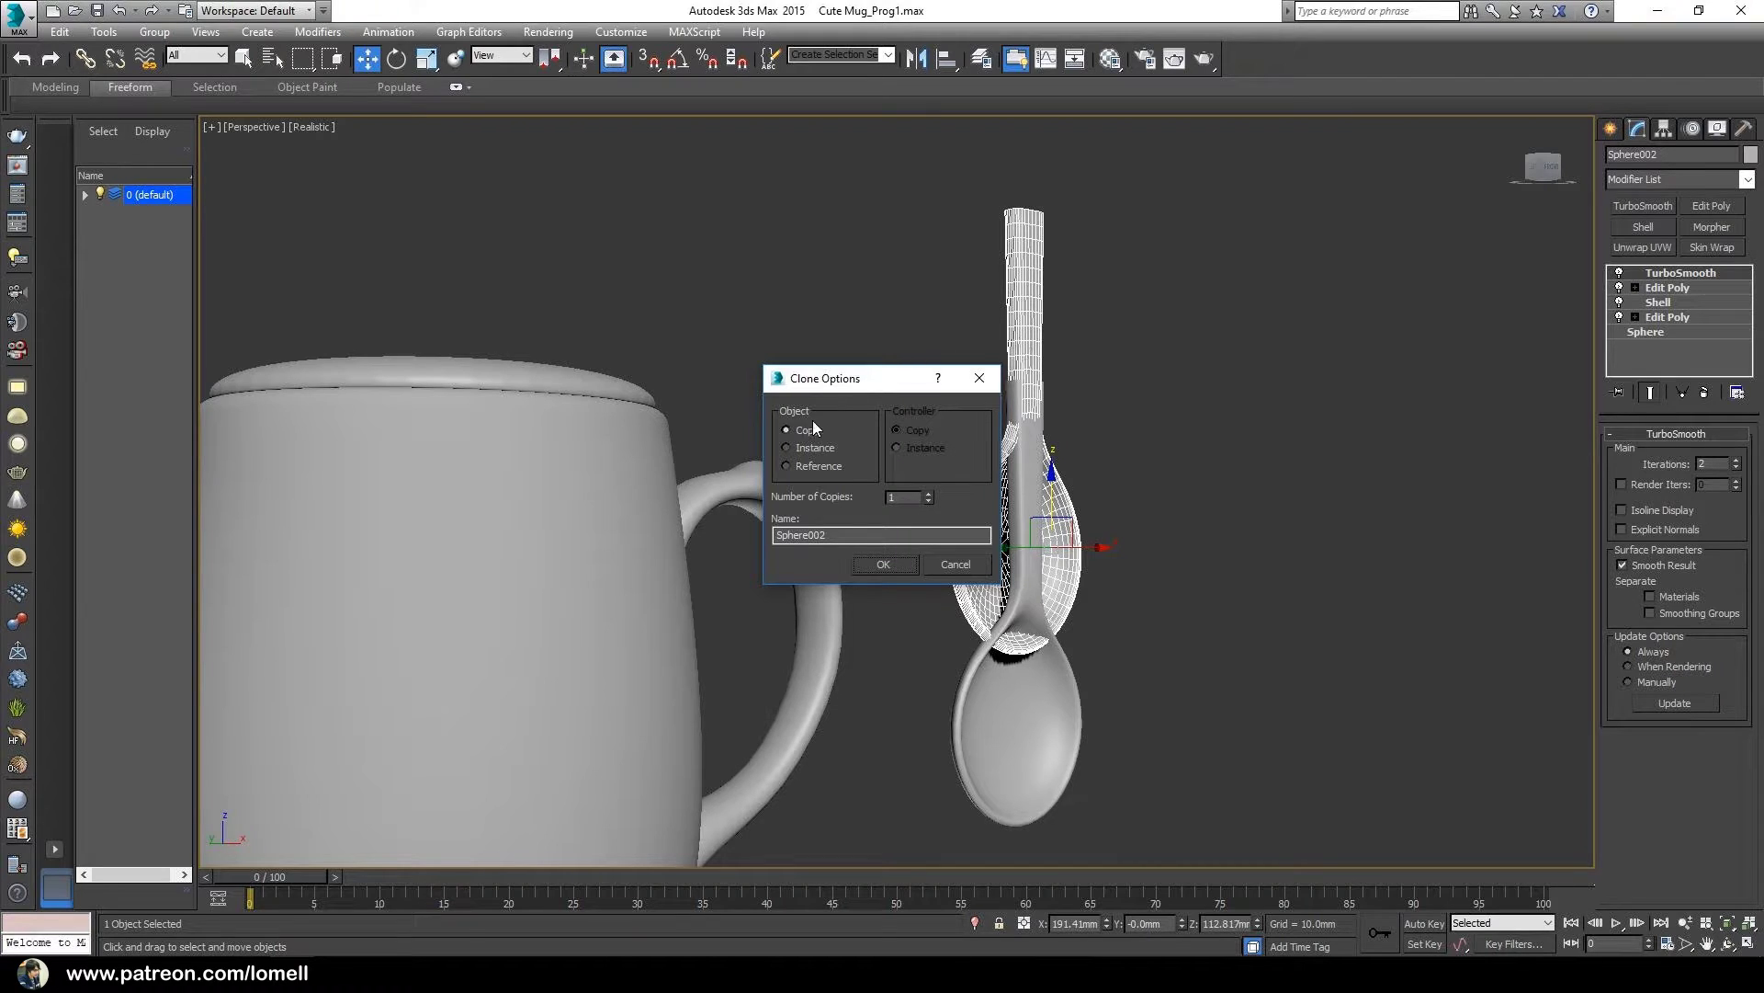
{"action": "left_click", "coordinate": [881, 563]}
{"action": "middle_click_drag", "start_coordinate": [1116, 575], "coordinate": [1021, 577], "text": "alt"}
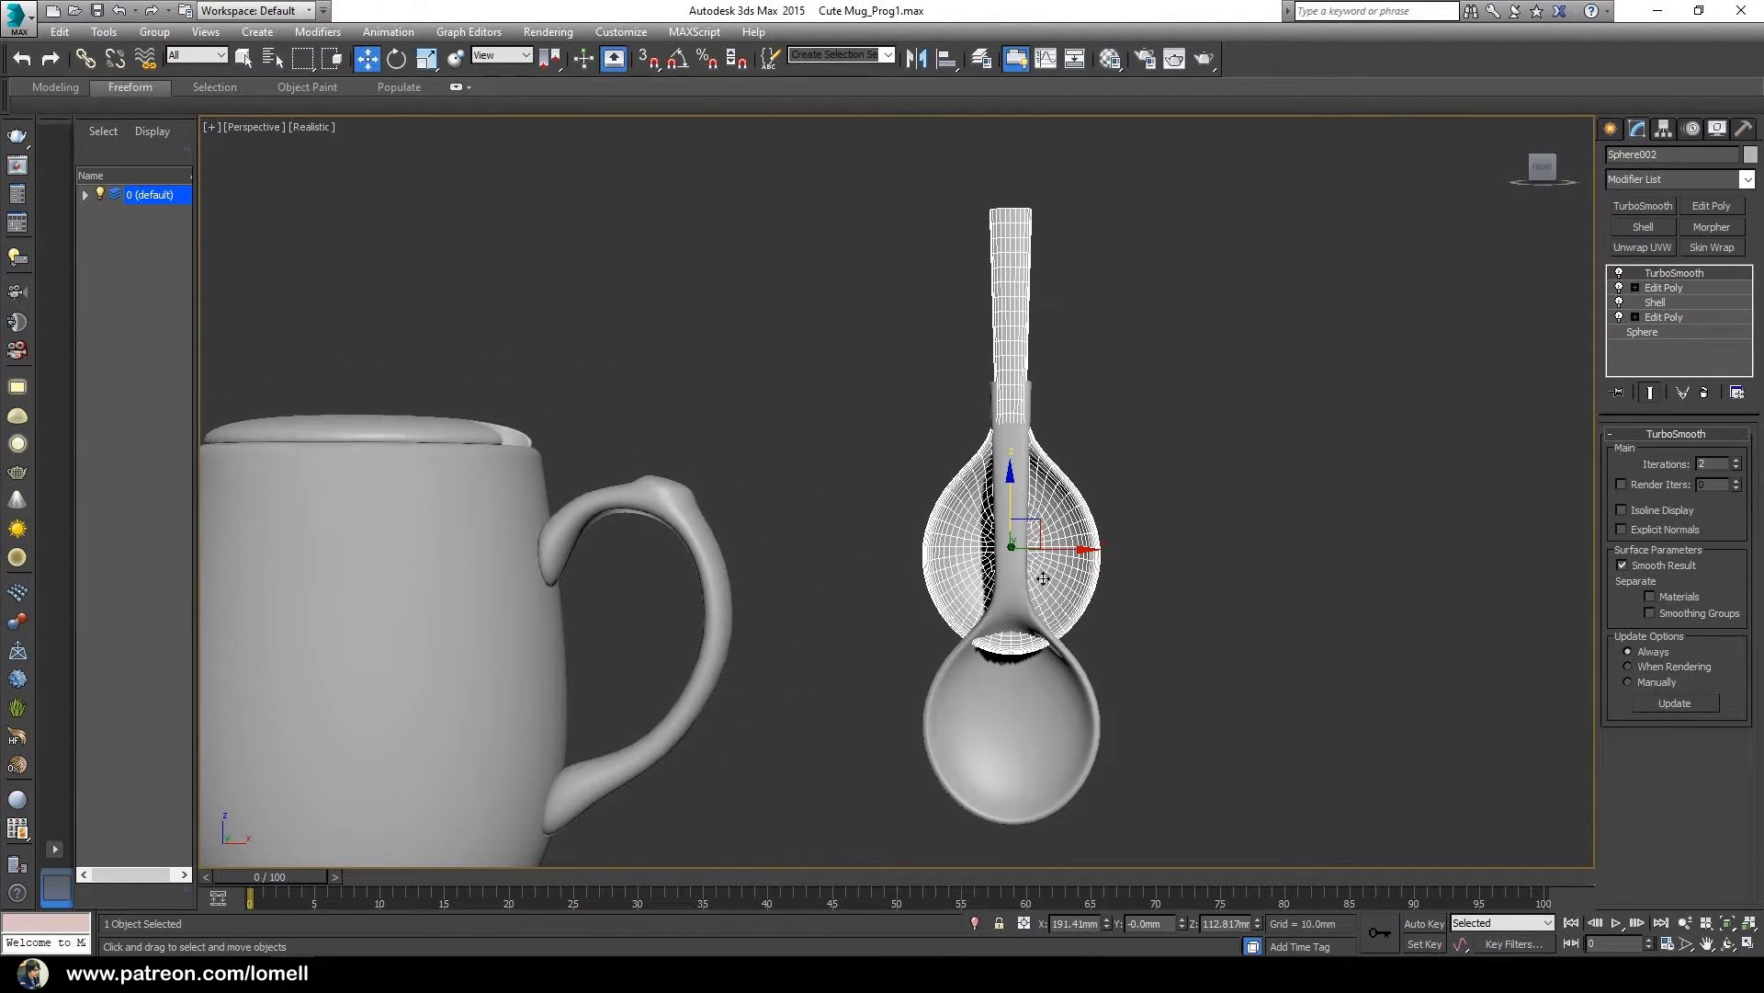
- Remove TurboSmooth from the copied spoon and collapse its whole modifier stack to an Editable Poly
{"action": "left_click", "coordinate": [1704, 393]}
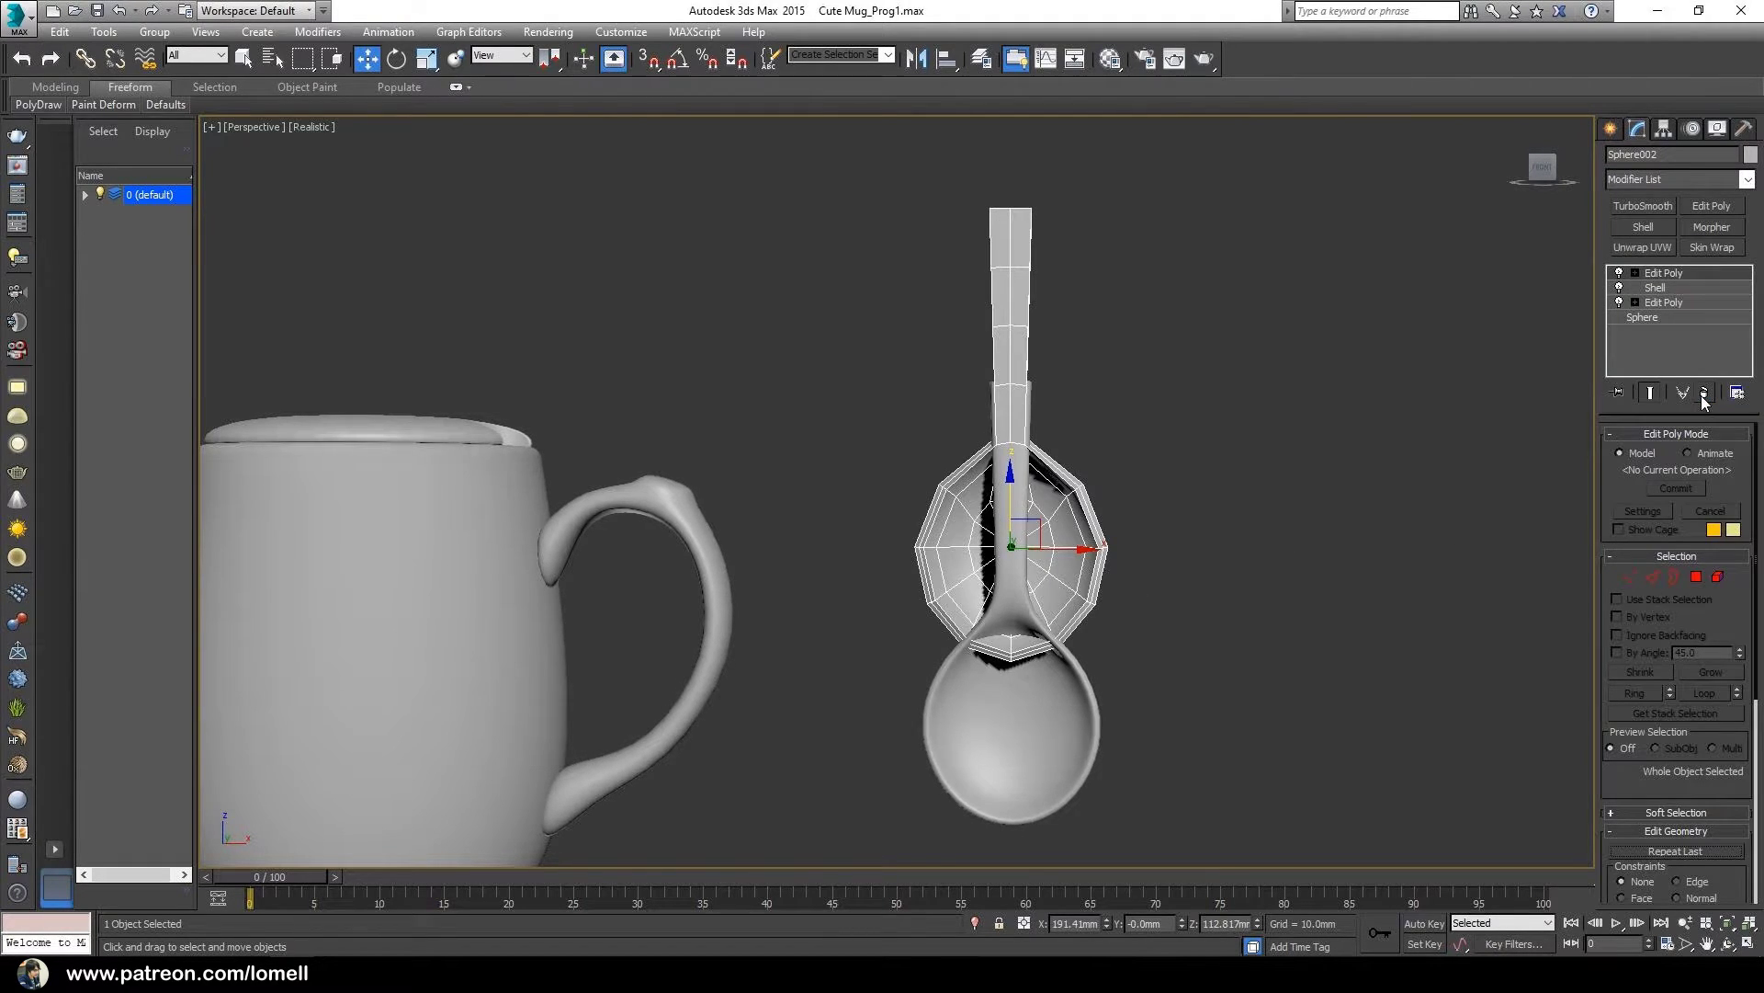
{"action": "right_click", "coordinate": [1691, 274]}
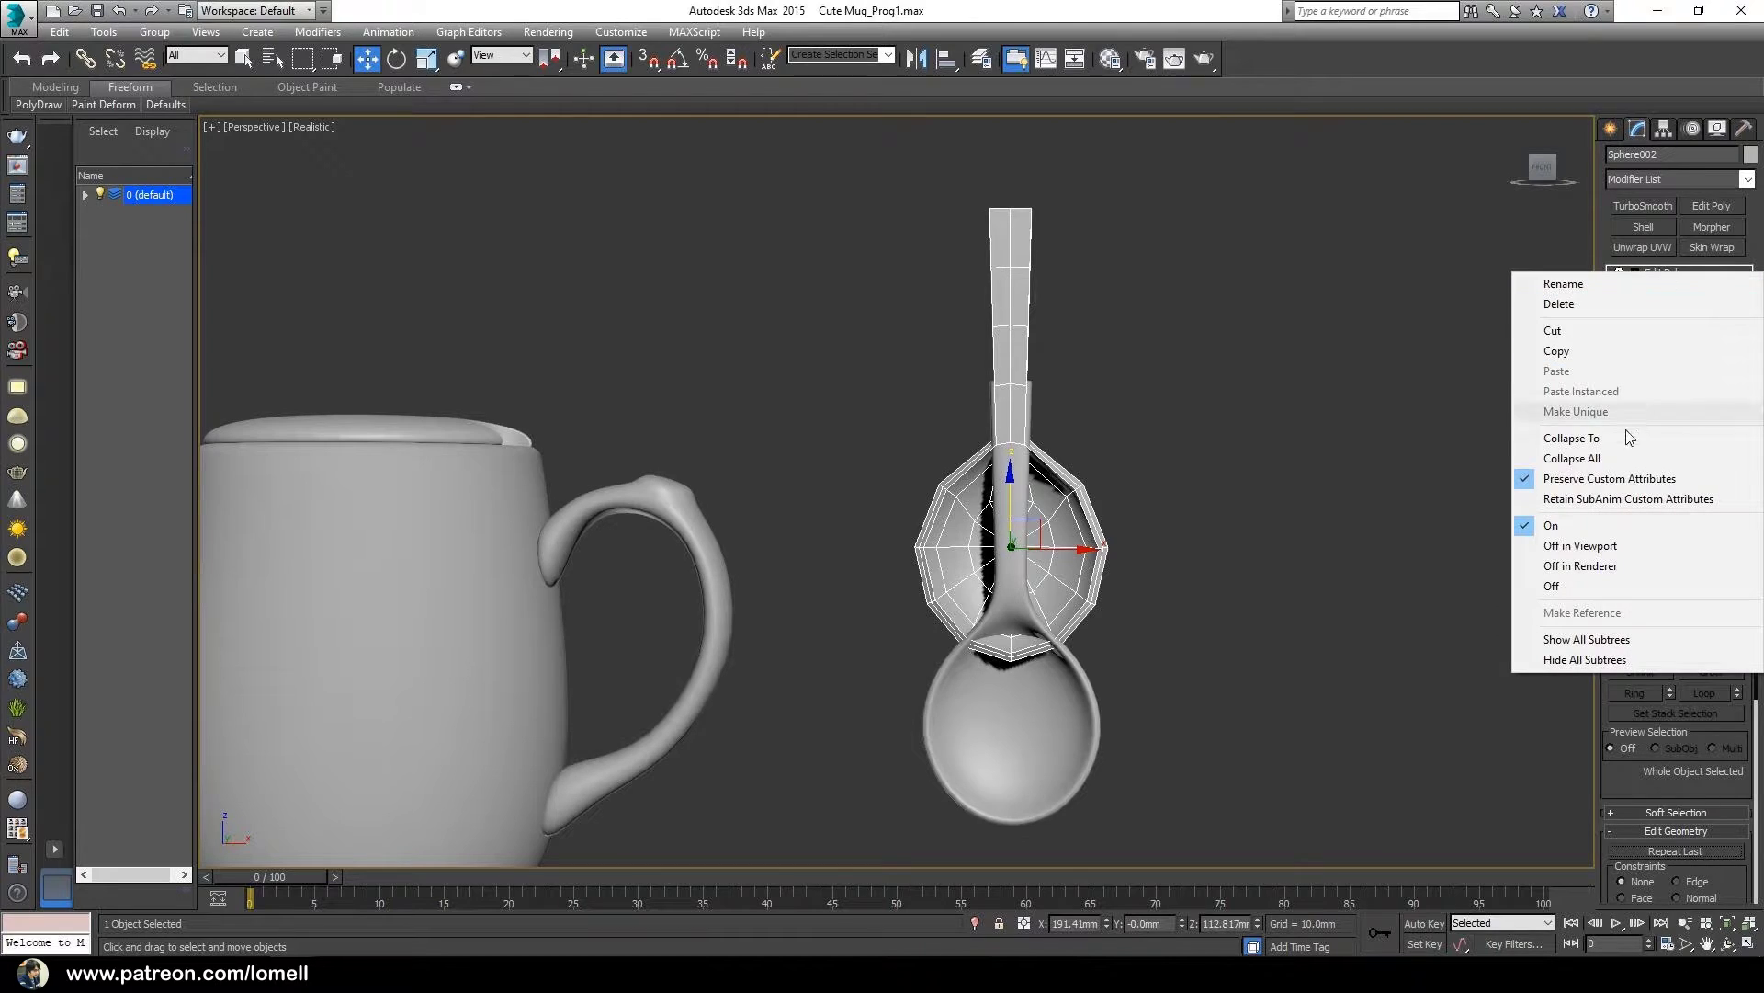
{"action": "left_click", "coordinate": [1577, 460]}
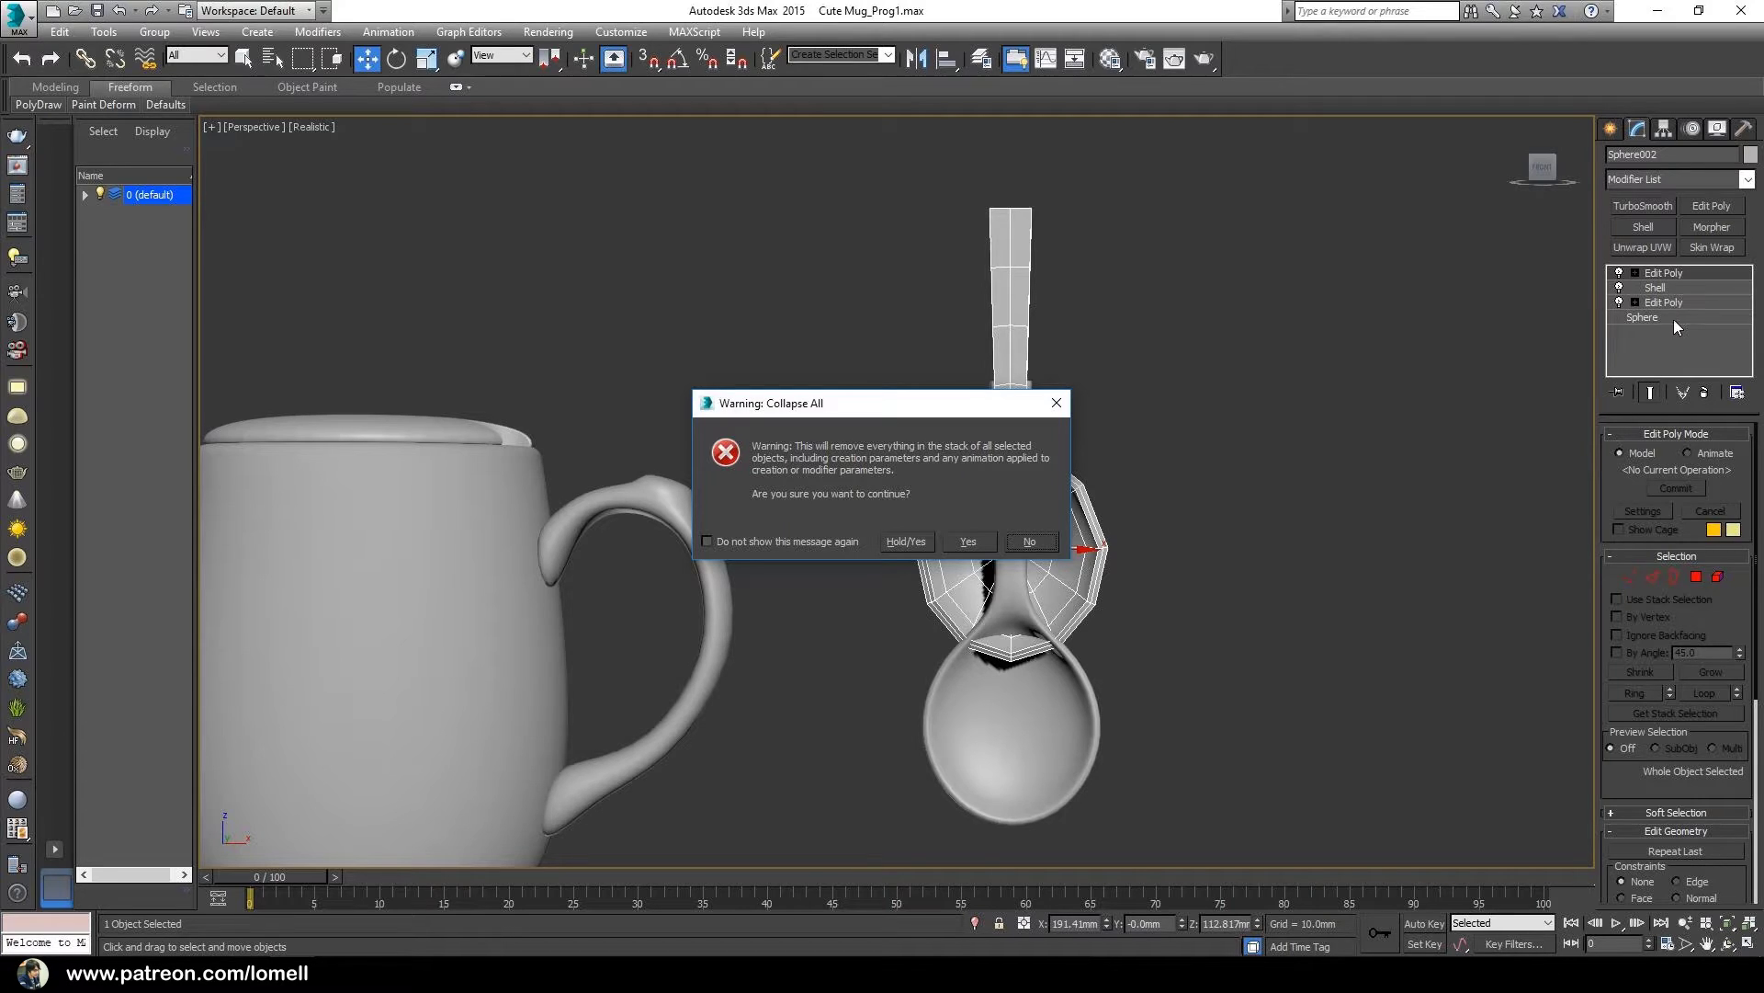
{"action": "left_click", "coordinate": [968, 543]}
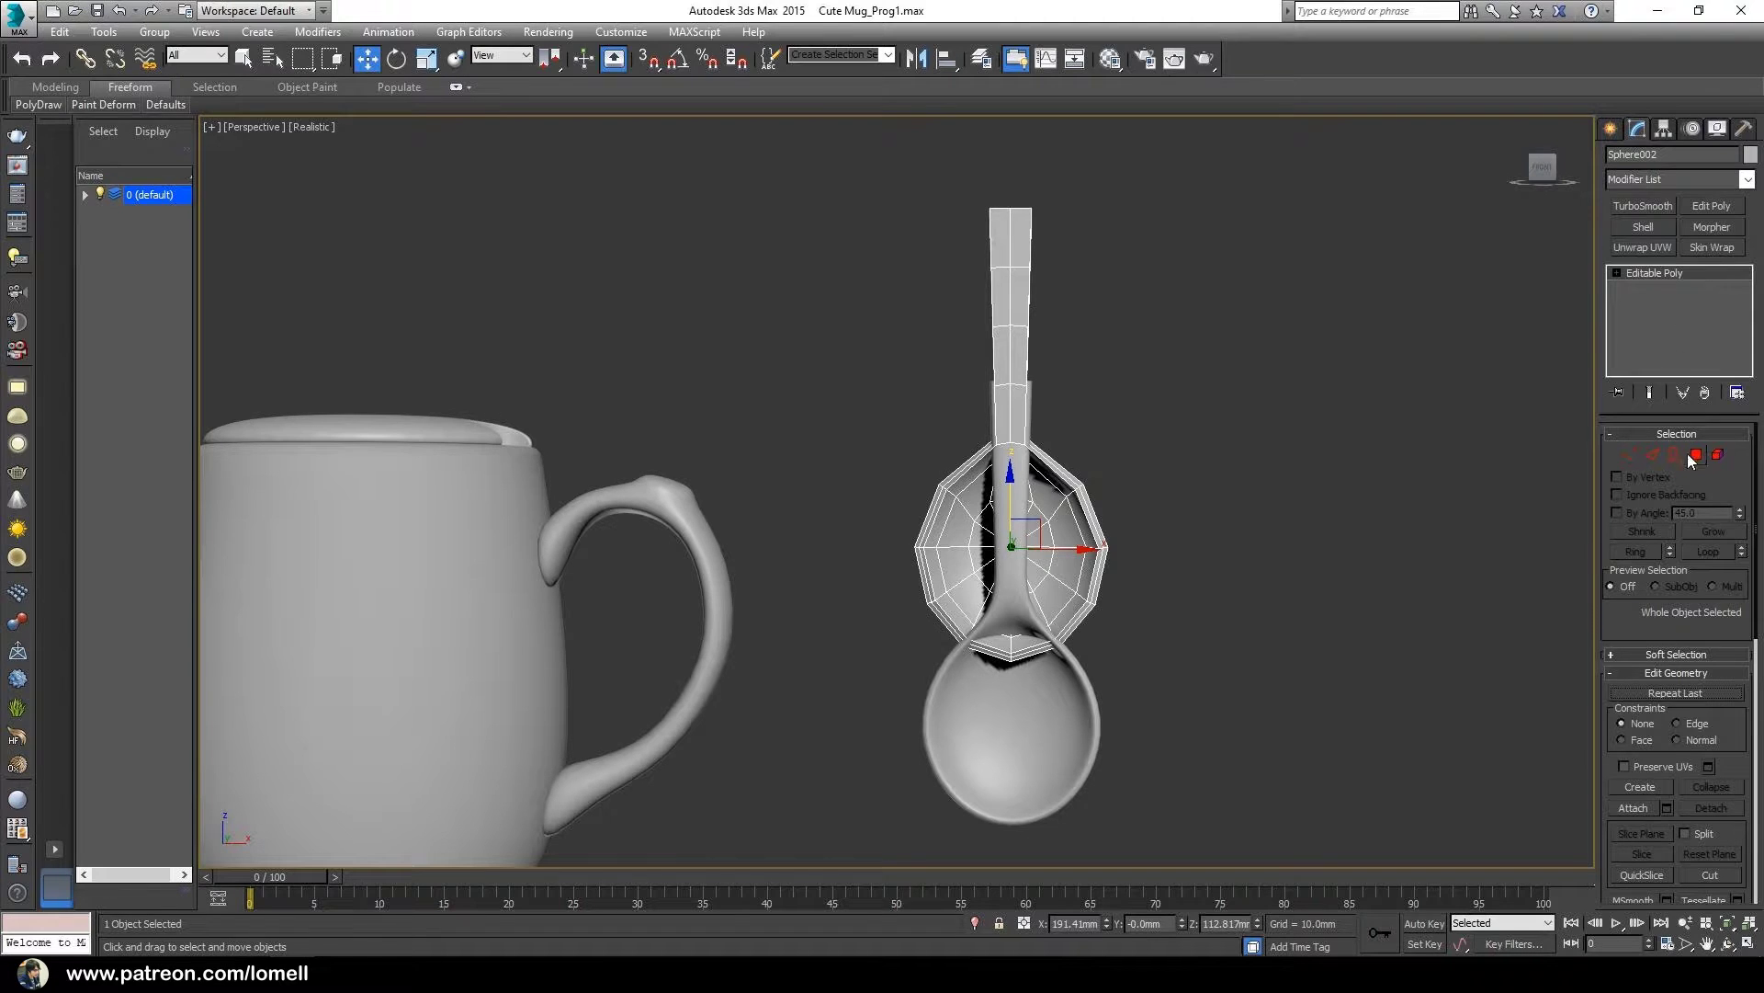
- Delete all polygons of the copied spoon except the upper three segments of its handle
{"action": "left_click", "coordinate": [1616, 274]}
{"action": "left_click", "coordinate": [1647, 331]}
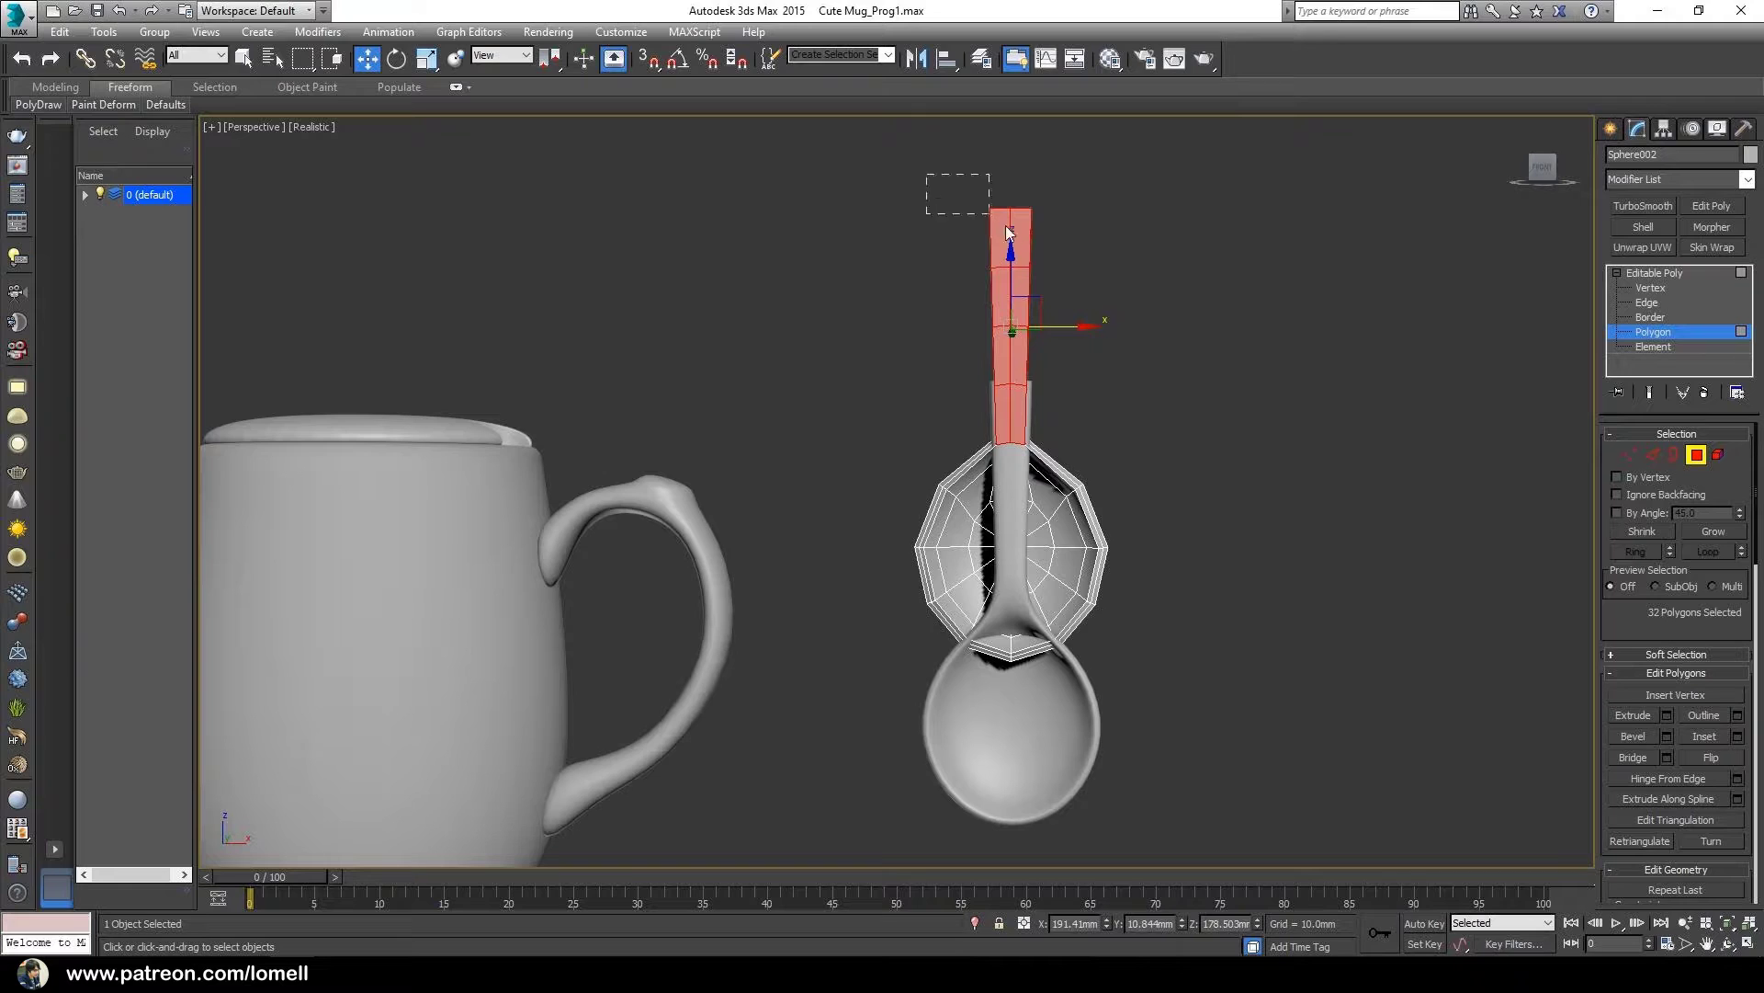
{"action": "left_click_drag", "start_coordinate": [1083, 356], "coordinate": [1085, 361]}
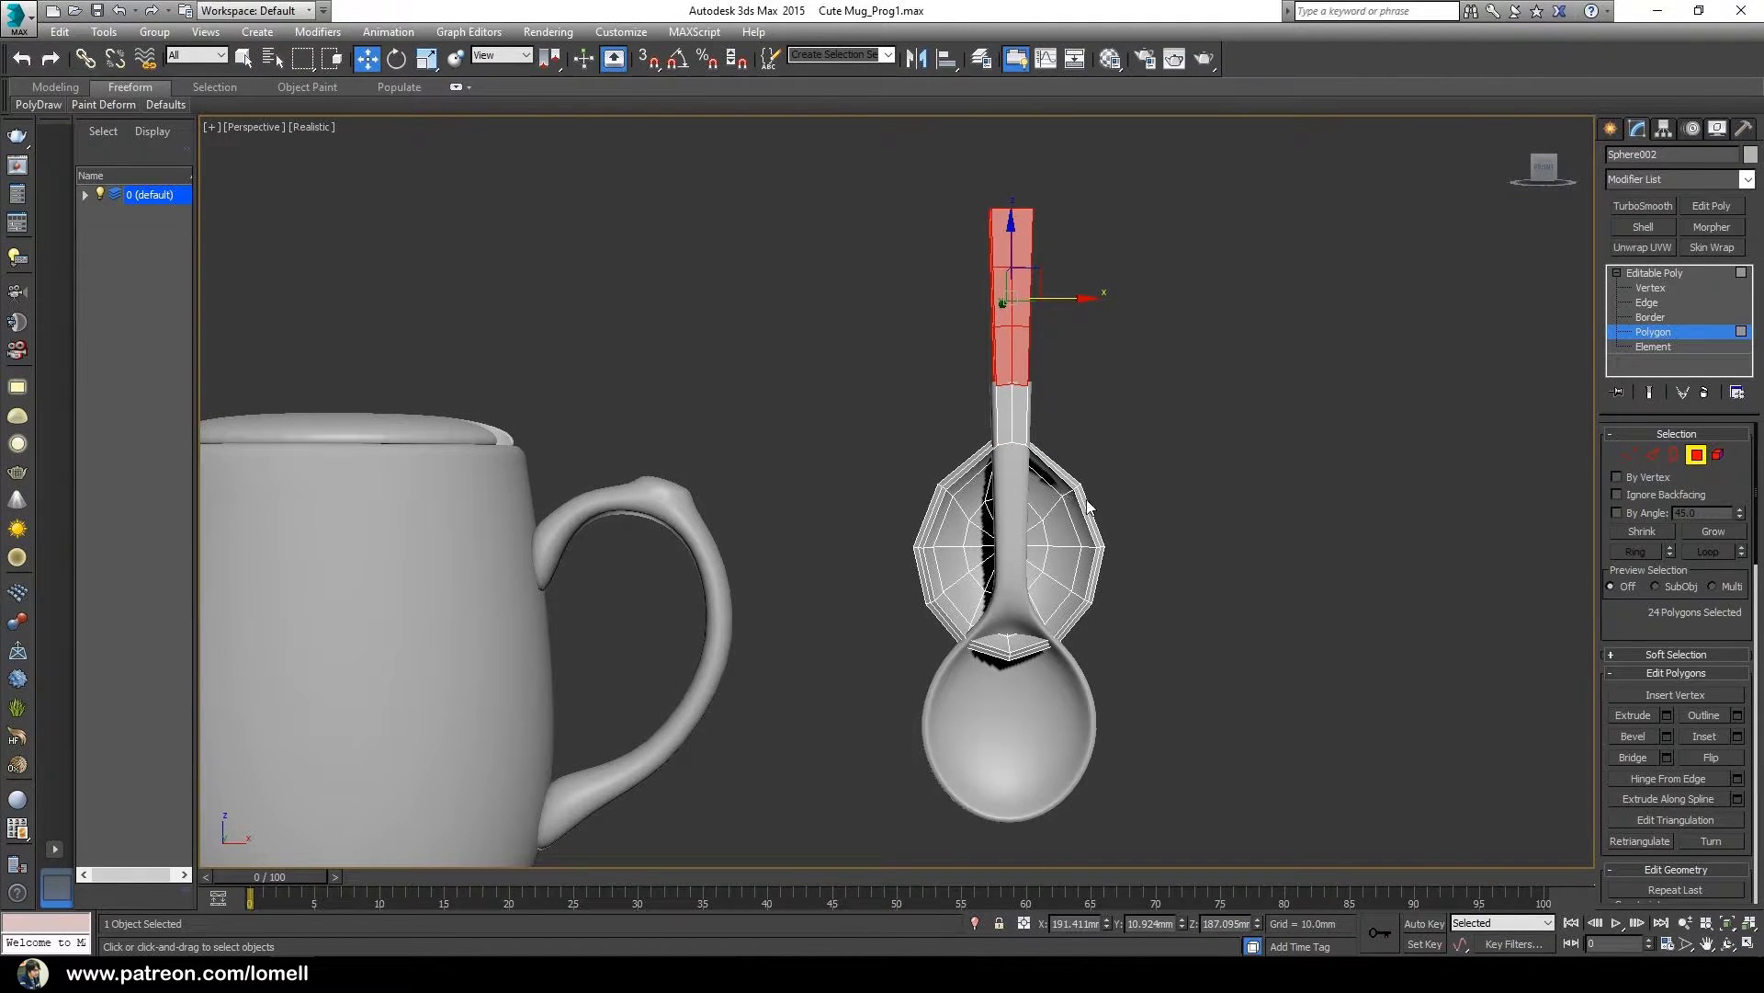
{"action": "key", "text": "ctrl+i"}
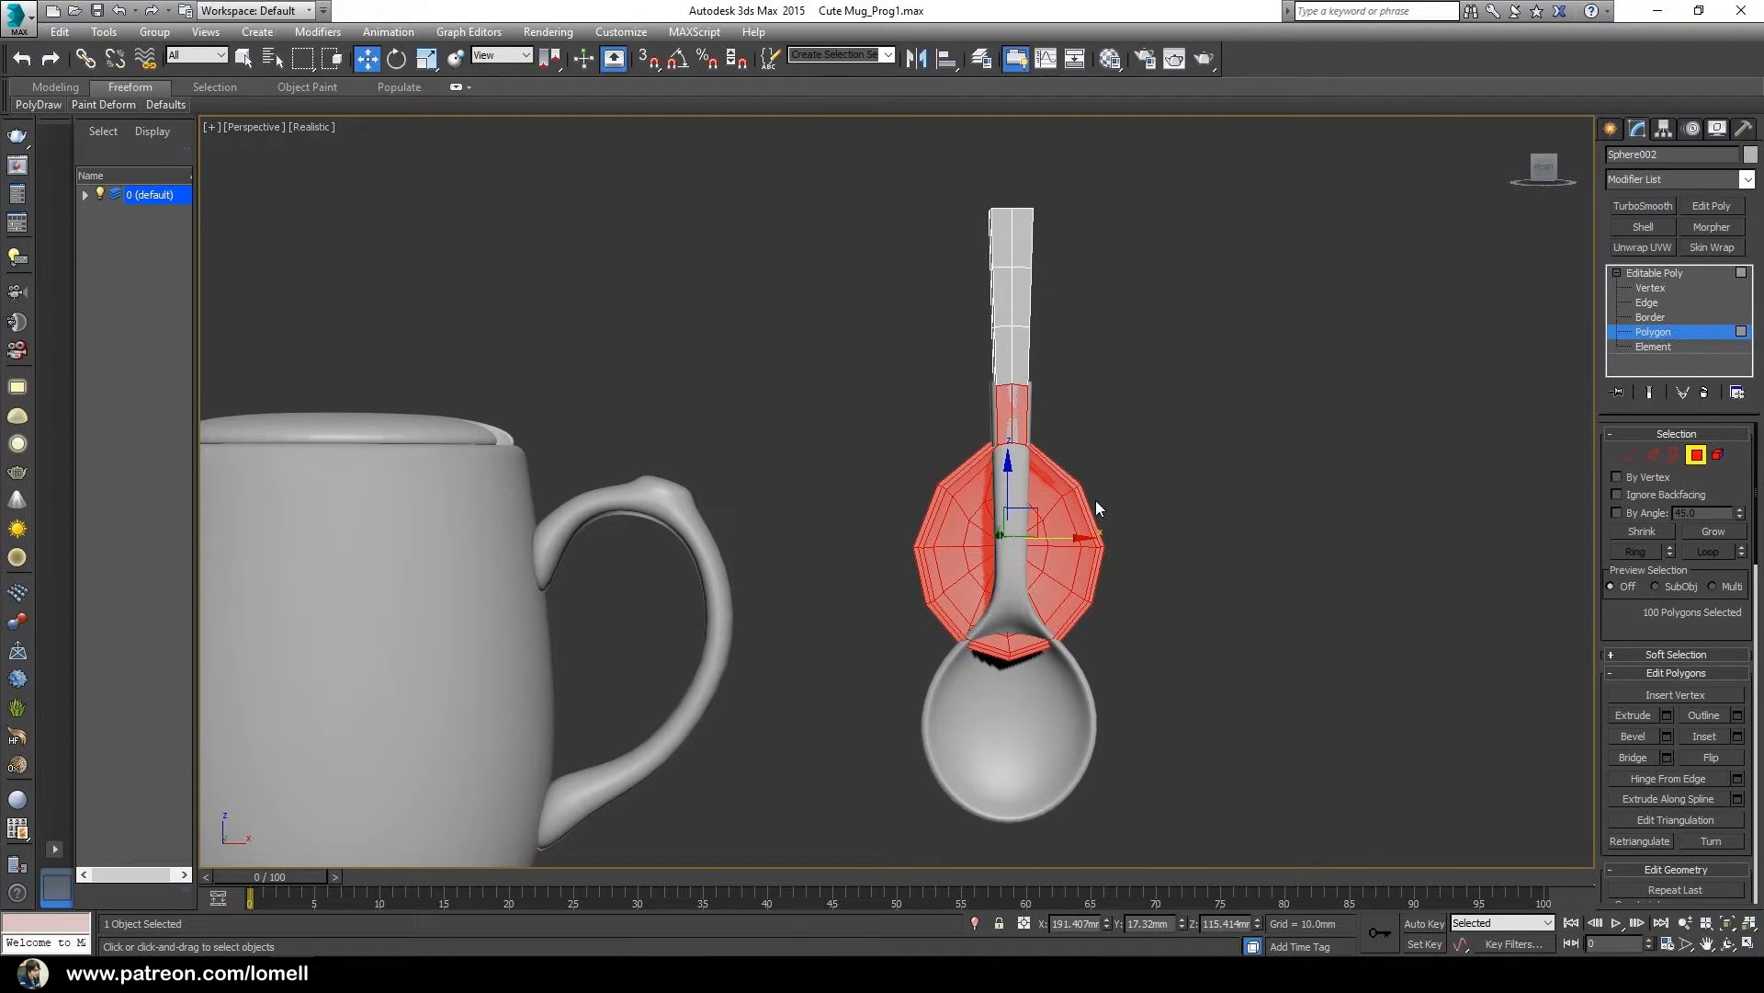
{"action": "key", "text": "Delete"}
{"action": "middle_click_drag", "start_coordinate": [1066, 457], "coordinate": [1042, 450], "text": "alt"}
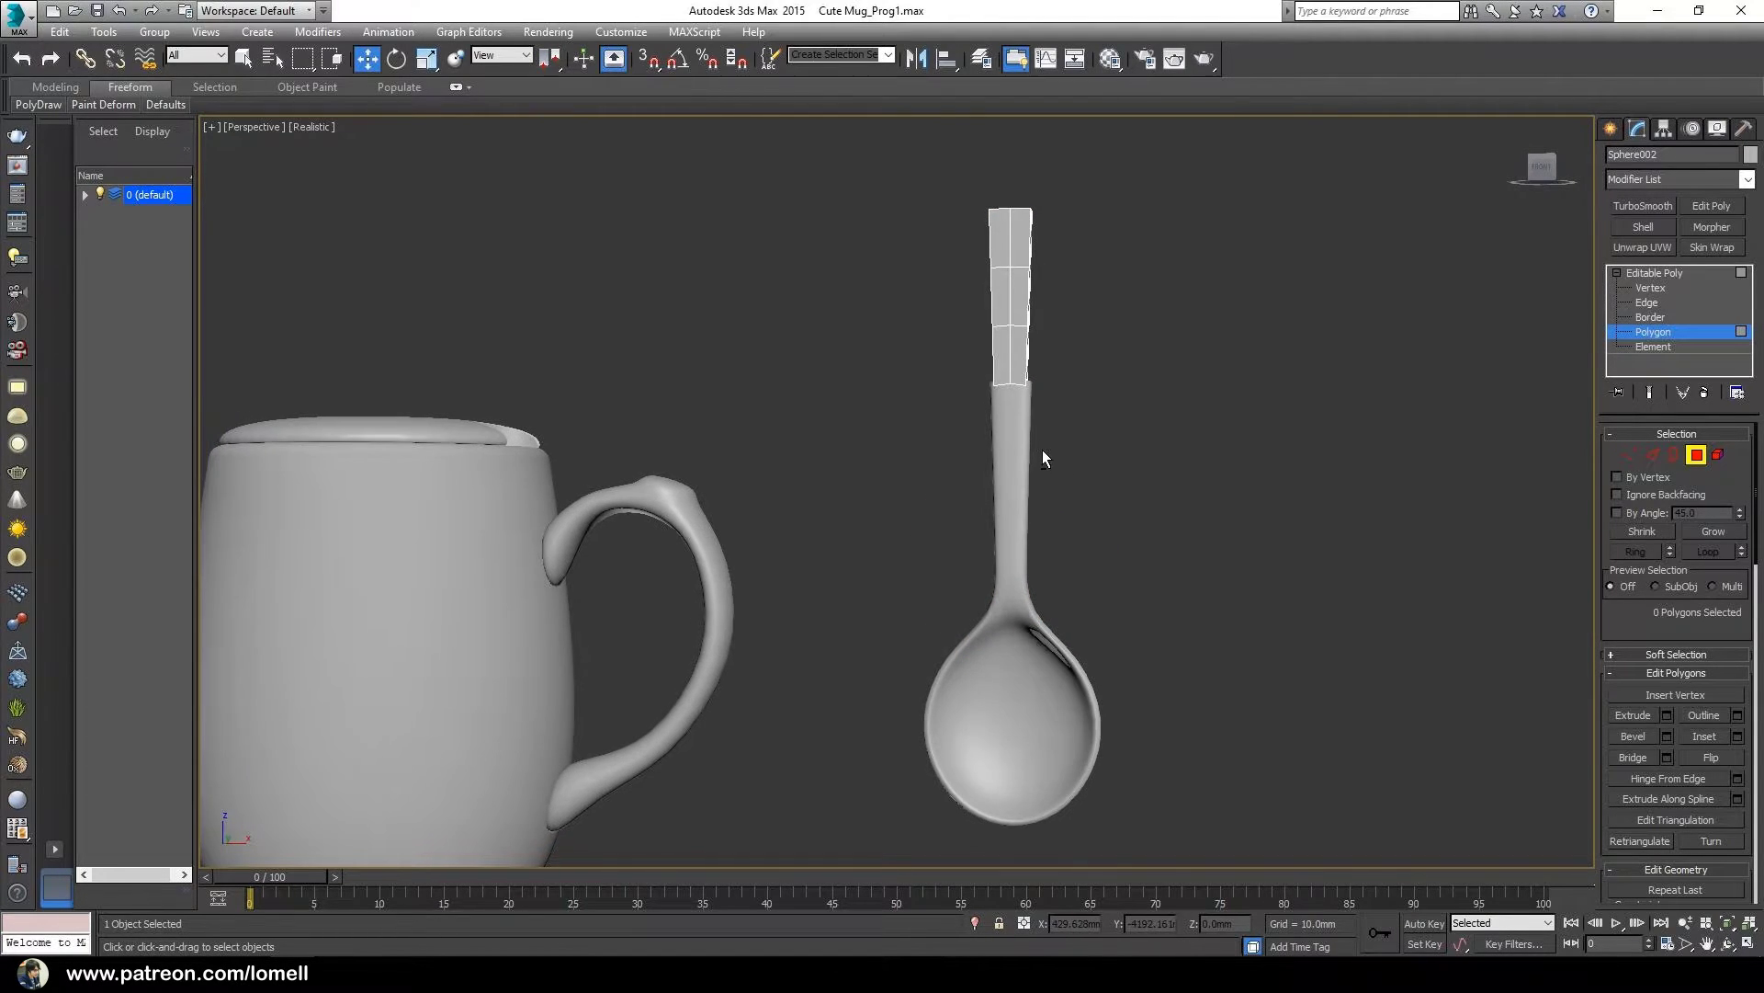
- Select all vertices of the remaining handle piece and scale it up uniformly so it is thicker than the spoon's handle
{"action": "key", "text": "f"}
{"action": "left_click_drag", "start_coordinate": [929, 181], "coordinate": [1084, 415]}
{"action": "left_click_drag", "start_coordinate": [1065, 322], "coordinate": [1065, 318]}
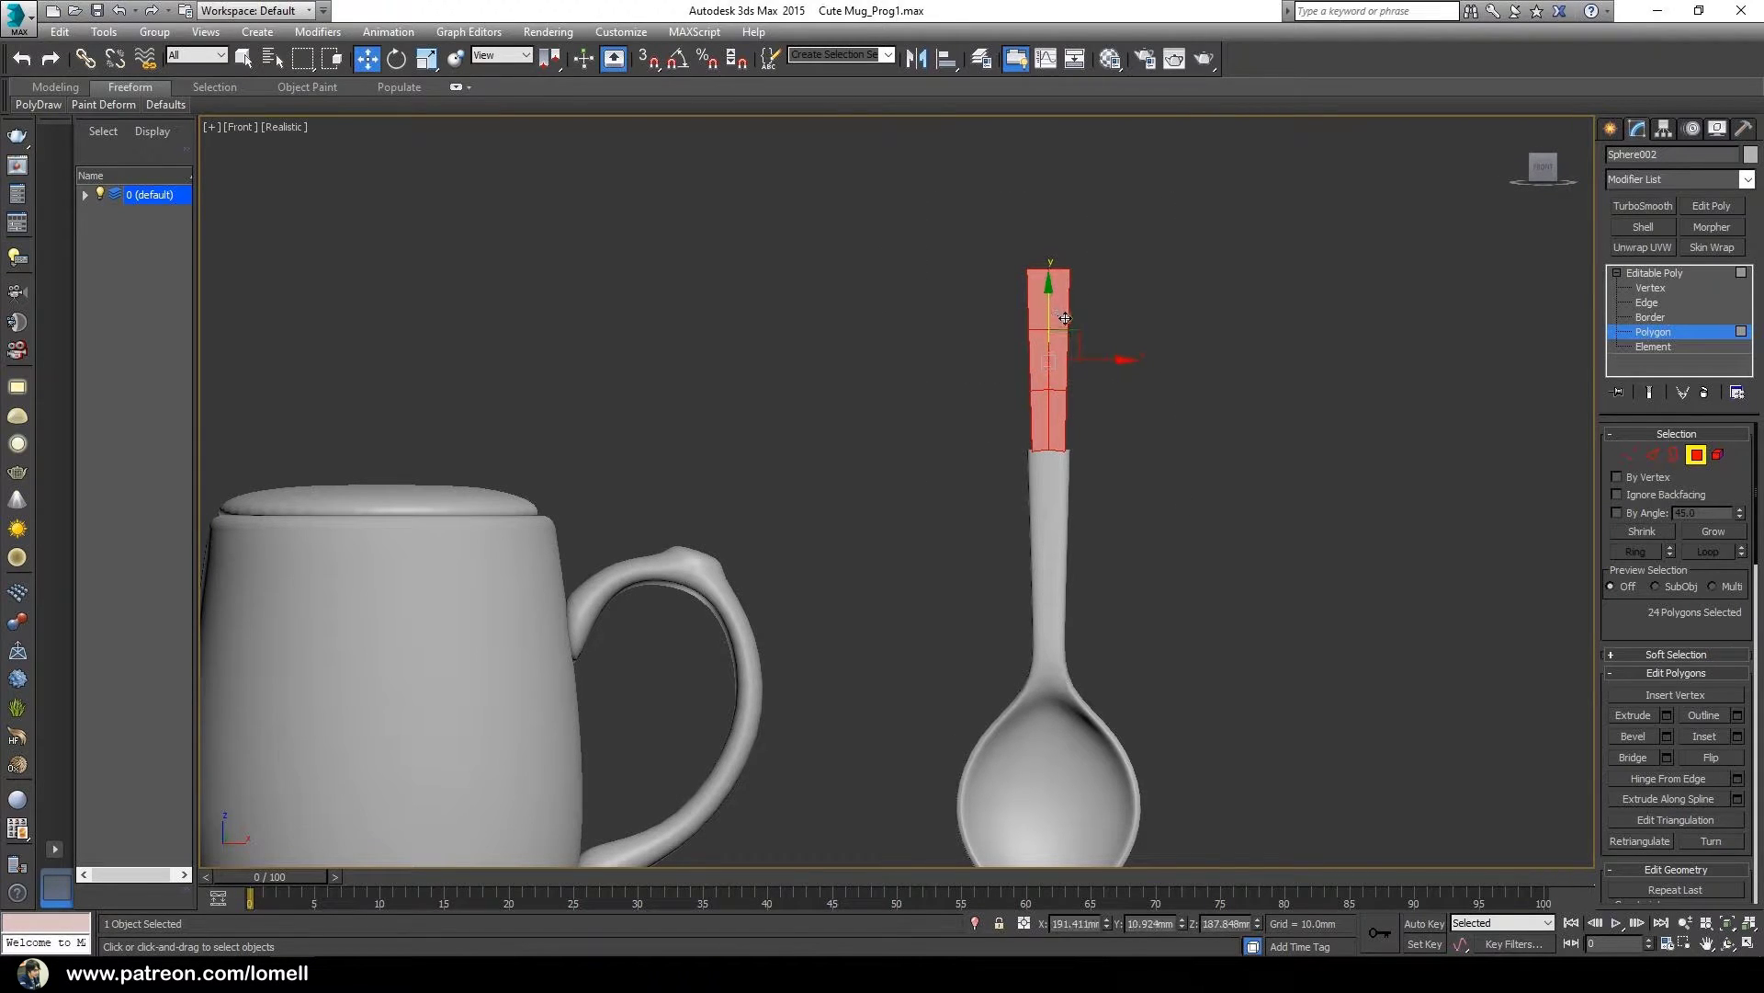
{"action": "left_click", "coordinate": [1651, 287]}
{"action": "left_click_drag", "start_coordinate": [1094, 492], "coordinate": [1098, 496]}
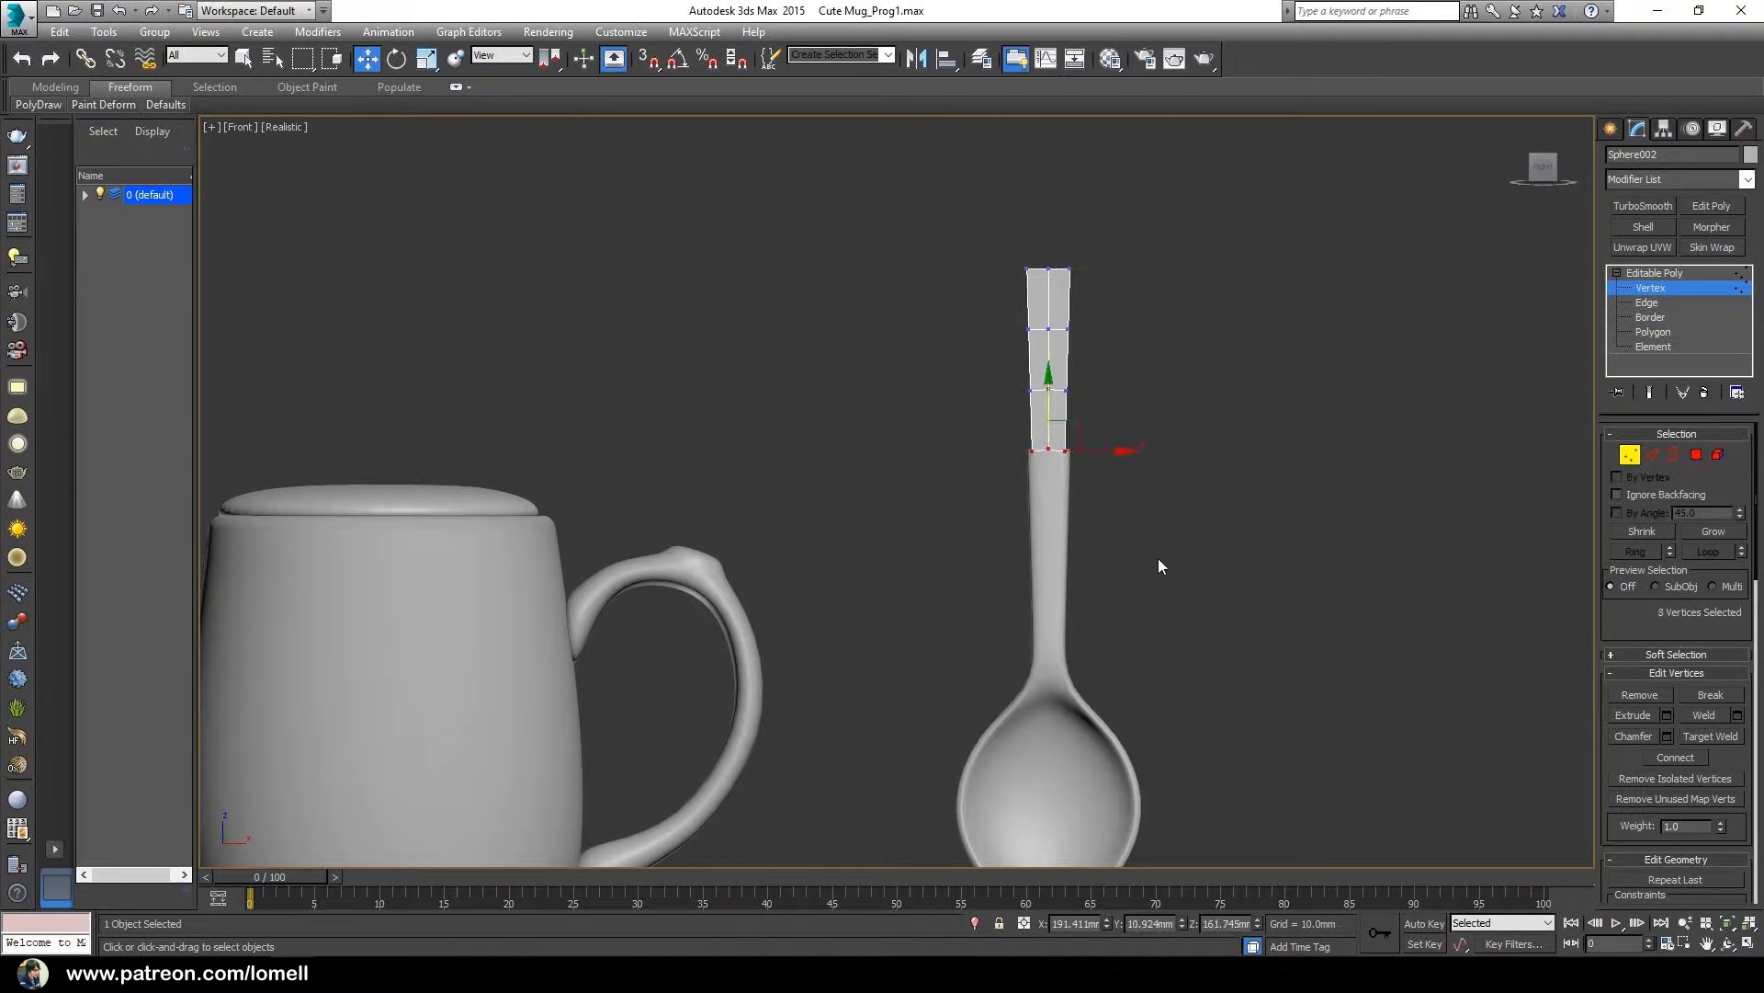
{"action": "left_click", "coordinate": [425, 60]}
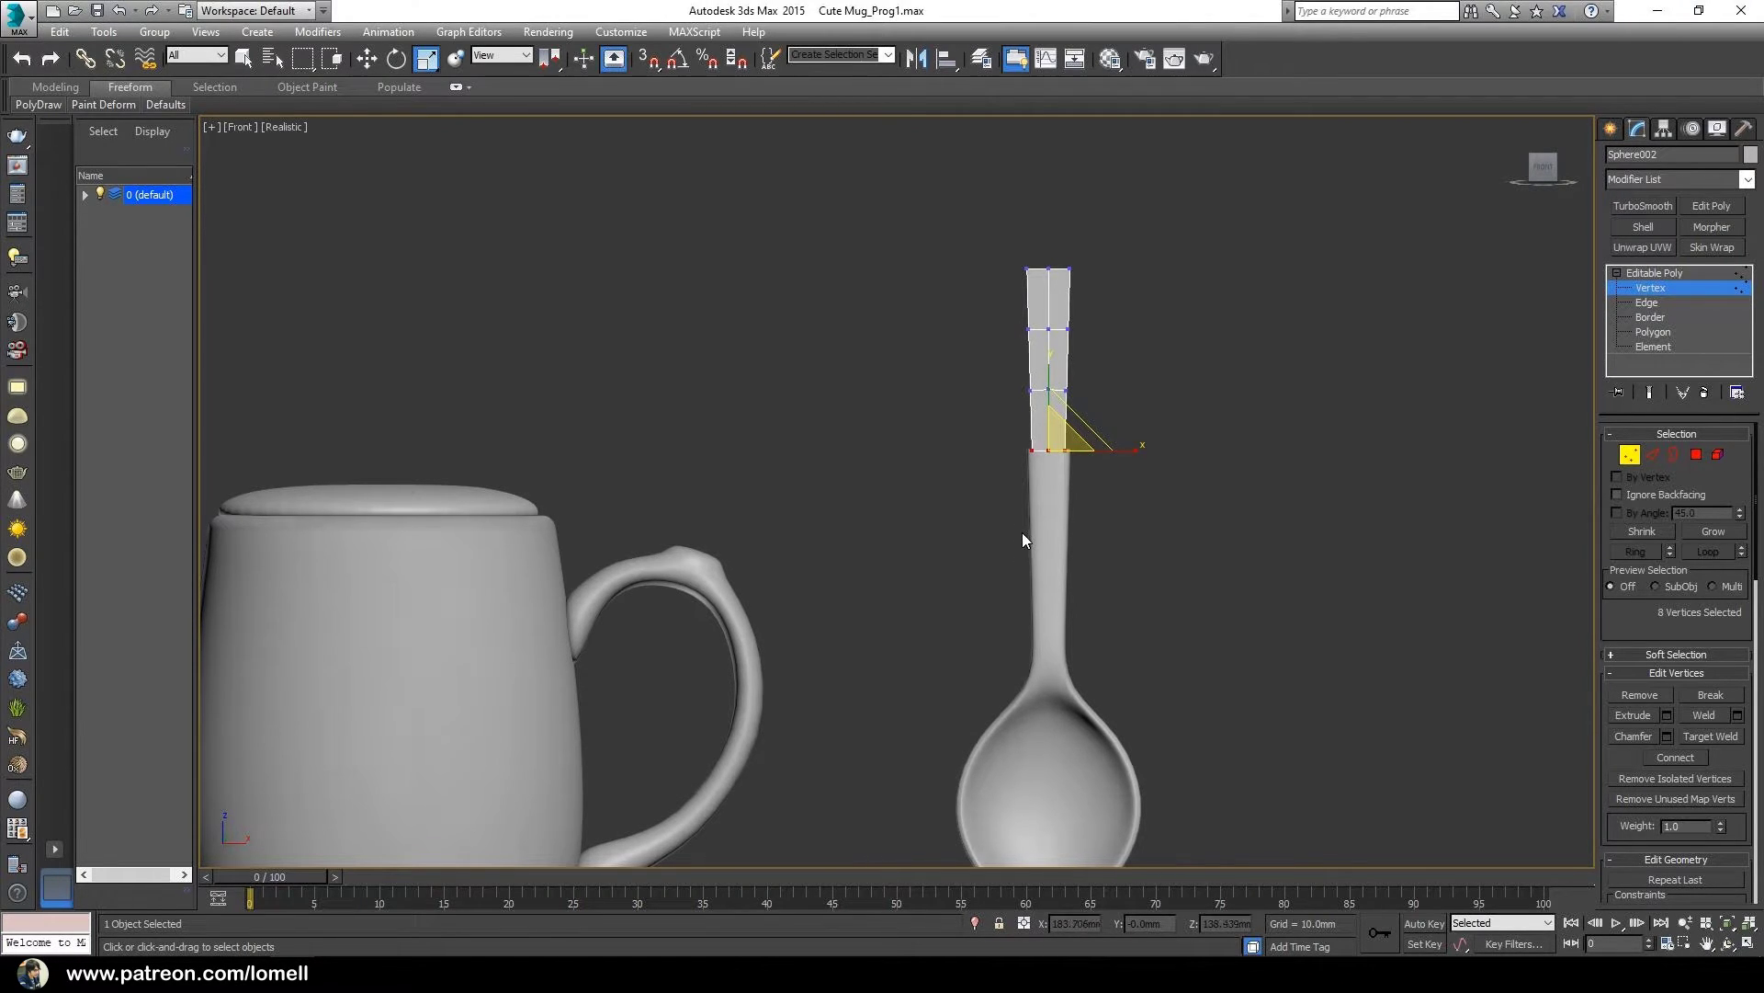
{"action": "left_click_drag", "start_coordinate": [928, 206], "coordinate": [1182, 585]}
{"action": "scroll", "coordinate": [1032, 477], "scroll_direction": "up", "scroll_amount": 3}
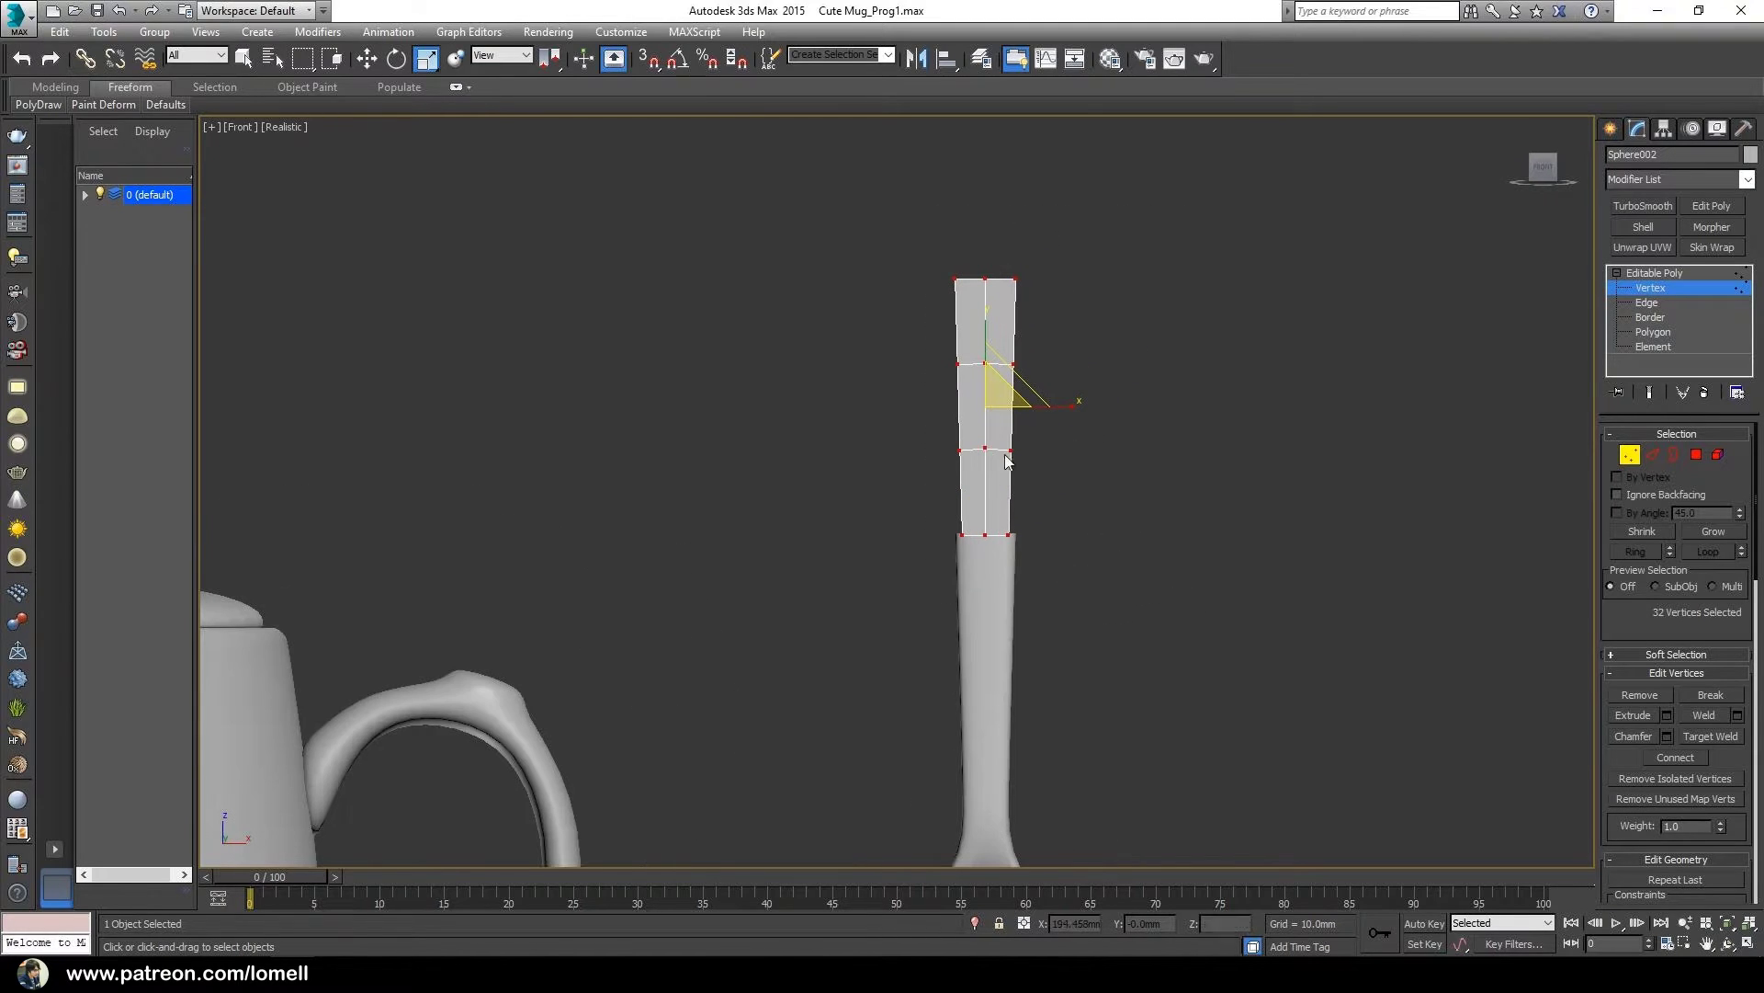
{"action": "middle_click_drag", "start_coordinate": [983, 530], "coordinate": [1040, 549]}
{"action": "key", "text": "p"}
{"action": "left_click_drag", "start_coordinate": [1010, 404], "coordinate": [1010, 367]}
{"action": "middle_click_drag", "start_coordinate": [1044, 532], "coordinate": [976, 574], "text": "alt"}
- In the front wireframe view, move the enlarged handle piece up about 17 mm so its lower end meets the spoon handle's end
{"action": "key", "text": "f"}
{"action": "scroll", "coordinate": [928, 539], "scroll_direction": "down", "scroll_amount": 6}
{"action": "middle_click_drag", "start_coordinate": [960, 487], "coordinate": [972, 509]}
{"action": "key", "text": "F3"}
{"action": "key", "text": "w"}
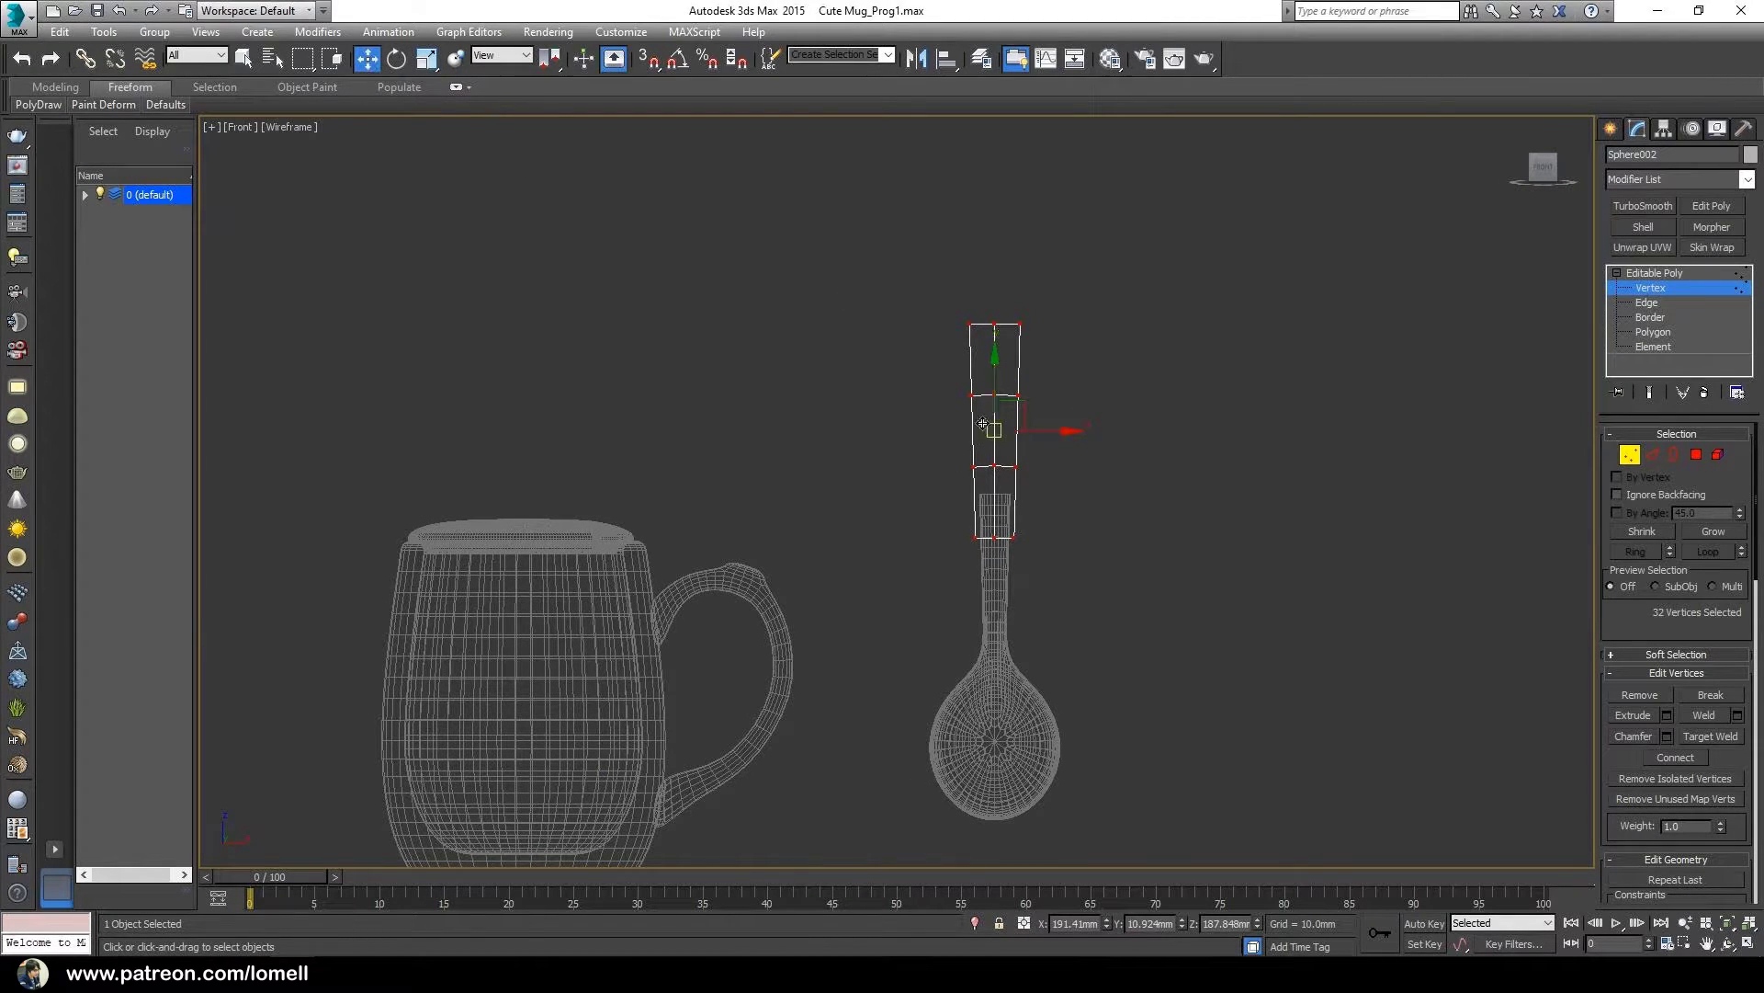
{"action": "left_click_drag", "start_coordinate": [997, 377], "coordinate": [997, 340]}
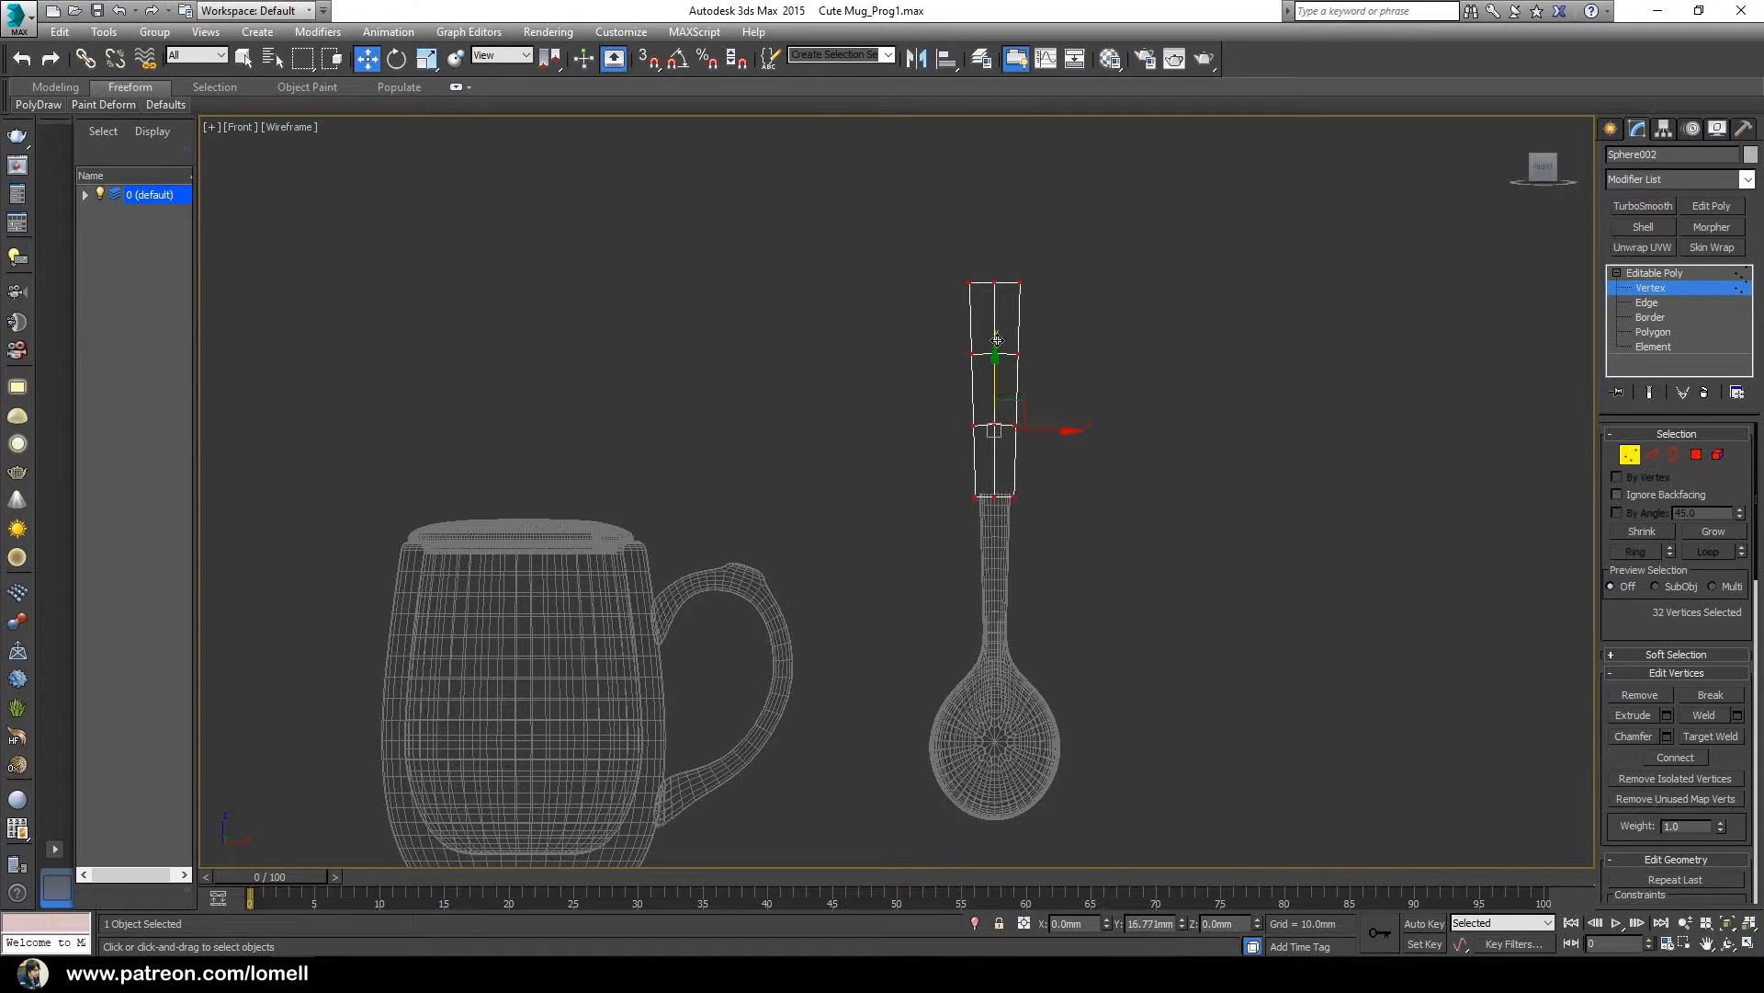
{"action": "middle_click_drag", "start_coordinate": [1028, 596], "coordinate": [1060, 555]}
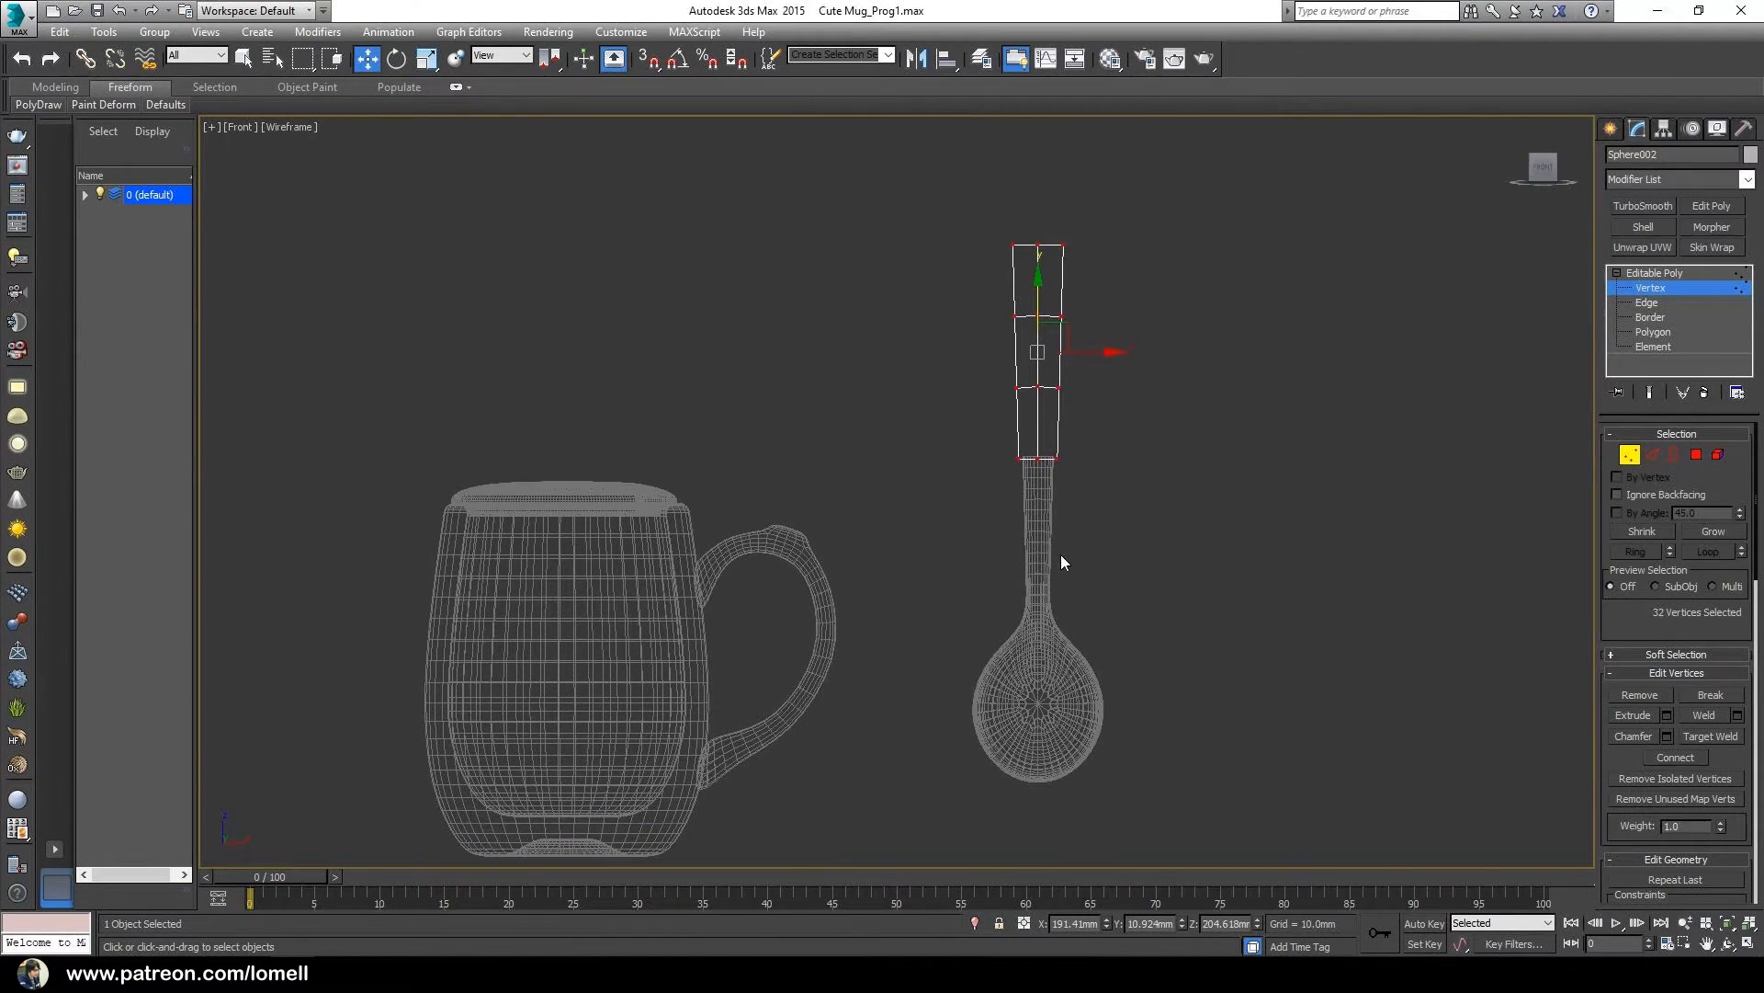
- Shorten the grip piece by scaling it along its length and lower it about 9 mm back onto the spoon handle
{"action": "left_click", "coordinate": [426, 60]}
{"action": "left_click_drag", "start_coordinate": [1040, 281], "coordinate": [1029, 328]}
{"action": "left_click", "coordinate": [367, 58]}
{"action": "middle_click_drag", "start_coordinate": [996, 562], "coordinate": [1013, 457]}
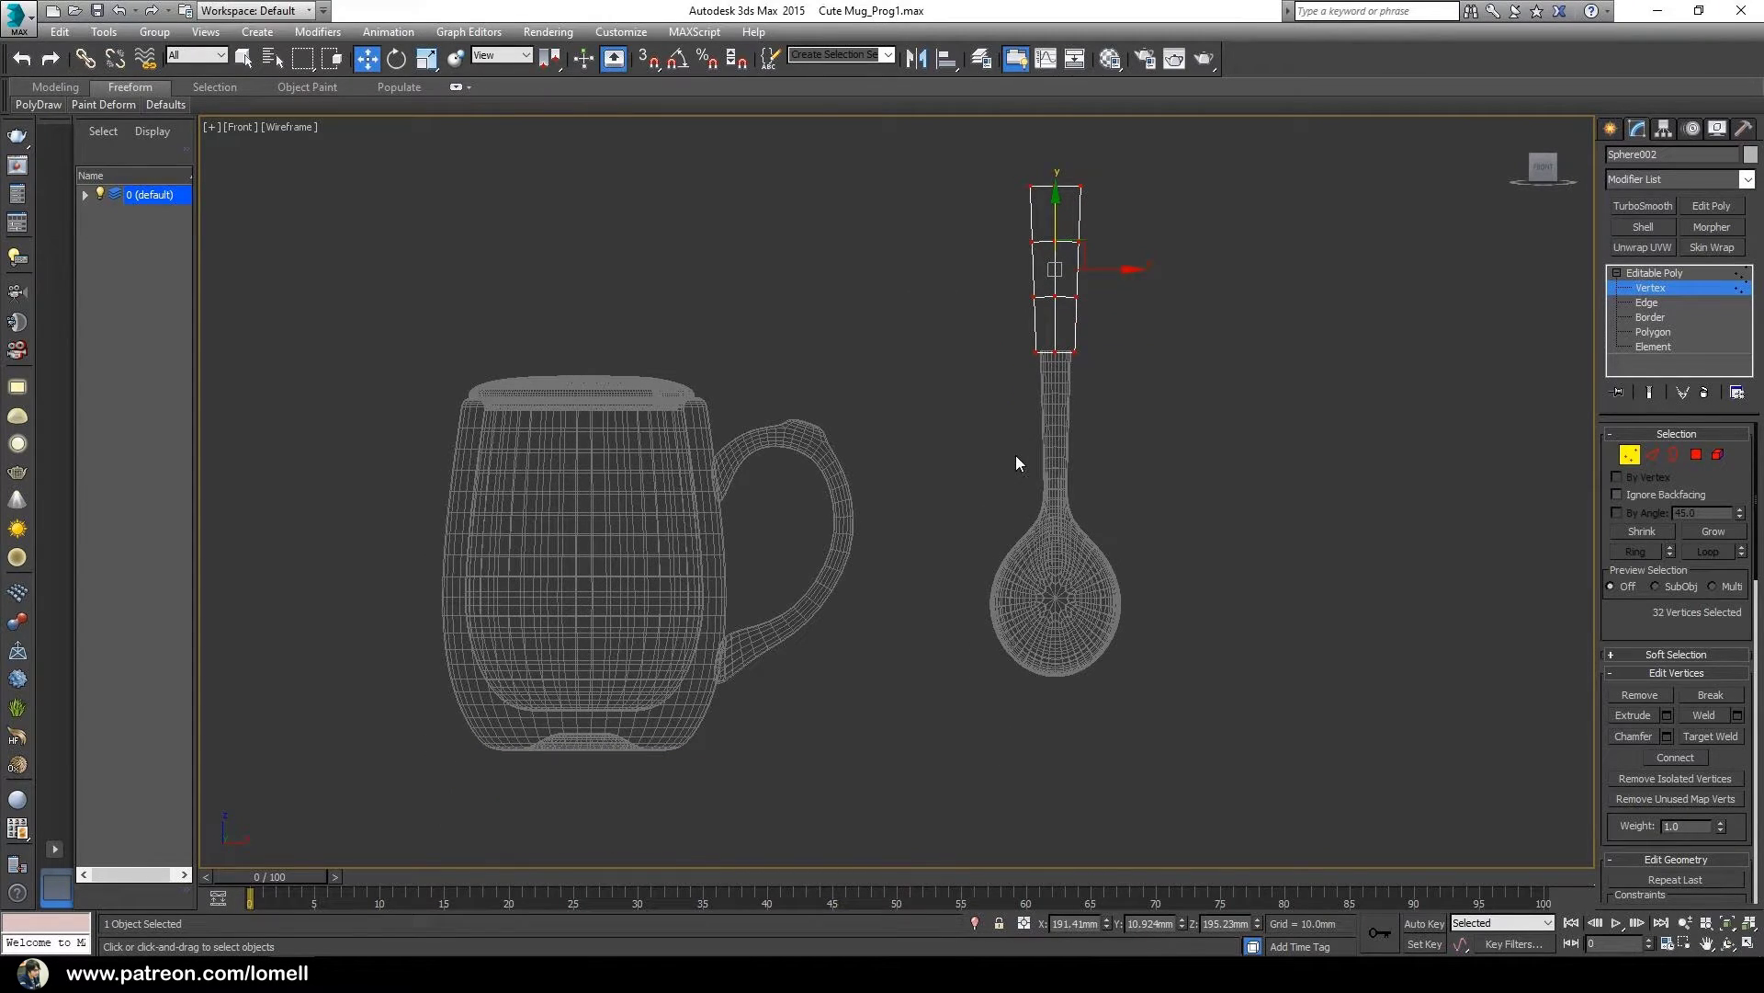
{"action": "middle_click_drag", "start_coordinate": [1022, 445], "coordinate": [945, 608]}
{"action": "key", "text": "p"}
{"action": "middle_click_drag", "start_coordinate": [945, 608], "coordinate": [965, 570], "text": "alt"}
{"action": "mouse_move", "coordinate": [965, 570]}
{"action": "middle_mouse_down", "text": "ctrl+alt"}
{"action": "mouse_move", "coordinate": [935, 458]}
{"action": "mouse_move", "coordinate": [957, 533]}
{"action": "mouse_move", "coordinate": [1002, 577]}
{"action": "middle_mouse_up", "text": "ctrl+alt"}
{"action": "key", "text": "F3"}
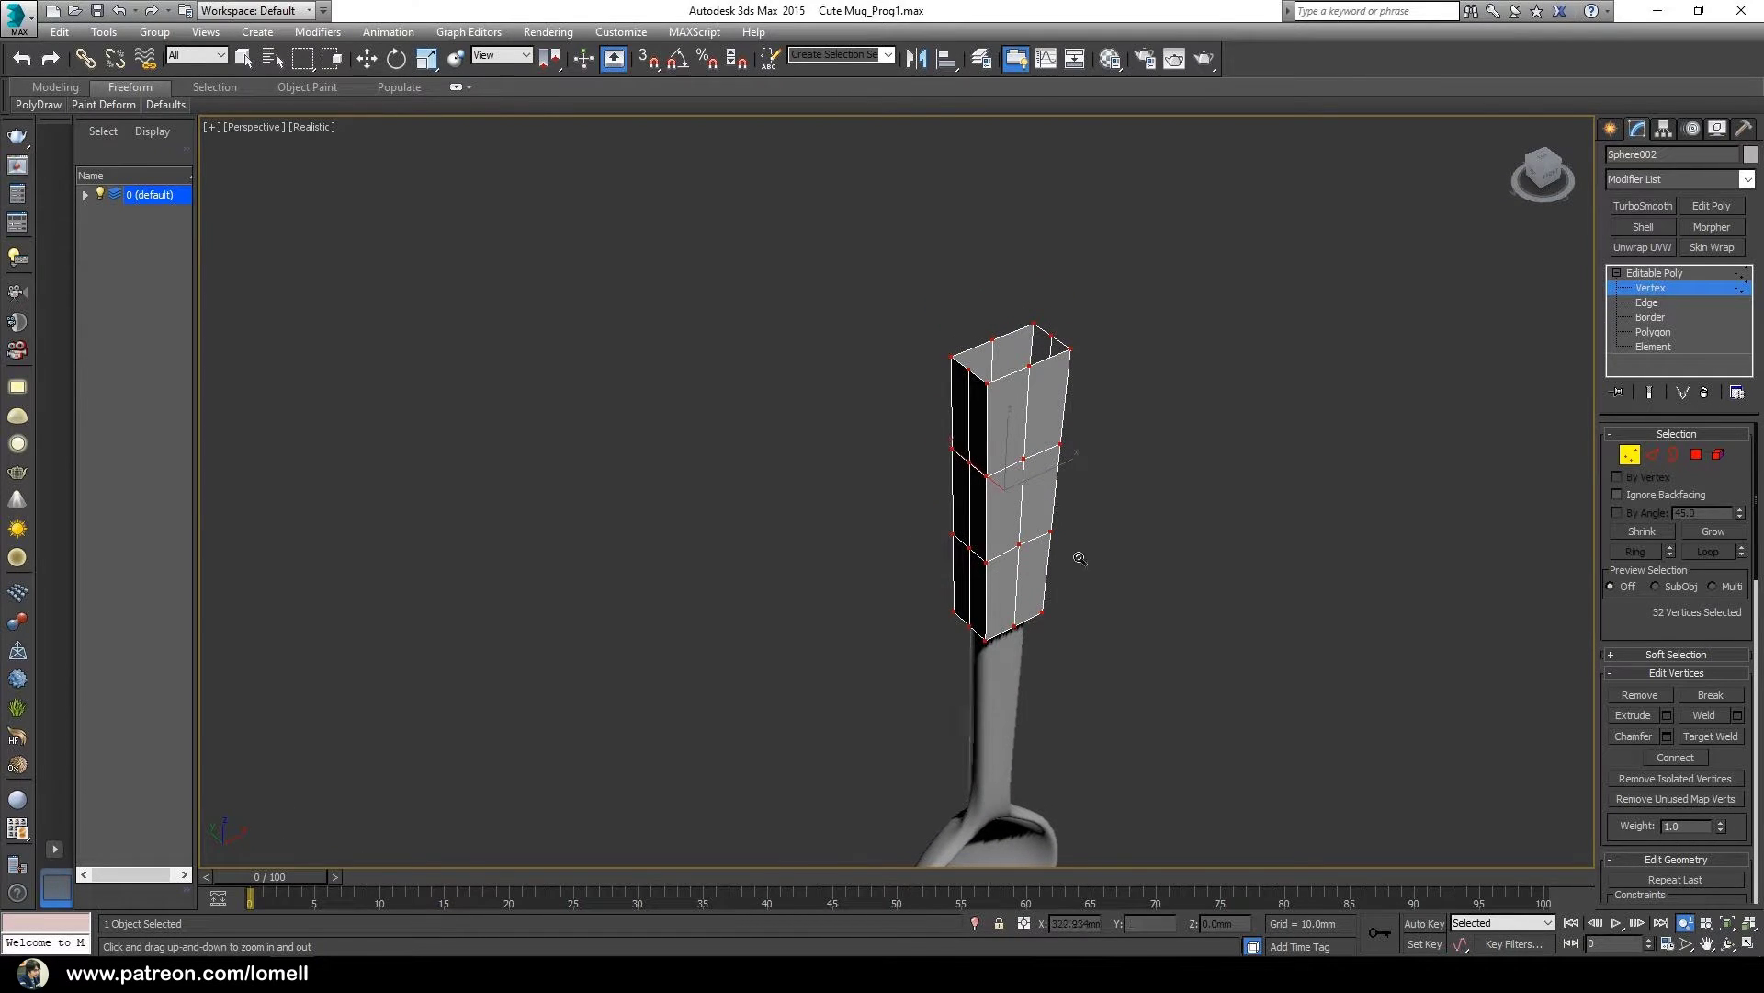
- Select the open borders at both ends of the grip piece and cap them
{"action": "left_click", "coordinate": [1651, 317]}
{"action": "key", "text": "w"}
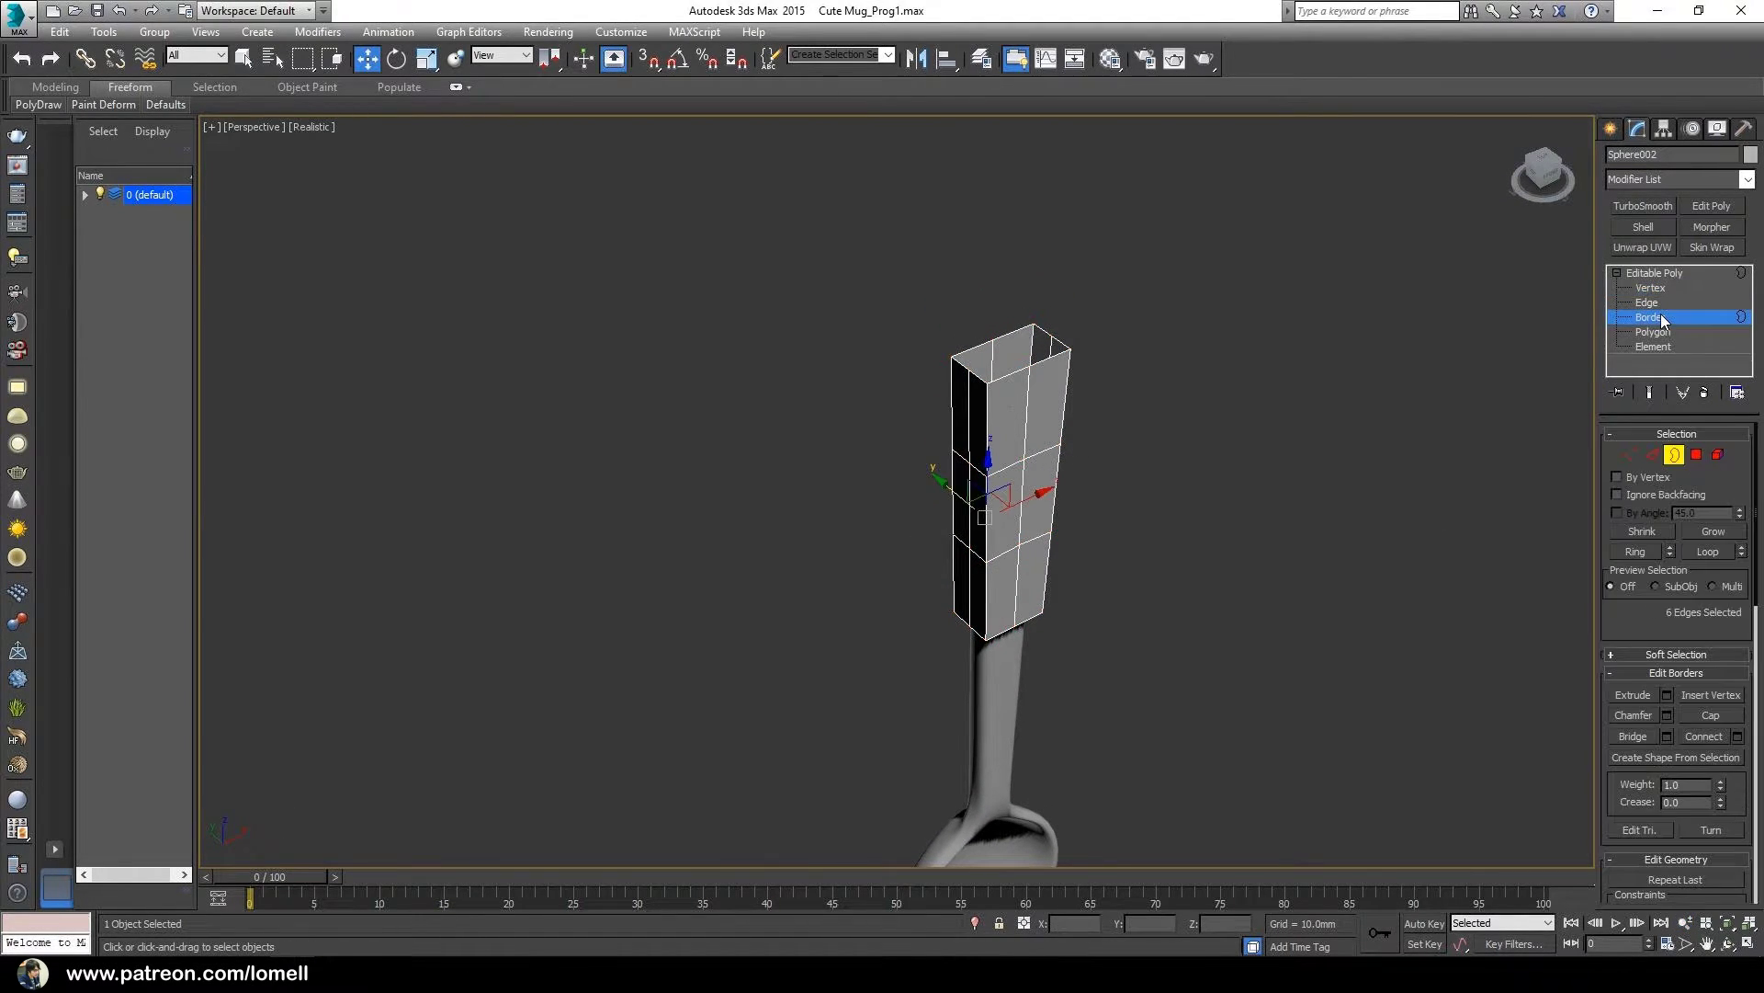
{"action": "left_click_drag", "start_coordinate": [1180, 288], "coordinate": [982, 387]}
{"action": "middle_click_drag", "start_coordinate": [1132, 599], "coordinate": [924, 484], "text": "alt"}
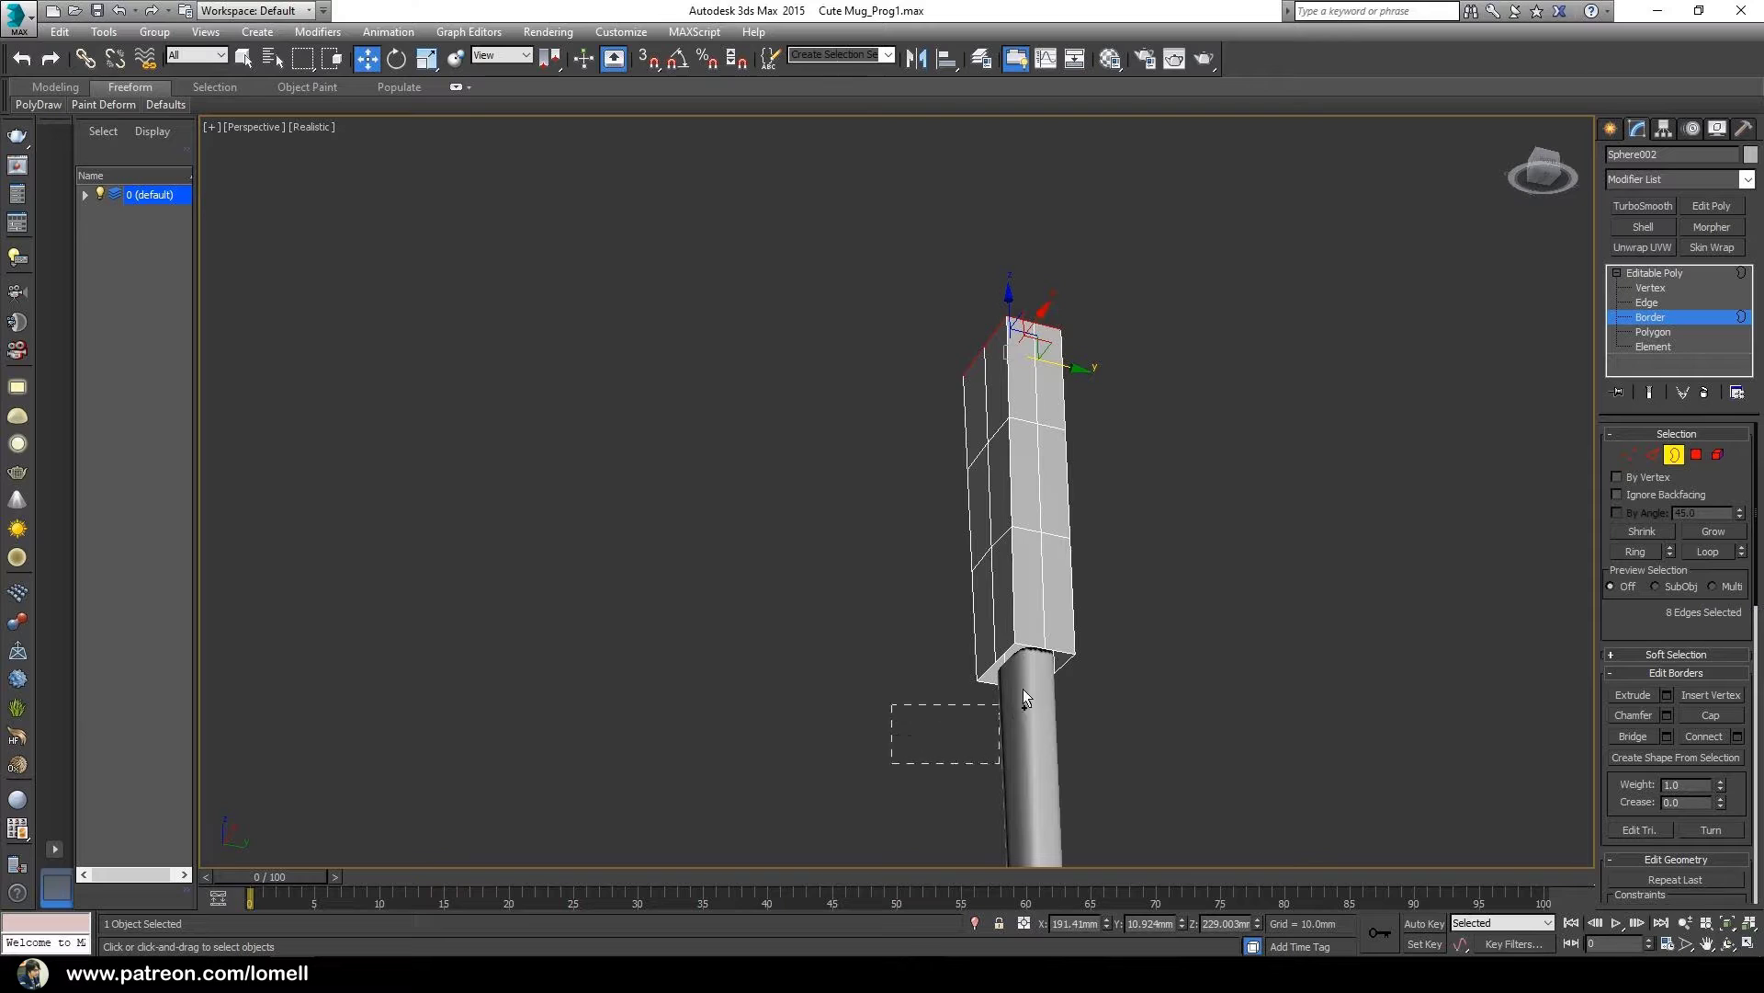
{"action": "left_click_drag", "start_coordinate": [1100, 621], "coordinate": [1108, 615], "text": "ctrl"}
{"action": "middle_click_drag", "start_coordinate": [1108, 616], "coordinate": [964, 453], "text": "alt"}
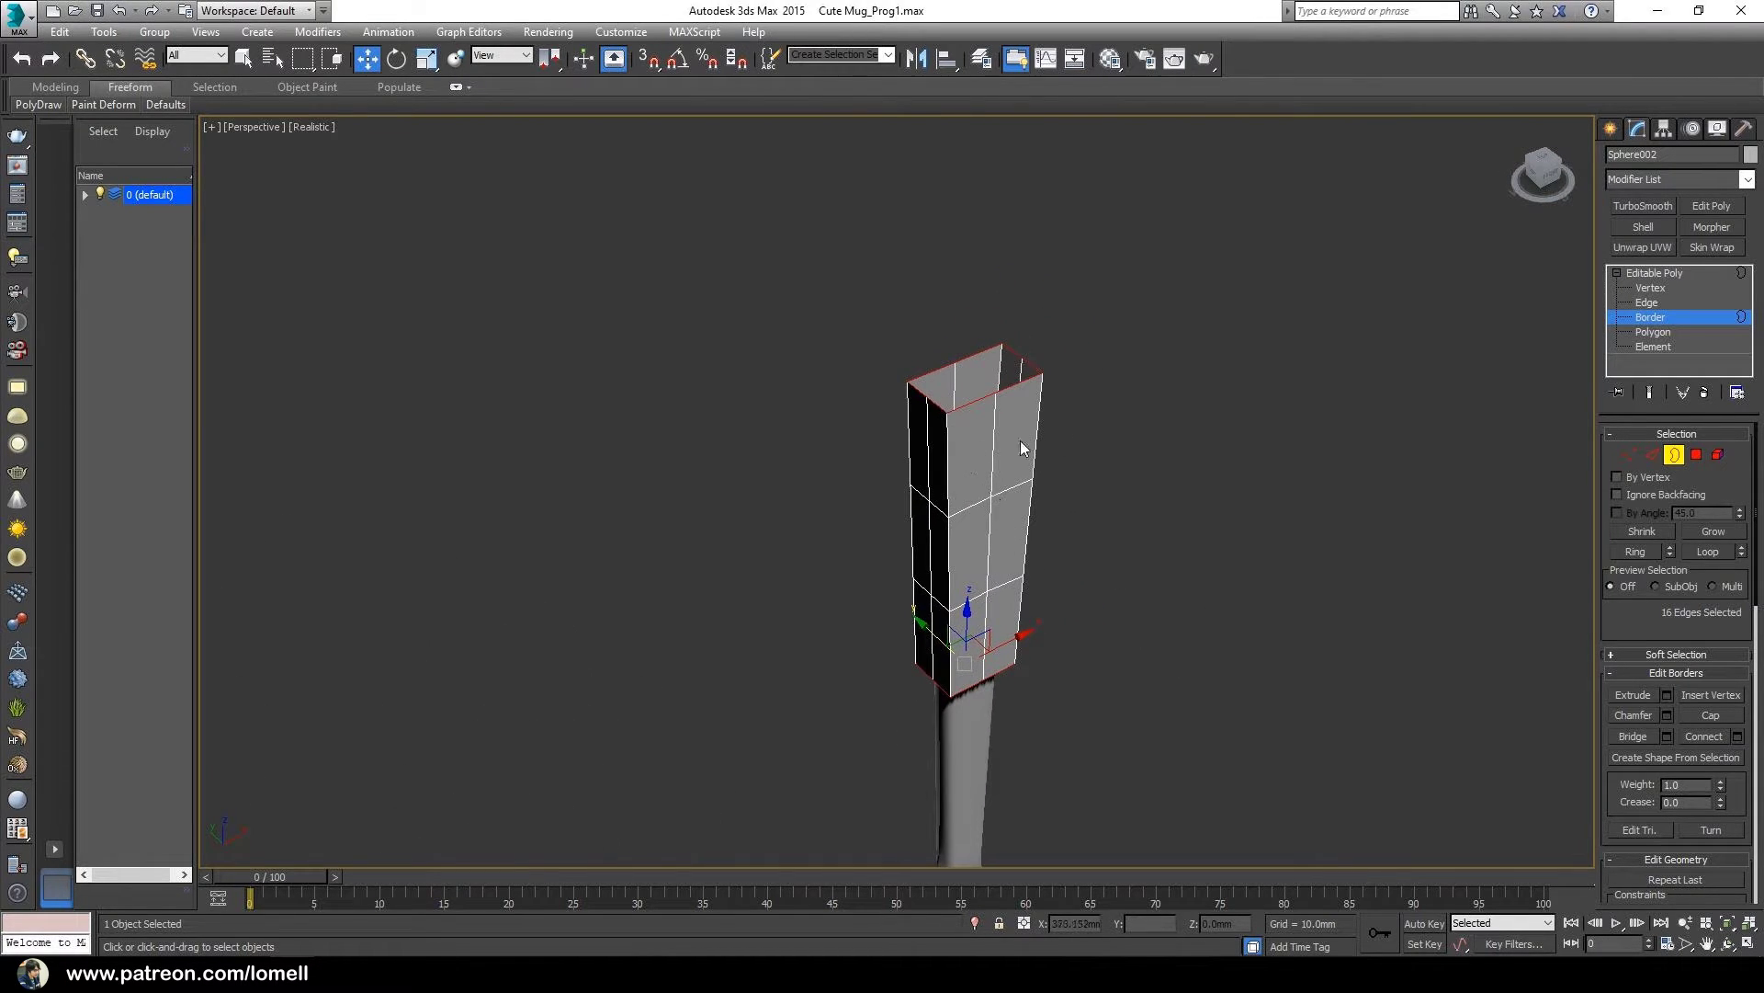
{"action": "right_click", "coordinate": [1246, 386]}
{"action": "left_click", "coordinate": [1215, 436]}
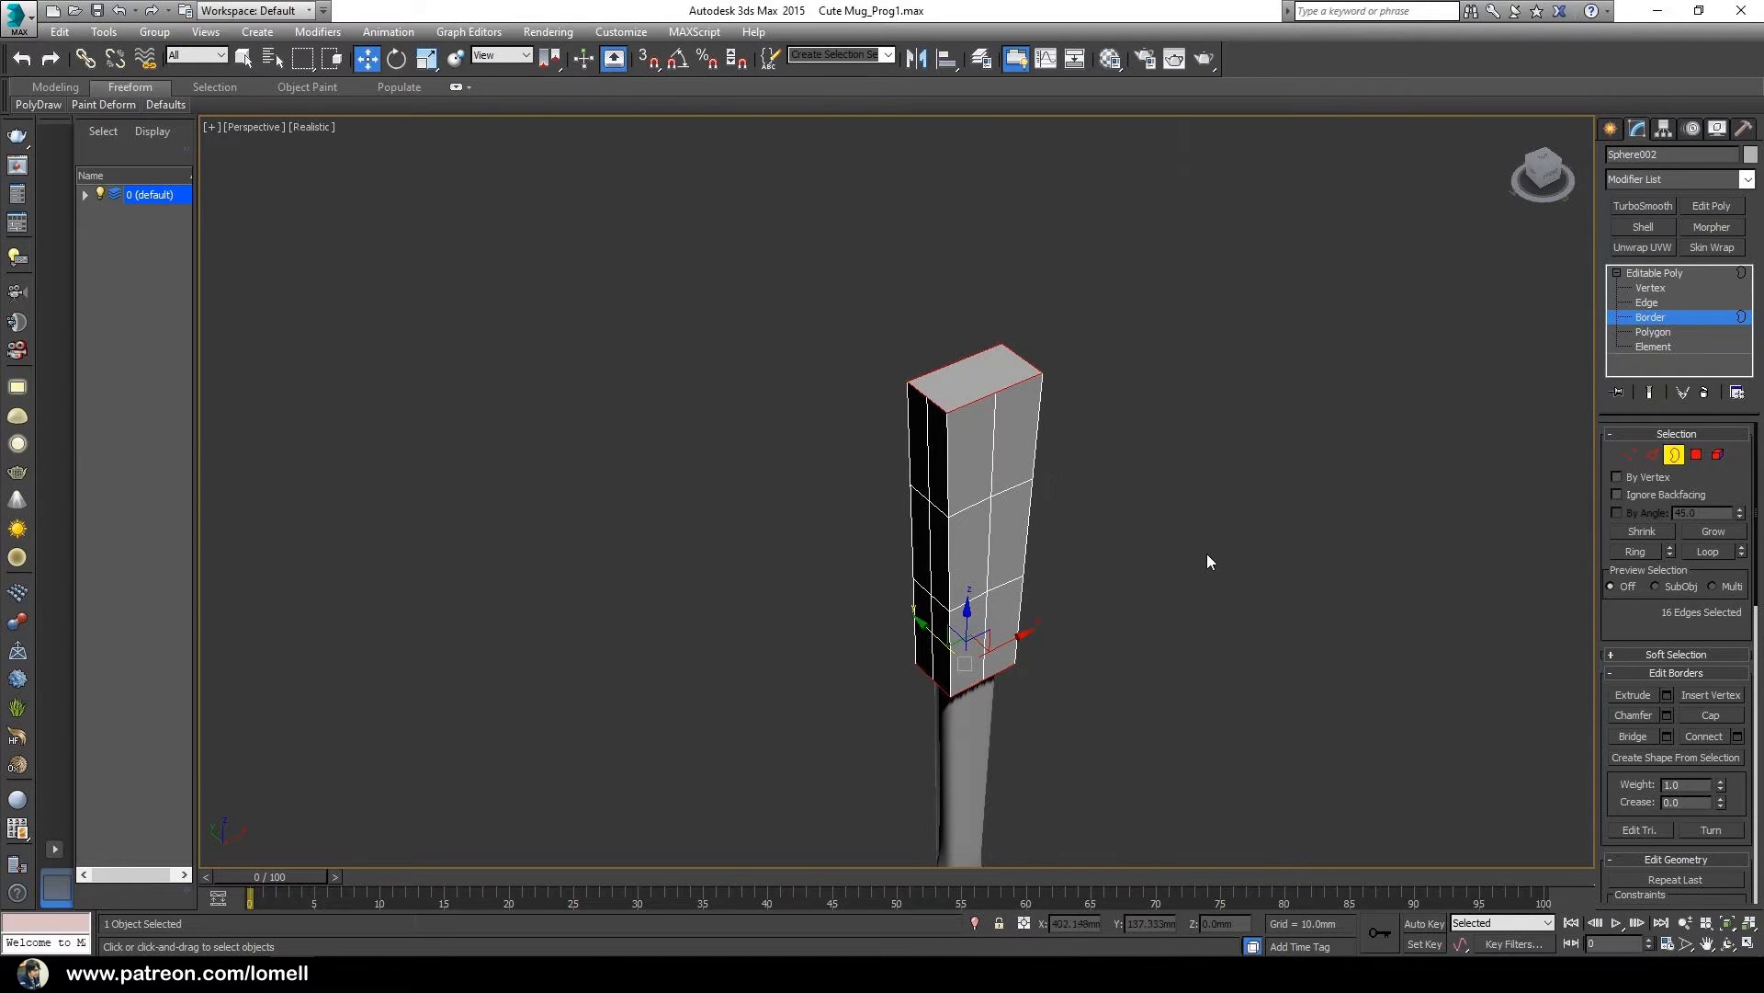
- Select the polygons capping both ends of the grip piece and isolate the piece from the rest of the scene
{"action": "left_click", "coordinate": [1645, 332]}
{"action": "left_click", "coordinate": [948, 378]}
{"action": "middle_click_drag", "start_coordinate": [949, 377], "coordinate": [823, 474], "text": "alt"}
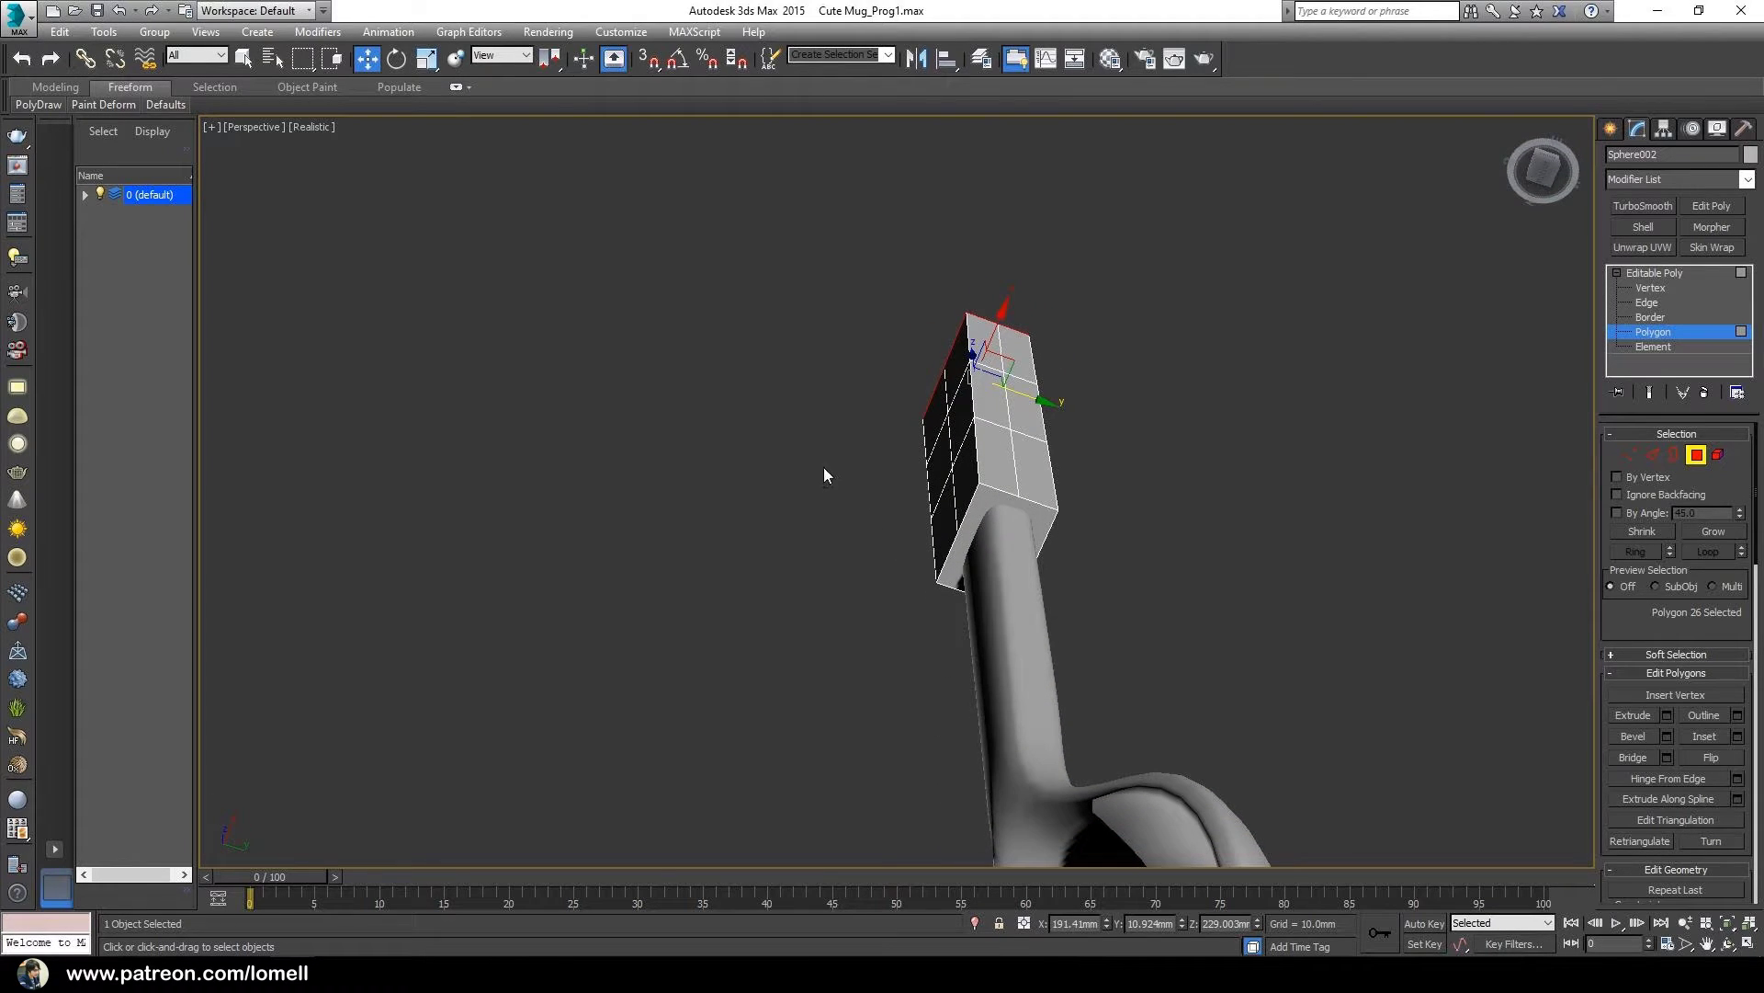
{"action": "left_click", "coordinate": [1010, 506]}
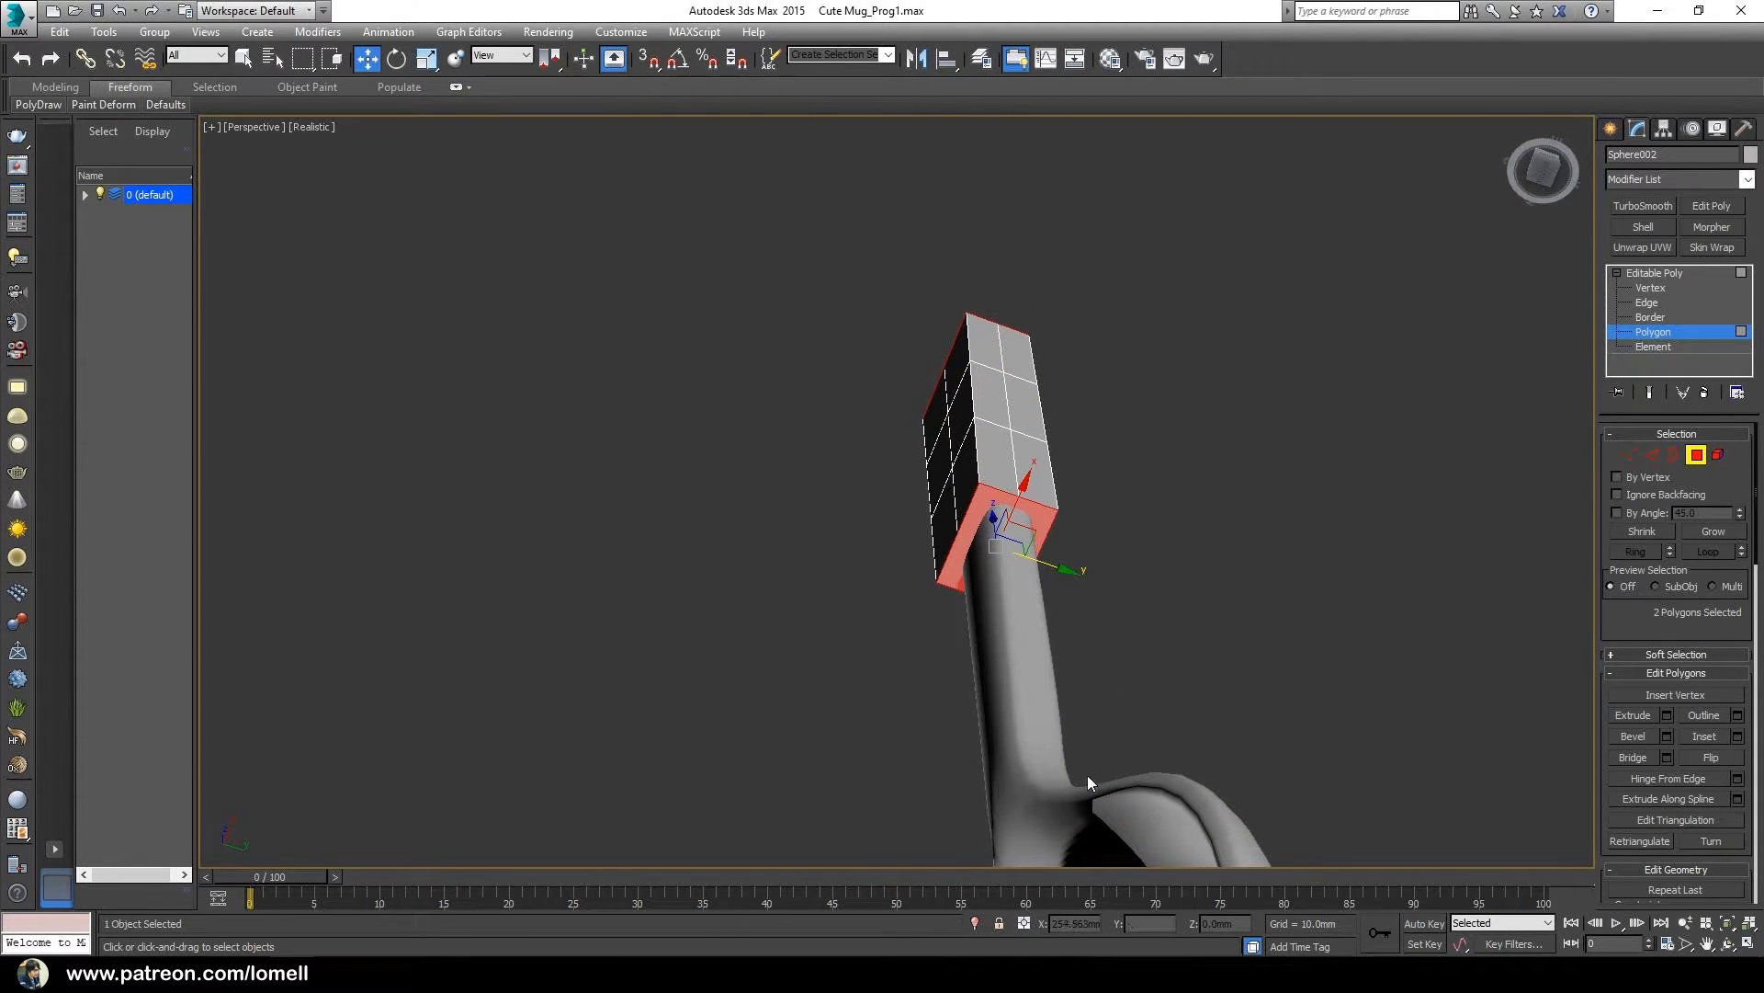
{"action": "left_click", "coordinate": [976, 923]}
{"action": "middle_click_drag", "start_coordinate": [908, 538], "coordinate": [1101, 549], "text": "alt"}
{"action": "key", "text": "alt+z"}
{"action": "left_click_drag", "start_coordinate": [942, 509], "coordinate": [981, 567]}
{"action": "middle_click_drag", "start_coordinate": [981, 567], "coordinate": [971, 702], "text": "alt"}
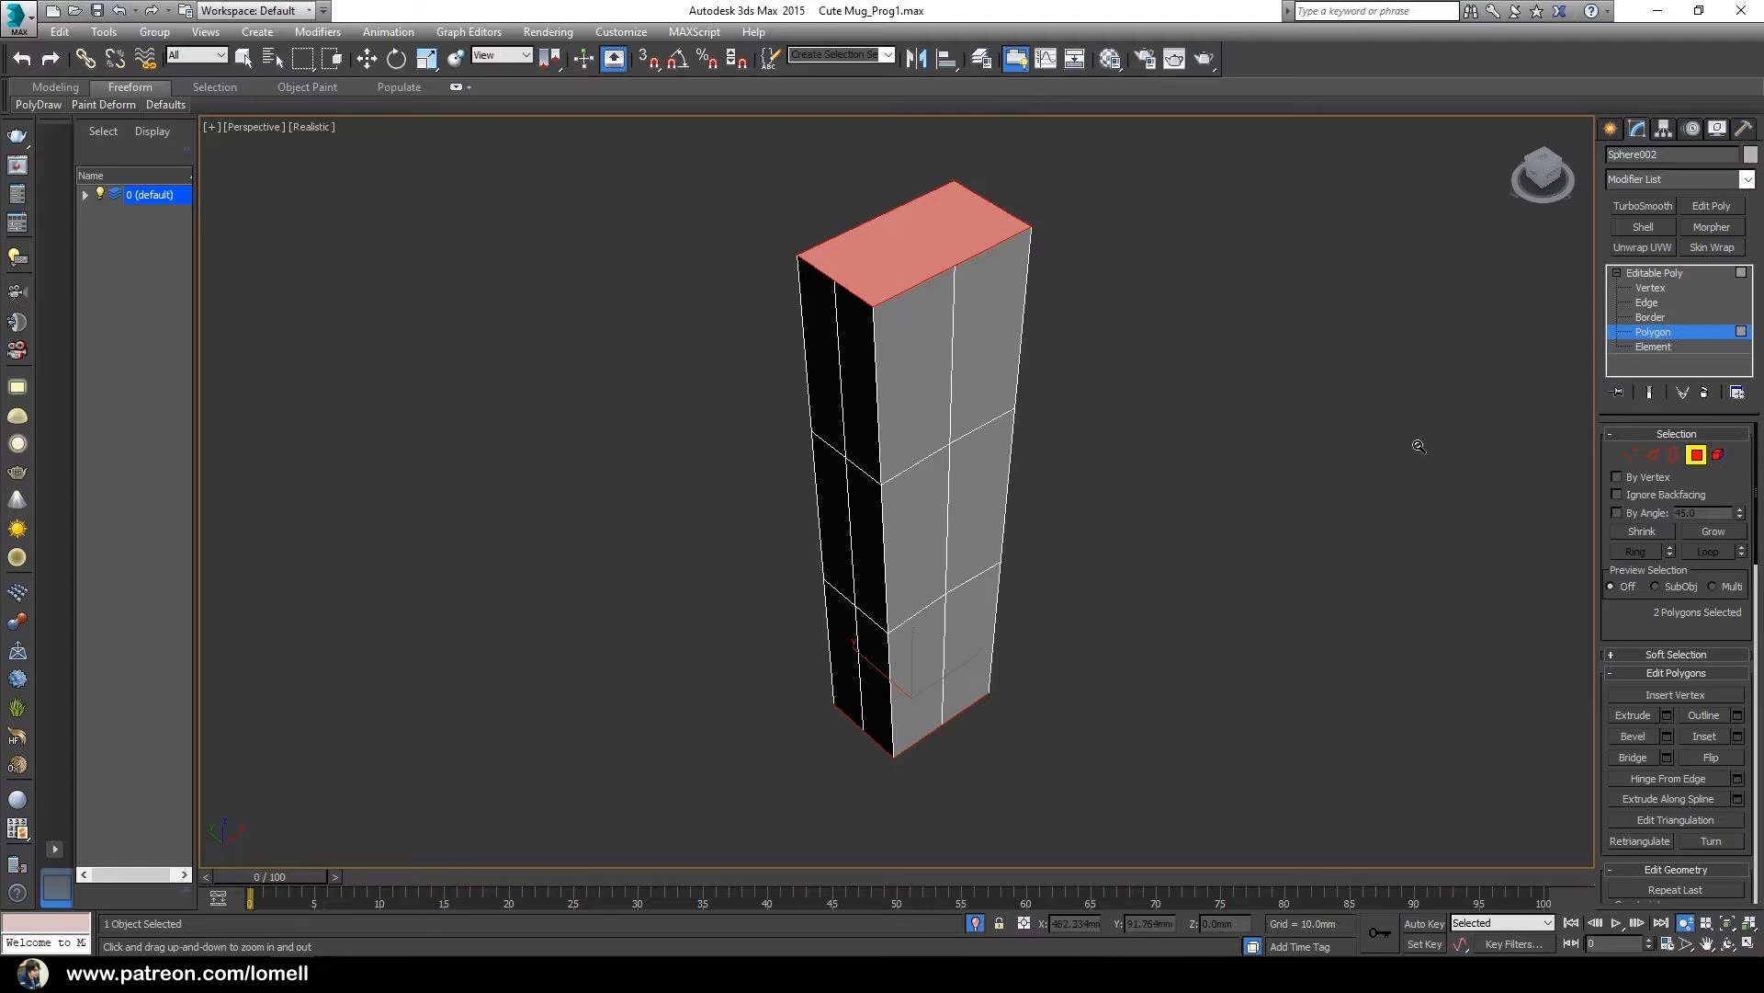
- Inset the selected cap polygons slightly so a narrow border of faces runs around each end of the grip piece
{"action": "right_click", "coordinate": [1380, 389]}
{"action": "right_click", "coordinate": [1374, 385]}
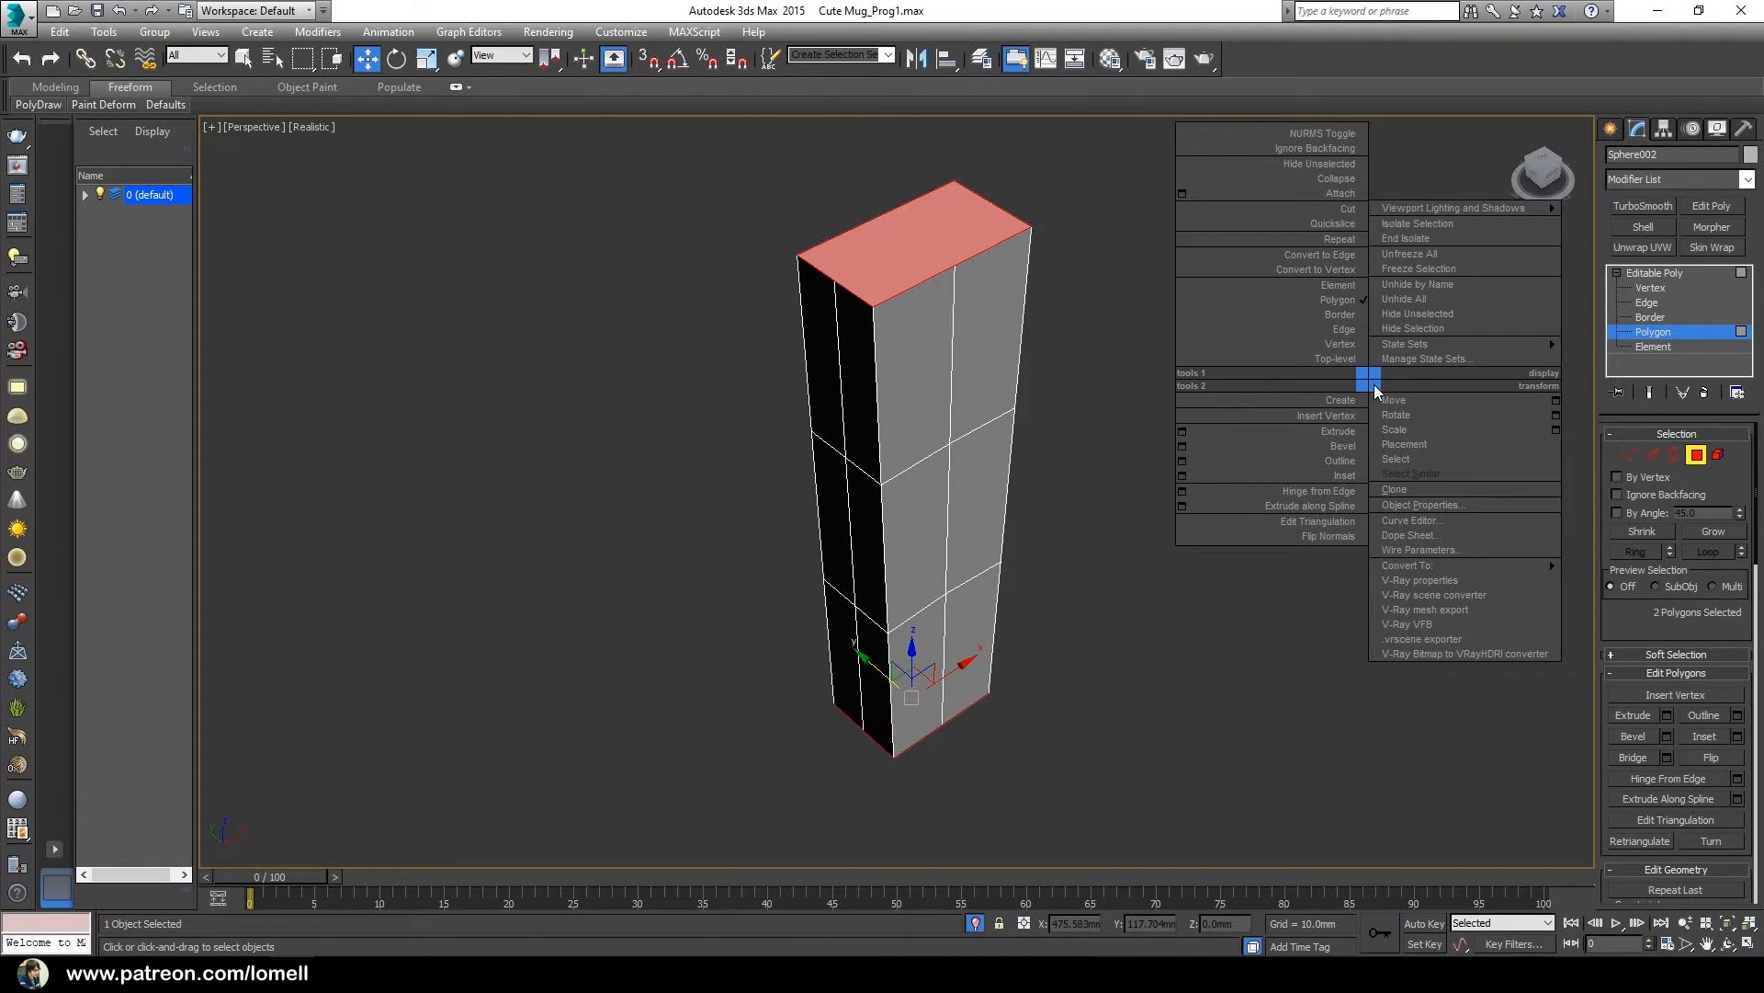
{"action": "left_click", "coordinate": [1337, 476]}
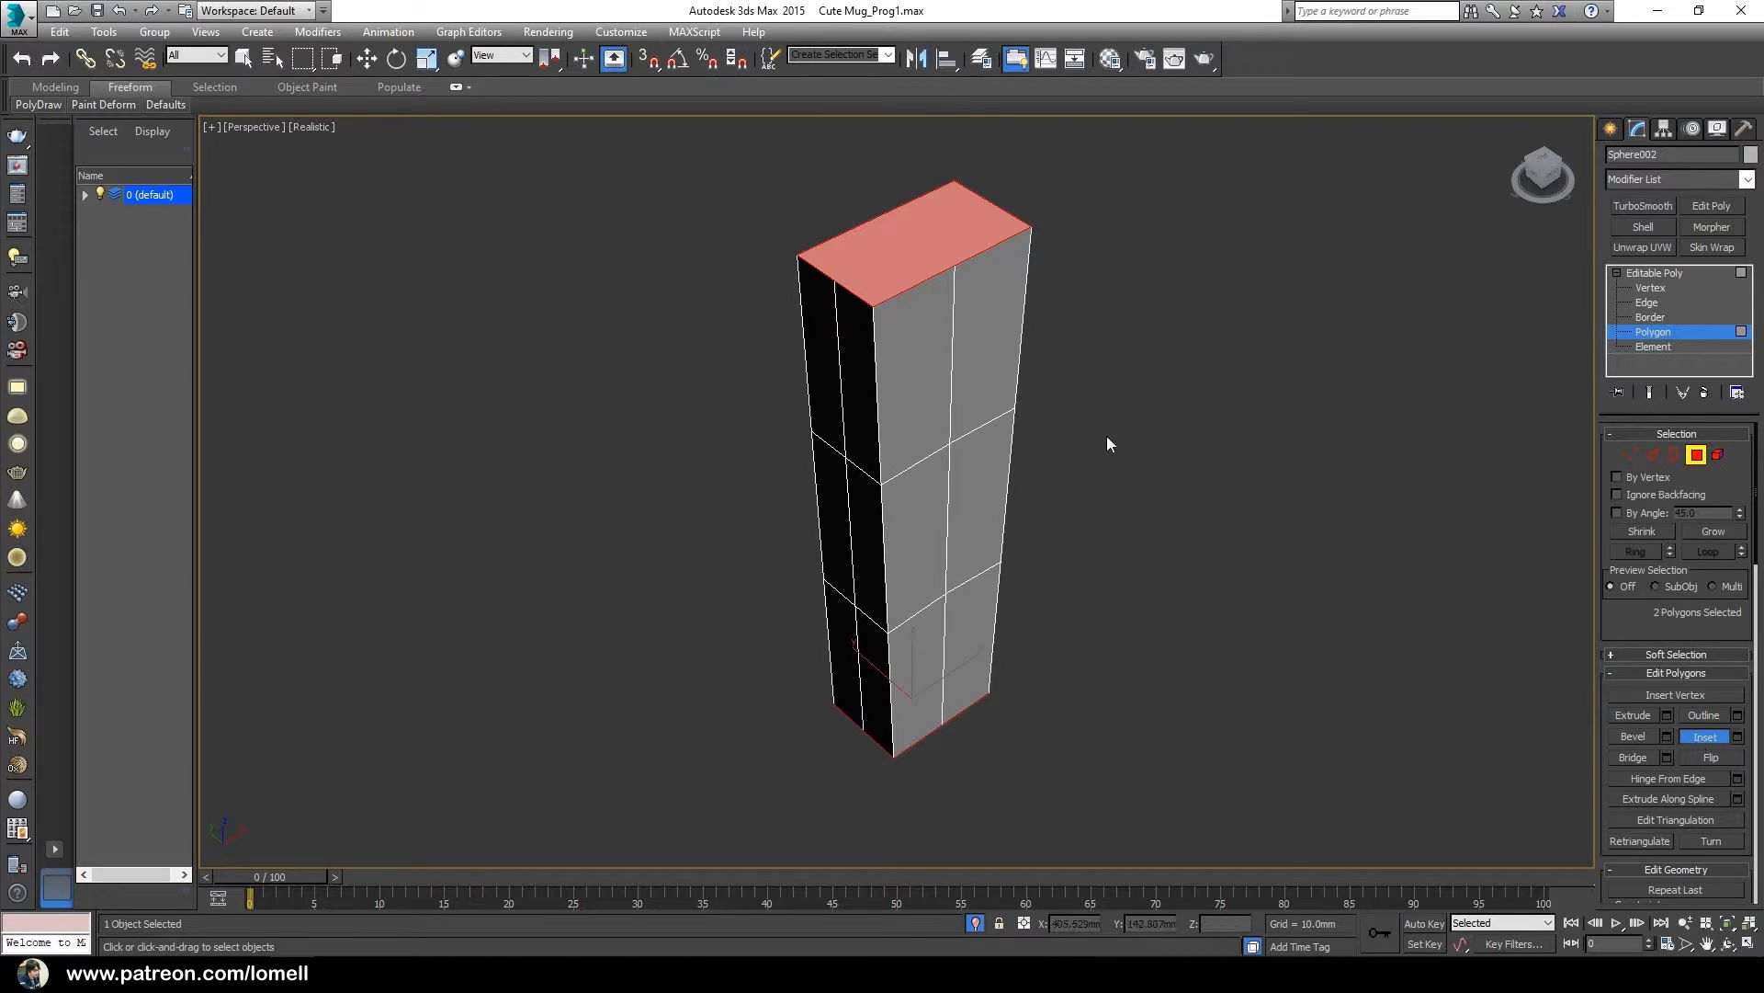
{"action": "scroll", "coordinate": [1001, 459], "scroll_direction": "up", "scroll_amount": 4}
{"action": "middle_click_drag", "start_coordinate": [821, 487], "coordinate": [935, 531], "text": "alt"}
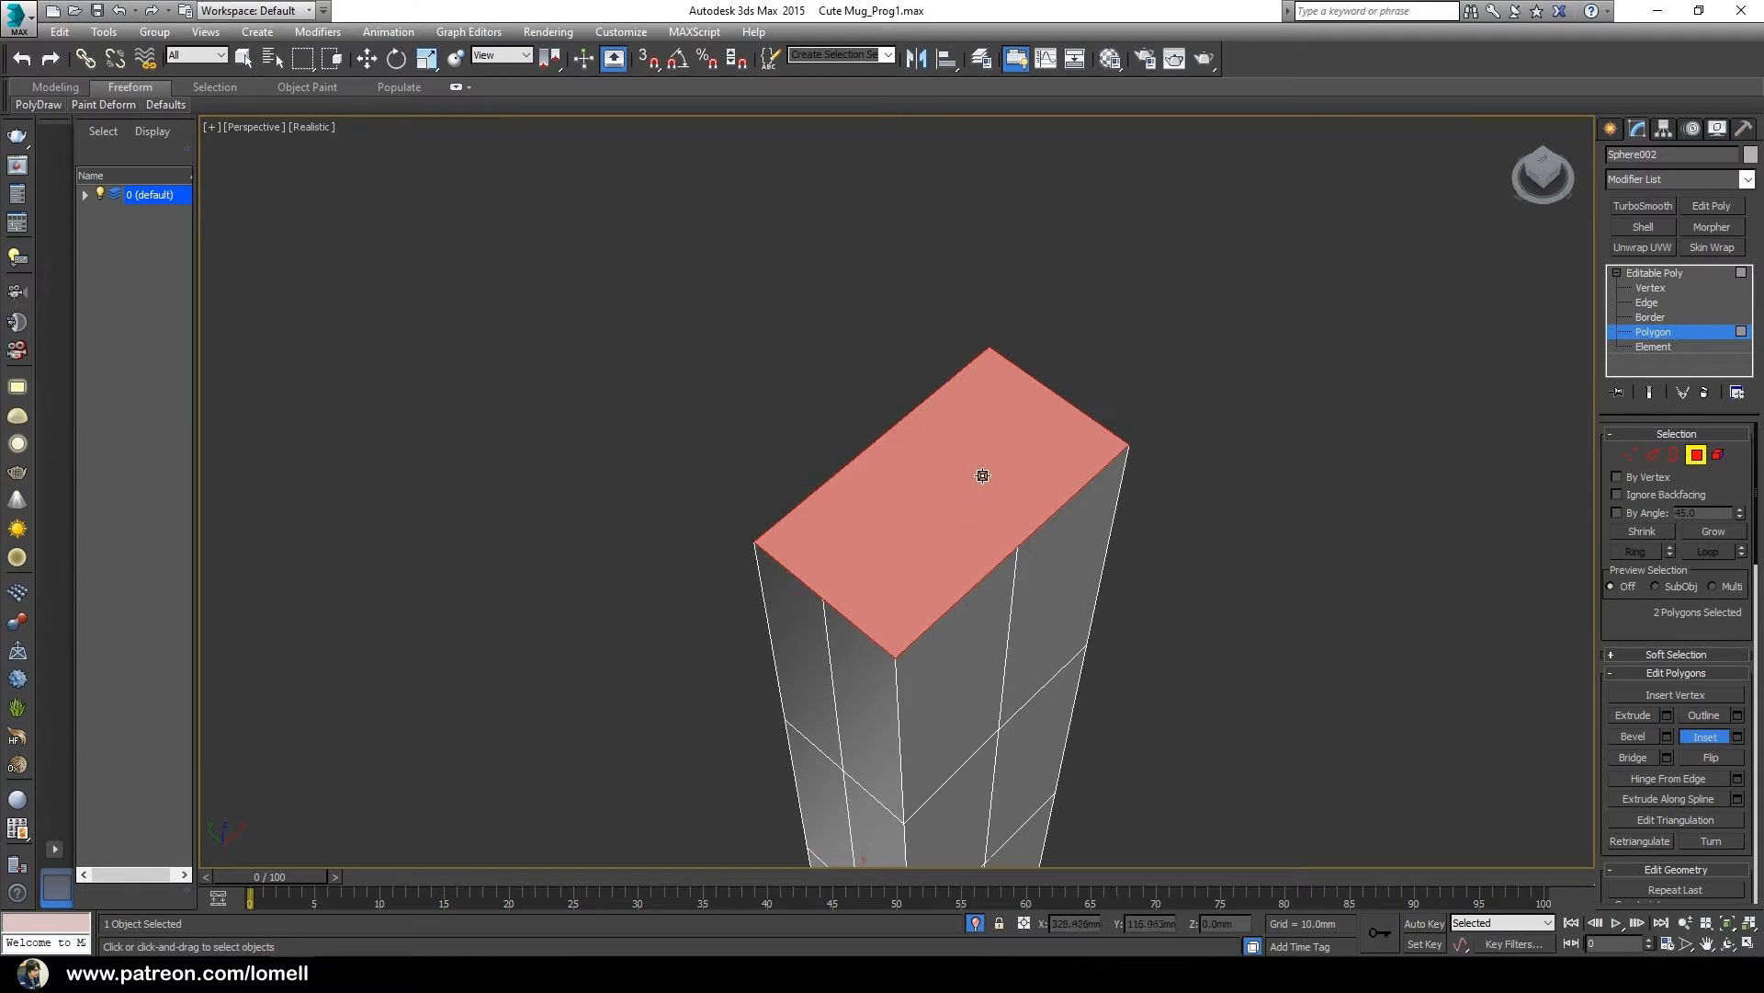
{"action": "left_click_drag", "start_coordinate": [989, 355], "coordinate": [990, 367]}
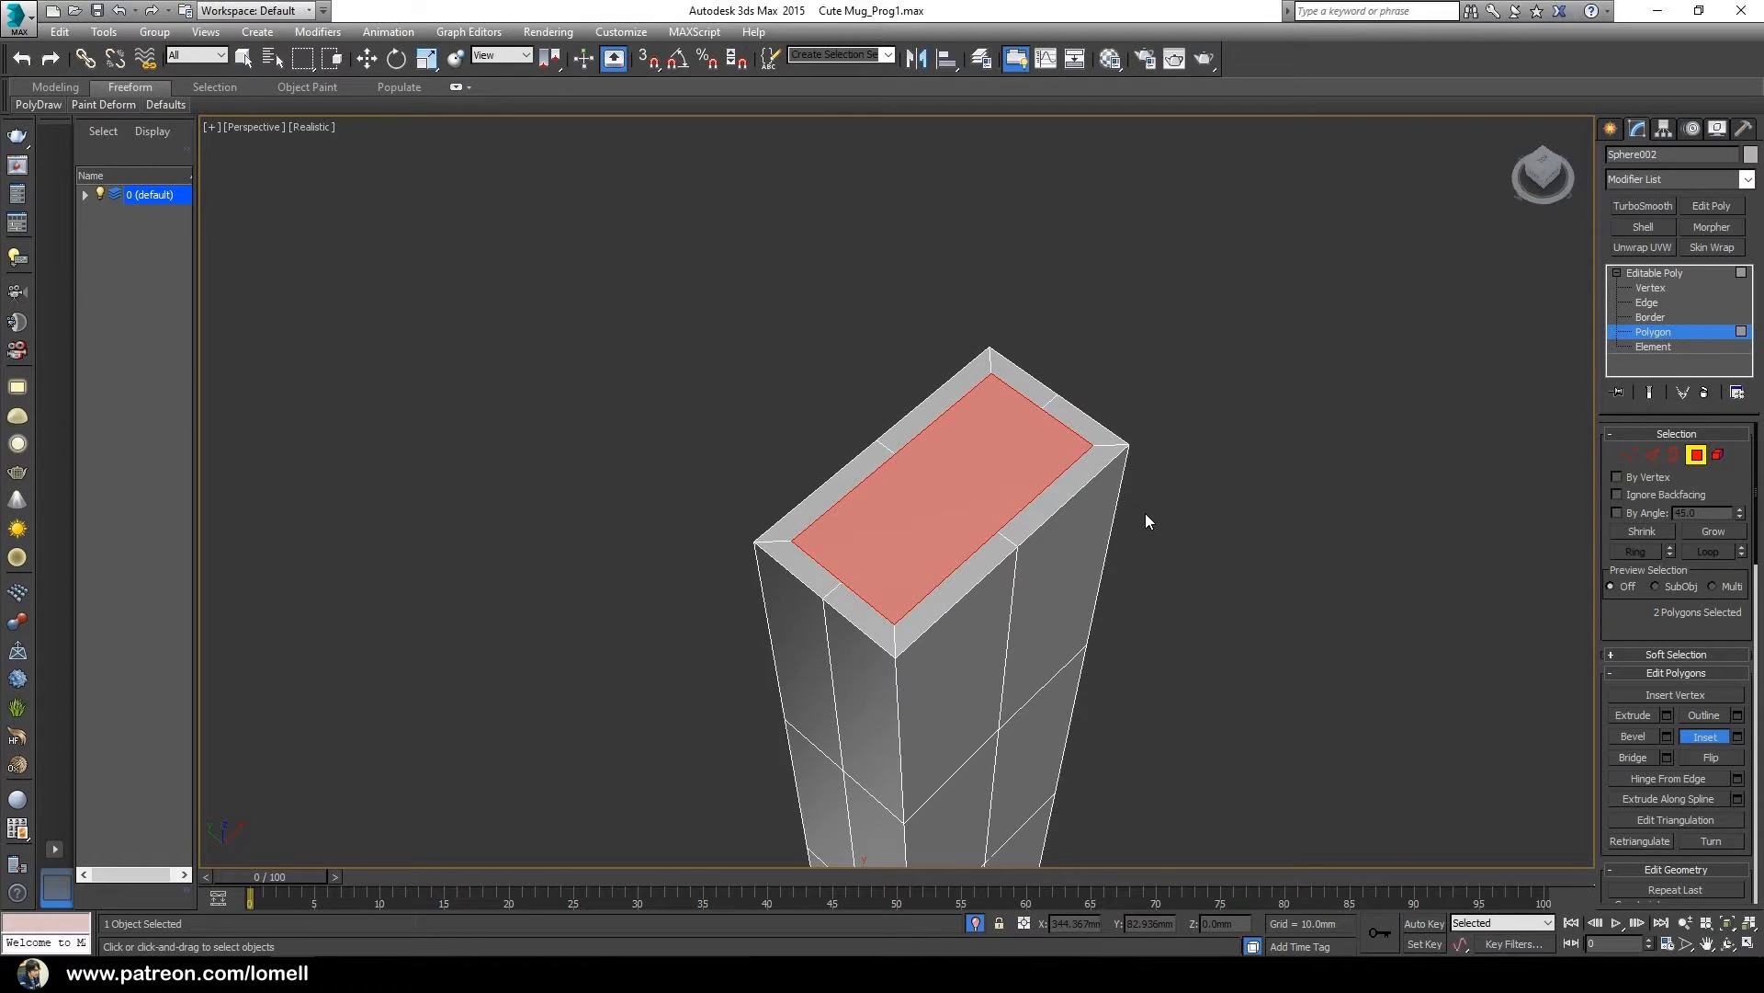
{"action": "key", "text": "w"}
- Turn on vertex snapping and cut the inset upper cap lengthwise and crosswise between the mid-side vertices, dividing it into four faces
{"action": "right_click", "coordinate": [1329, 512]}
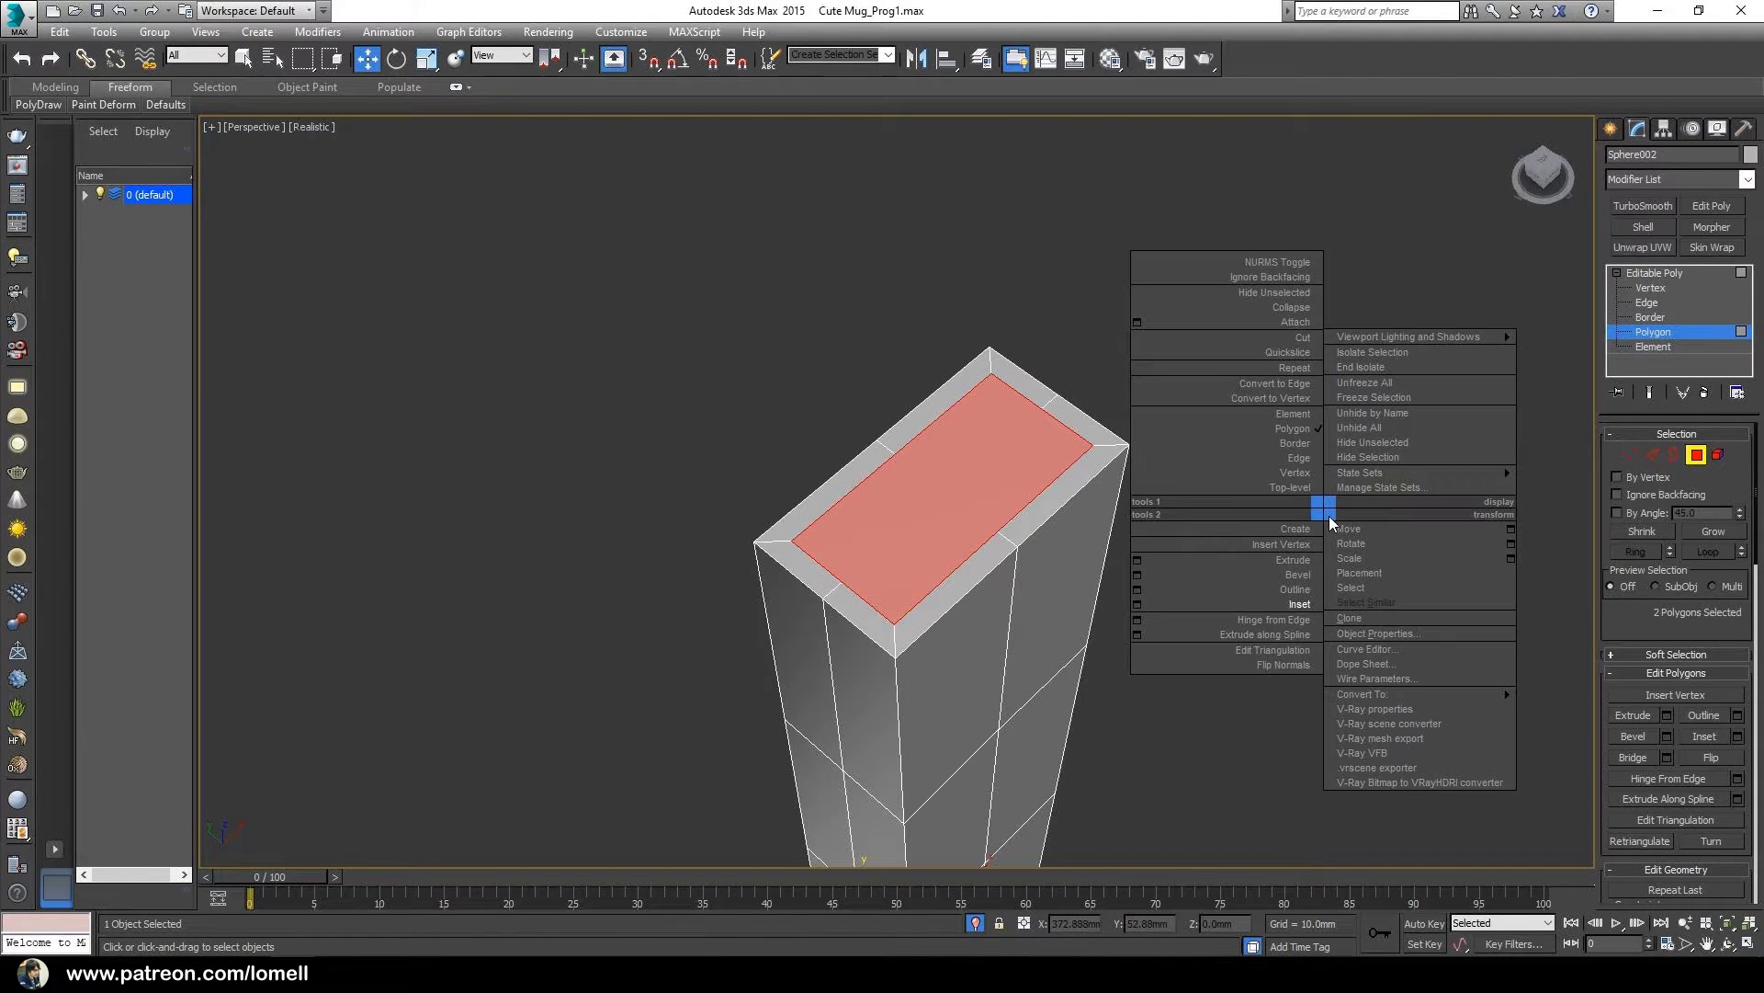
{"action": "left_click", "coordinate": [1305, 340]}
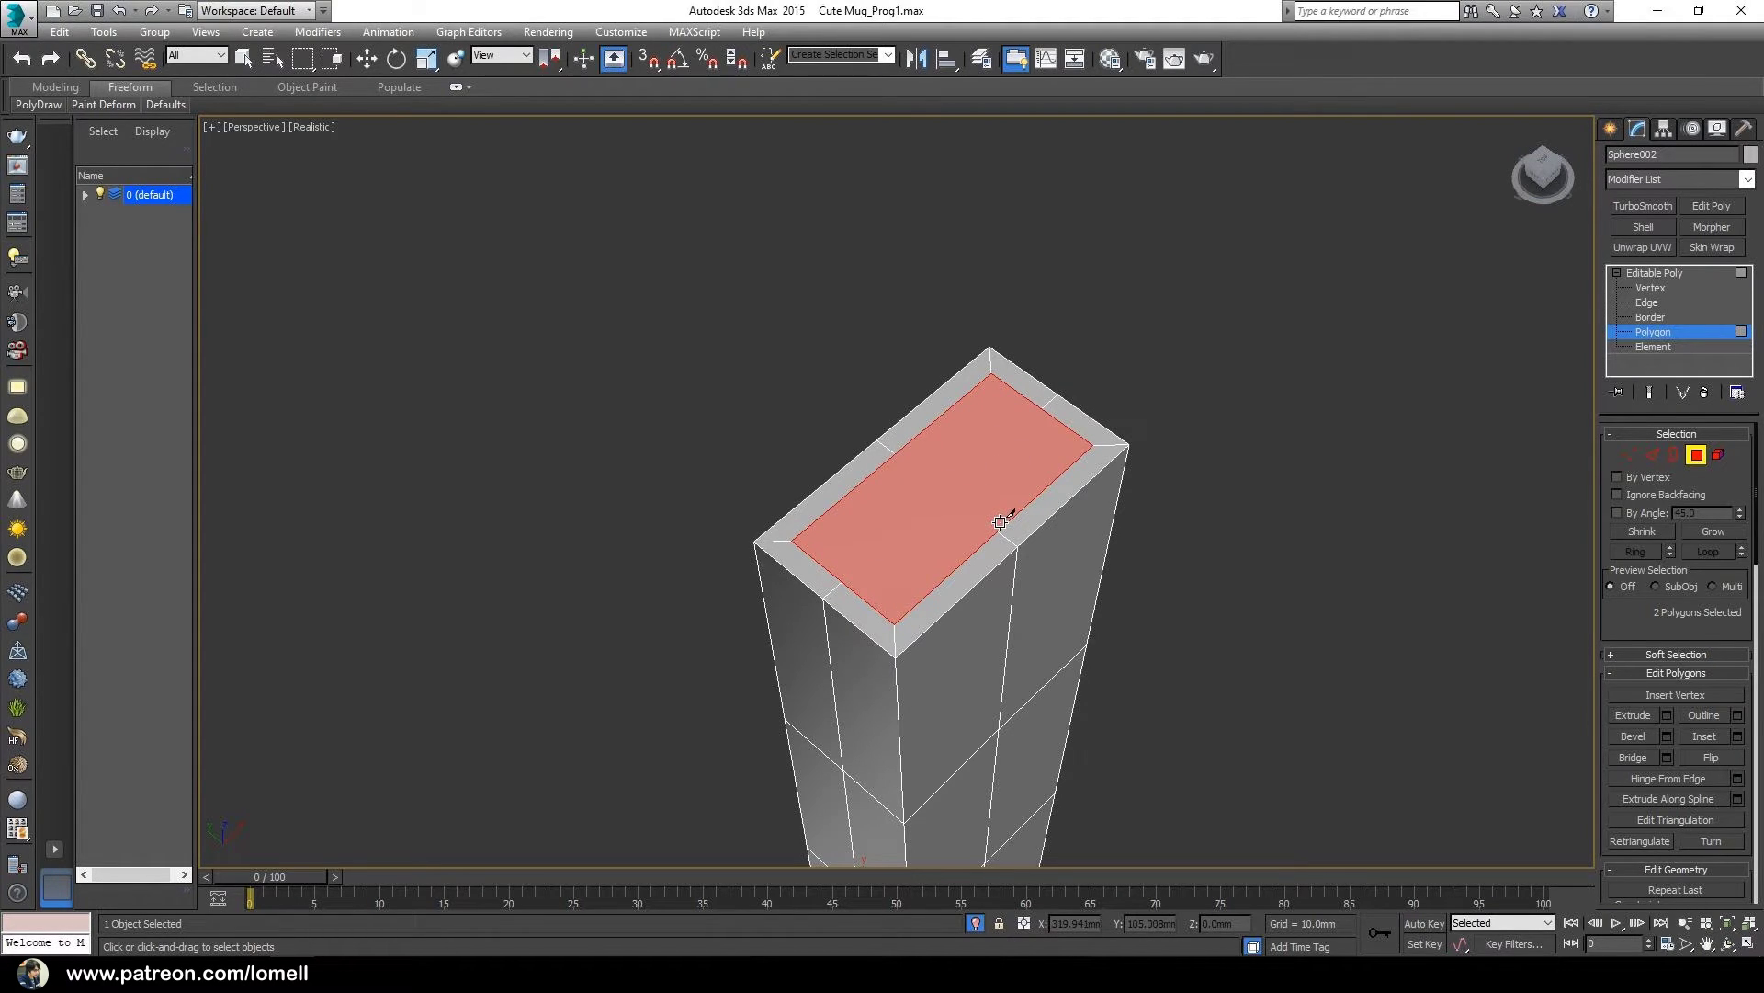
{"action": "left_click", "coordinate": [648, 61]}
{"action": "right_click", "coordinate": [648, 61]}
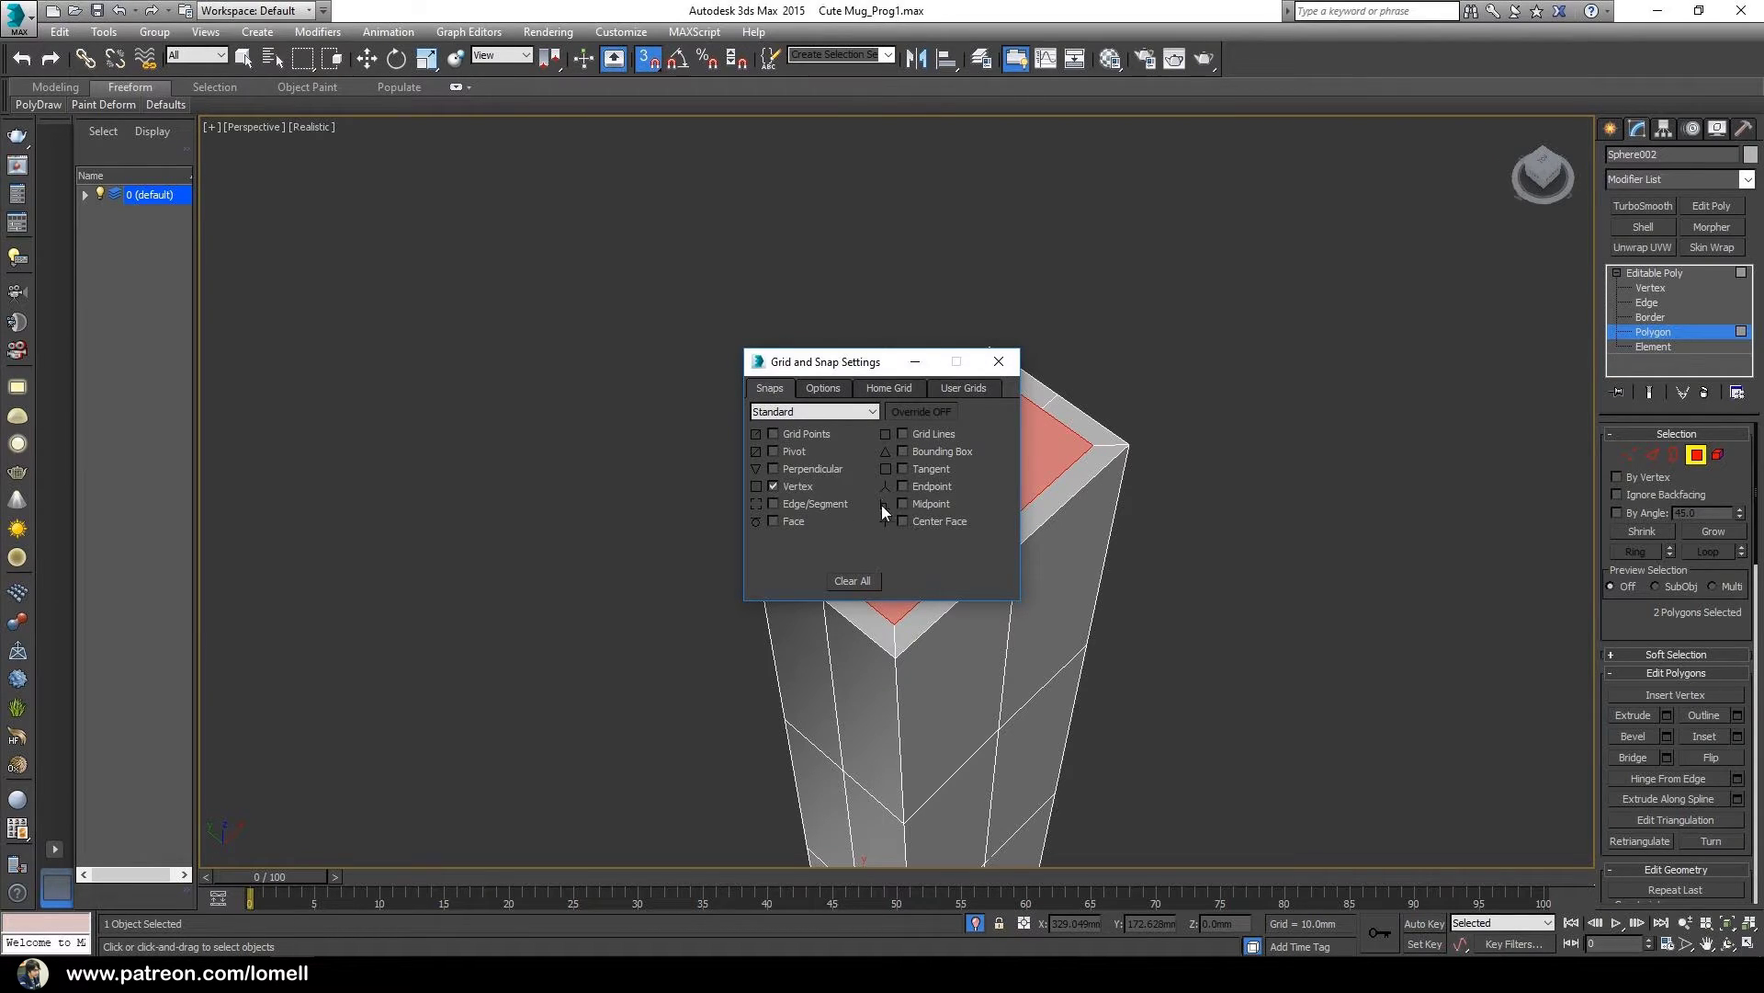
{"action": "left_click", "coordinate": [999, 362]}
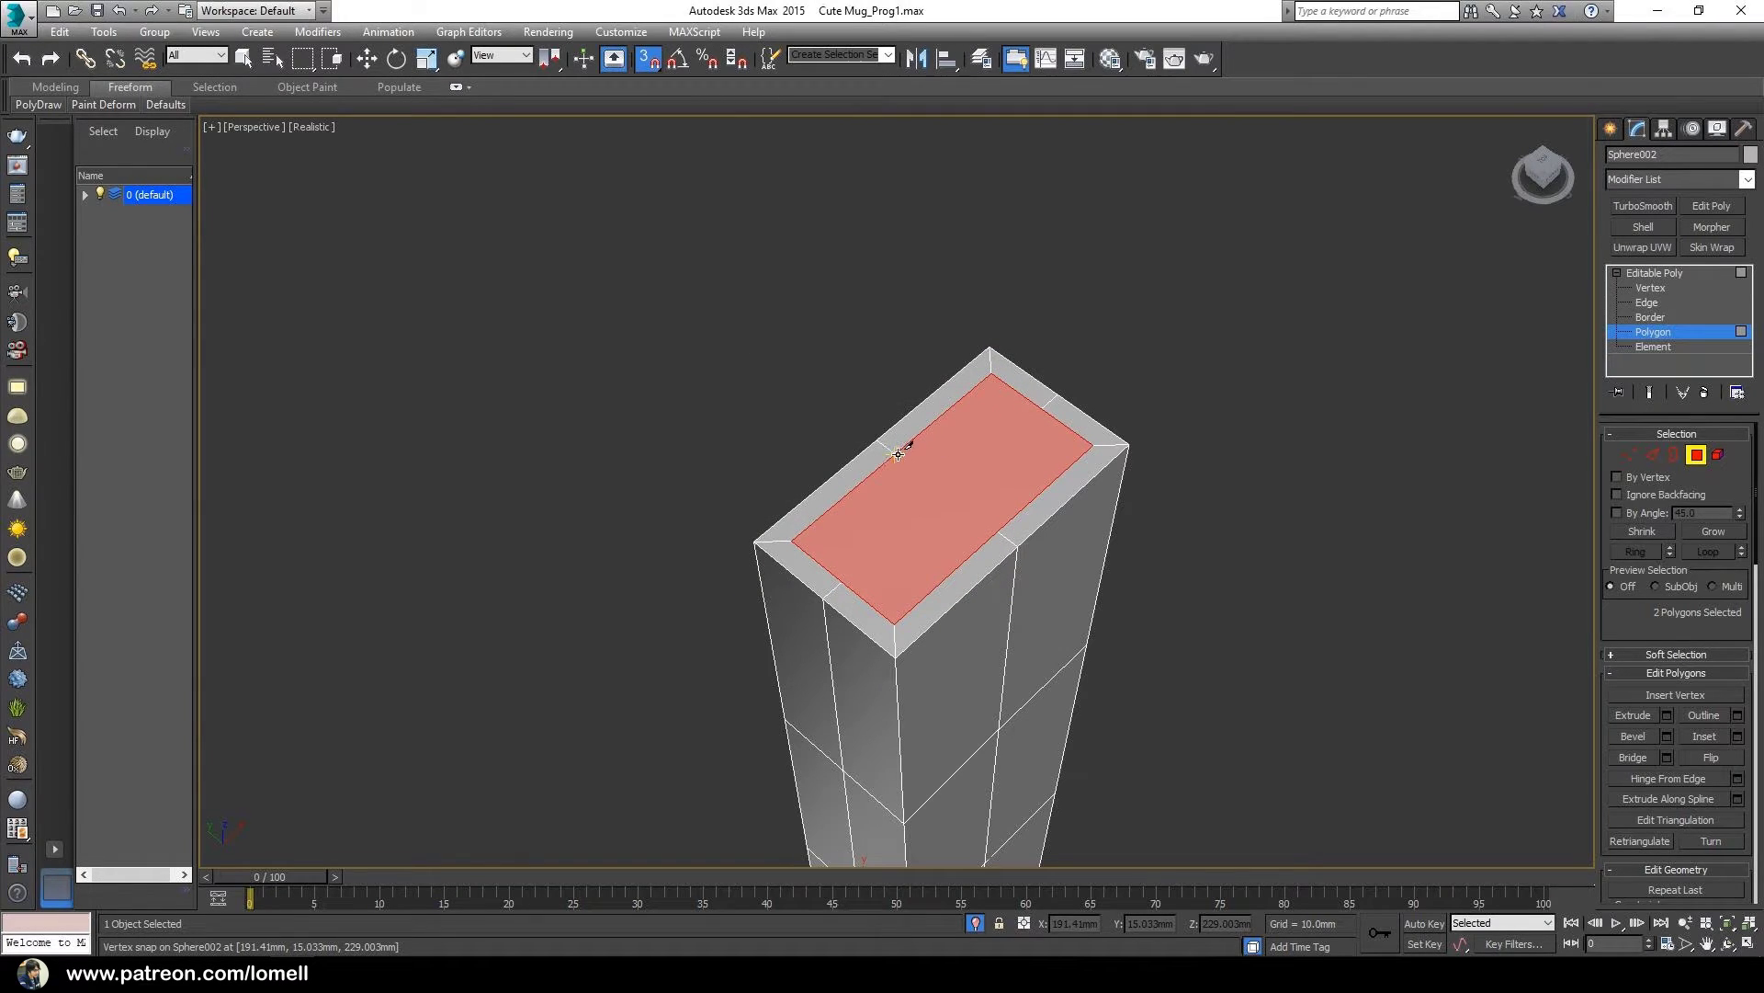
{"action": "left_click", "coordinate": [998, 530]}
{"action": "right_click", "coordinate": [1240, 280]}
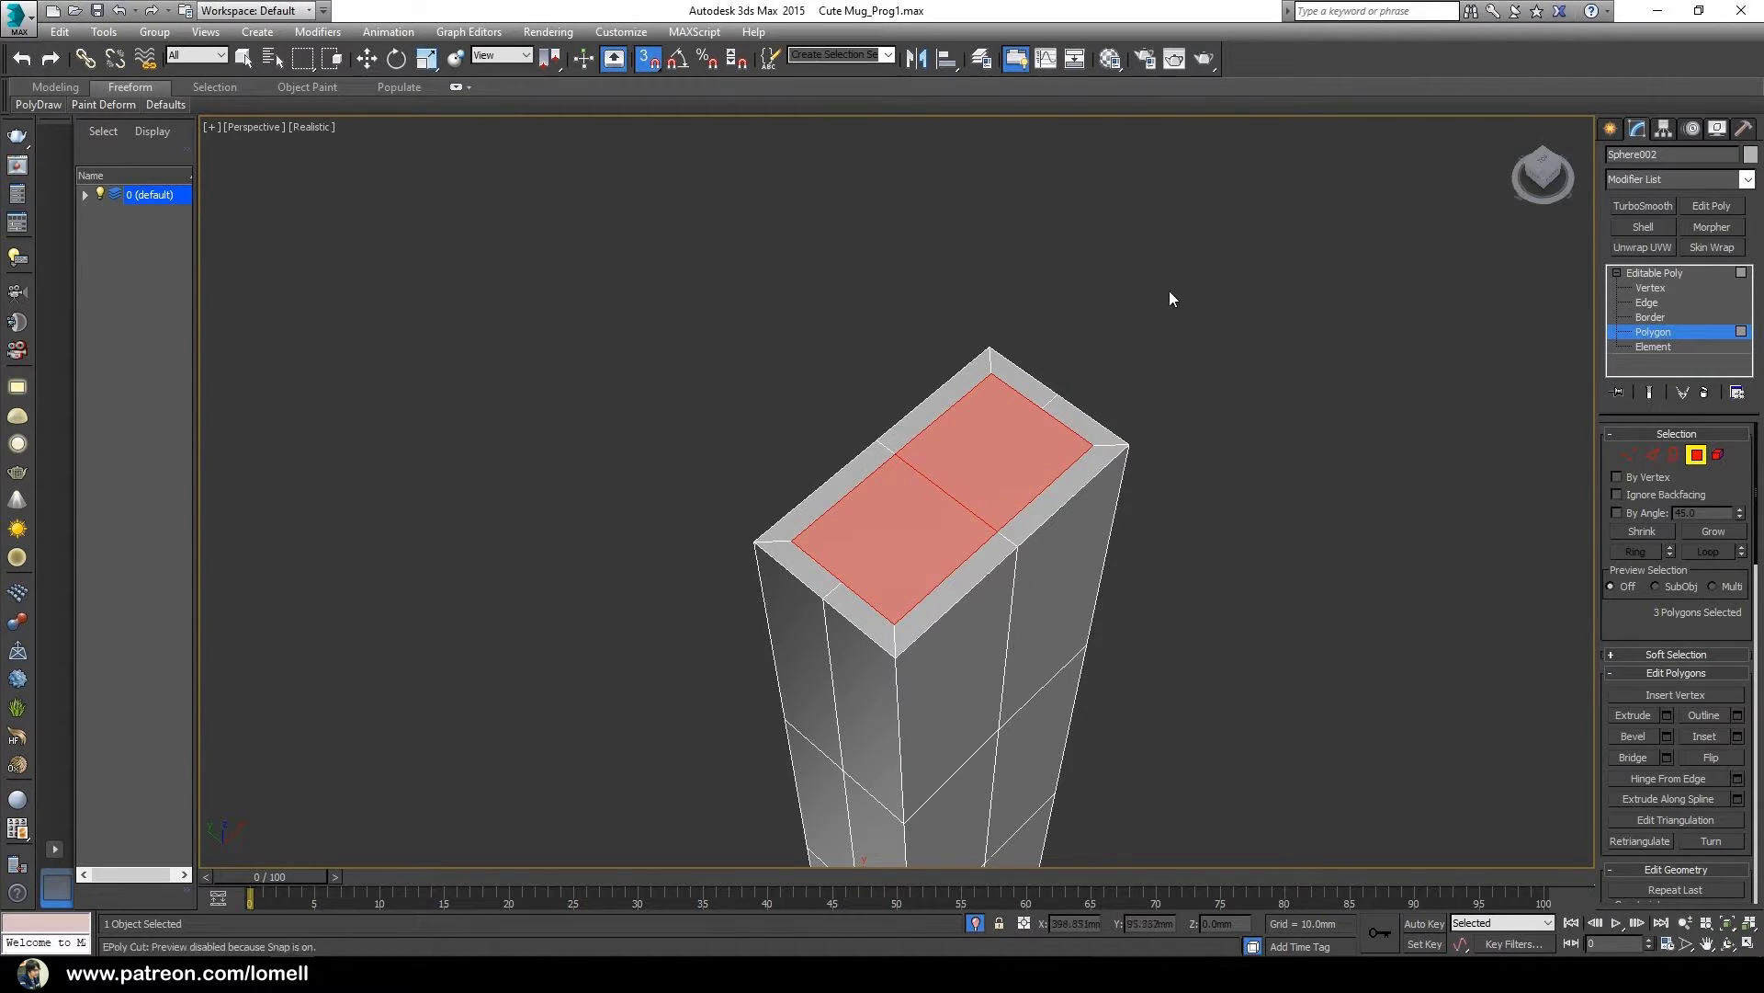
{"action": "left_click", "coordinate": [843, 581]}
- Cut the inset lower cap of the grip piece between its opposite mid-side vertices in both directions
{"action": "middle_click_drag", "start_coordinate": [1096, 687], "coordinate": [1036, 477], "text": "alt"}
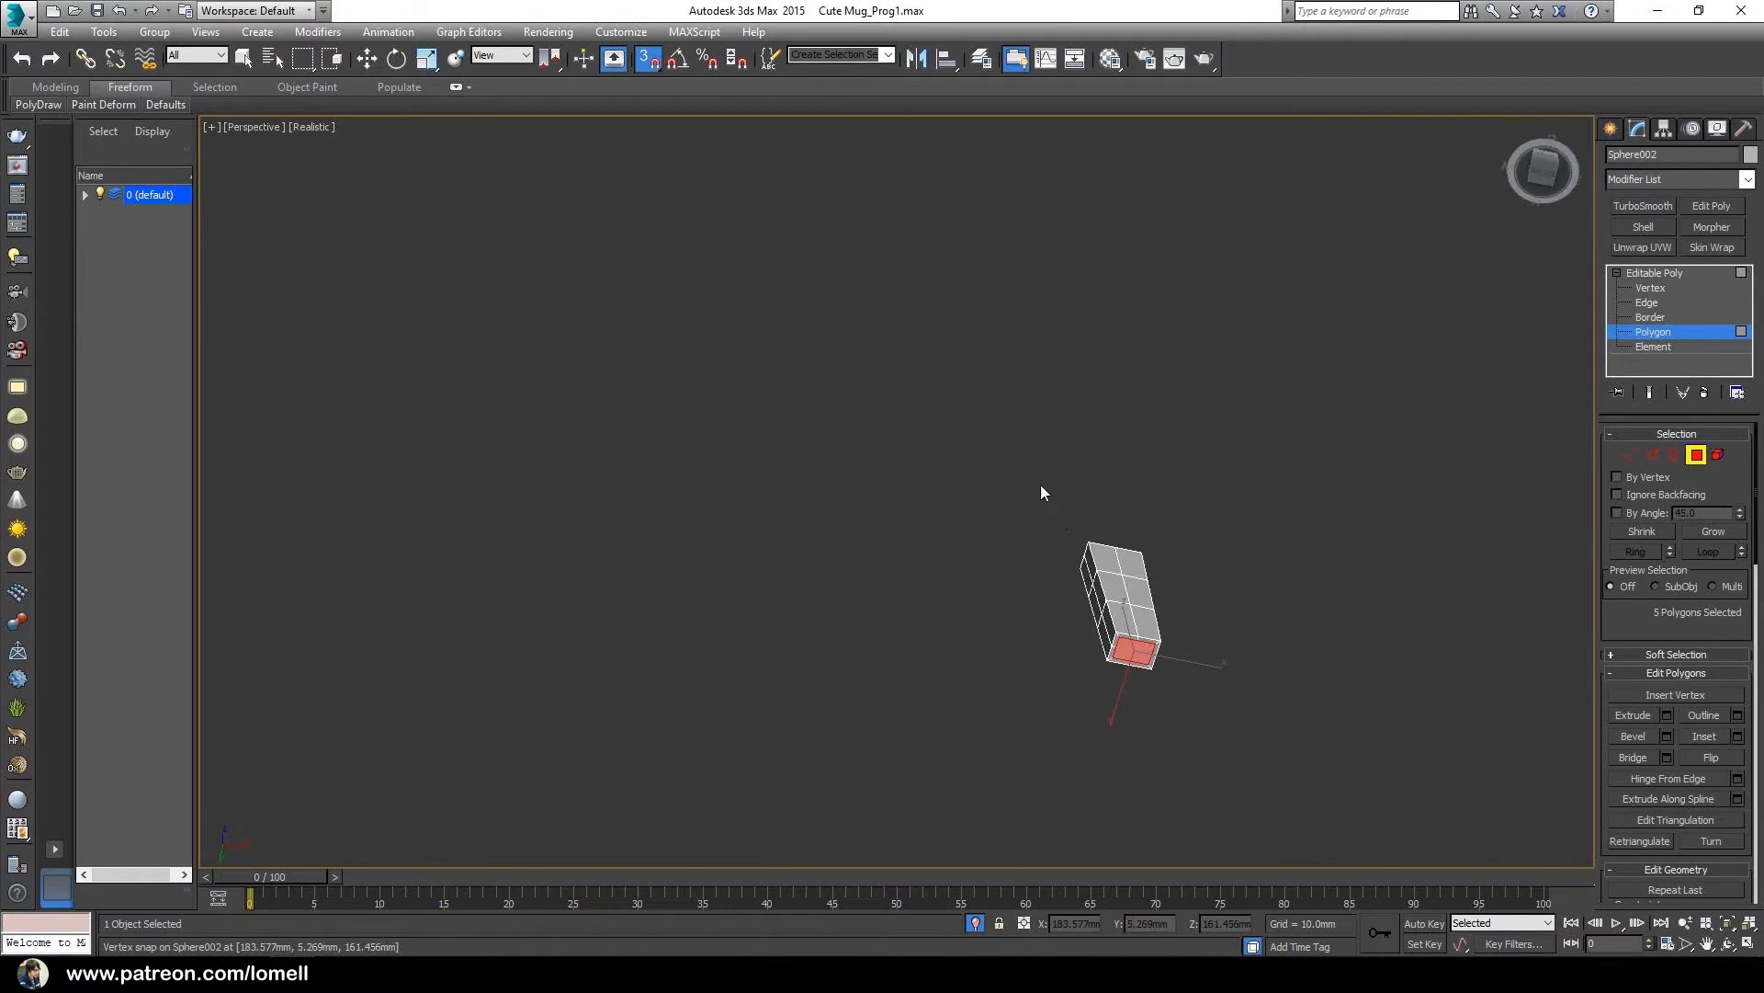
{"action": "middle_click_drag", "start_coordinate": [1139, 589], "coordinate": [955, 542]}
{"action": "scroll", "coordinate": [935, 572], "scroll_direction": "up", "scroll_amount": 6}
{"action": "scroll", "coordinate": [884, 576], "scroll_direction": "up", "scroll_amount": 2}
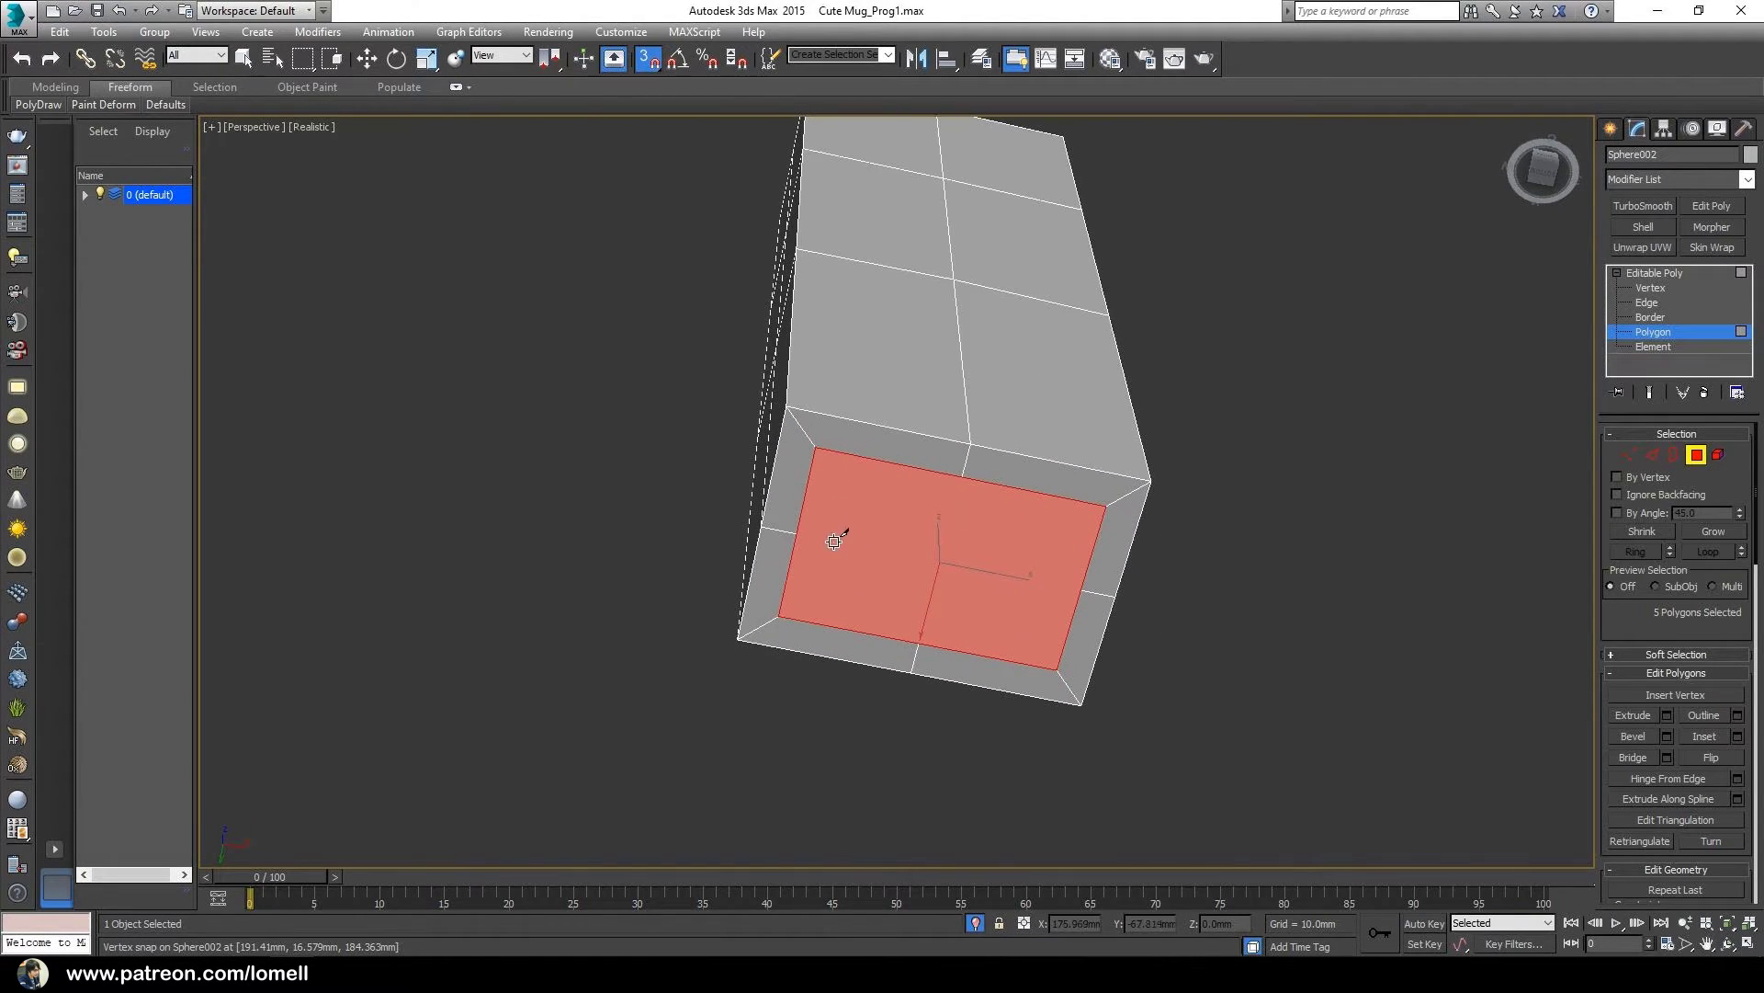
{"action": "left_click", "coordinate": [1080, 590]}
{"action": "right_click", "coordinate": [1134, 640]}
{"action": "left_click", "coordinate": [963, 477]}
{"action": "left_click", "coordinate": [922, 636]}
- Leave polygon editing and apply TurboSmooth with 2 iterations to the whole grip piece
{"action": "left_click", "coordinate": [1696, 455]}
{"action": "middle_click_drag", "start_coordinate": [981, 505], "coordinate": [964, 656], "text": "alt"}
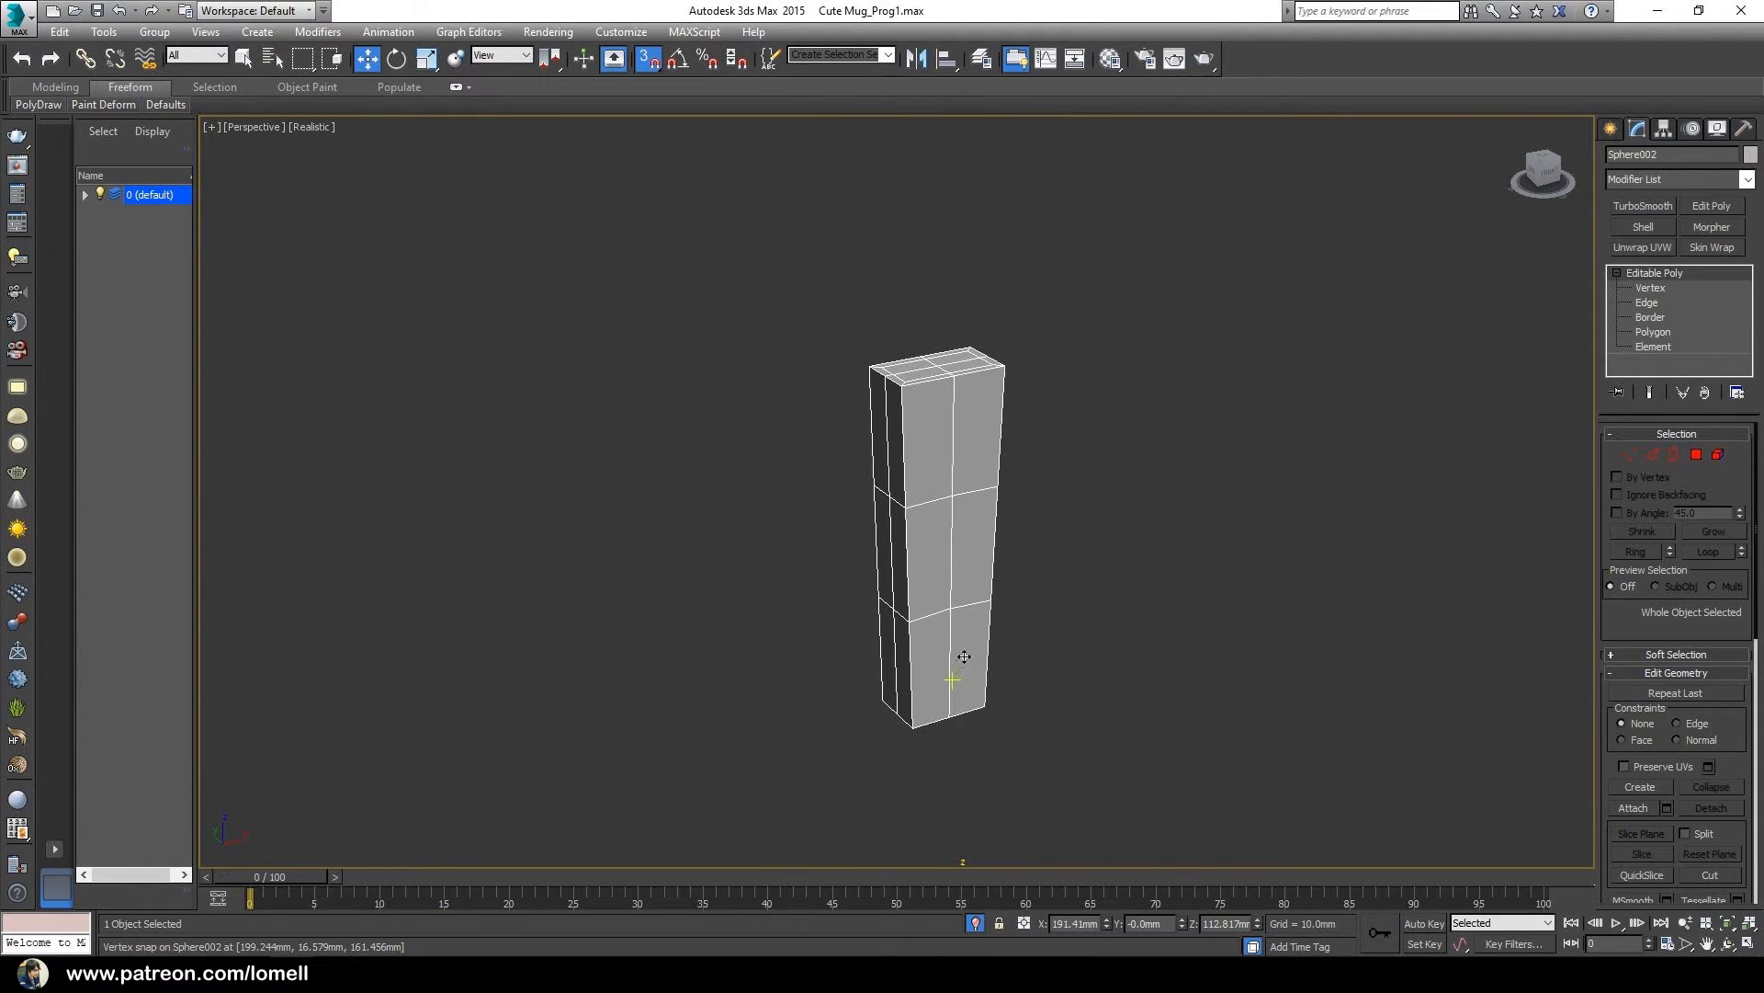
{"action": "left_click", "coordinate": [1618, 274]}
{"action": "left_click", "coordinate": [1634, 206]}
{"action": "mouse_move", "coordinate": [1011, 543]}
{"action": "middle_mouse_down", "text": "alt"}
{"action": "mouse_move", "coordinate": [980, 515]}
{"action": "mouse_move", "coordinate": [1026, 559]}
{"action": "middle_mouse_up", "text": "alt"}
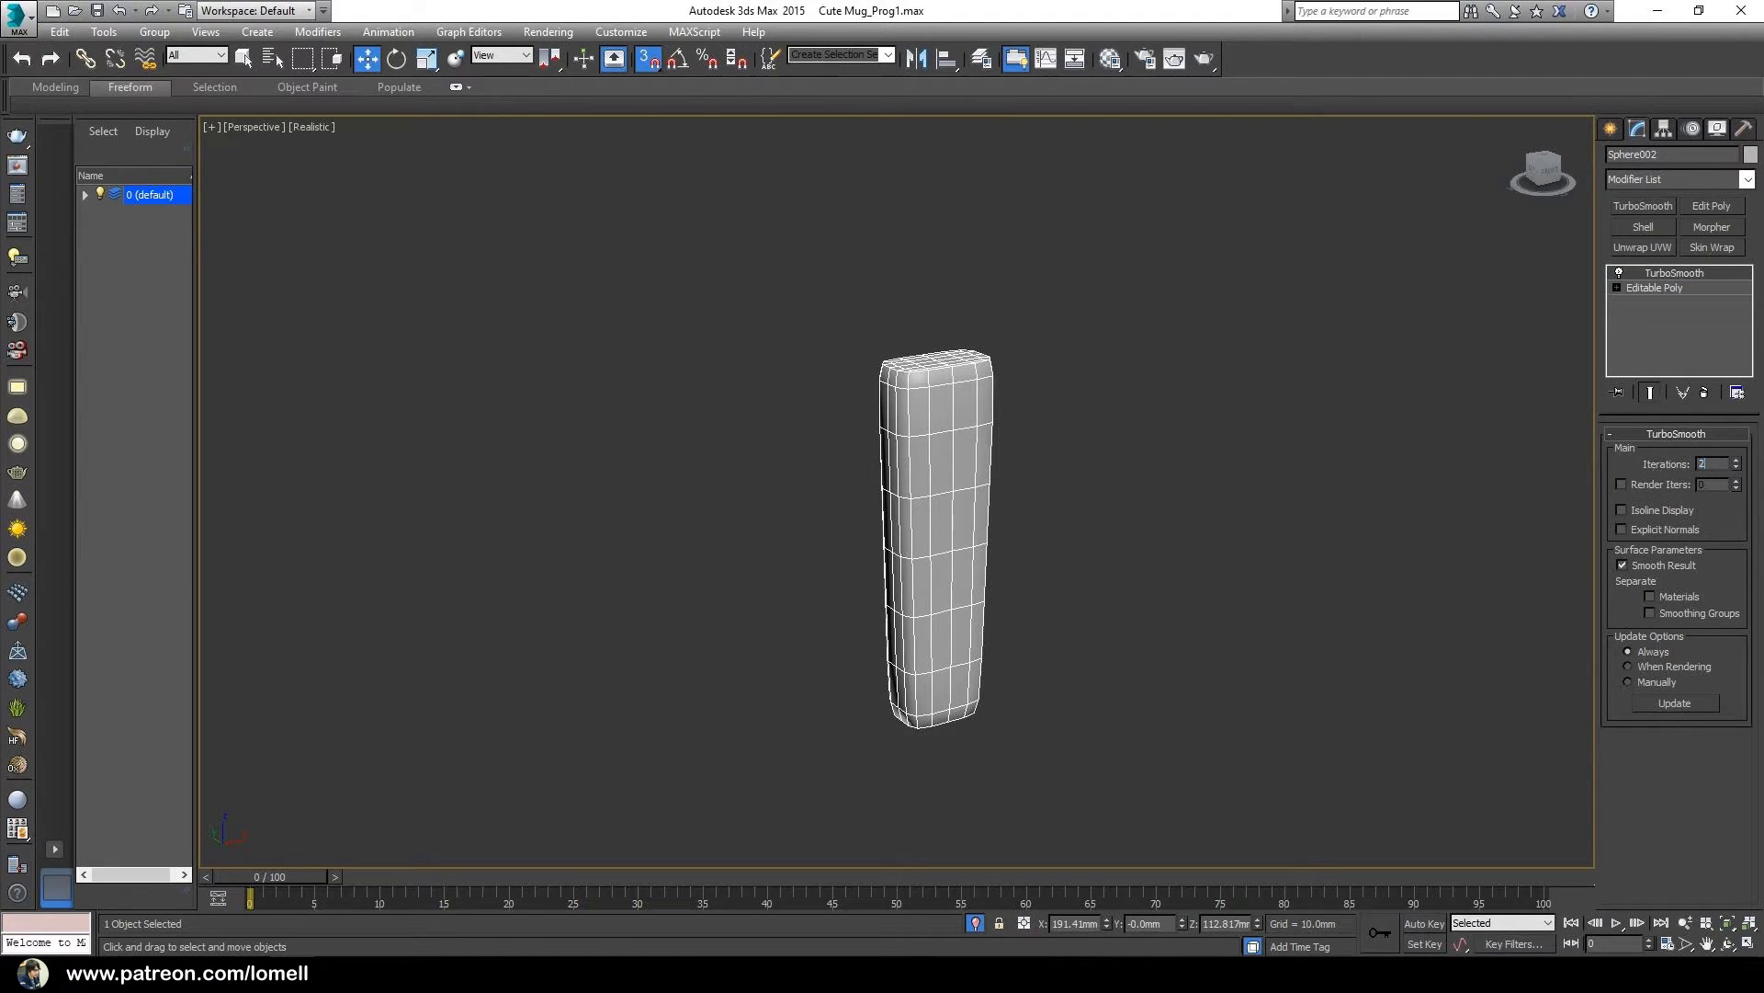
{"action": "key", "text": "Return"}
{"action": "middle_click_drag", "start_coordinate": [1087, 582], "coordinate": [1089, 583], "text": "alt"}
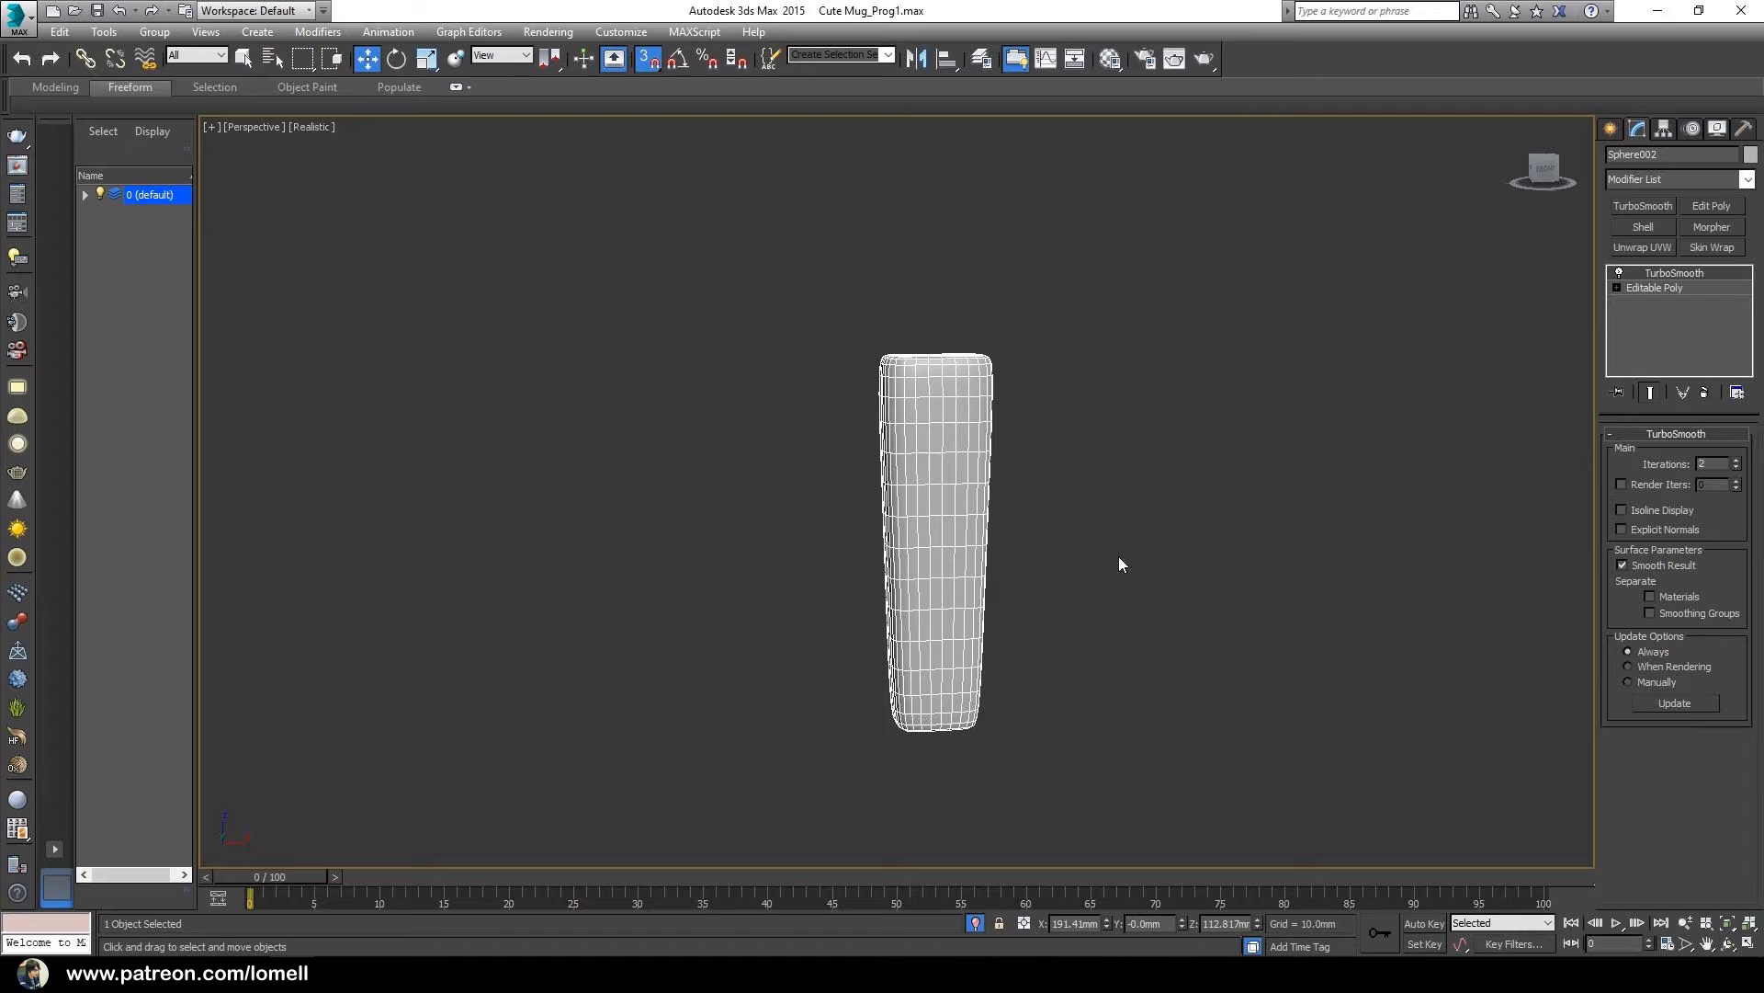
- Deselect the grip piece, end its isolation to show the mug and spoon, and turn snapping off
{"action": "left_click_drag", "start_coordinate": [1175, 497], "coordinate": [1259, 620]}
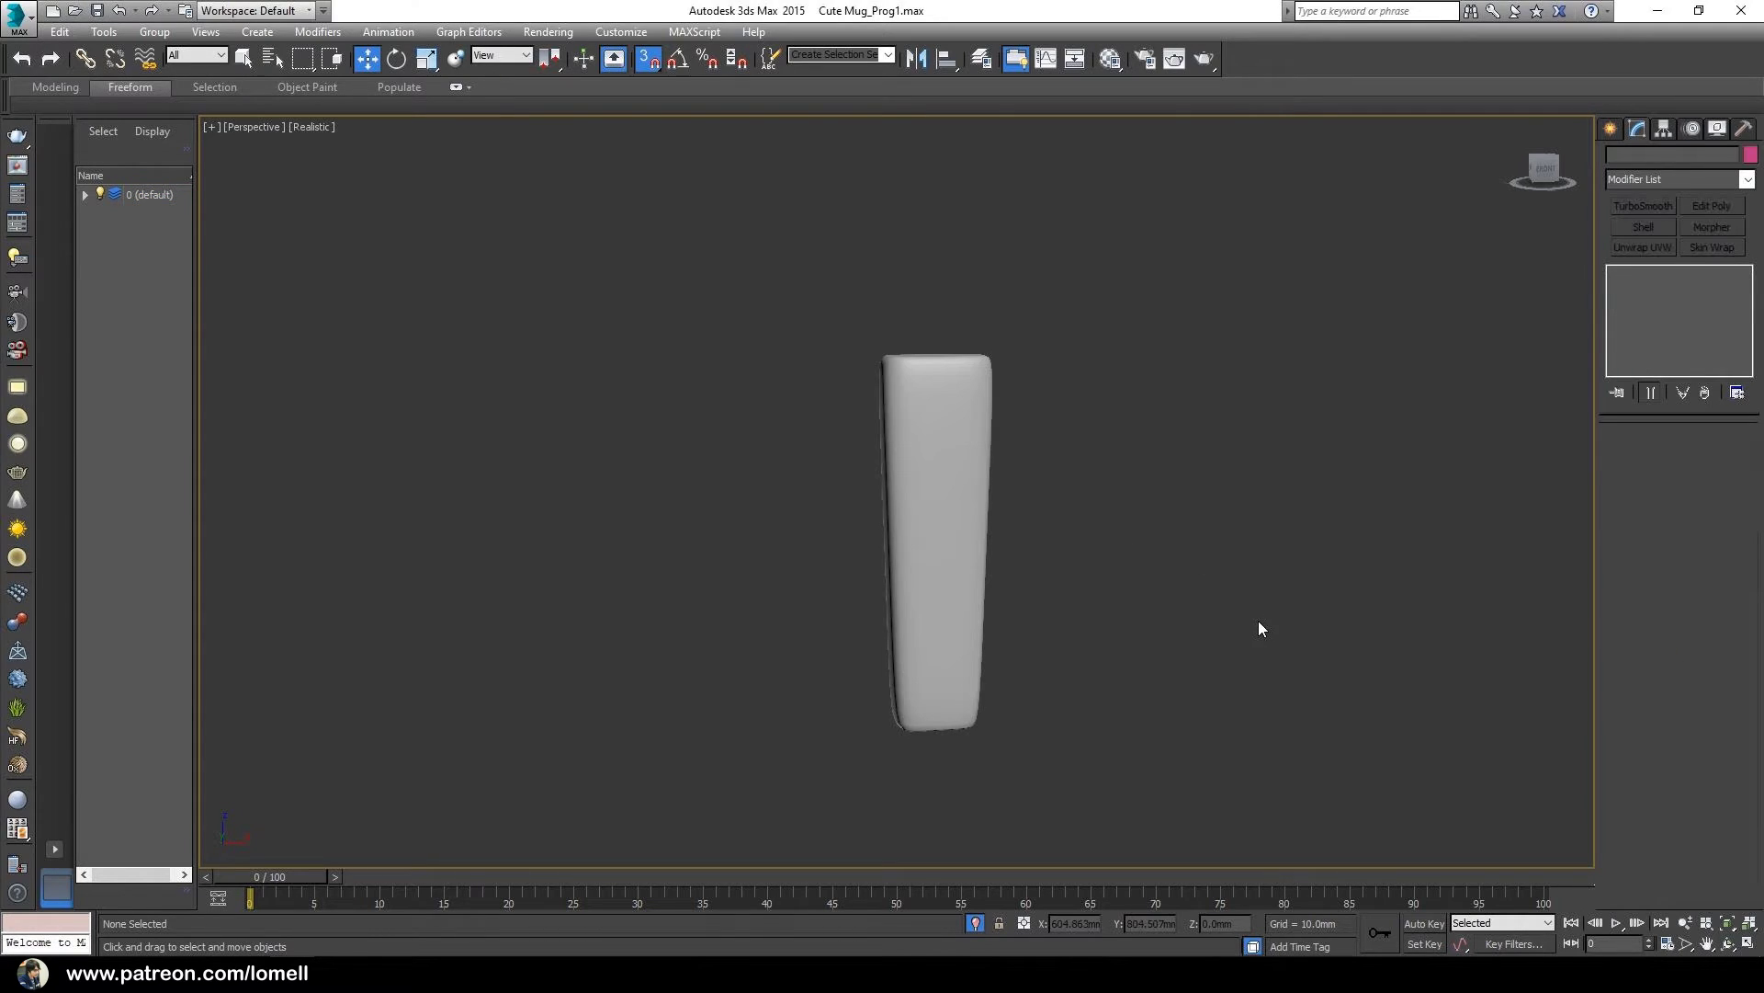
{"action": "left_click", "coordinate": [977, 920]}
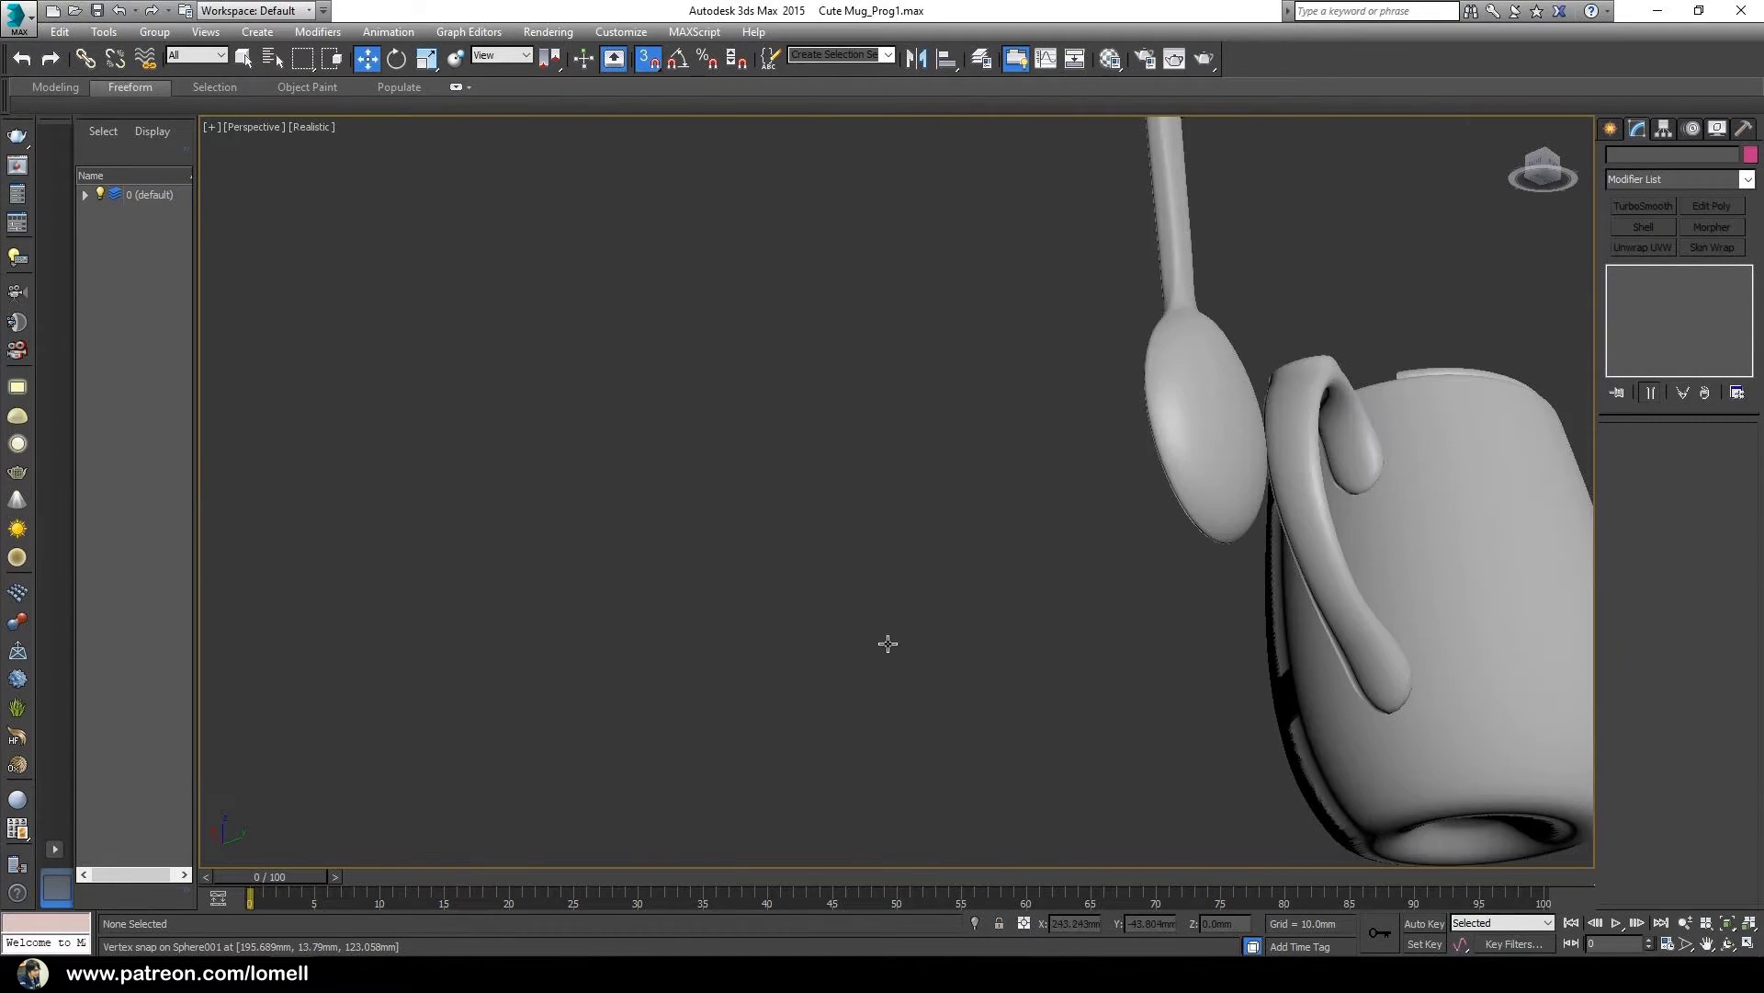
{"action": "middle_click_drag", "start_coordinate": [864, 649], "coordinate": [1022, 664], "text": "alt"}
{"action": "key", "text": "alt+z"}
{"action": "left_click_drag", "start_coordinate": [1066, 656], "coordinate": [1083, 622]}
{"action": "middle_click_drag", "start_coordinate": [1084, 623], "coordinate": [1131, 614], "text": "alt"}
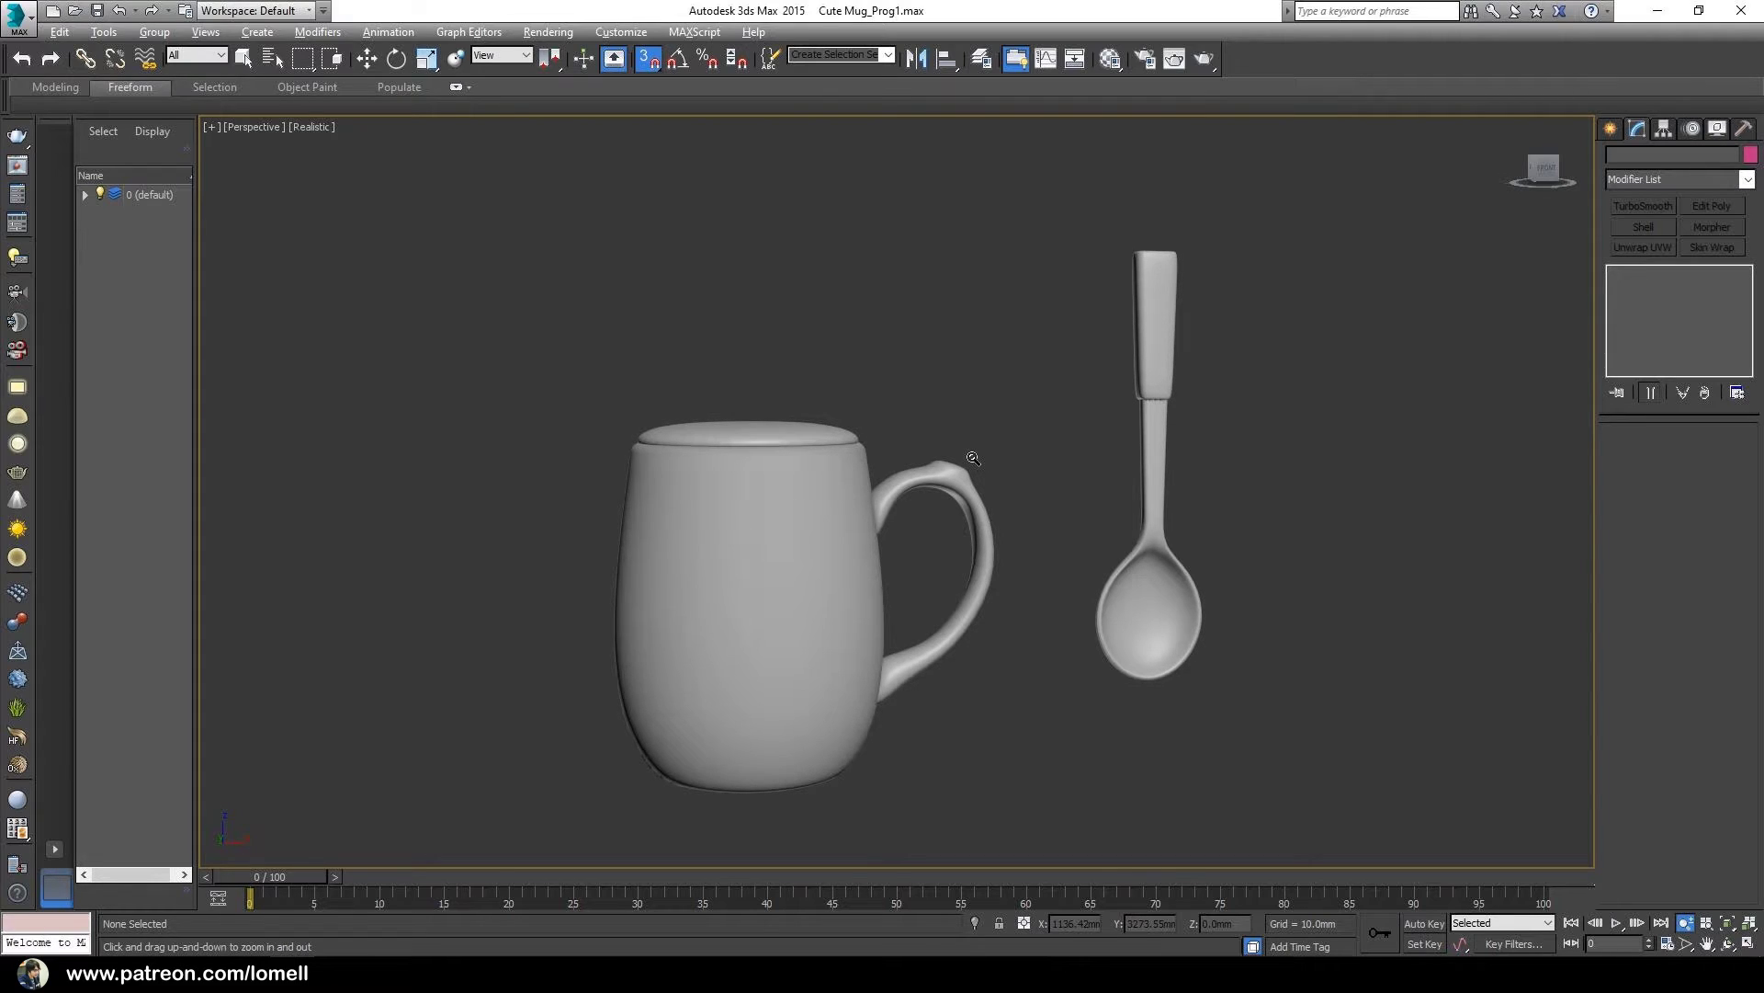
{"action": "key", "text": "w"}
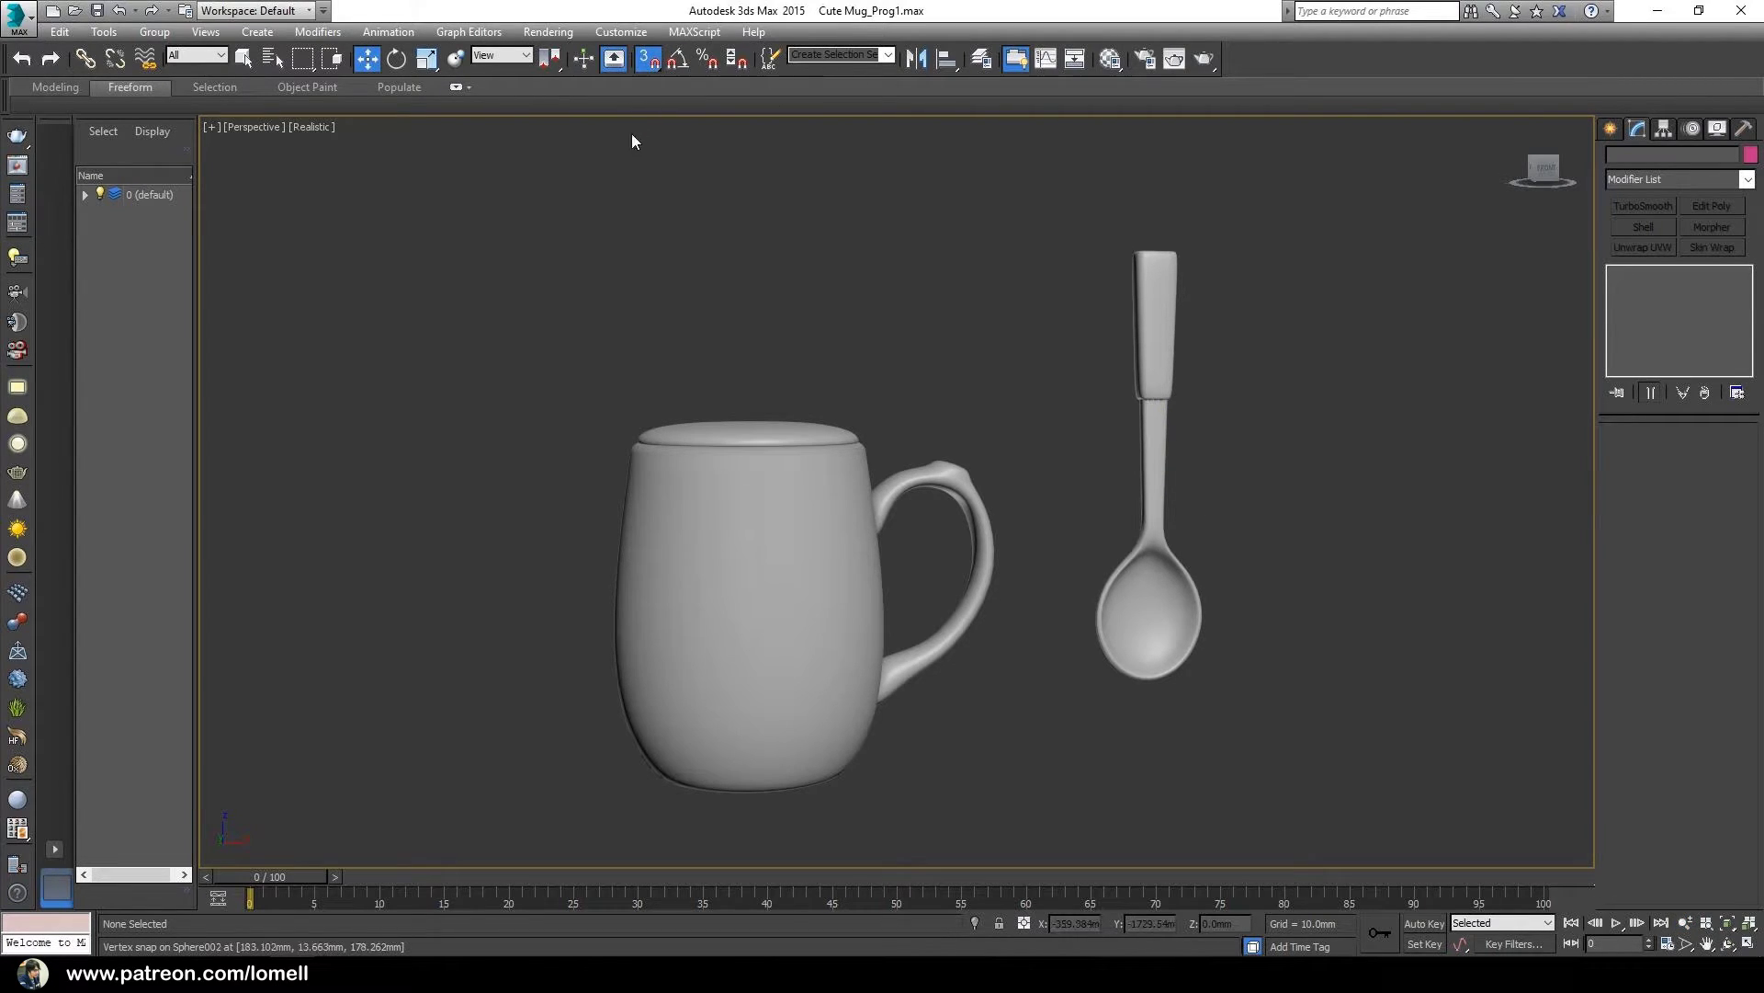
{"action": "left_click", "coordinate": [648, 58]}
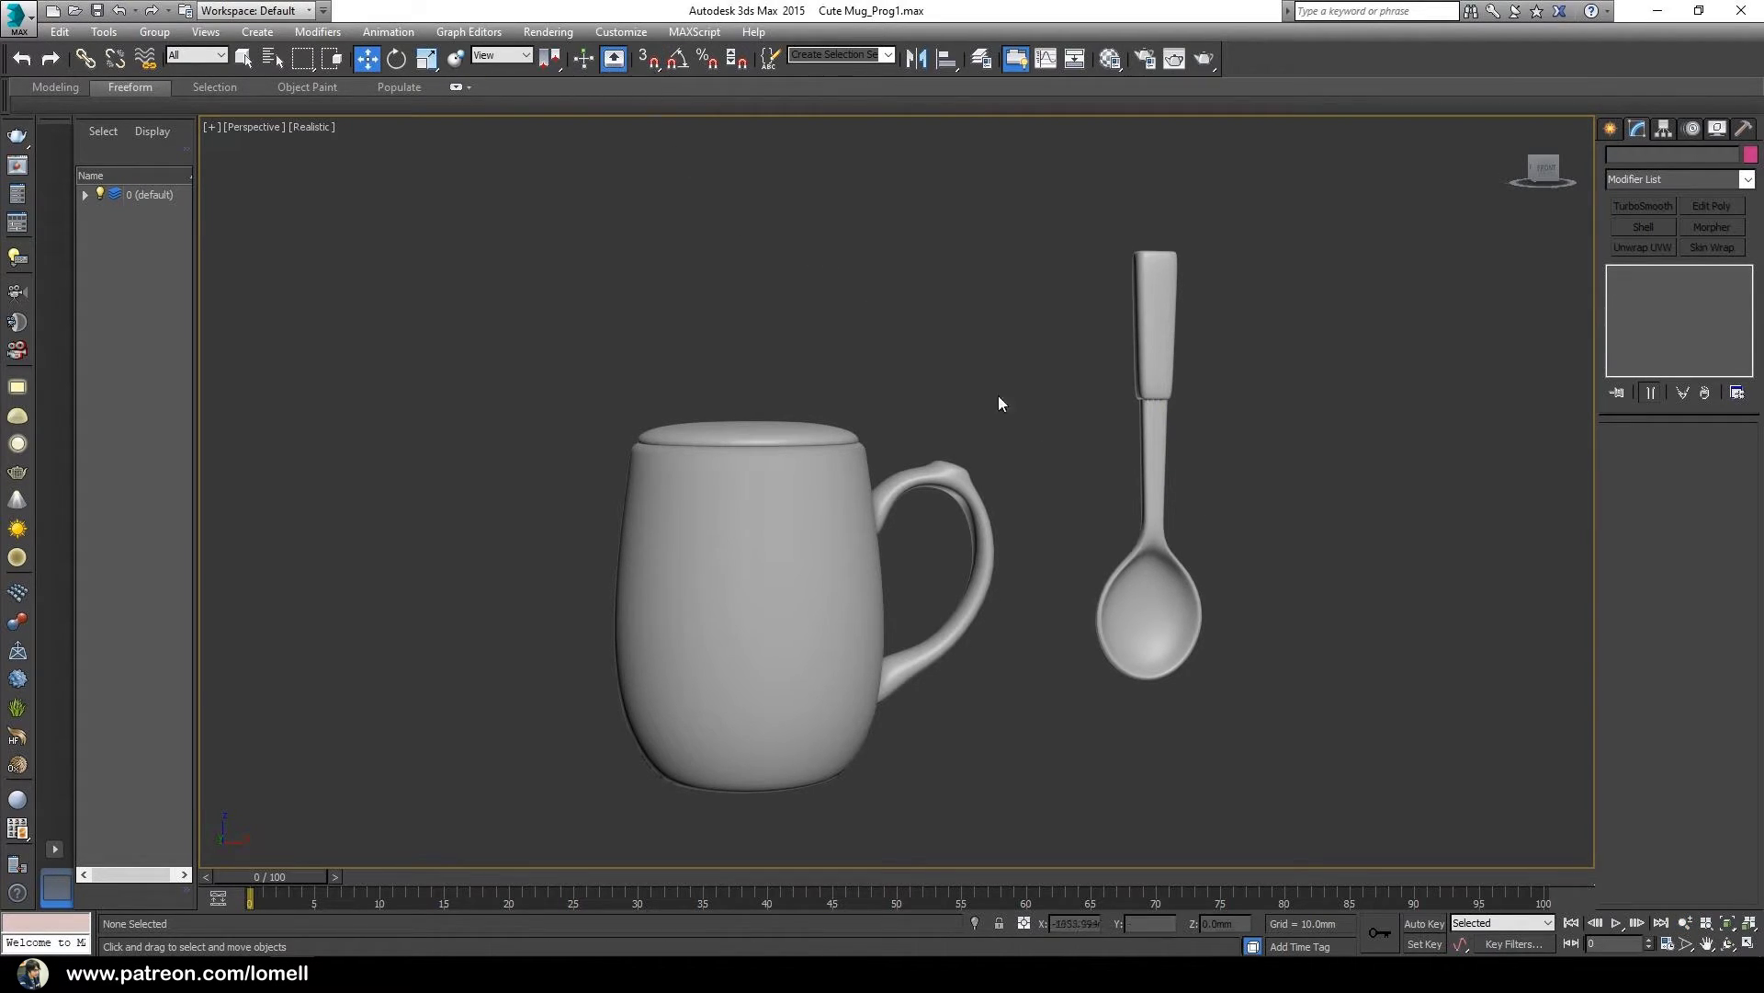
- Clone the spoon body as an independent copy, leaving it in the same place as the original
{"action": "left_click_drag", "start_coordinate": [1108, 442], "coordinate": [1109, 434]}
{"action": "scroll", "coordinate": [981, 524], "scroll_direction": "up", "scroll_amount": 5}
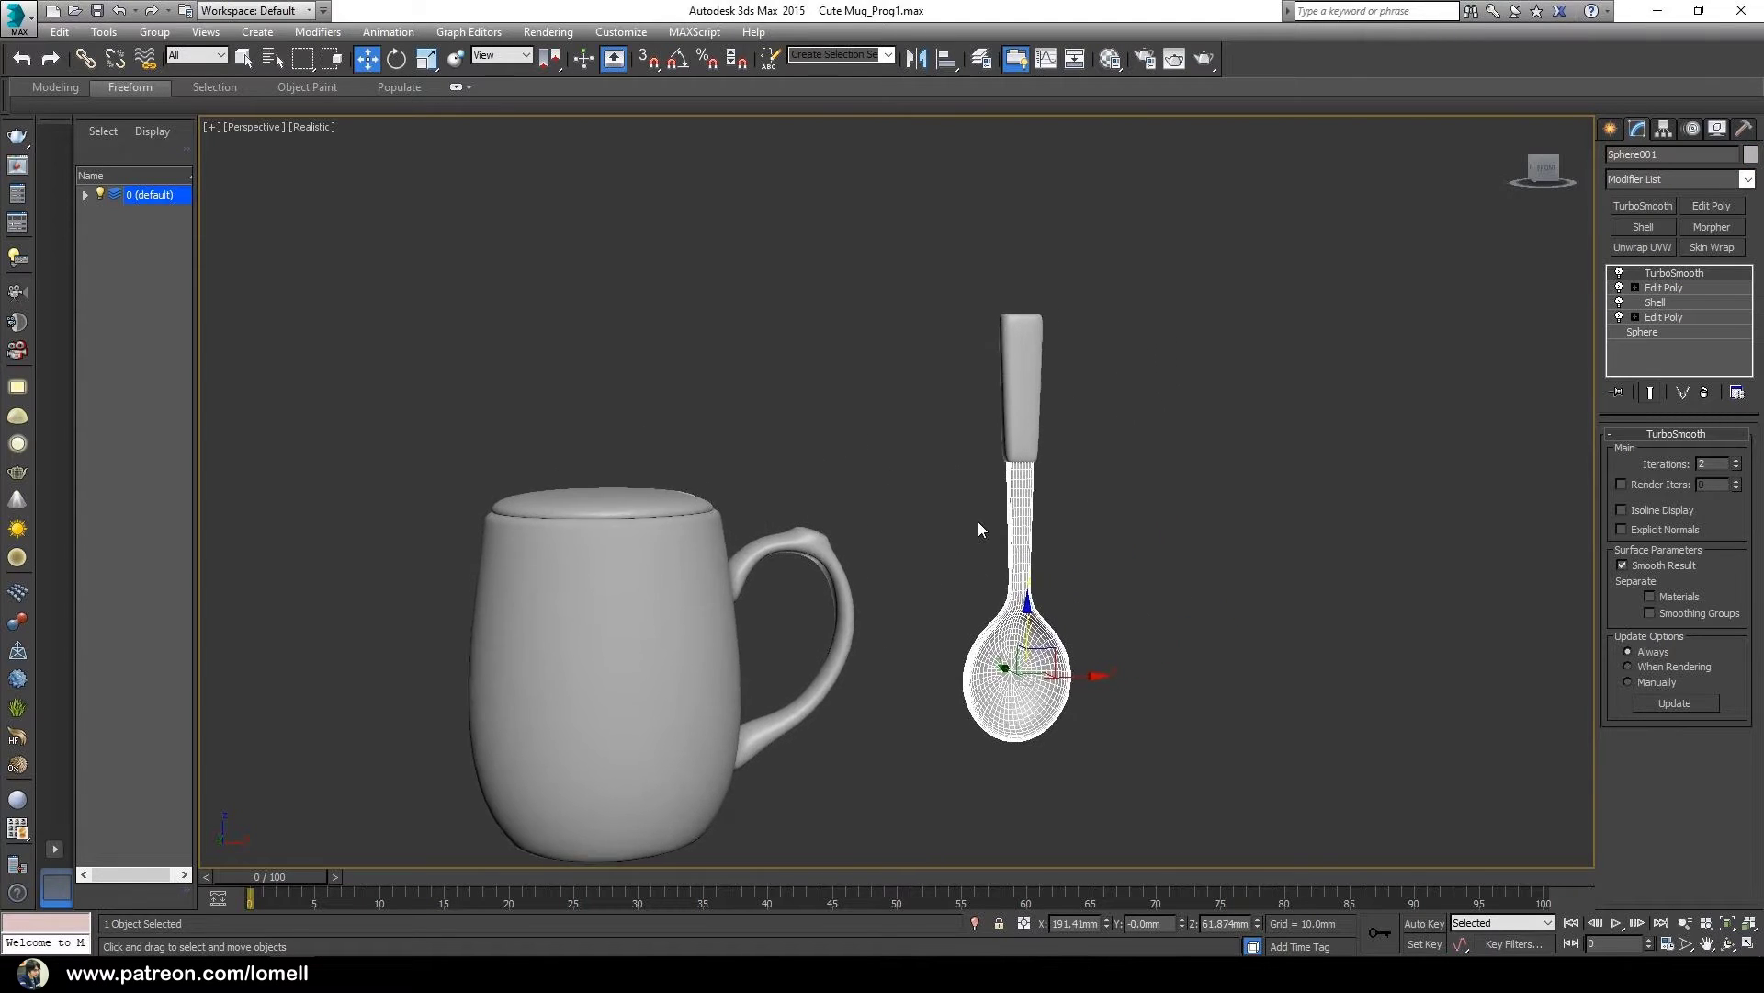
{"action": "right_click", "coordinate": [1271, 461]}
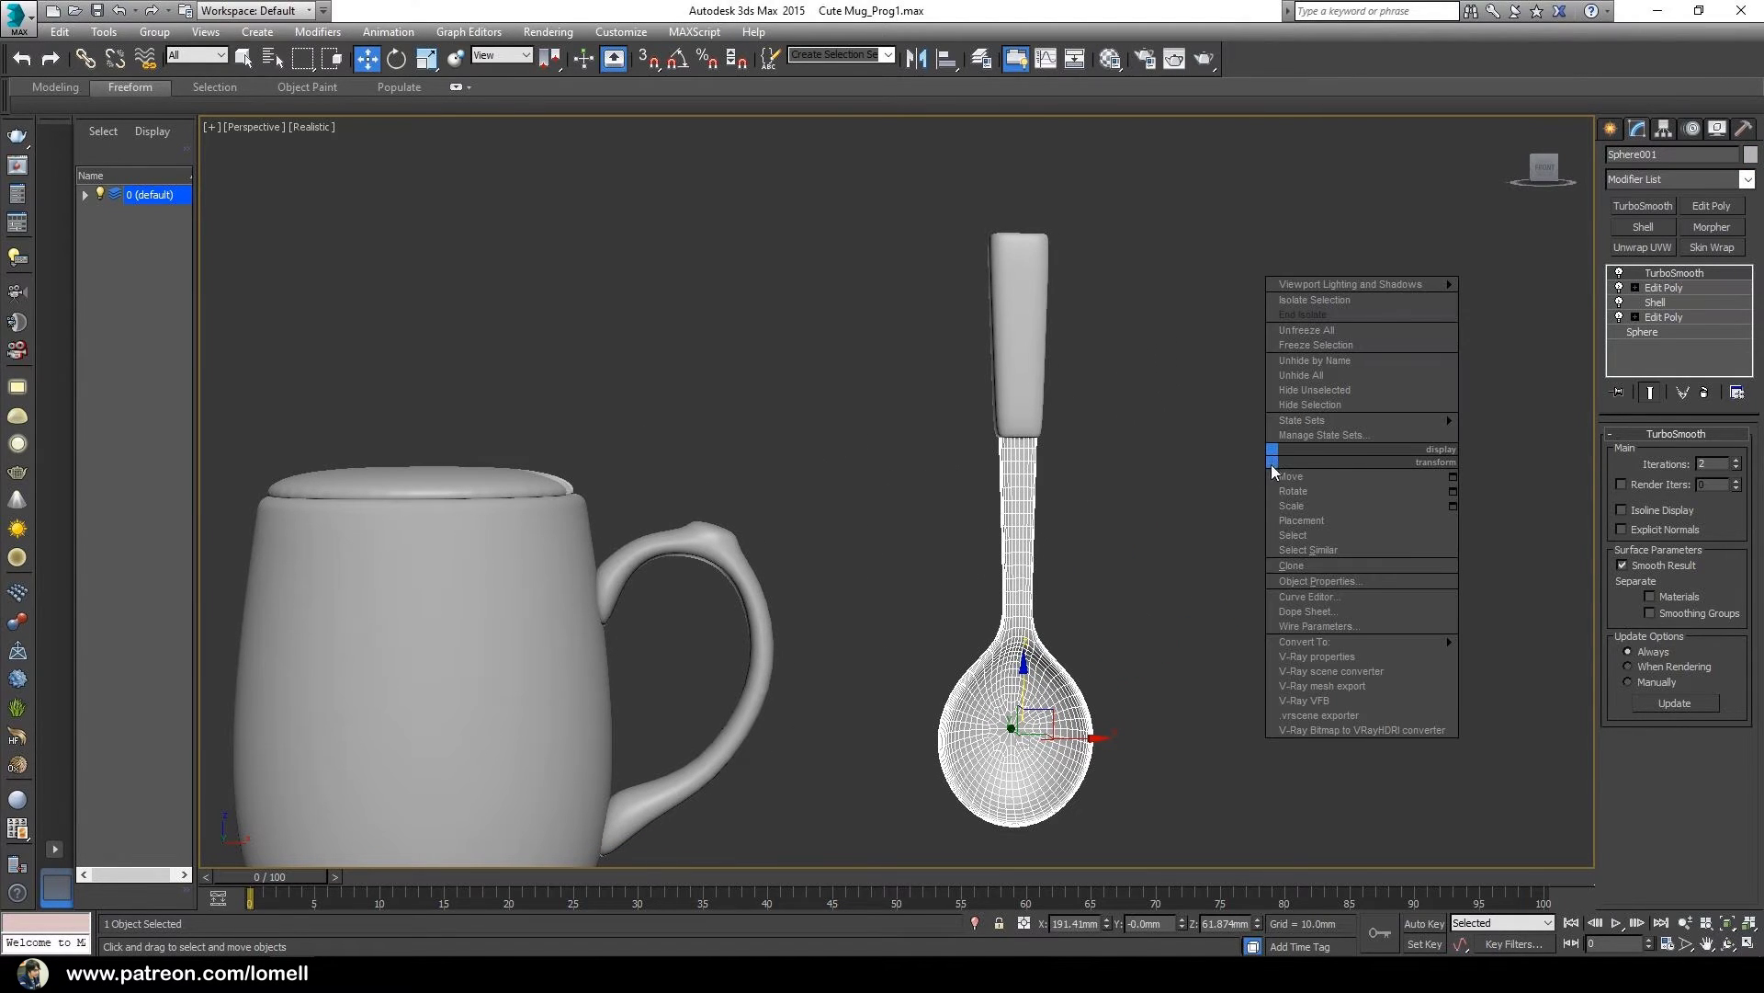
{"action": "left_click", "coordinate": [1287, 568]}
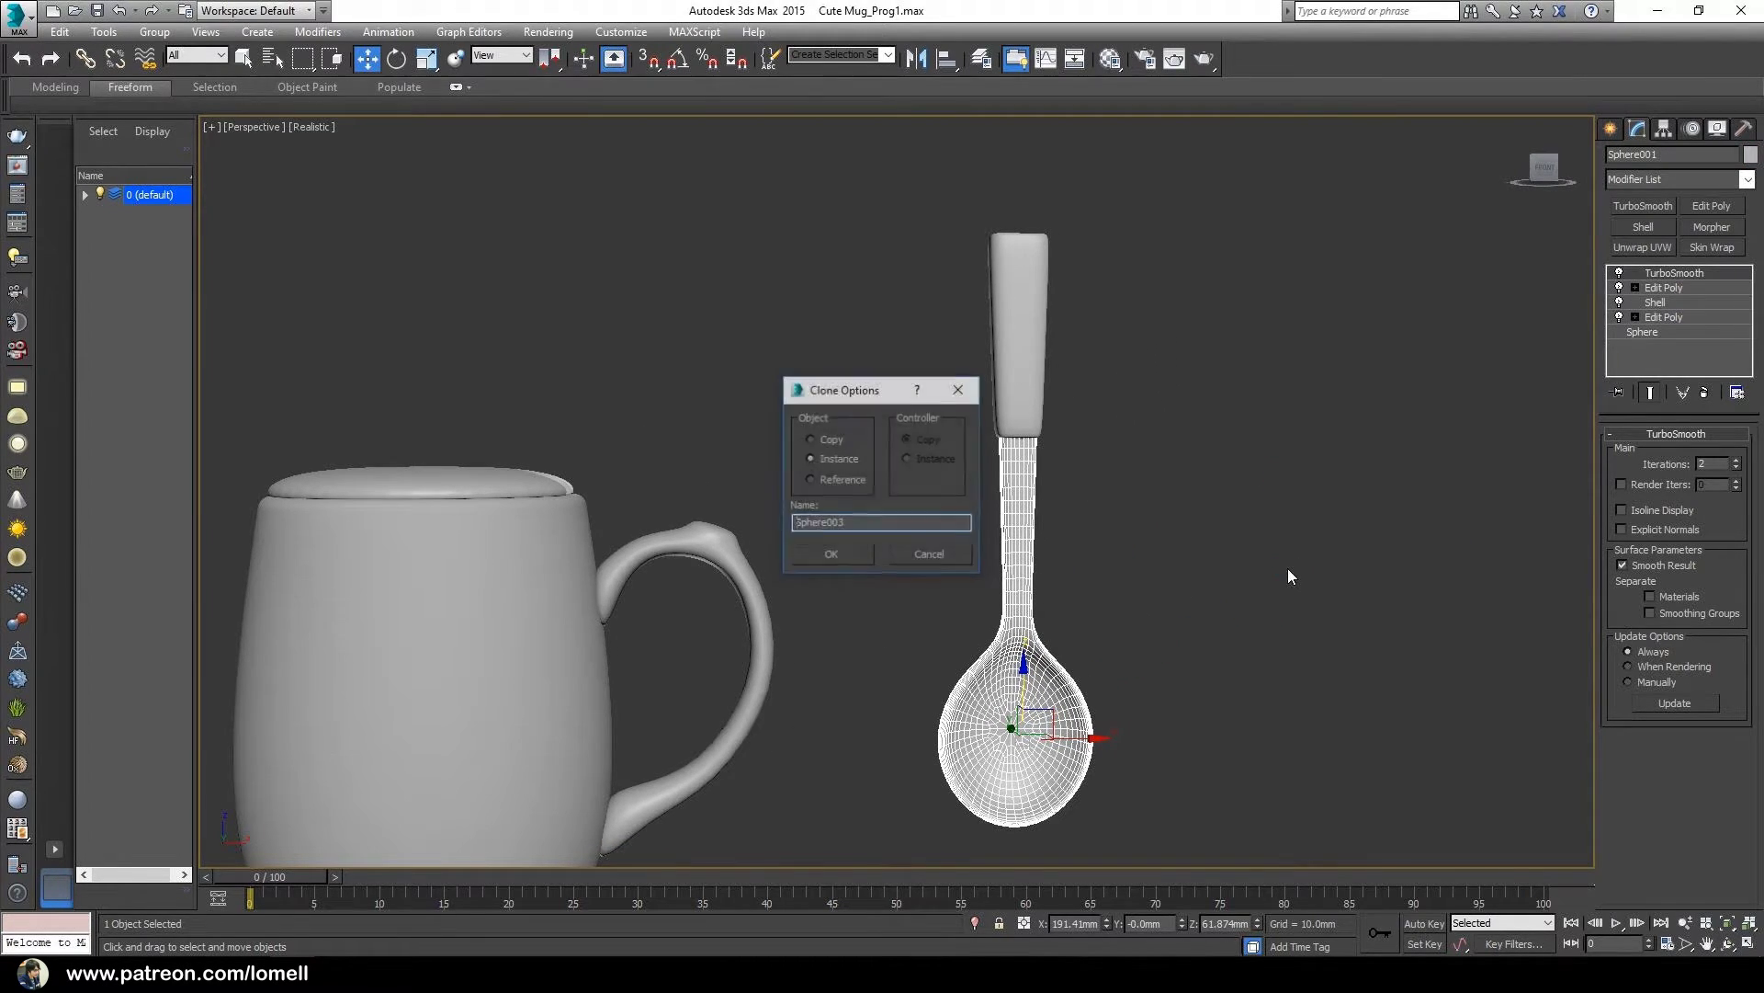
{"action": "left_click", "coordinate": [819, 443]}
{"action": "left_click", "coordinate": [834, 557]}
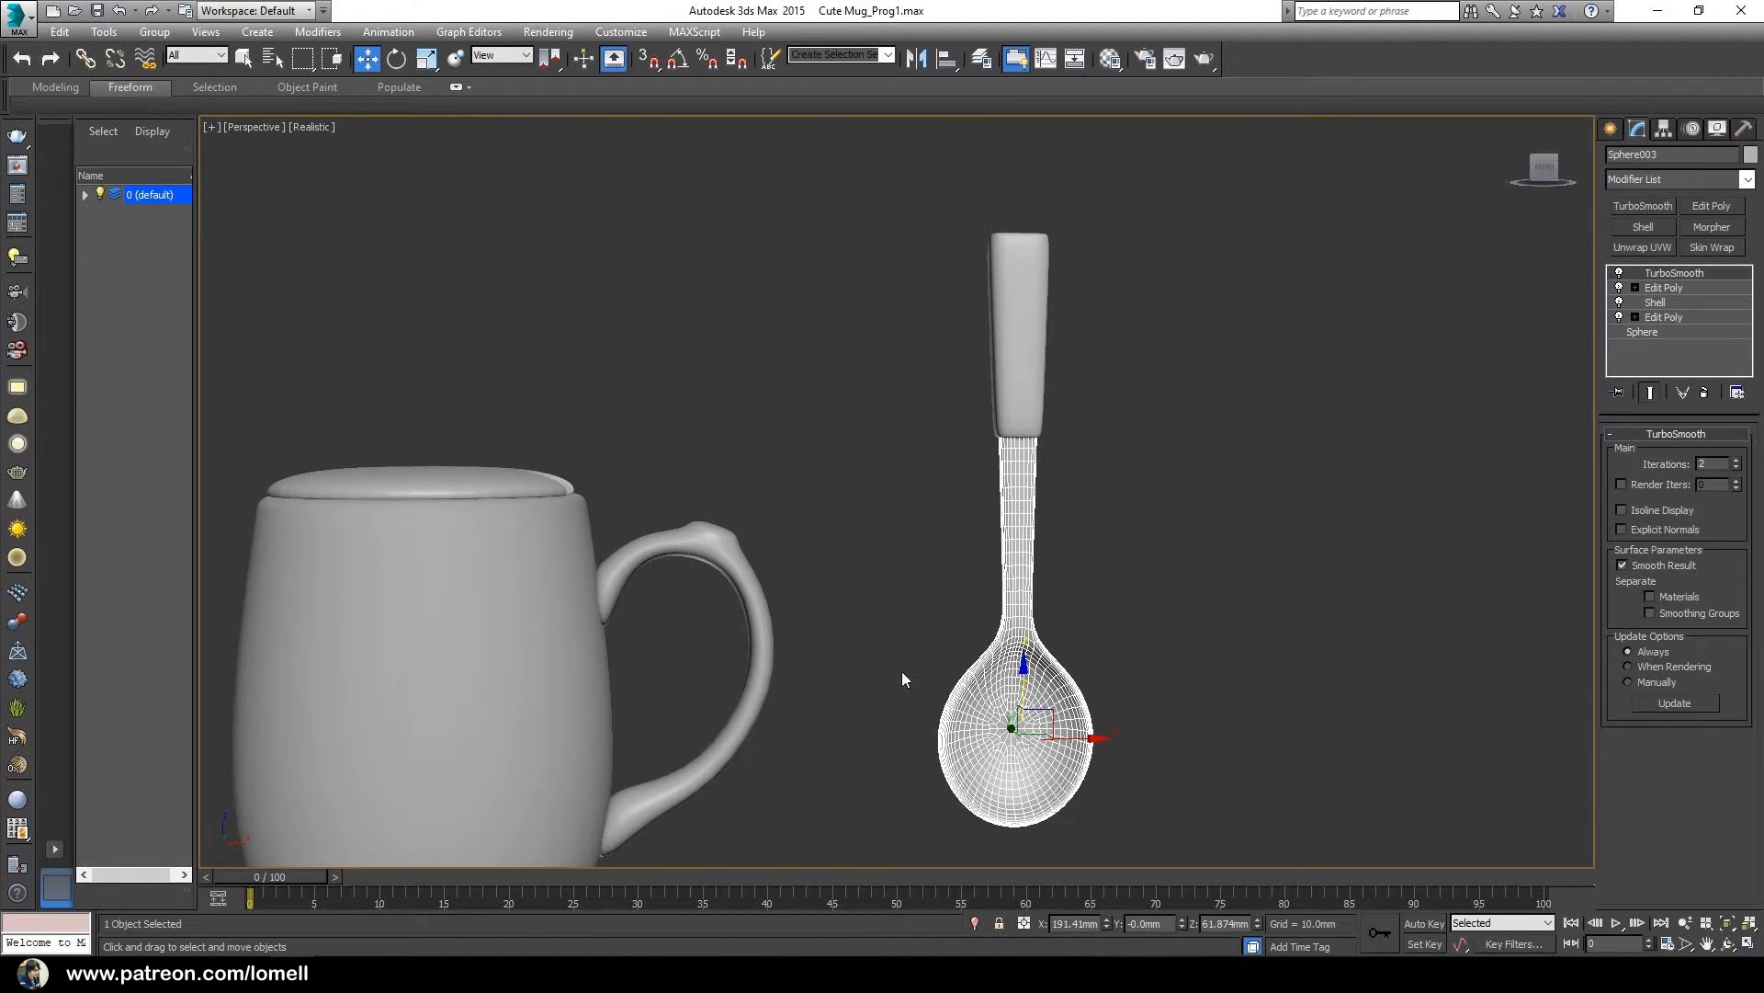
{"action": "mouse_move", "coordinate": [1052, 720]}
{"action": "left_mouse_down"}
{"action": "mouse_move", "coordinate": [1119, 702]}
{"action": "mouse_move", "coordinate": [1188, 711]}
{"action": "left_mouse_up"}
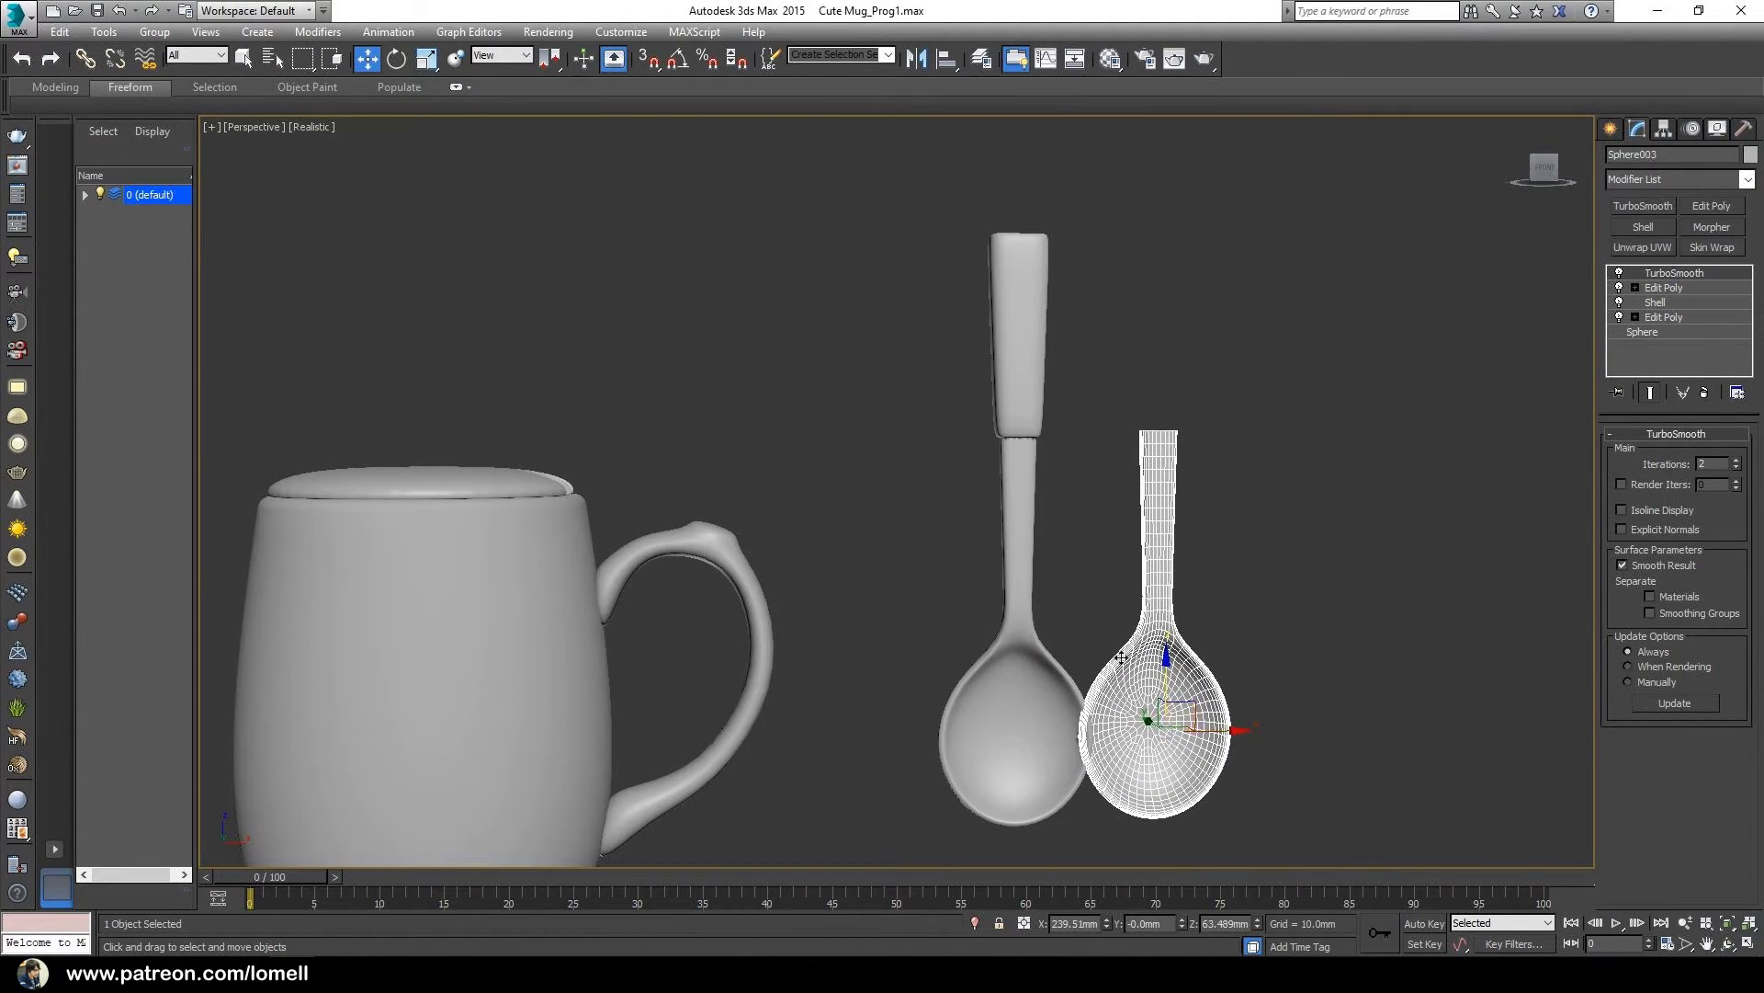
{"action": "key", "text": "ctrl+z"}
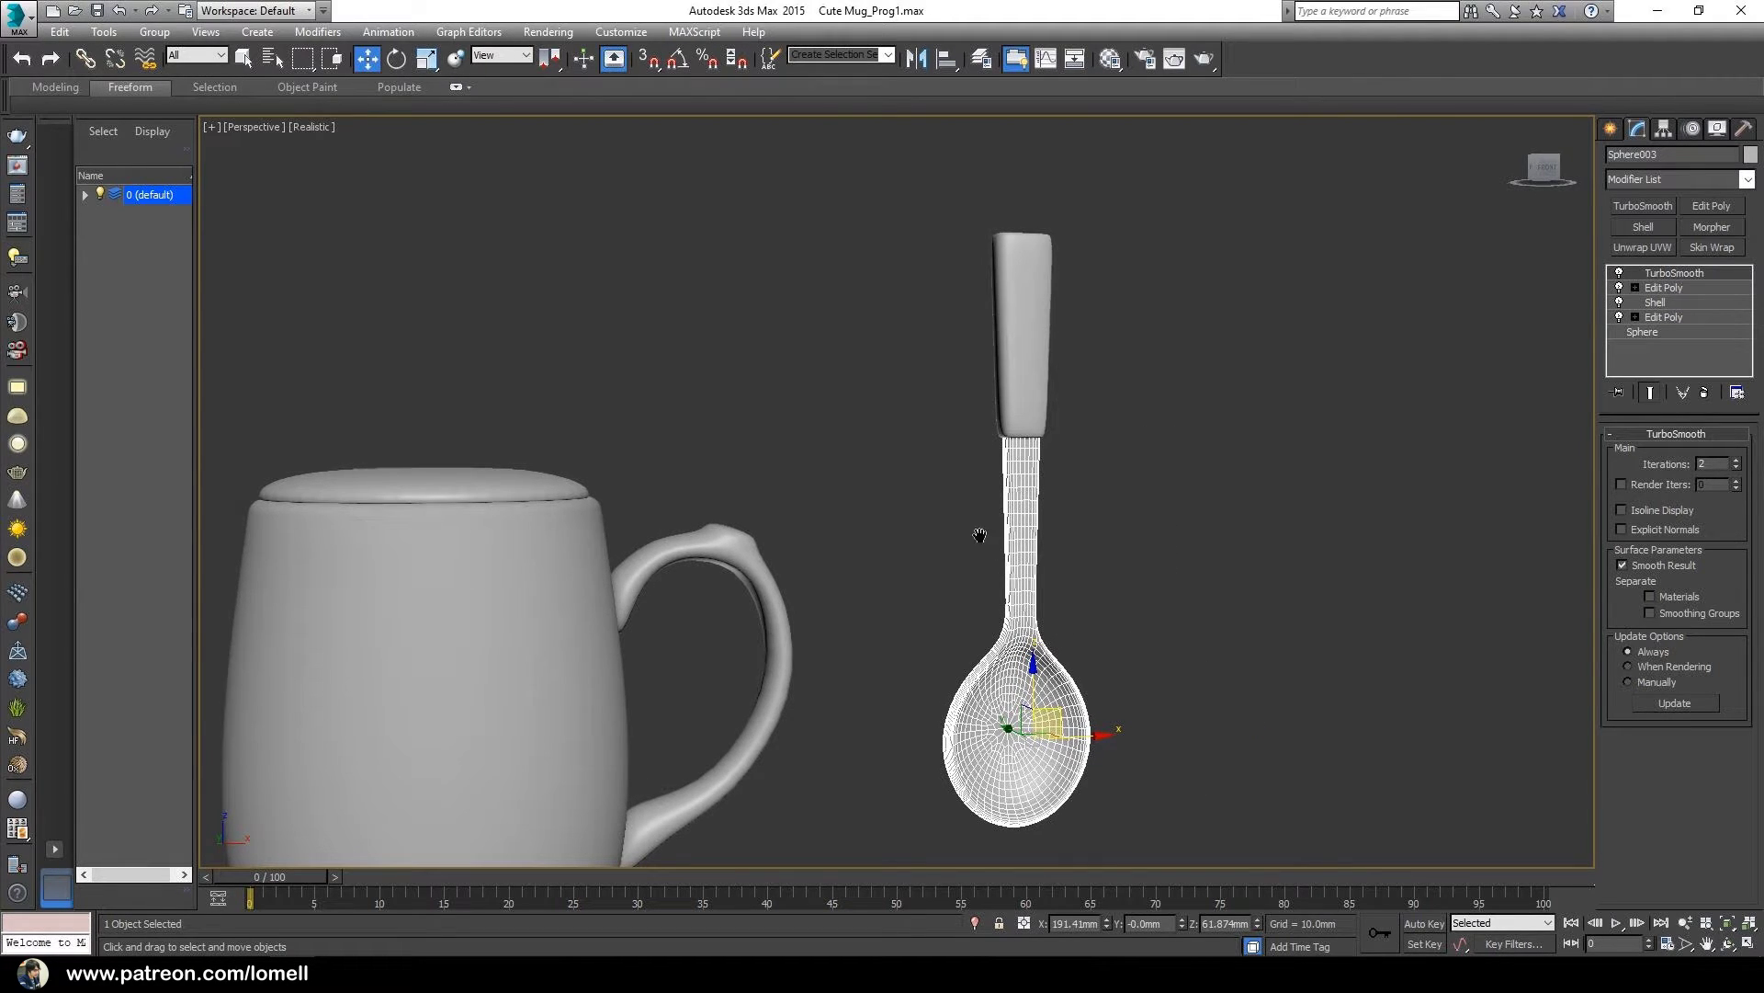
{"action": "scroll", "coordinate": [982, 529], "scroll_direction": "up", "scroll_amount": 4}
{"action": "middle_click_drag", "start_coordinate": [1012, 555], "coordinate": [1022, 523], "text": "alt"}
{"action": "scroll", "coordinate": [1023, 523], "scroll_direction": "up", "scroll_amount": 6}
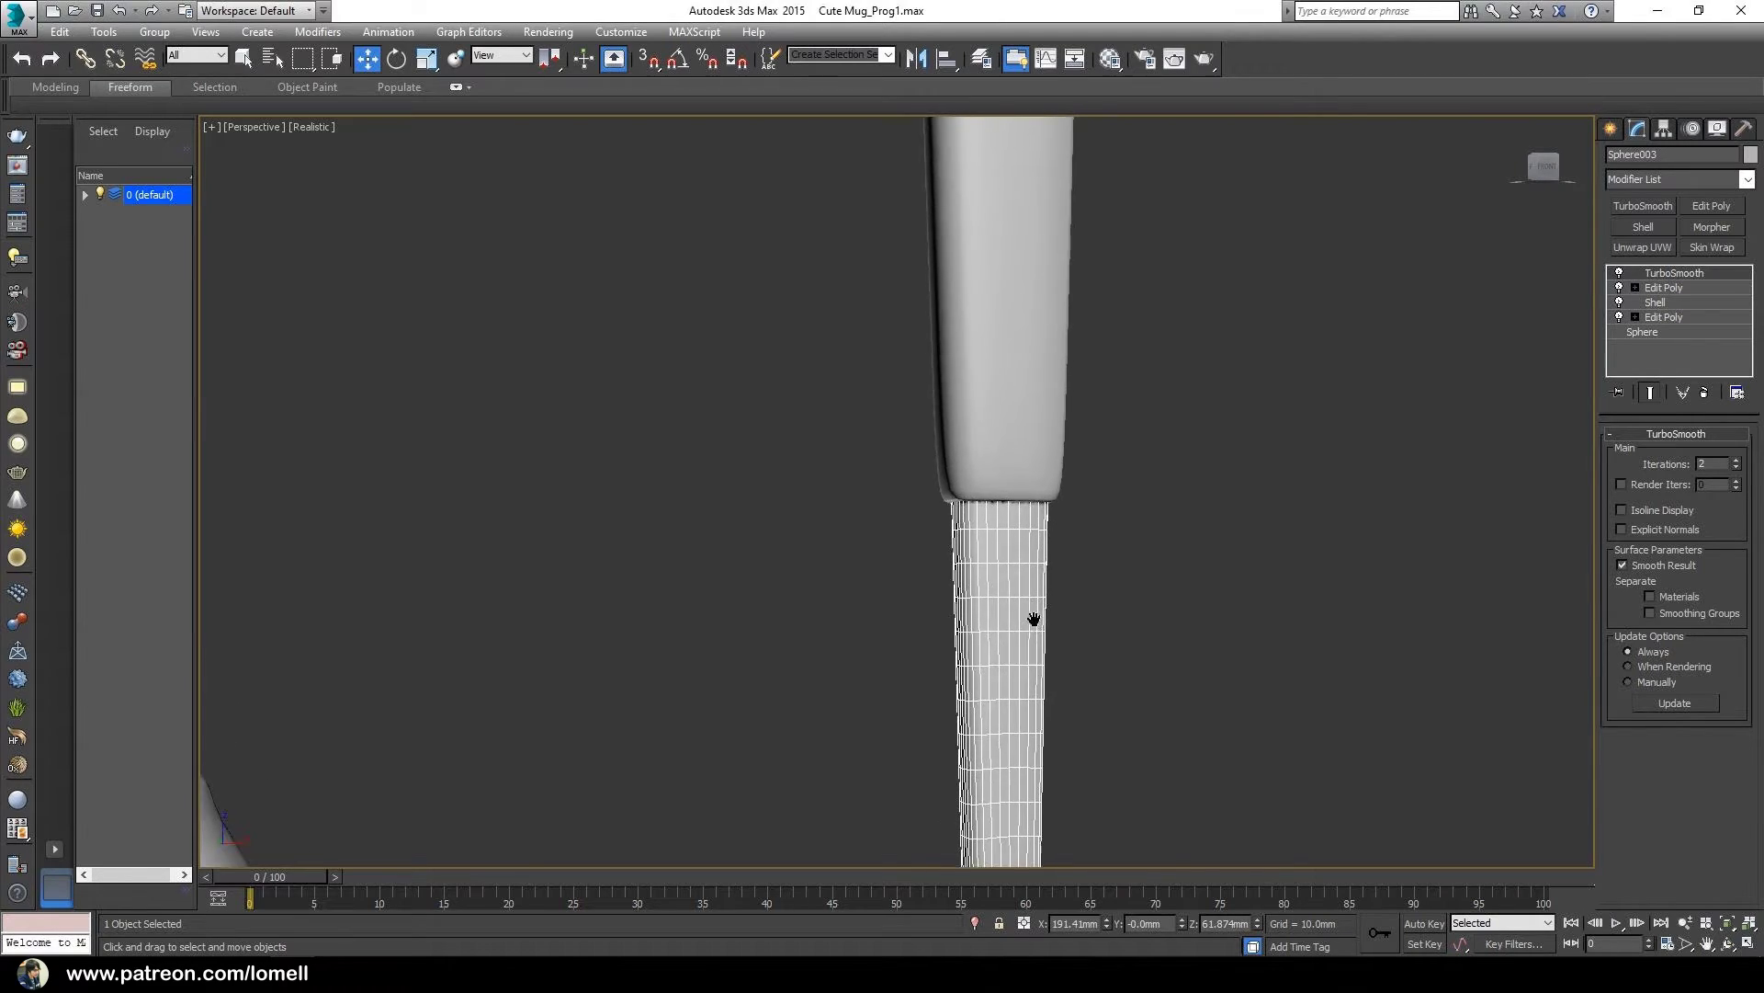
{"action": "middle_click_drag", "start_coordinate": [1029, 636], "coordinate": [1014, 656], "text": "alt"}
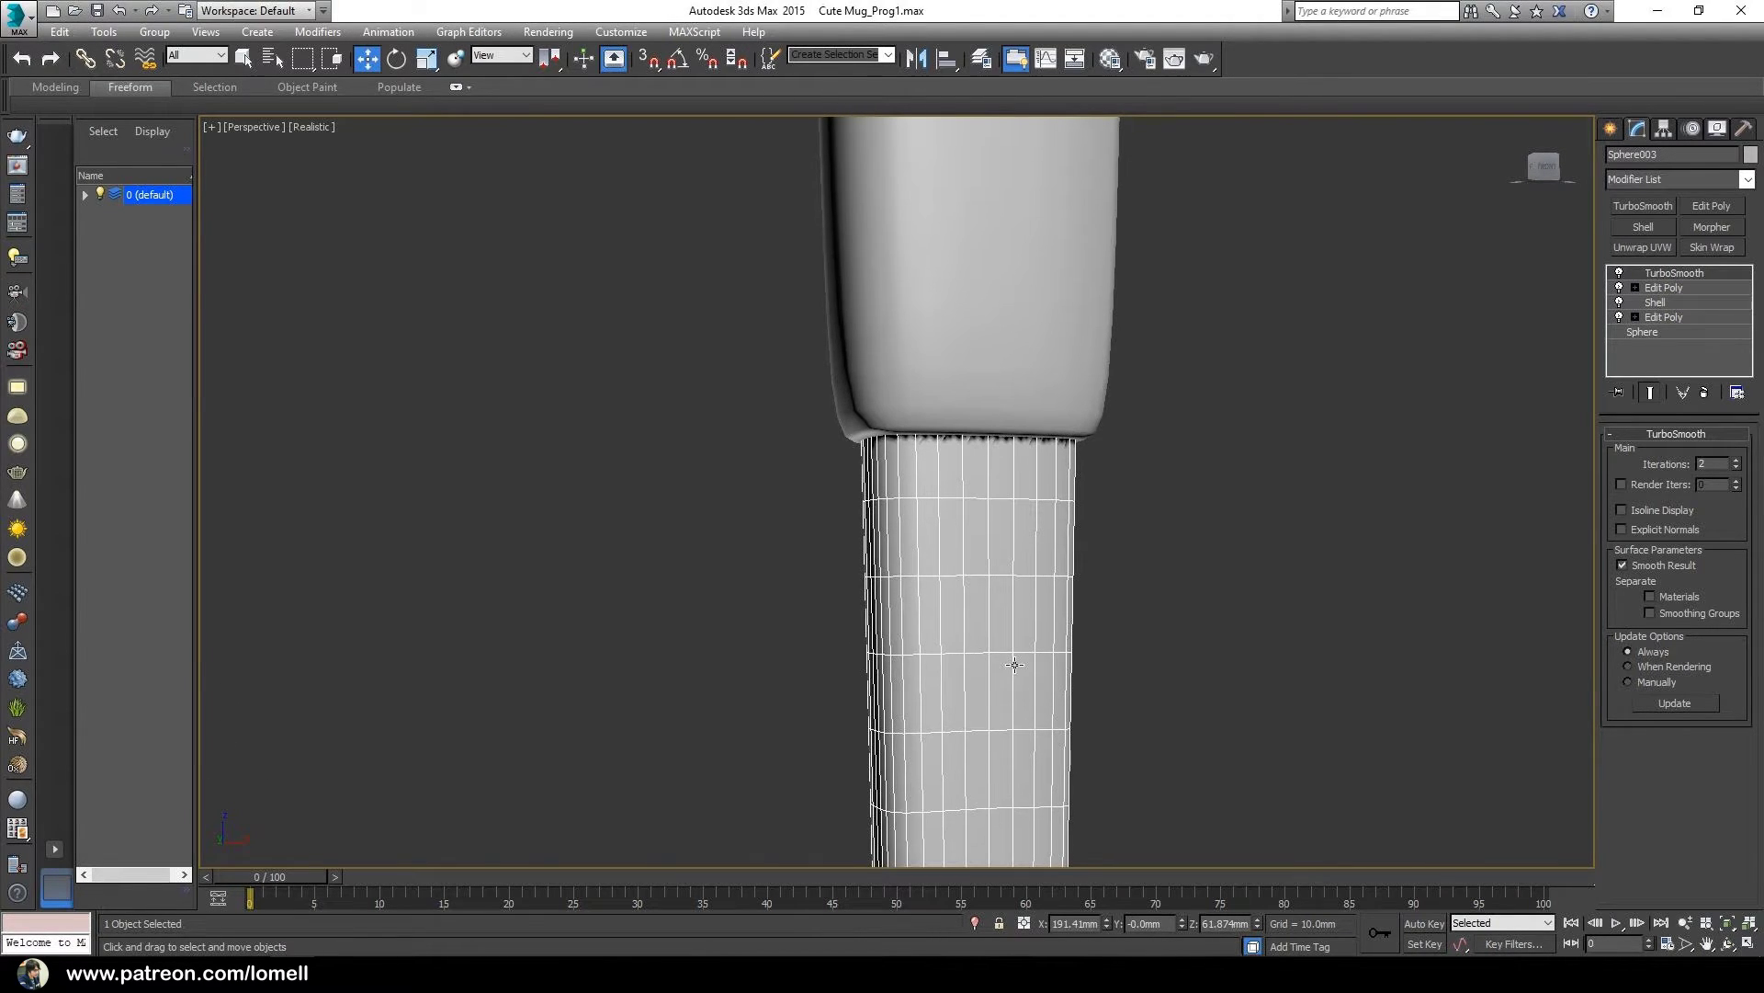
{"action": "right_click", "coordinate": [1669, 270]}
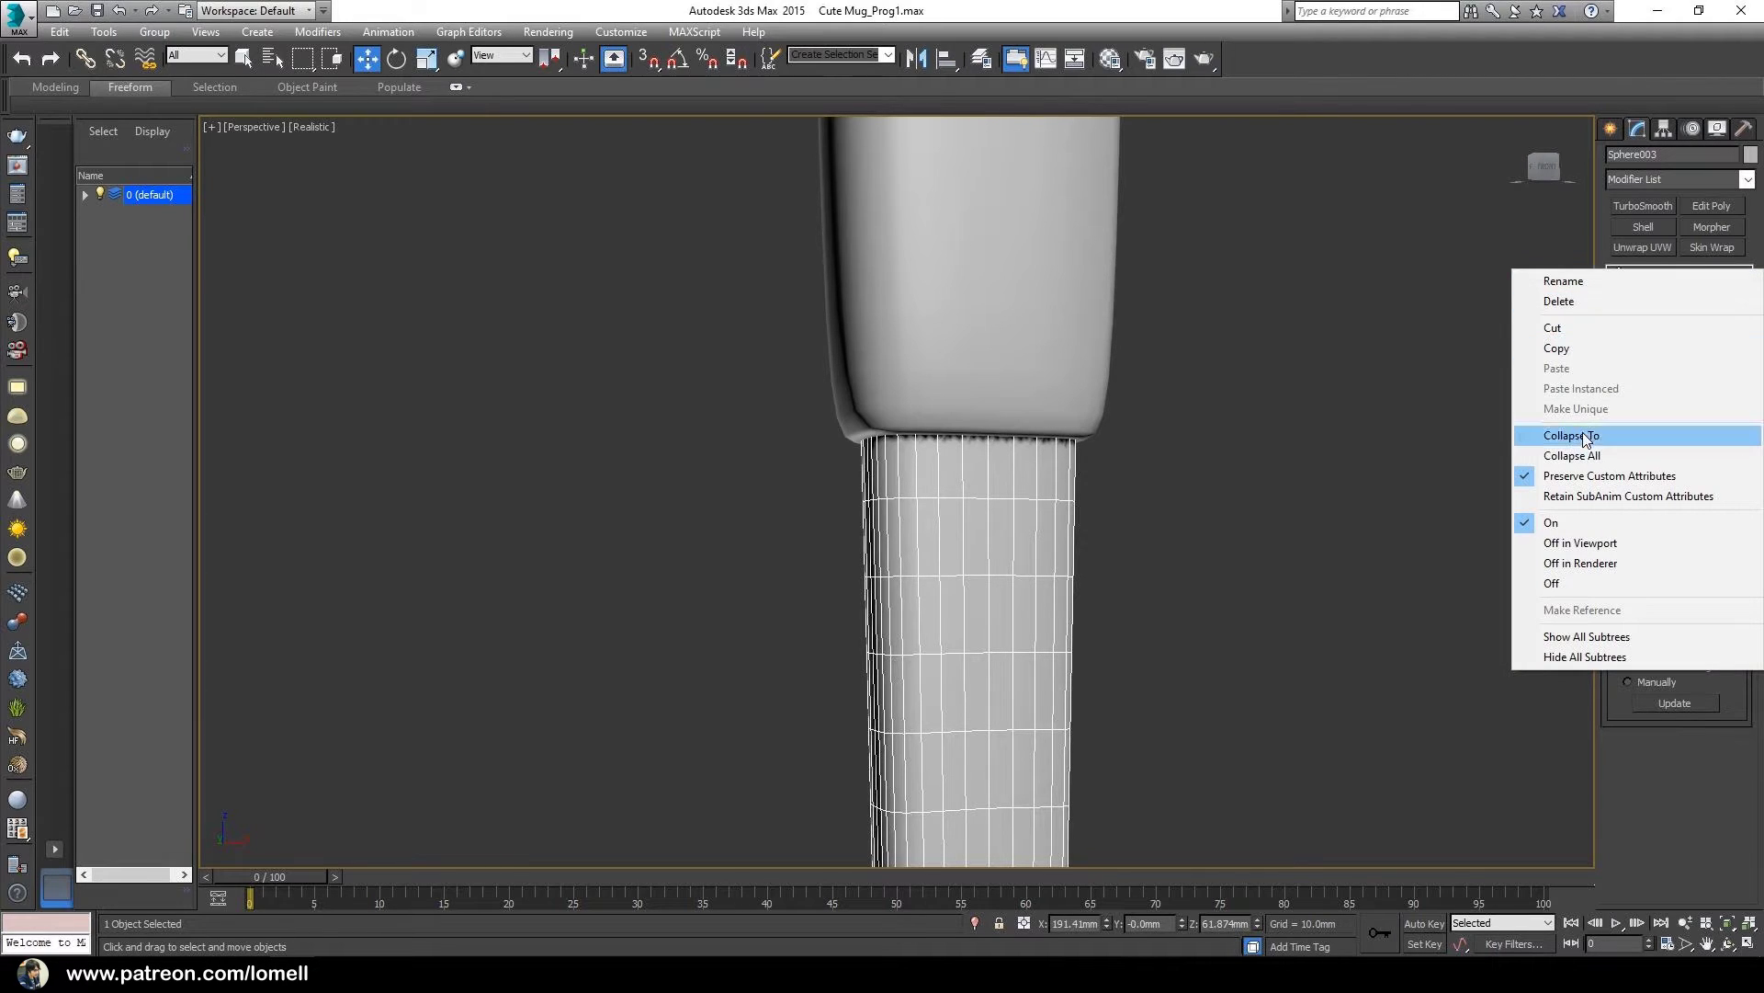
{"action": "left_click", "coordinate": [1479, 296]}
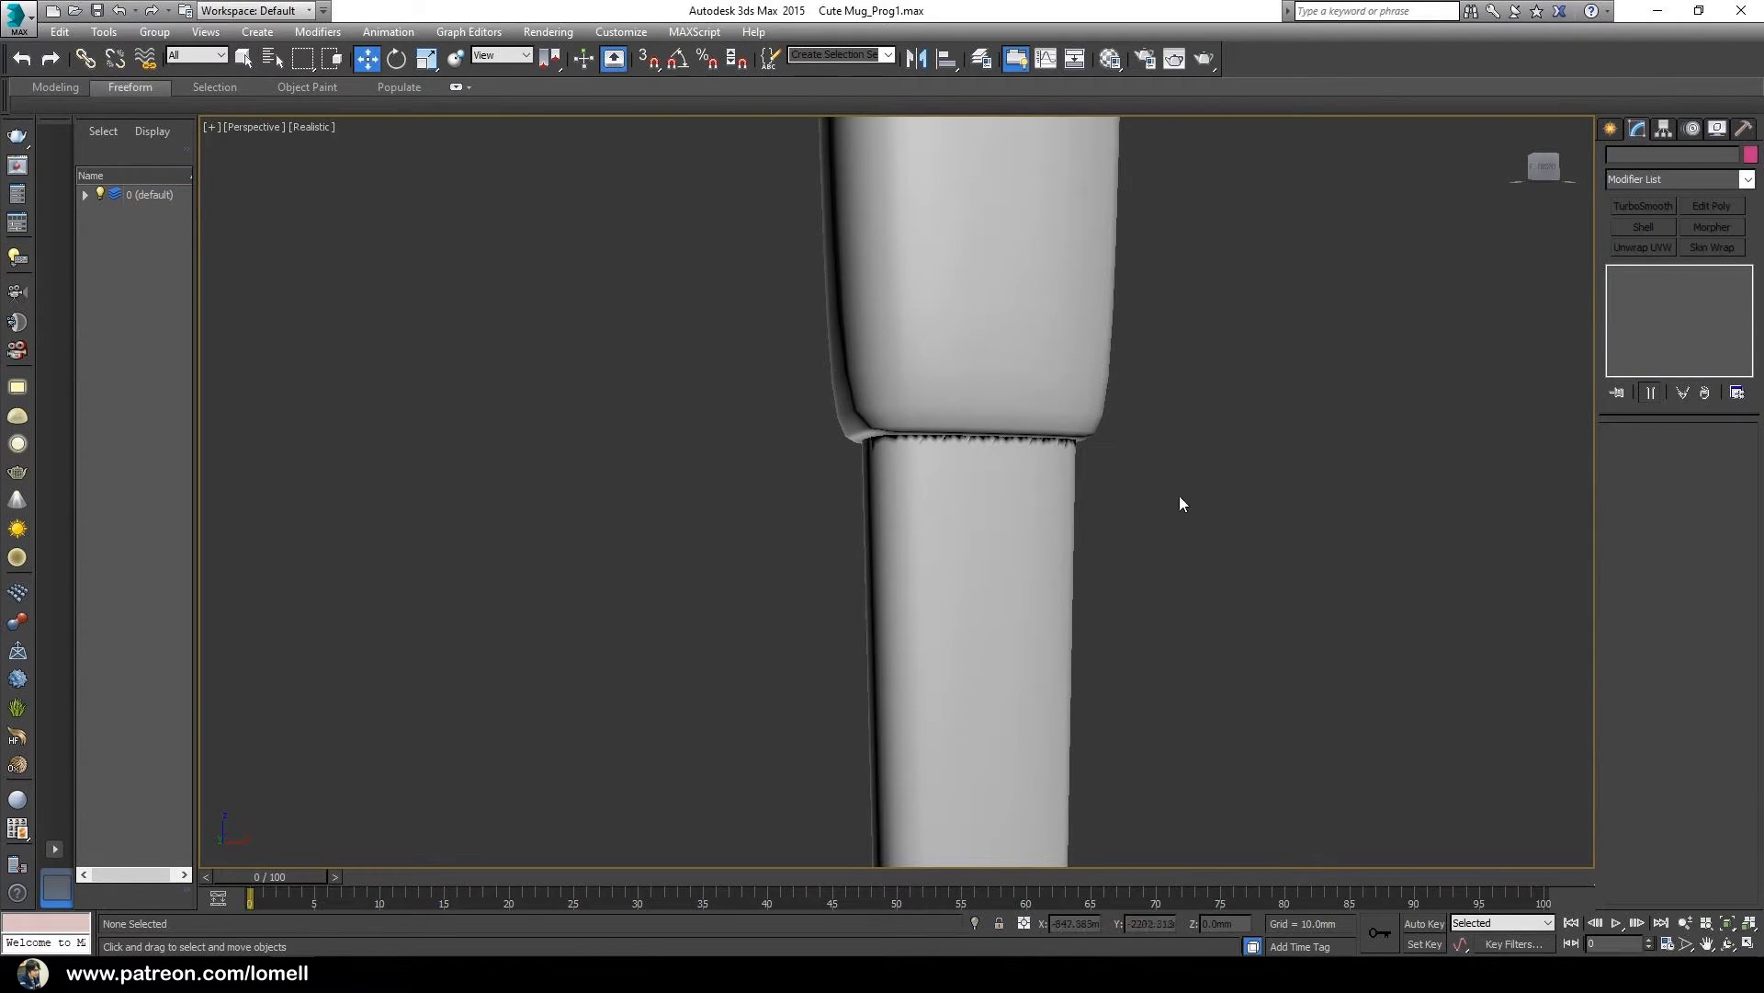
{"action": "key", "text": "ctrl+z"}
- Collapse the whole modifier stack of one of the two overlapping spoon bodies and convert that body to an Editable Poly
{"action": "left_click", "coordinate": [1024, 571]}
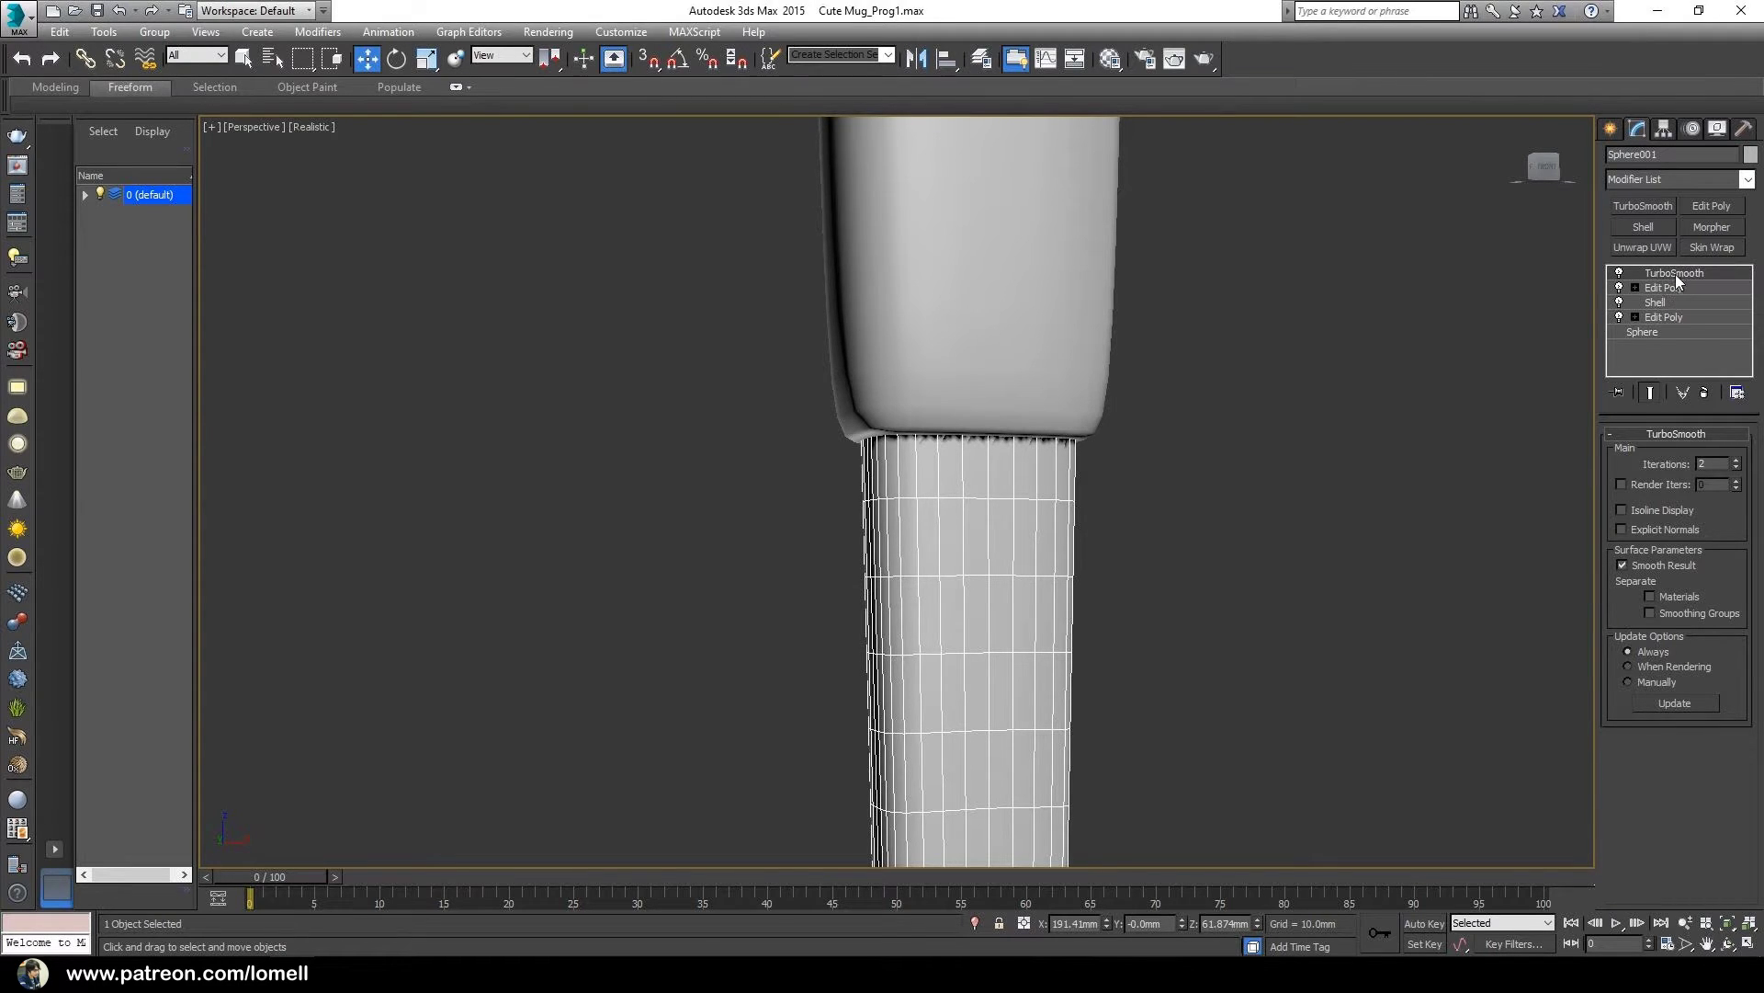
{"action": "right_click", "coordinate": [1683, 273]}
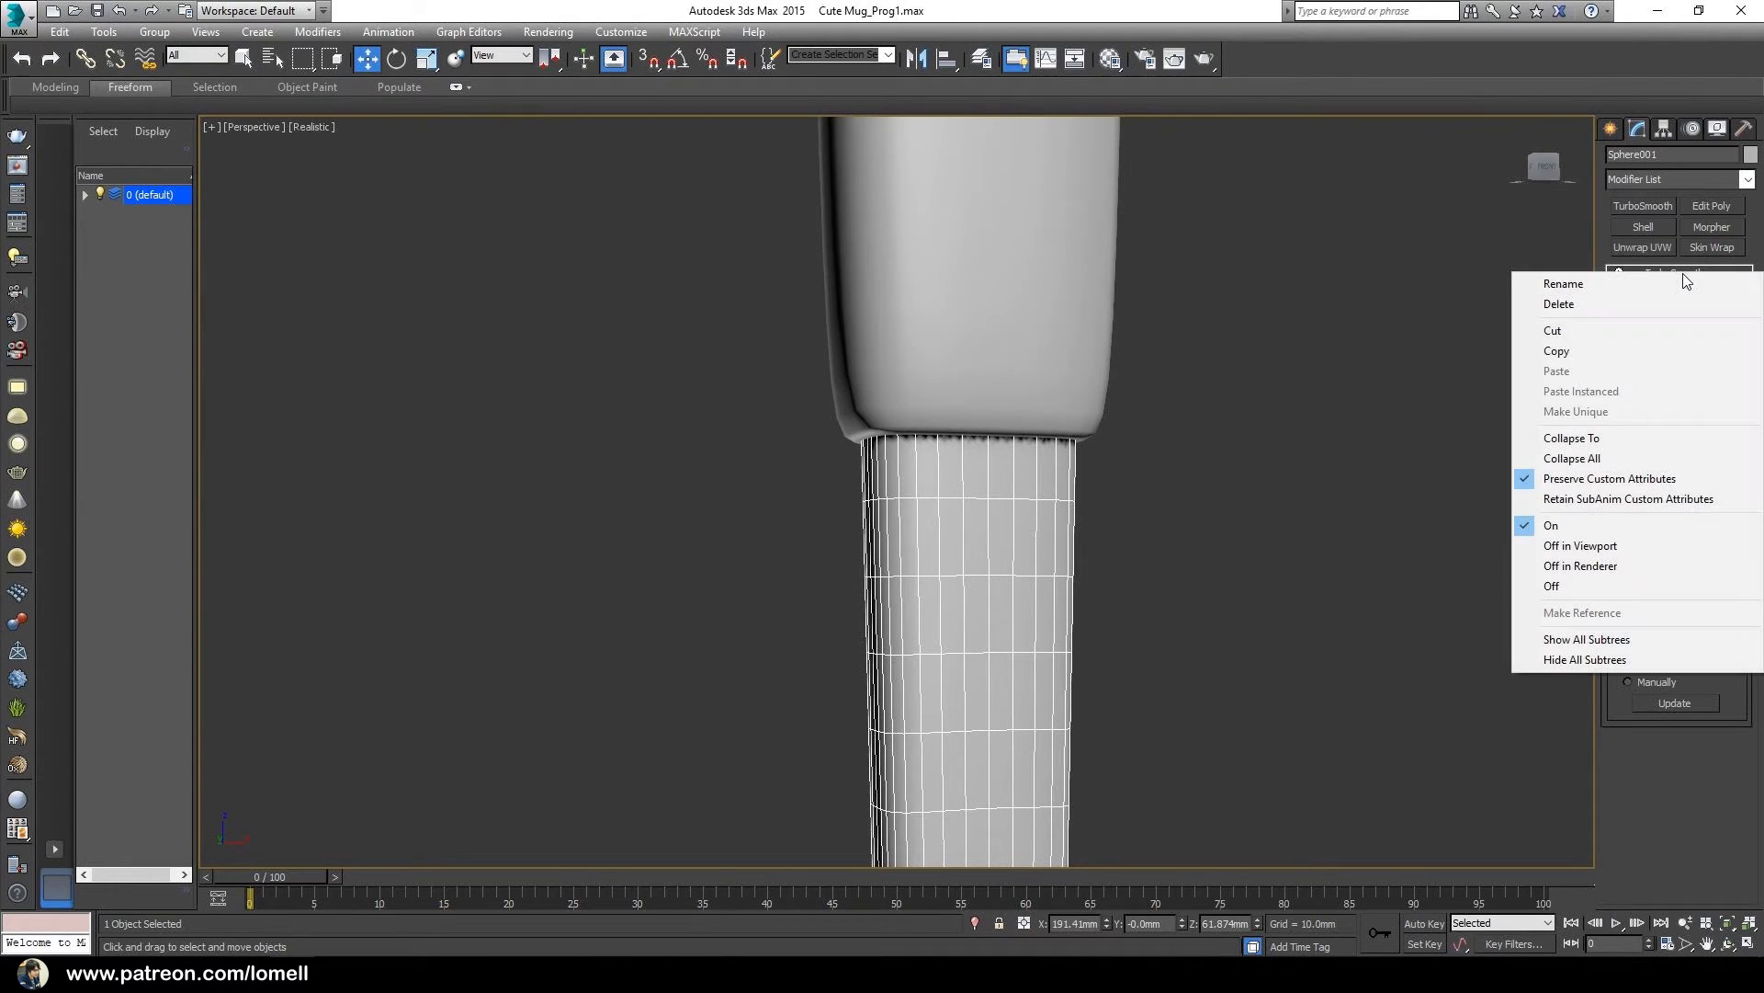
{"action": "left_click", "coordinate": [1563, 459]}
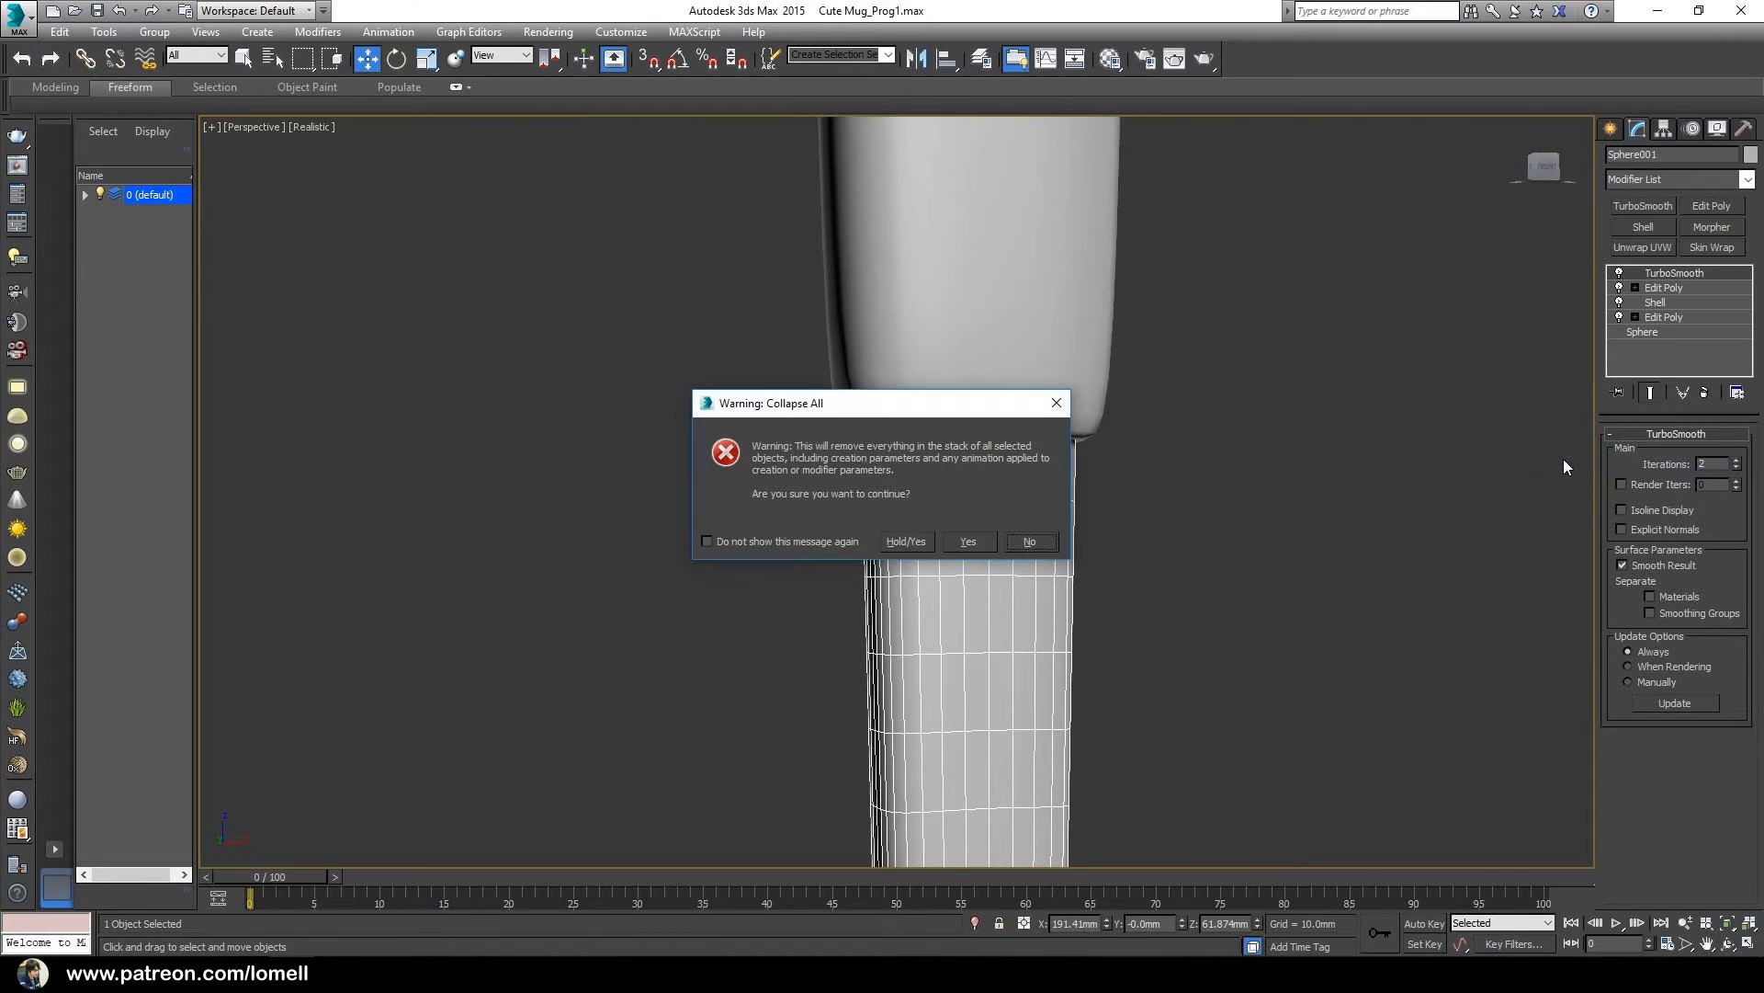
{"action": "left_click", "coordinate": [974, 543]}
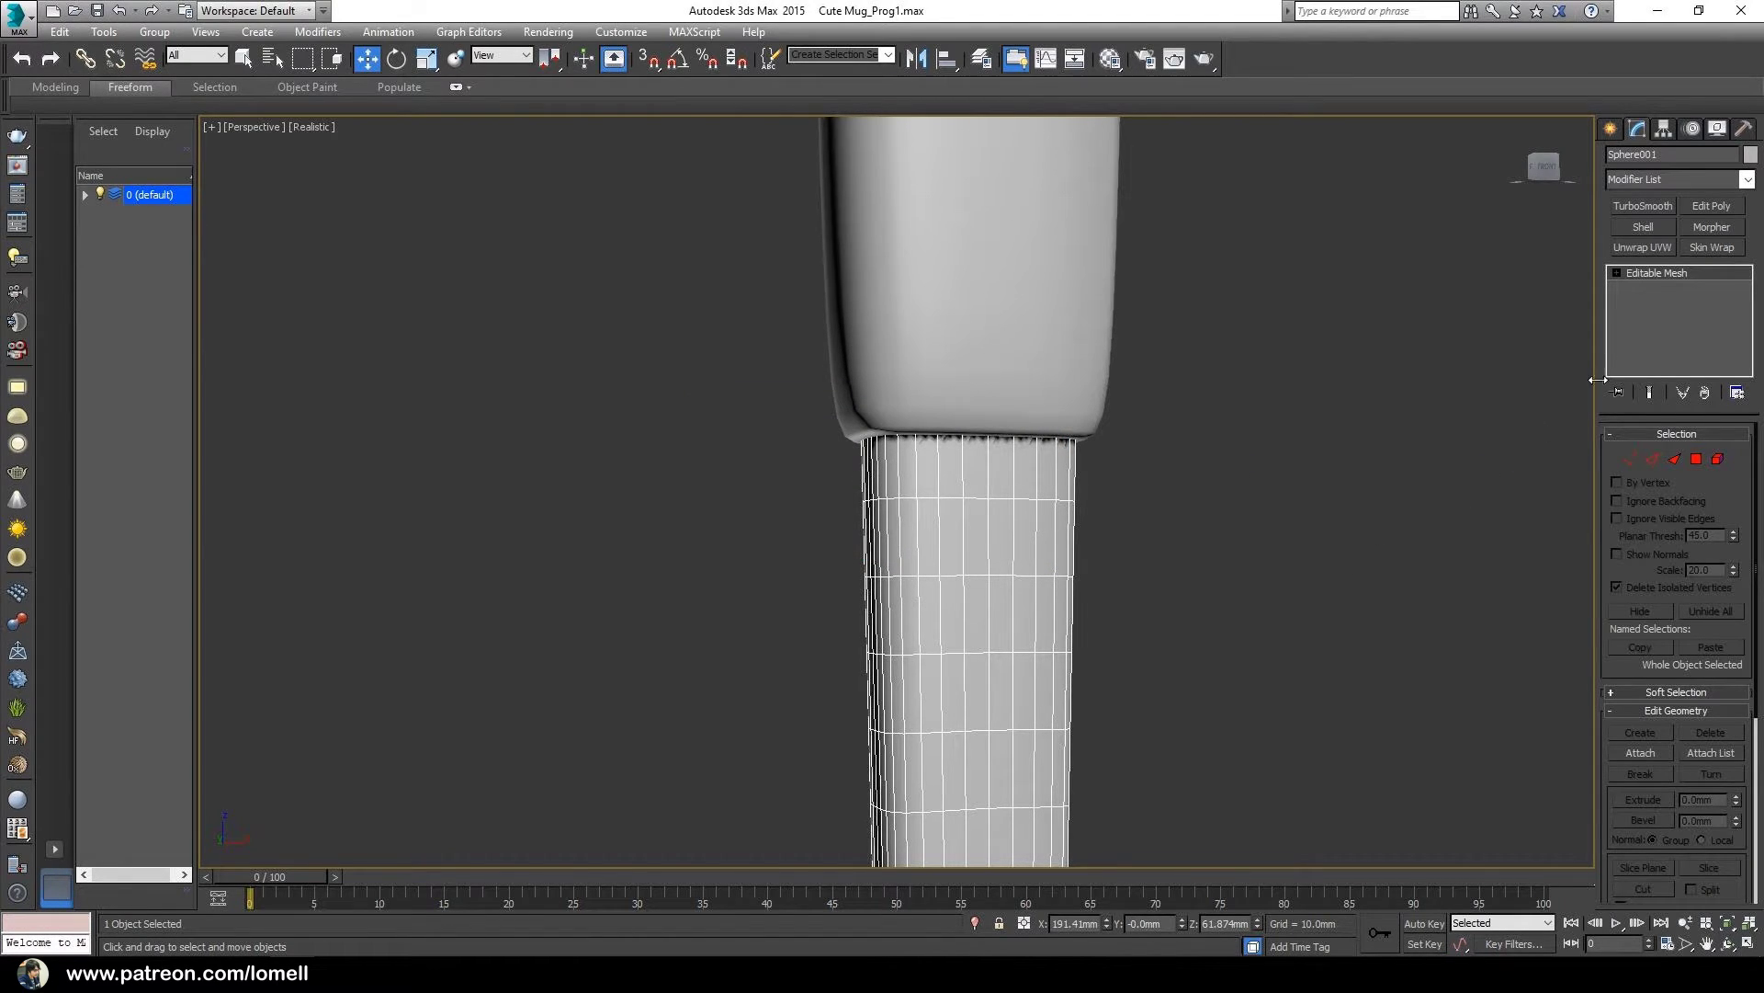
{"action": "scroll", "coordinate": [969, 641], "scroll_direction": "down", "scroll_amount": 3}
{"action": "middle_click_drag", "start_coordinate": [969, 662], "coordinate": [942, 547]}
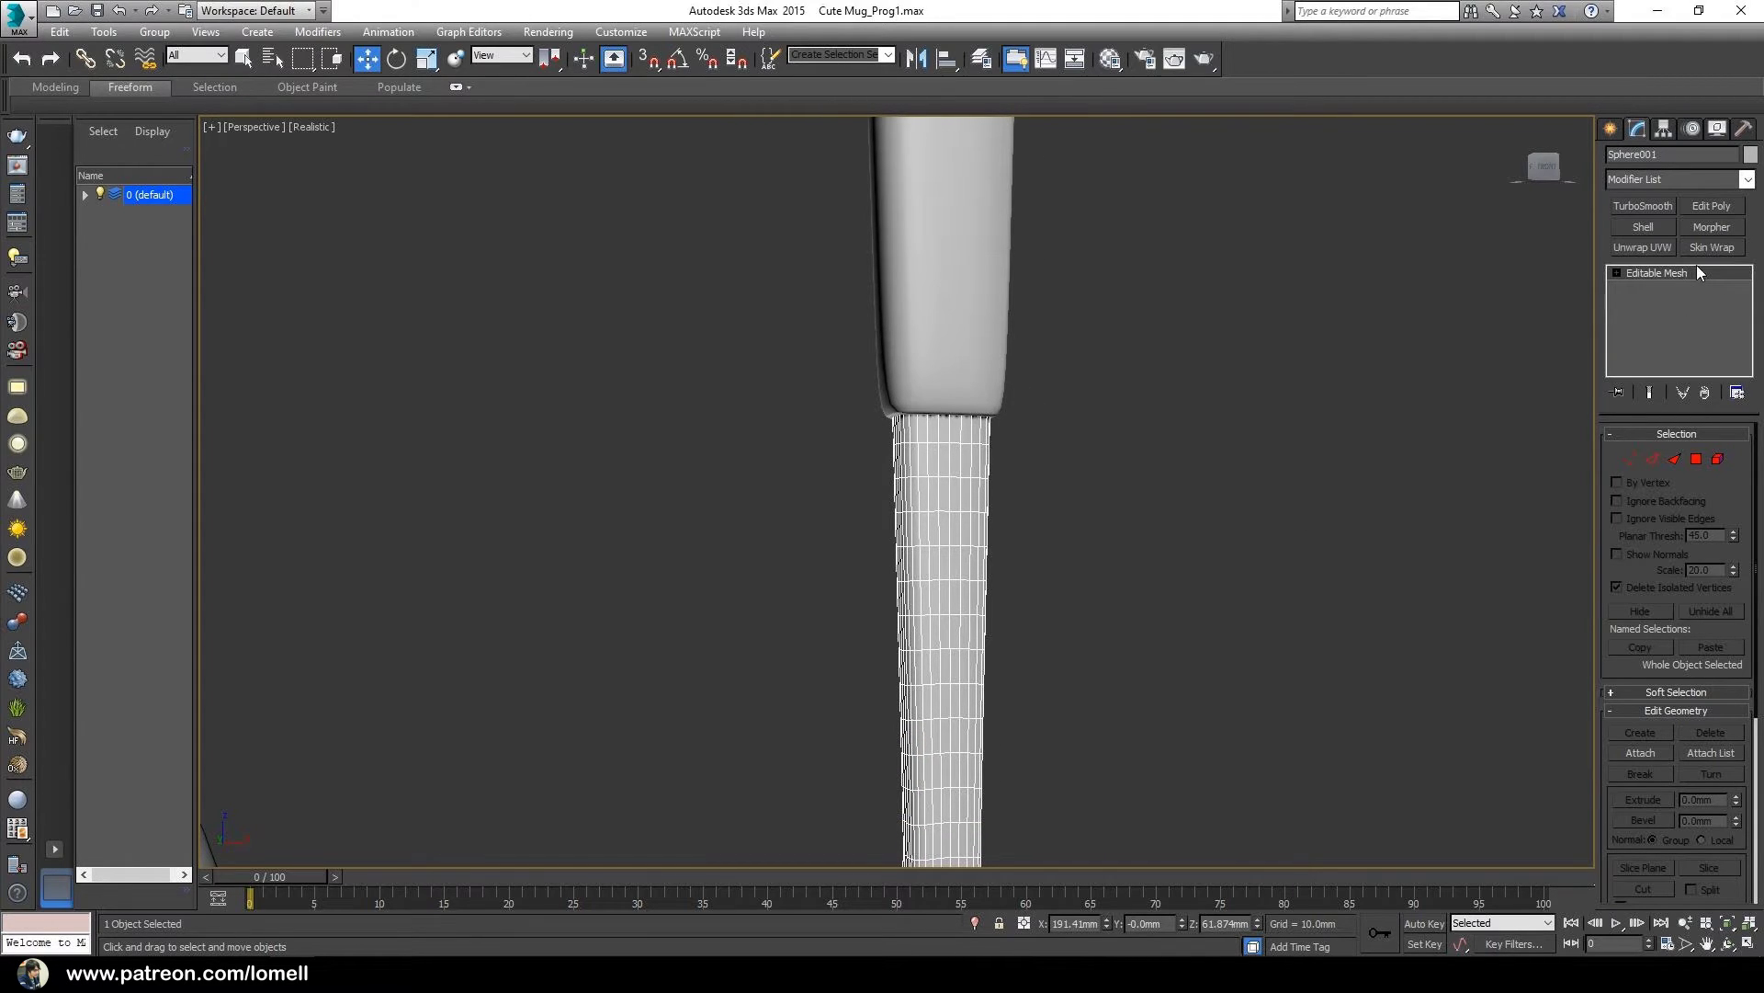
{"action": "right_click", "coordinate": [950, 488]}
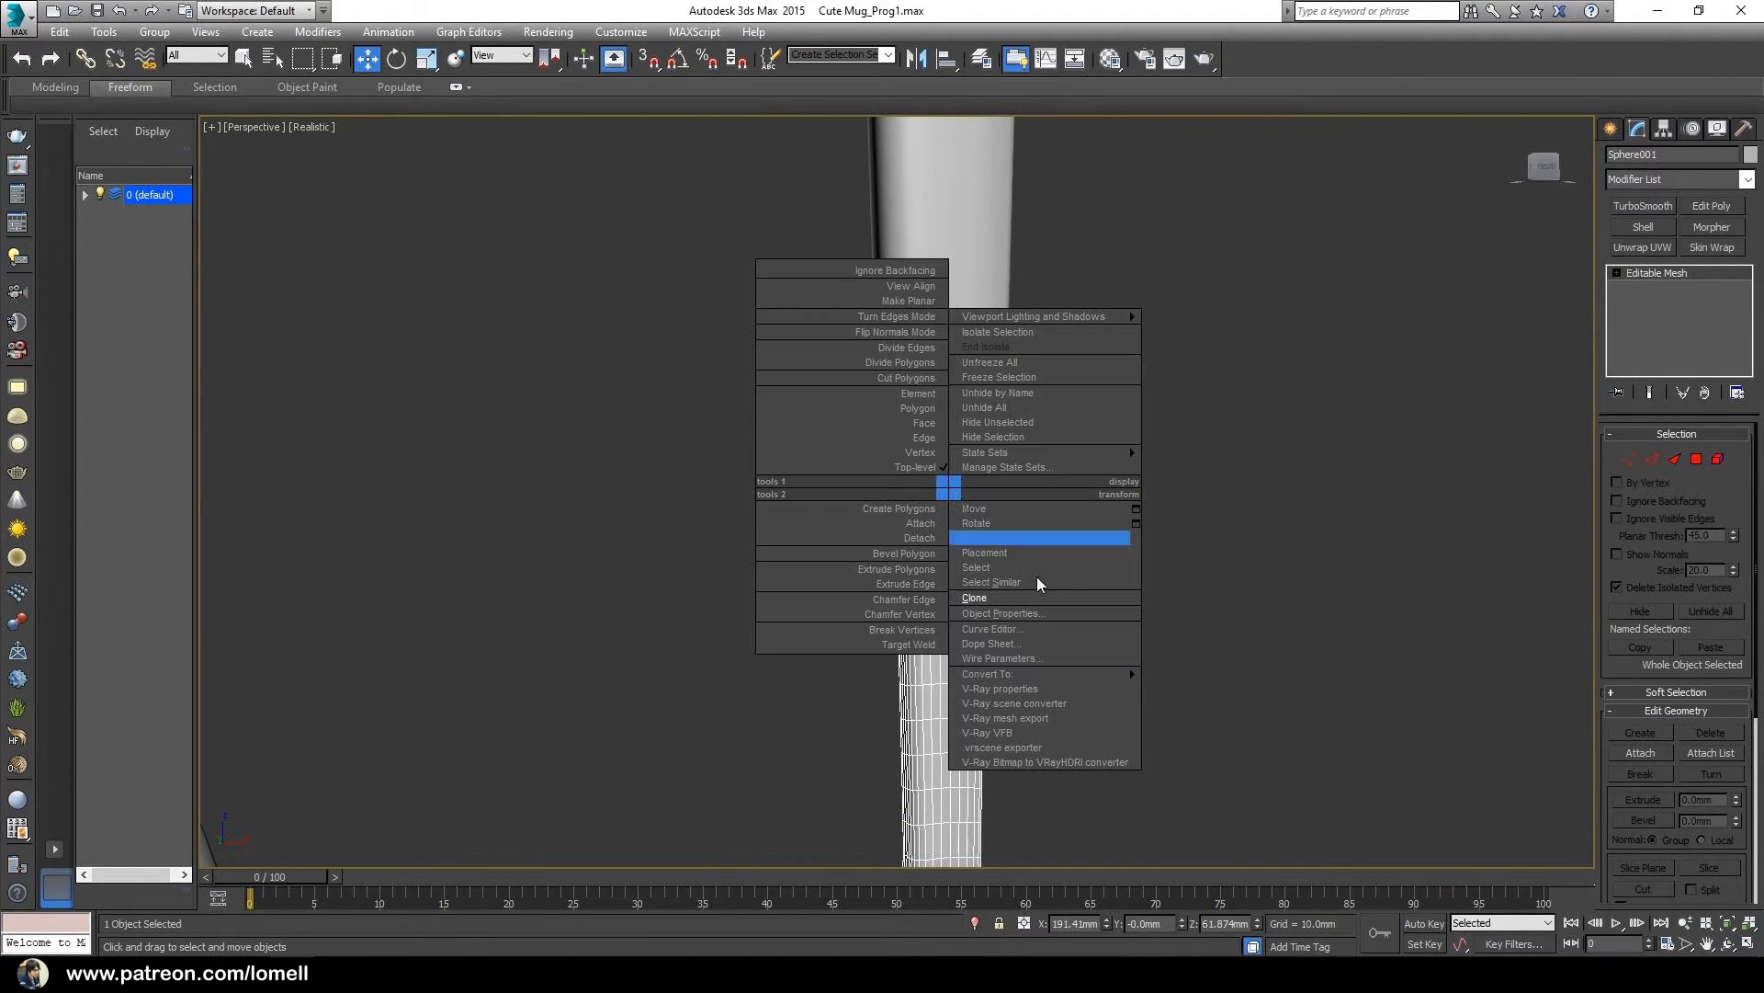
{"action": "mouse_move", "coordinate": [1108, 675]}
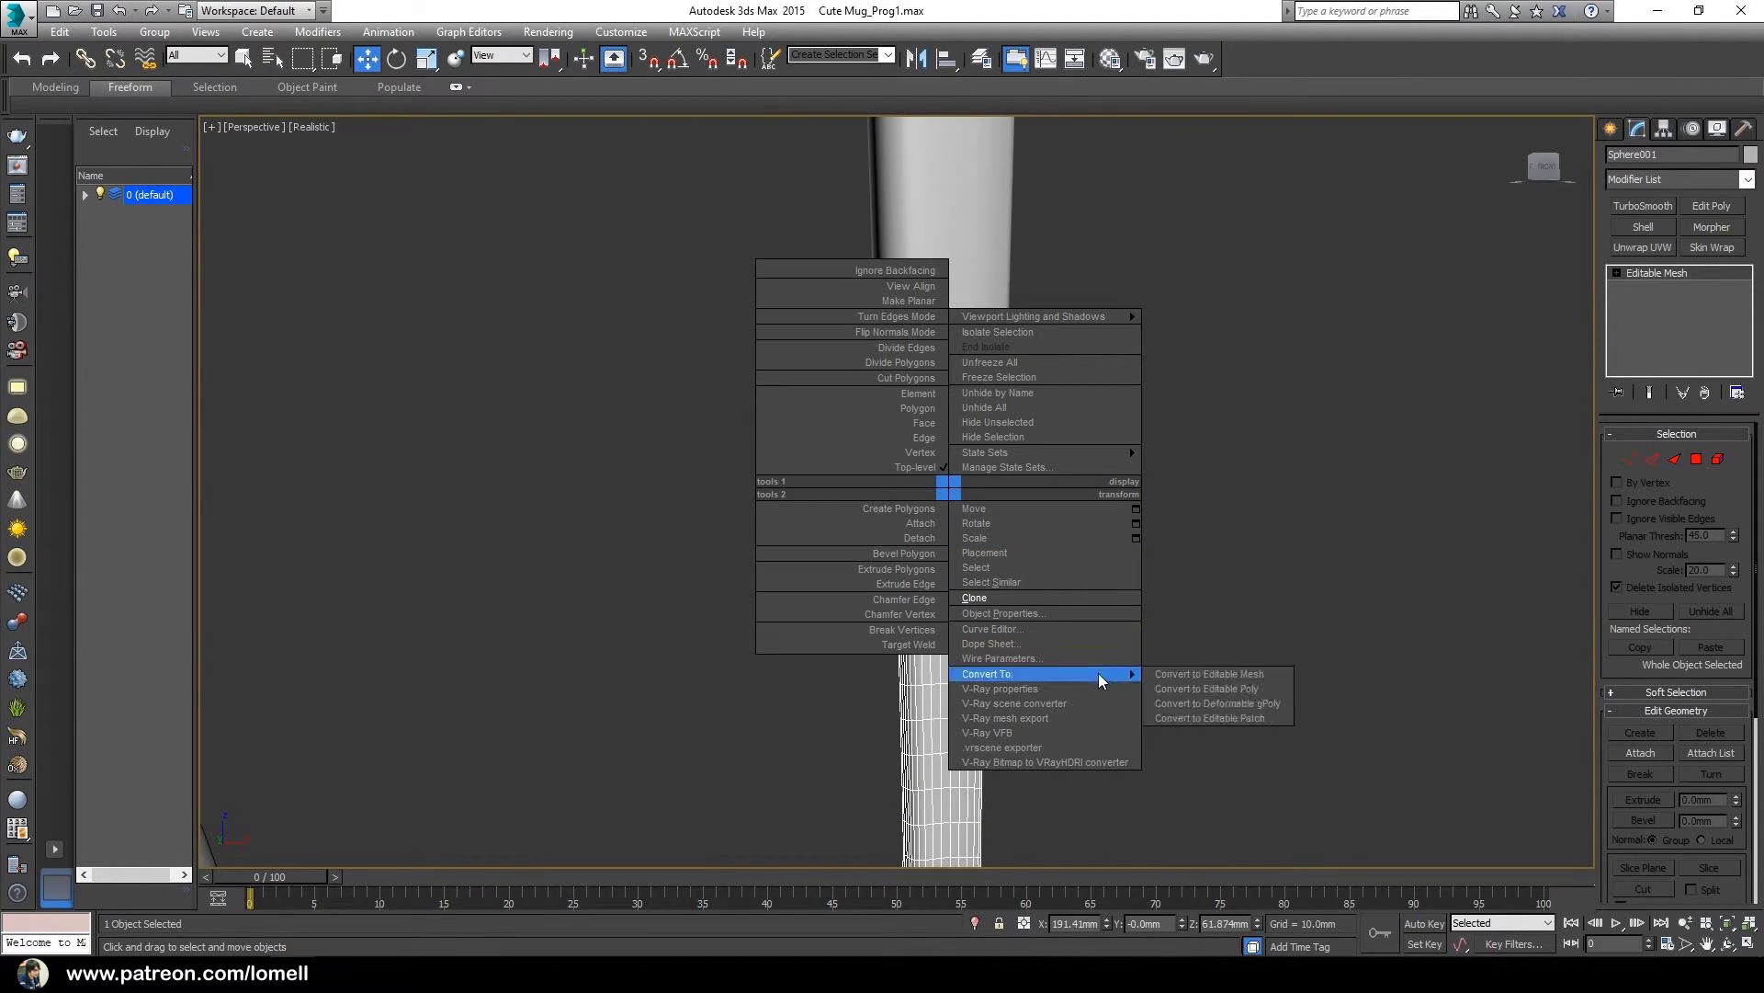
{"action": "left_click", "coordinate": [1210, 691]}
- Delete all polygons of the converted spoon body except the single ring directly below the grip piece
{"action": "middle_click_drag", "start_coordinate": [944, 584], "coordinate": [956, 601], "text": "alt"}
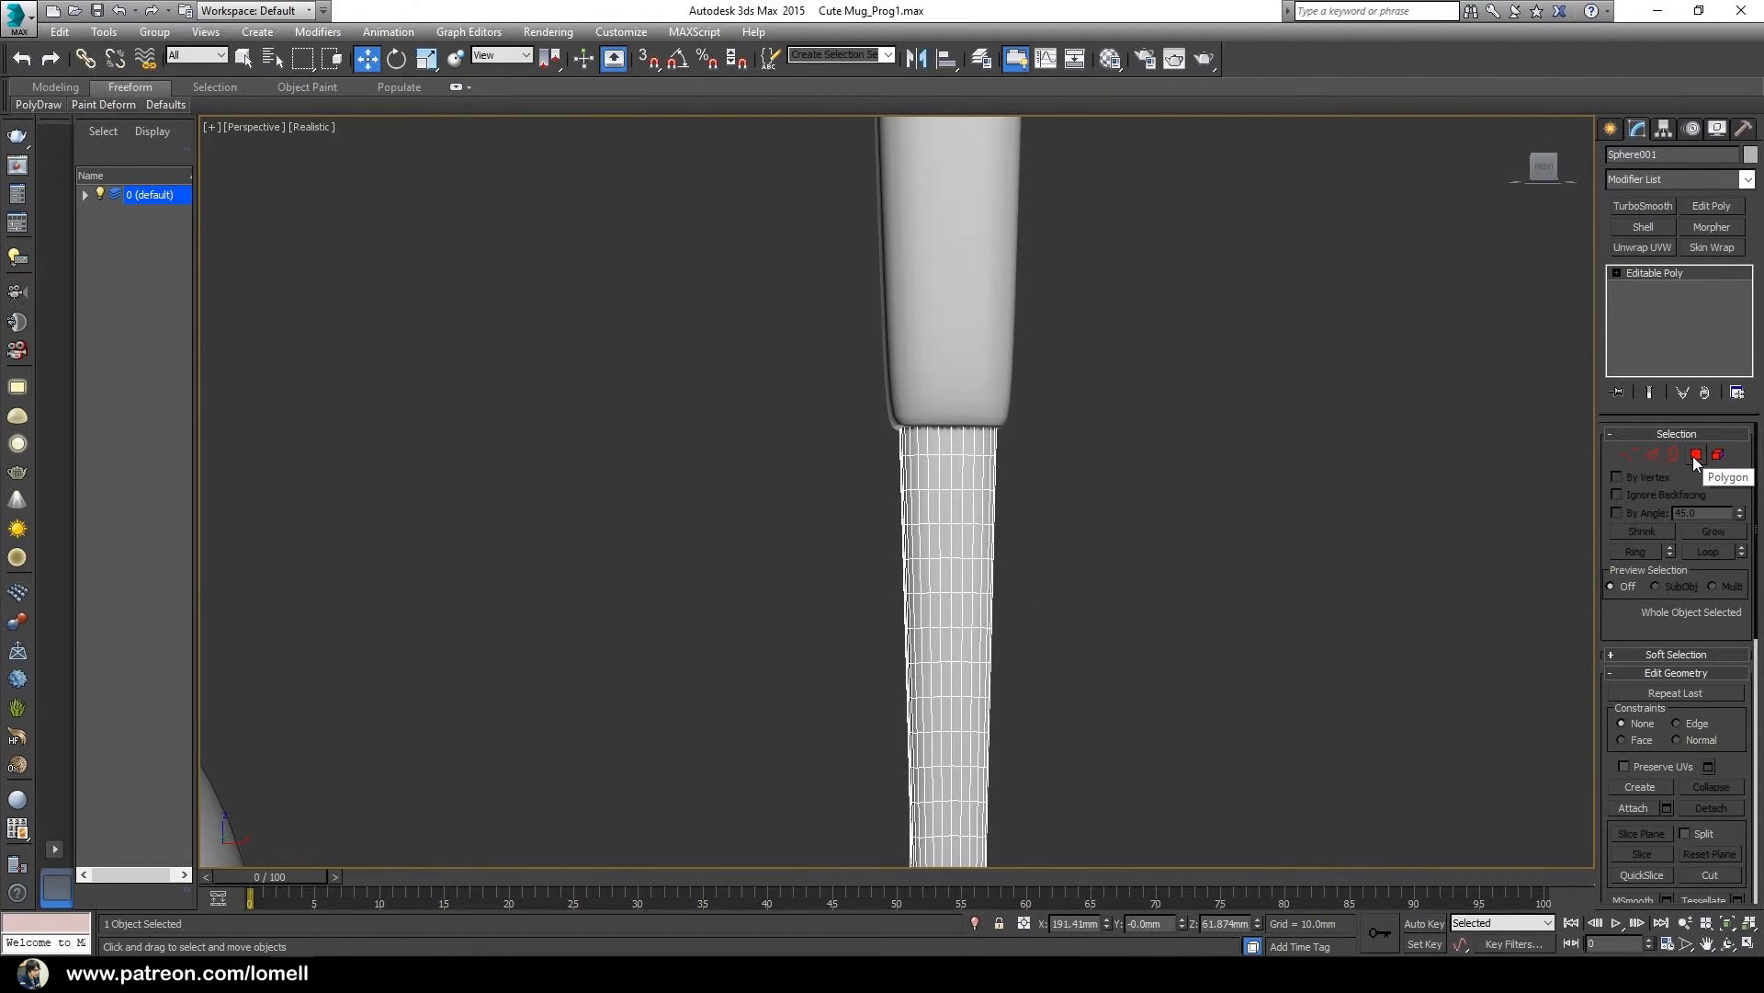
{"action": "left_click", "coordinate": [1615, 272]}
{"action": "left_click", "coordinate": [1652, 332]}
{"action": "scroll", "coordinate": [935, 578], "scroll_direction": "up", "scroll_amount": 3}
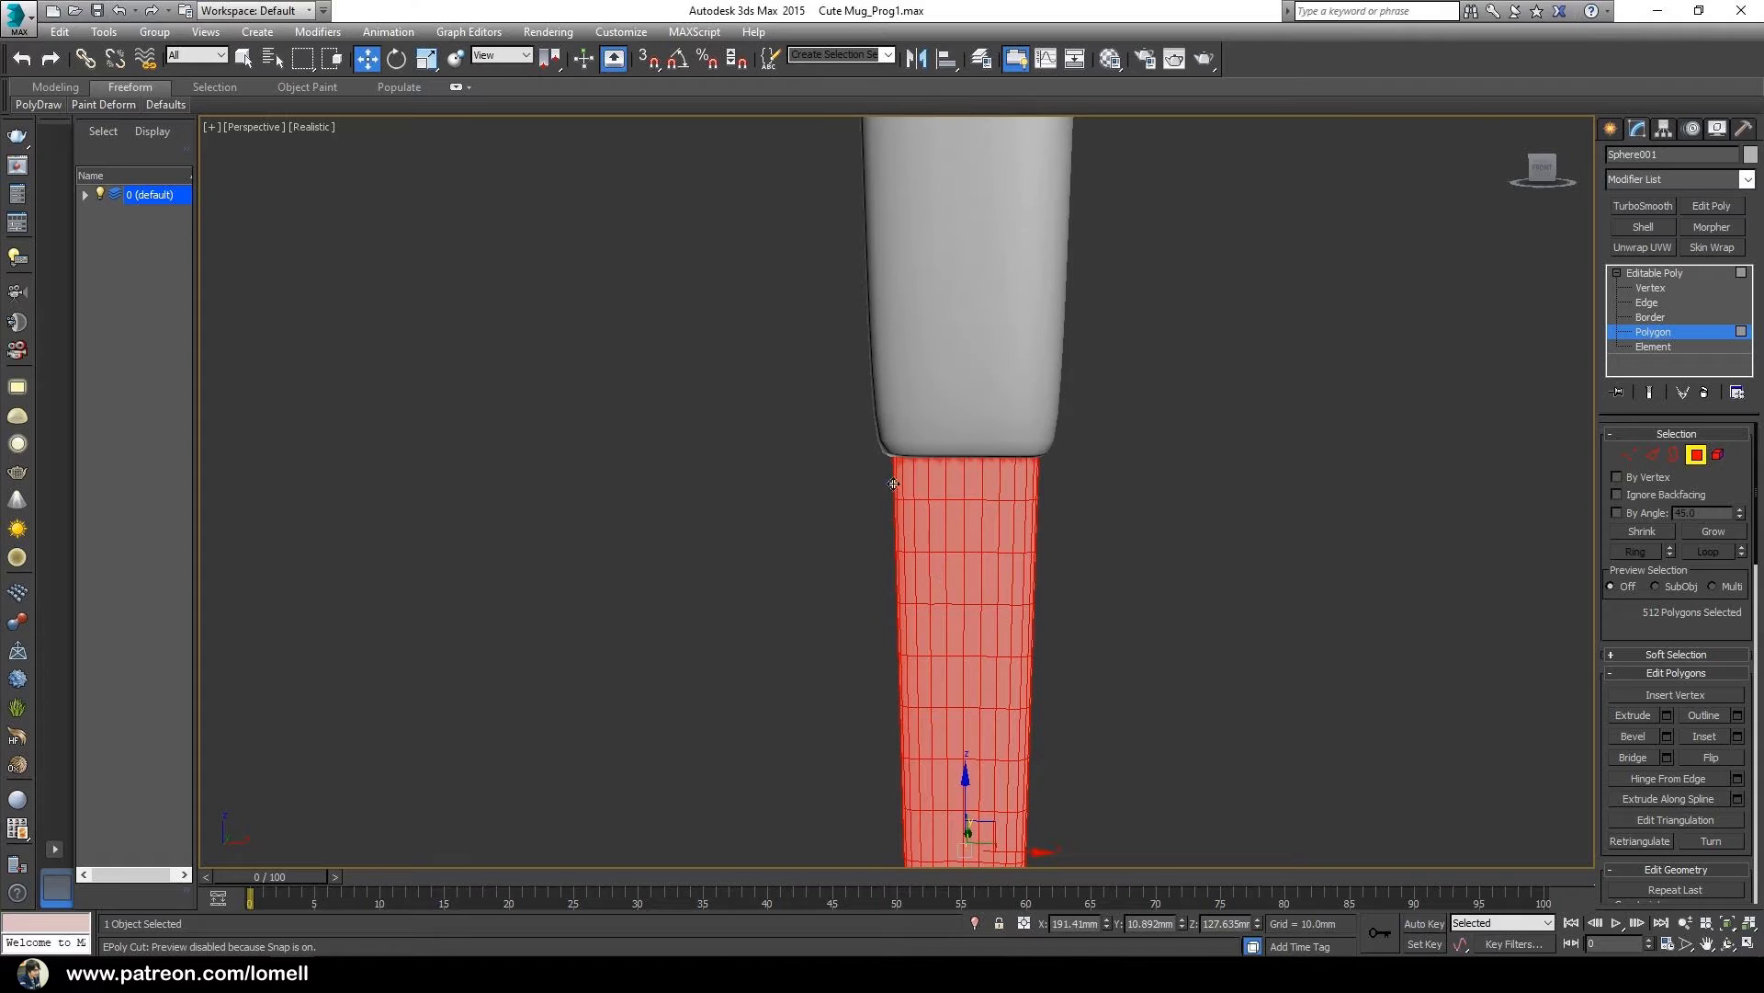
{"action": "left_click_drag", "start_coordinate": [1112, 472], "coordinate": [1112, 475]}
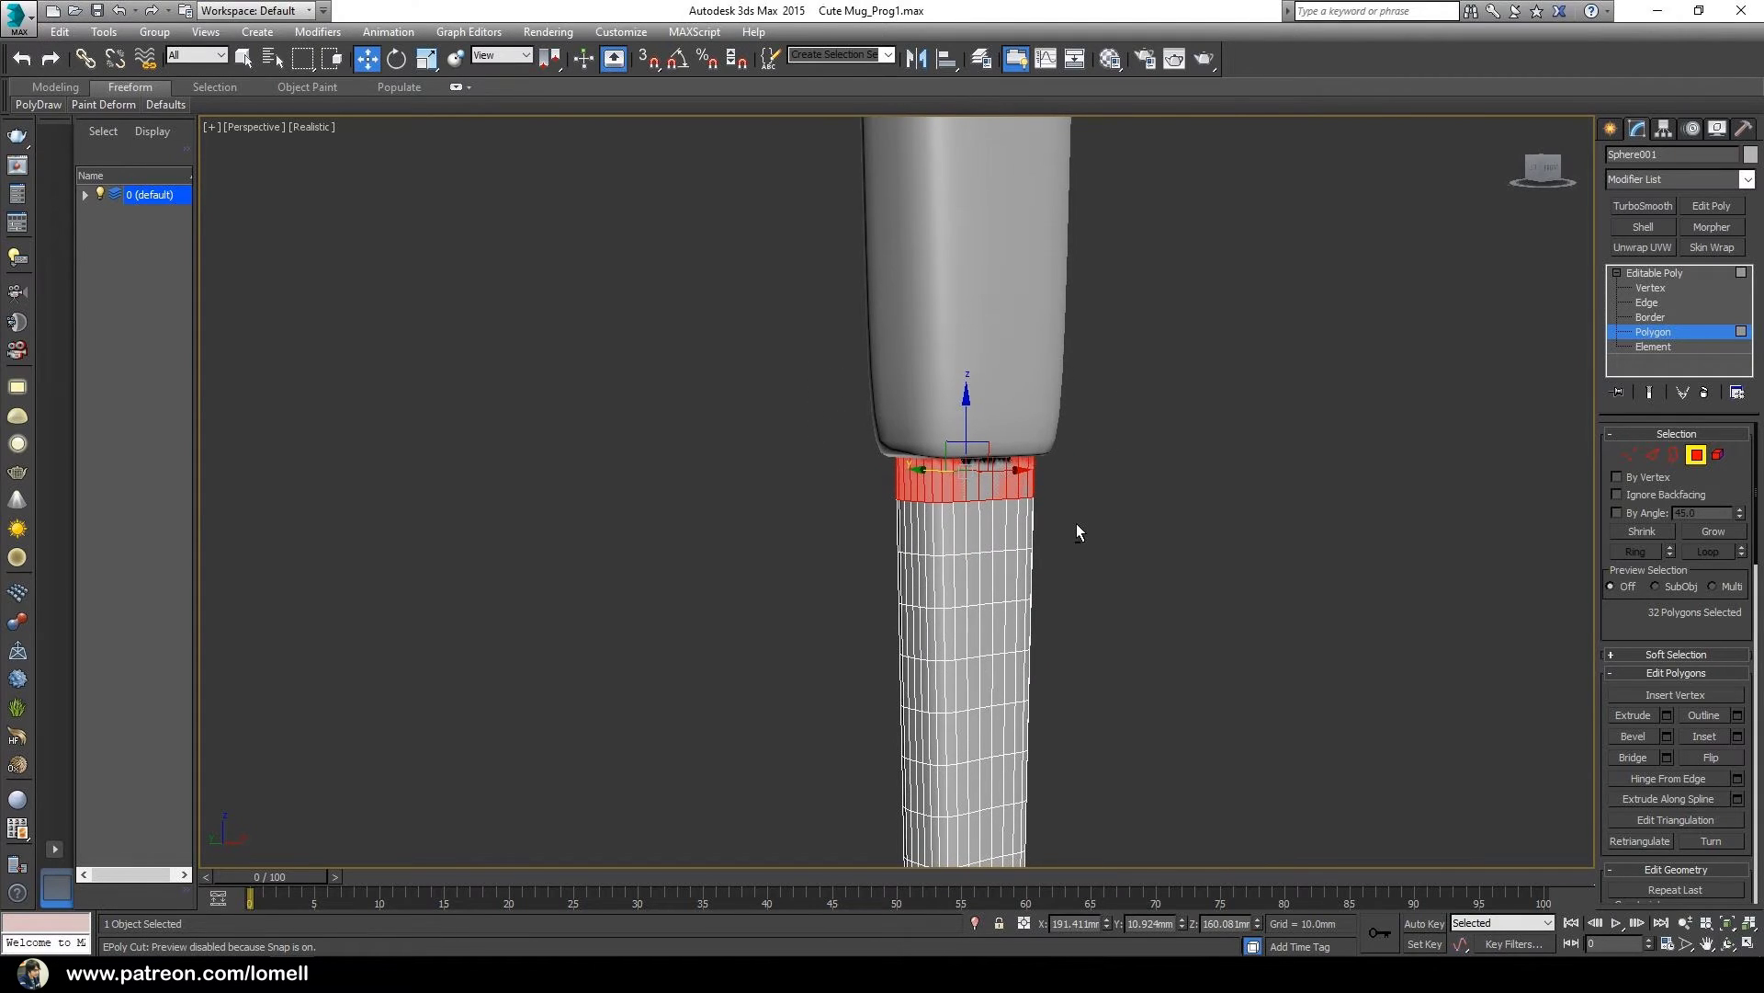
{"action": "key", "text": "ctrl+i"}
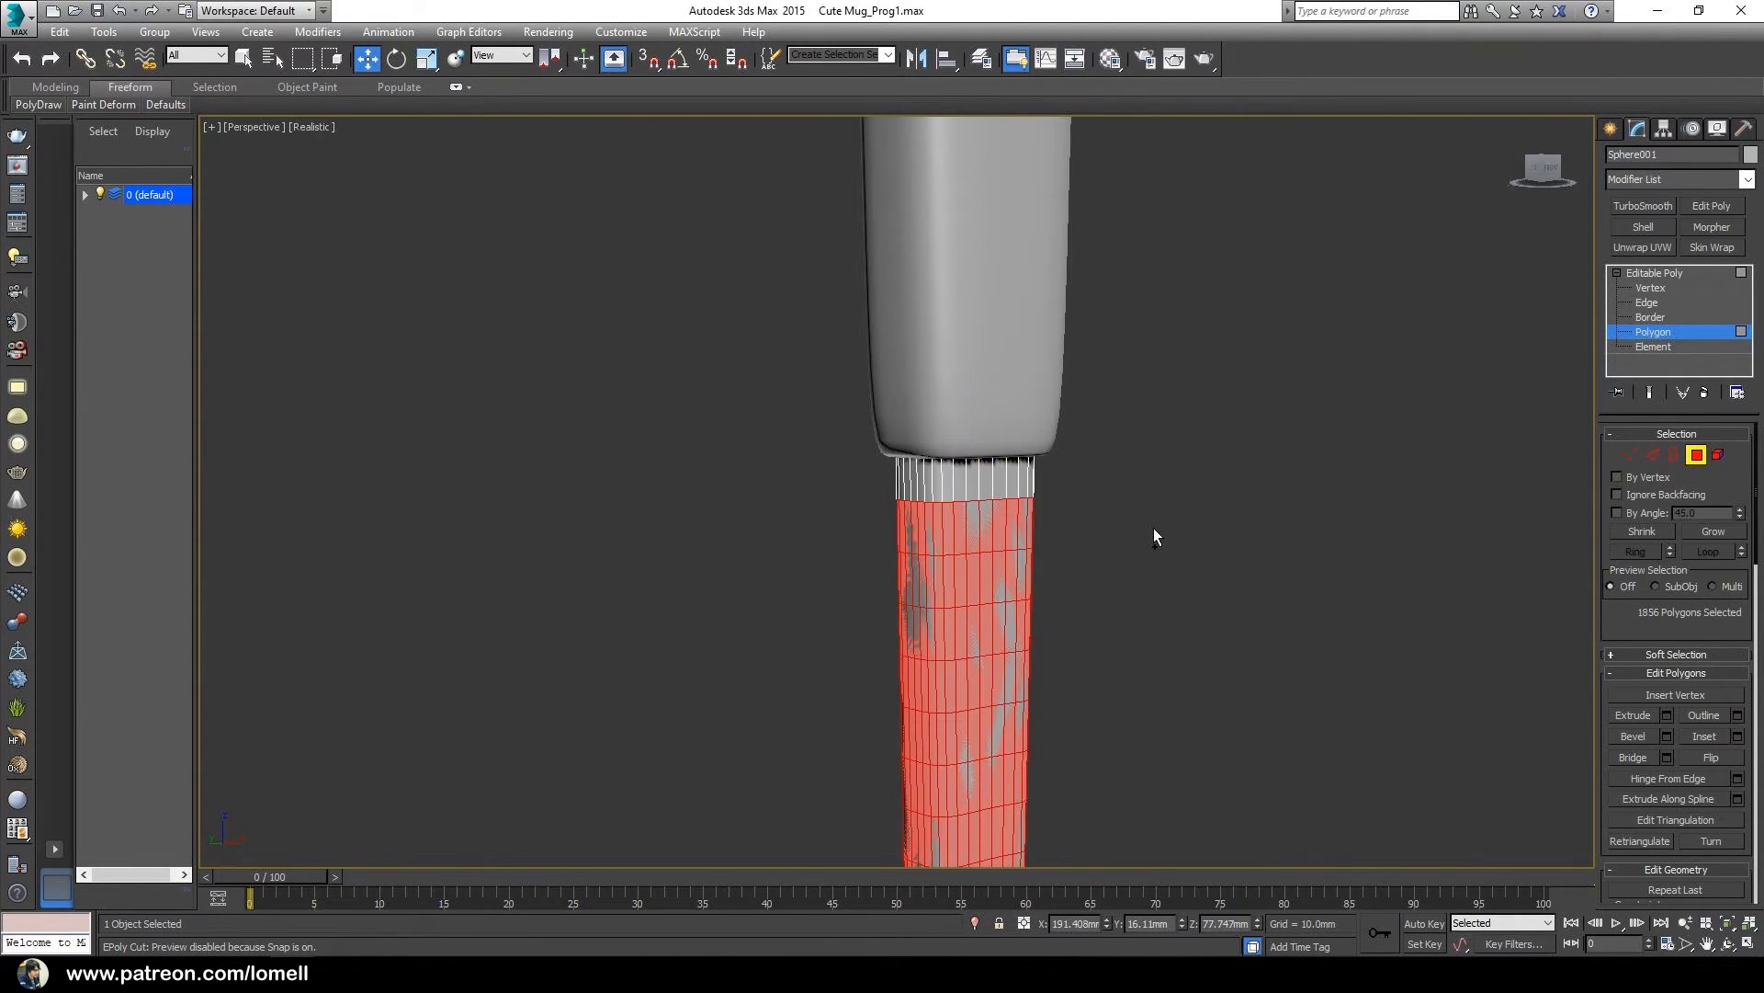
{"action": "scroll", "coordinate": [1156, 530], "scroll_direction": "down", "scroll_amount": 5}
{"action": "middle_click_drag", "start_coordinate": [1182, 672], "coordinate": [944, 499]}
{"action": "left_click", "coordinate": [956, 502]}
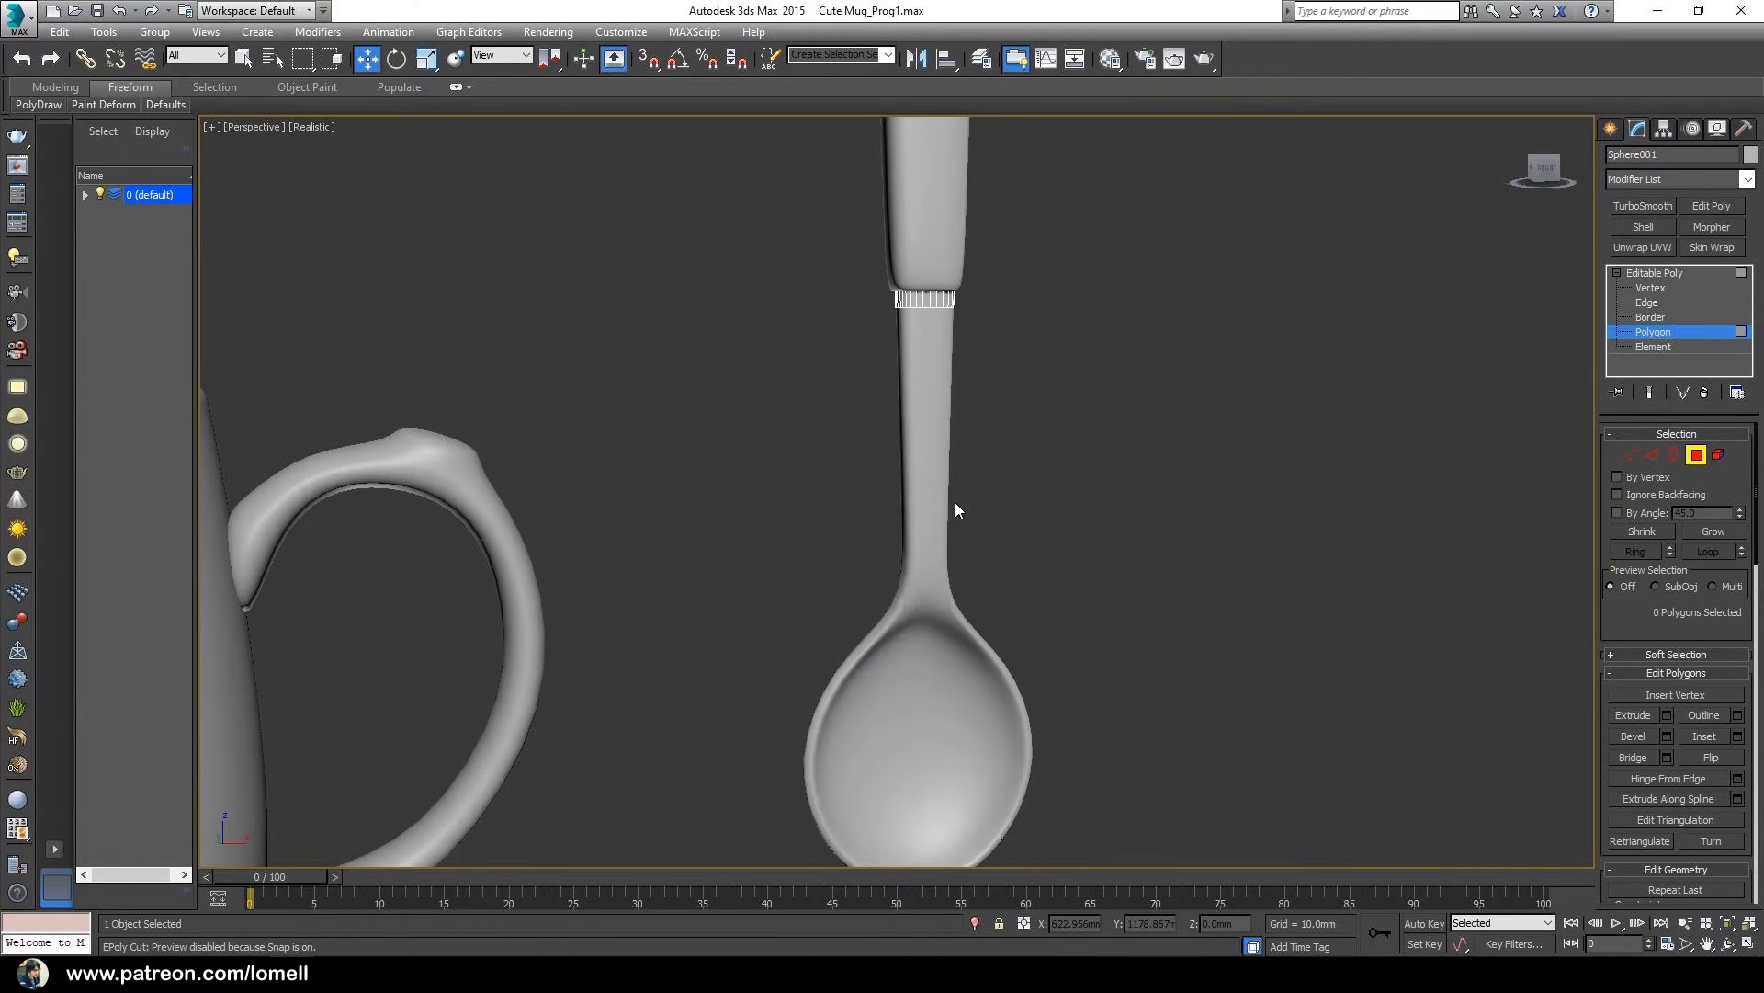
- Extrude all polygons of the remaining ring outward by Local Normal with a height of 0.492 mm
{"action": "middle_click_drag", "start_coordinate": [954, 452], "coordinate": [834, 458]}
{"action": "scroll", "coordinate": [910, 570], "scroll_direction": "up", "scroll_amount": 3}
{"action": "scroll", "coordinate": [905, 473], "scroll_direction": "up", "scroll_amount": 6}
{"action": "middle_click_drag", "start_coordinate": [948, 504], "coordinate": [926, 664]}
{"action": "left_click_drag", "start_coordinate": [508, 857], "coordinate": [1404, 252]}
{"action": "middle_click_drag", "start_coordinate": [1031, 587], "coordinate": [944, 595], "text": "alt"}
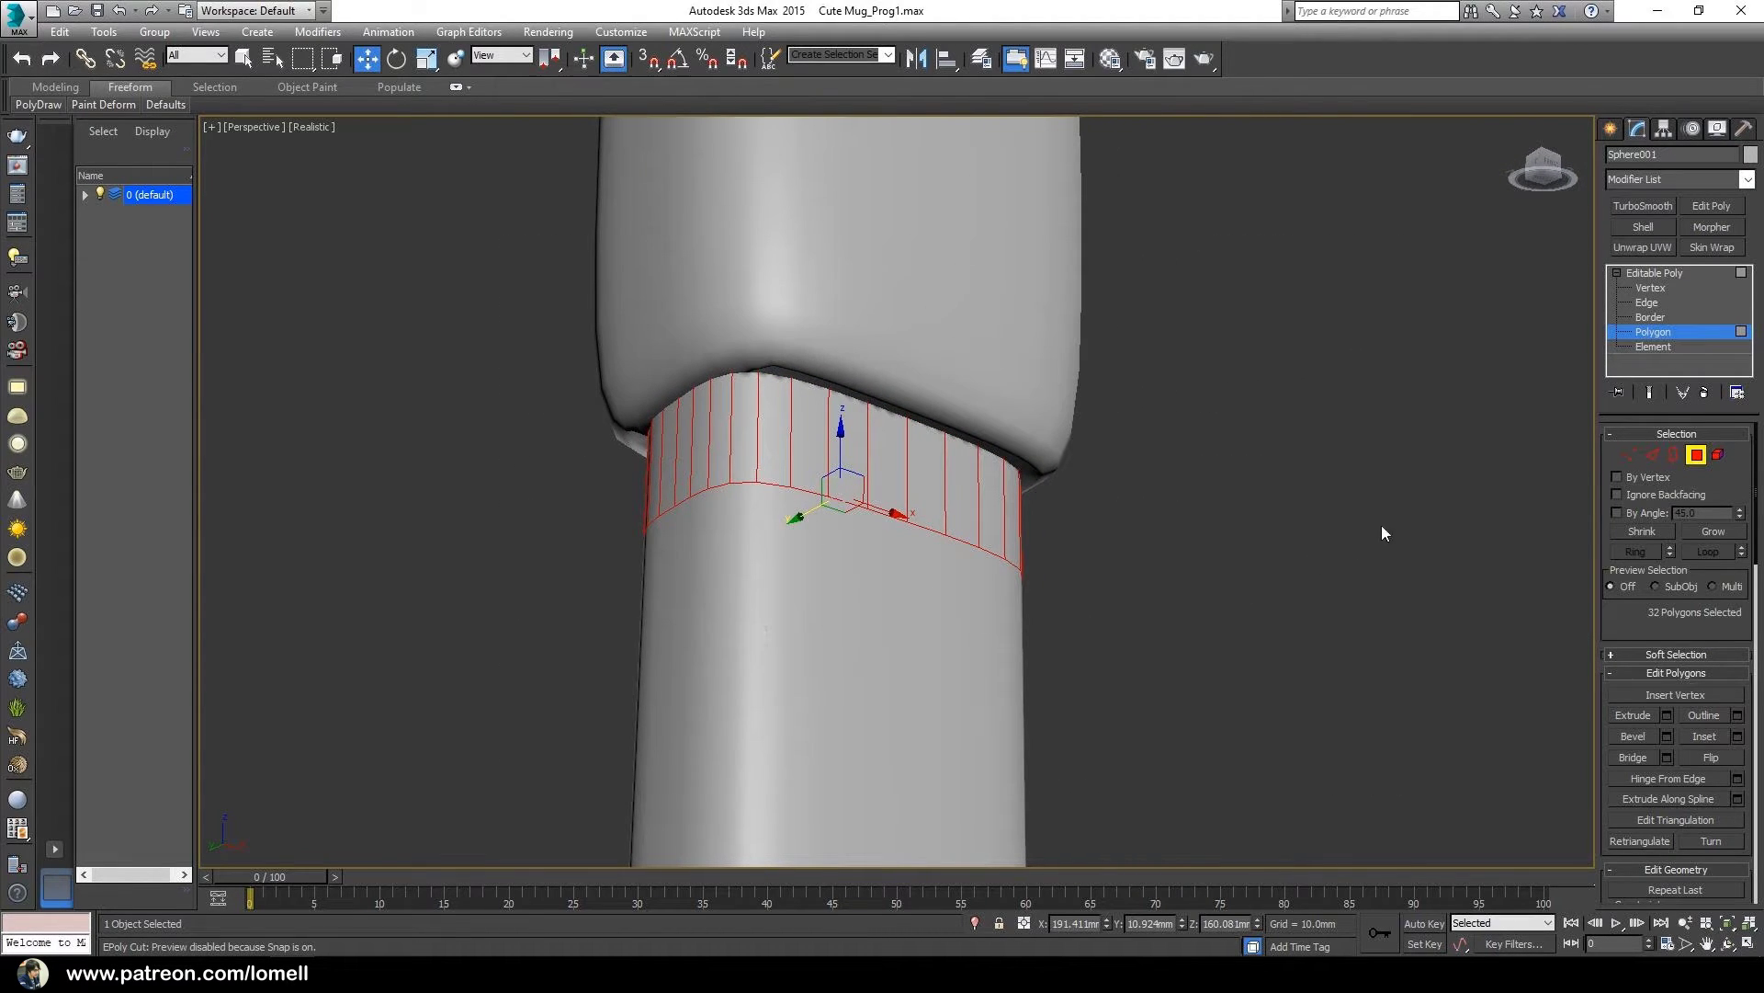
{"action": "right_click", "coordinate": [1425, 504]}
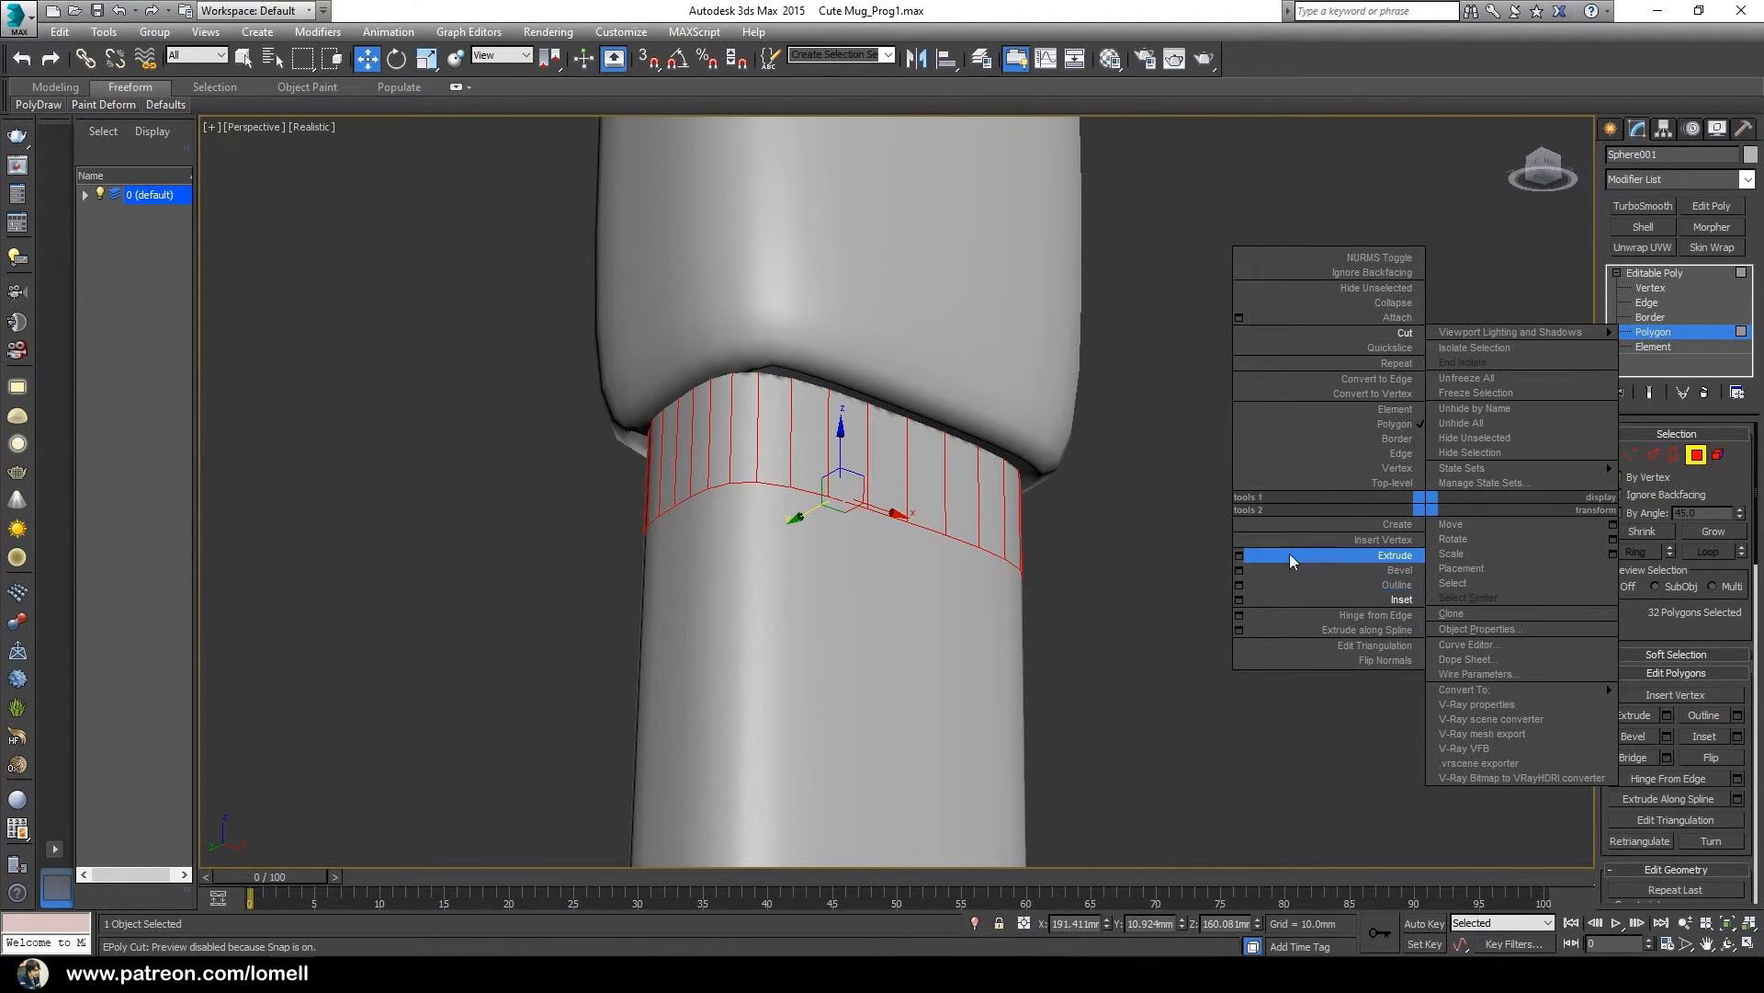
{"action": "left_click", "coordinate": [1239, 556]}
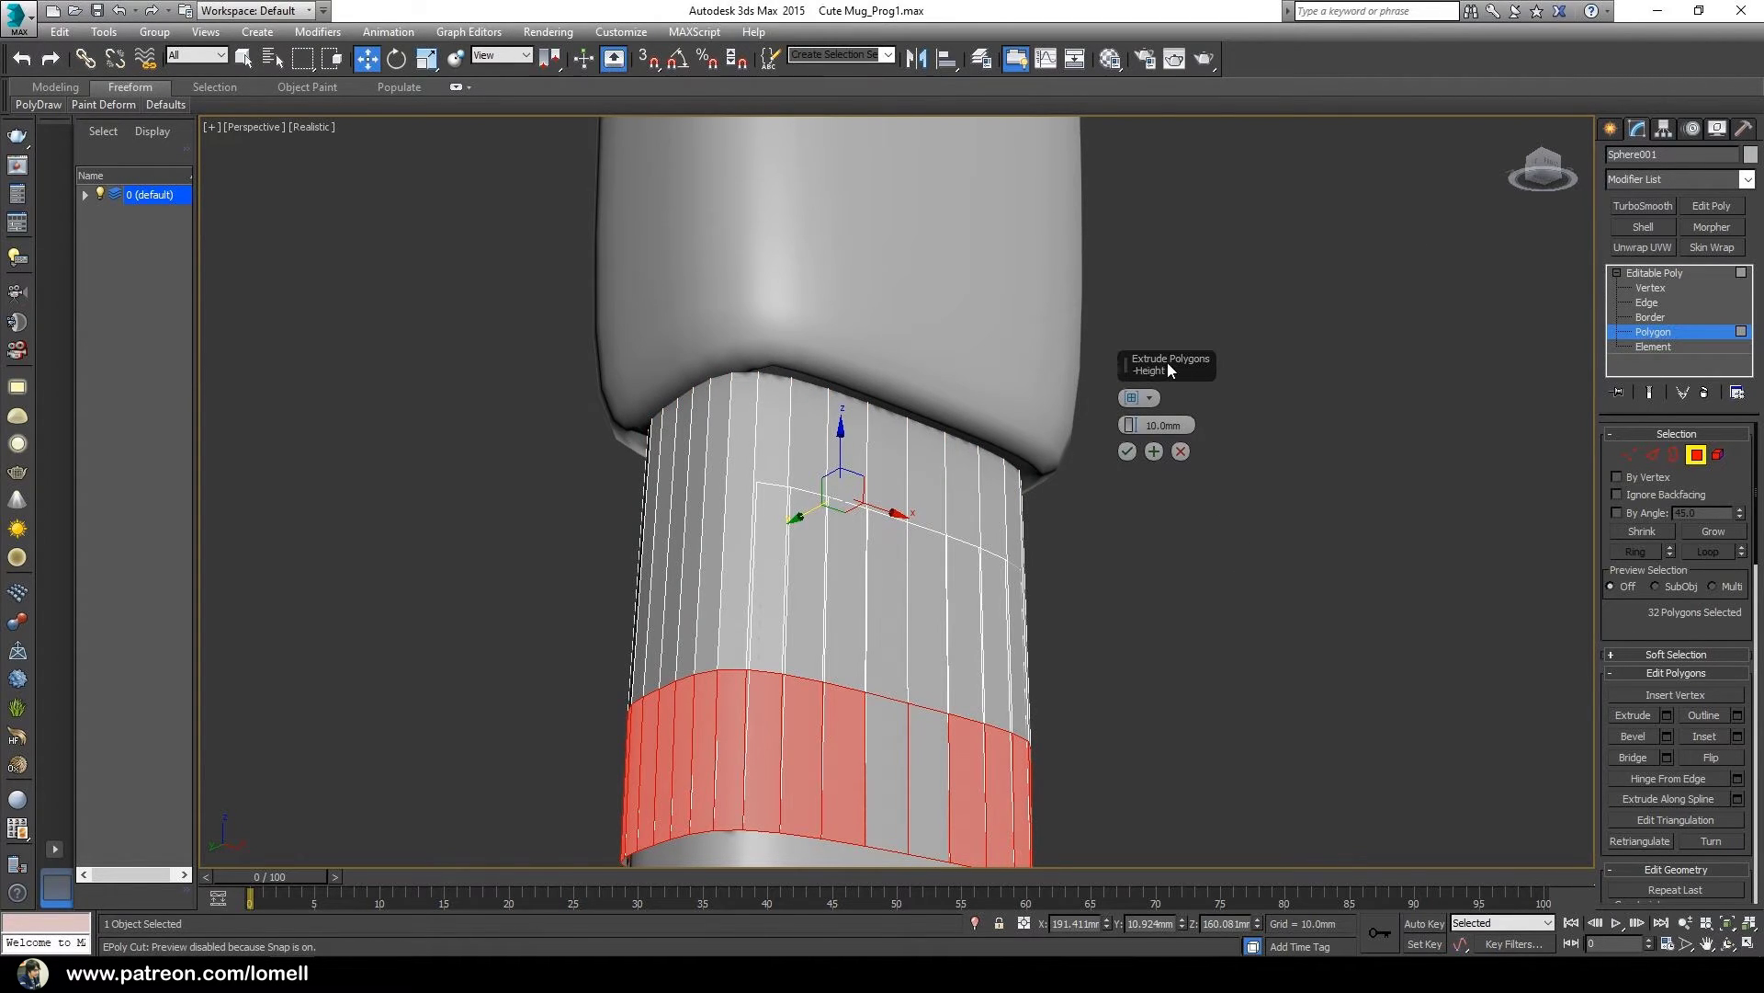
{"action": "left_click_drag", "start_coordinate": [1168, 363], "coordinate": [1240, 371]}
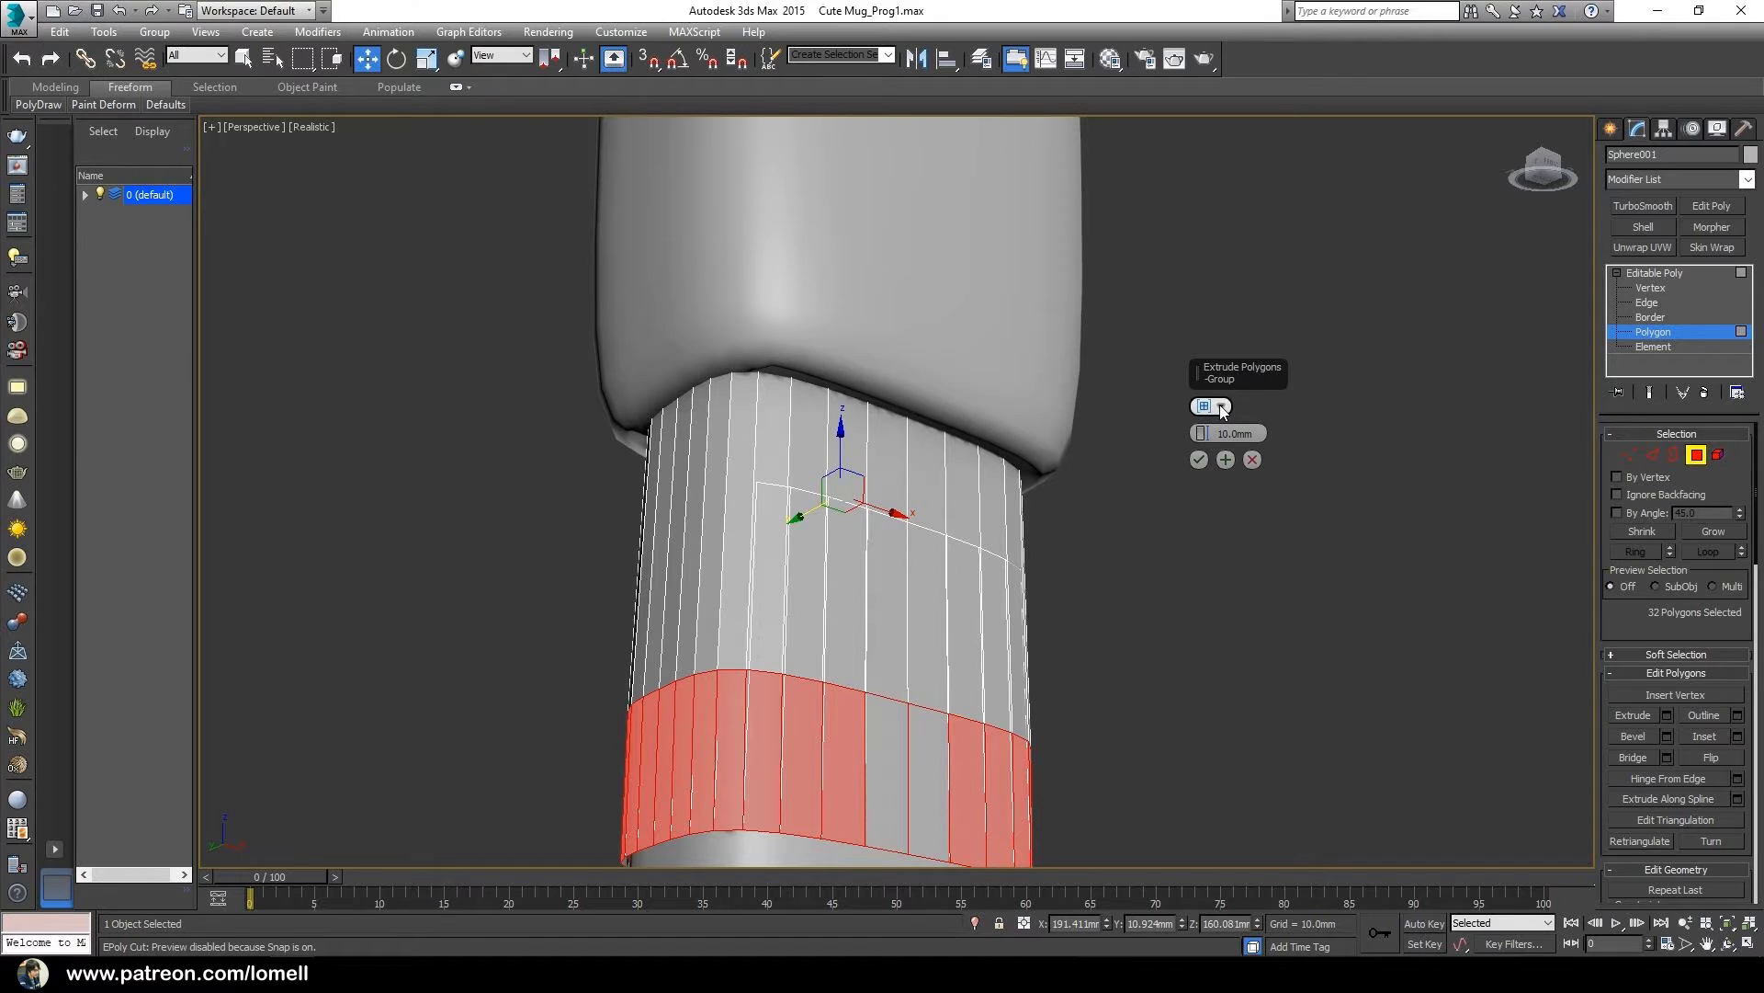
{"action": "left_click", "coordinate": [1222, 408]}
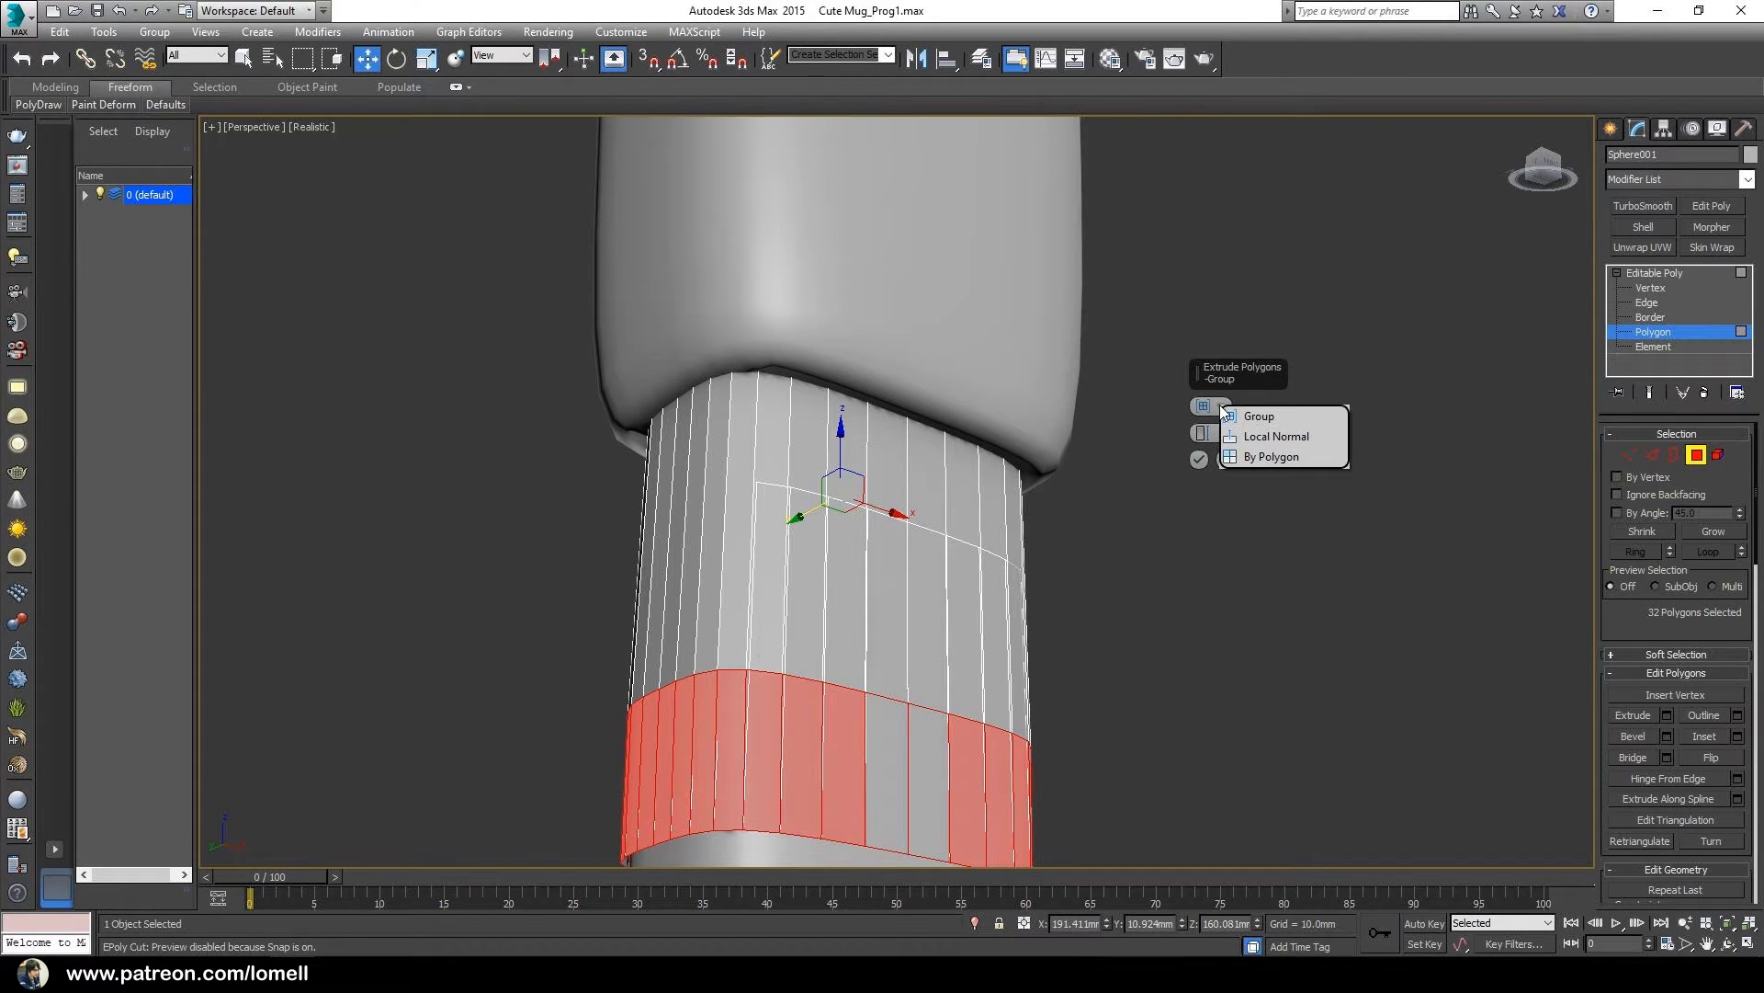
{"action": "left_click", "coordinate": [1261, 439]}
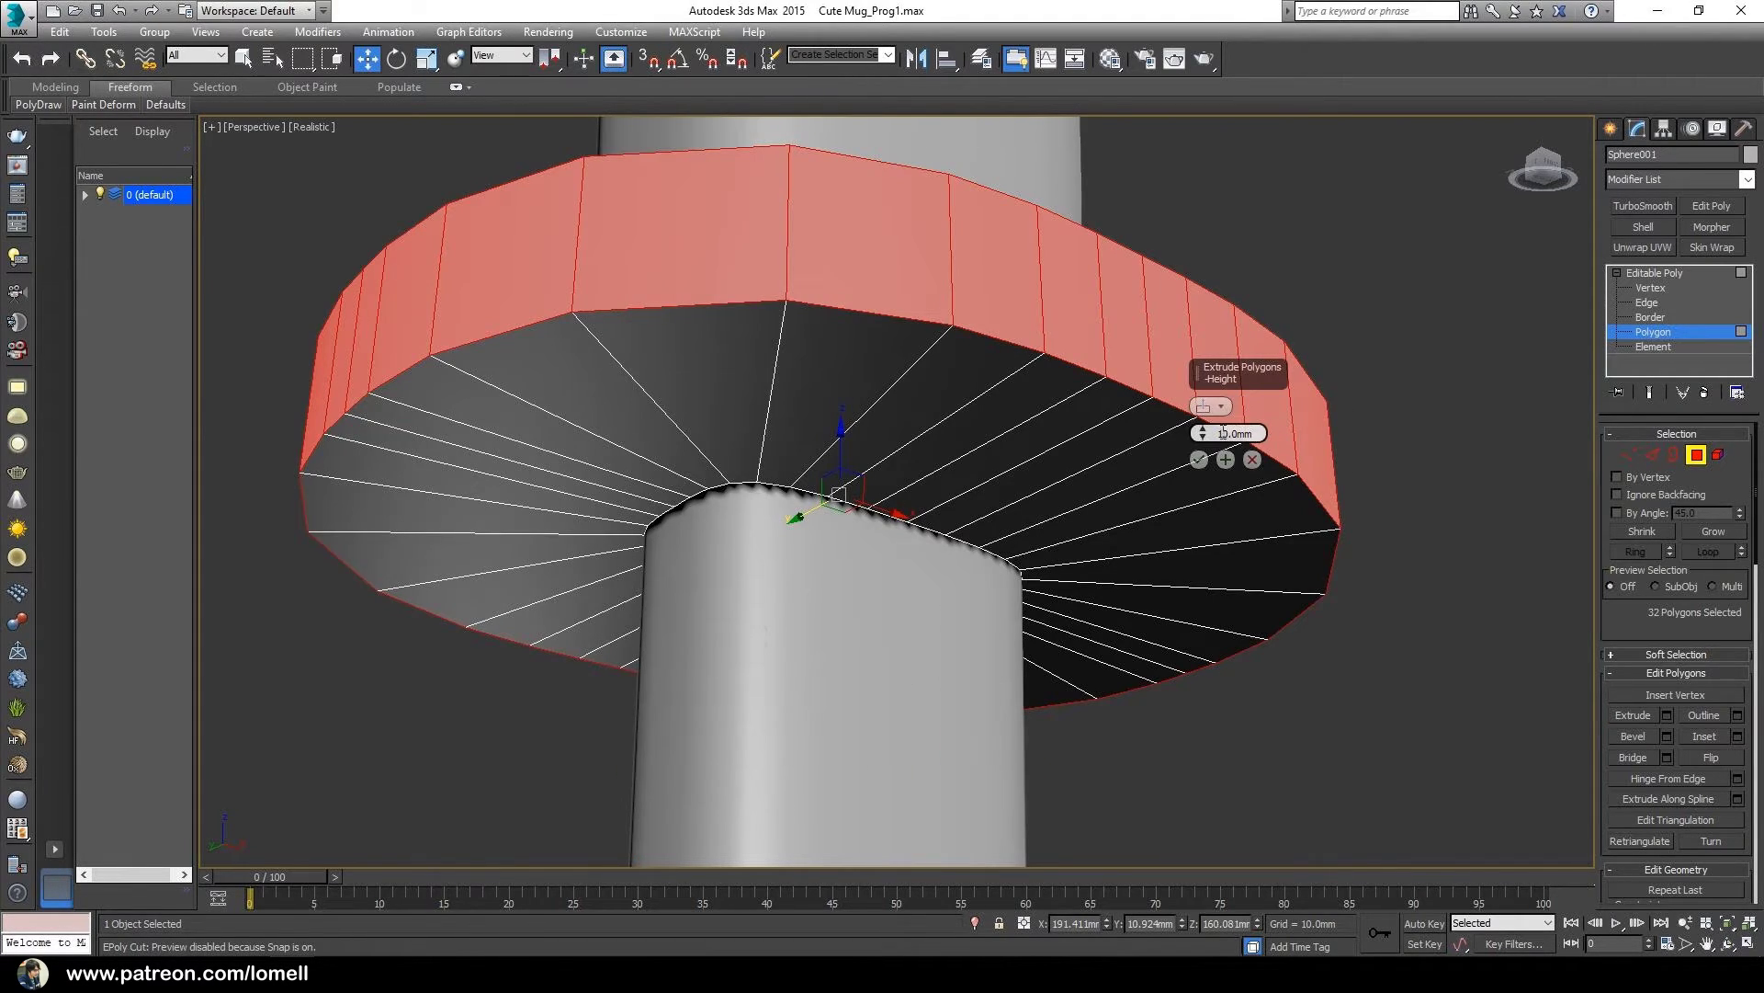
{"action": "left_click_drag", "start_coordinate": [1203, 433], "coordinate": [1214, 514]}
{"action": "mouse_move", "coordinate": [983, 604]}
{"action": "middle_mouse_down", "text": "alt"}
{"action": "mouse_move", "coordinate": [898, 701]}
{"action": "mouse_move", "coordinate": [957, 619]}
{"action": "mouse_move", "coordinate": [999, 594]}
{"action": "middle_mouse_up", "text": "alt"}
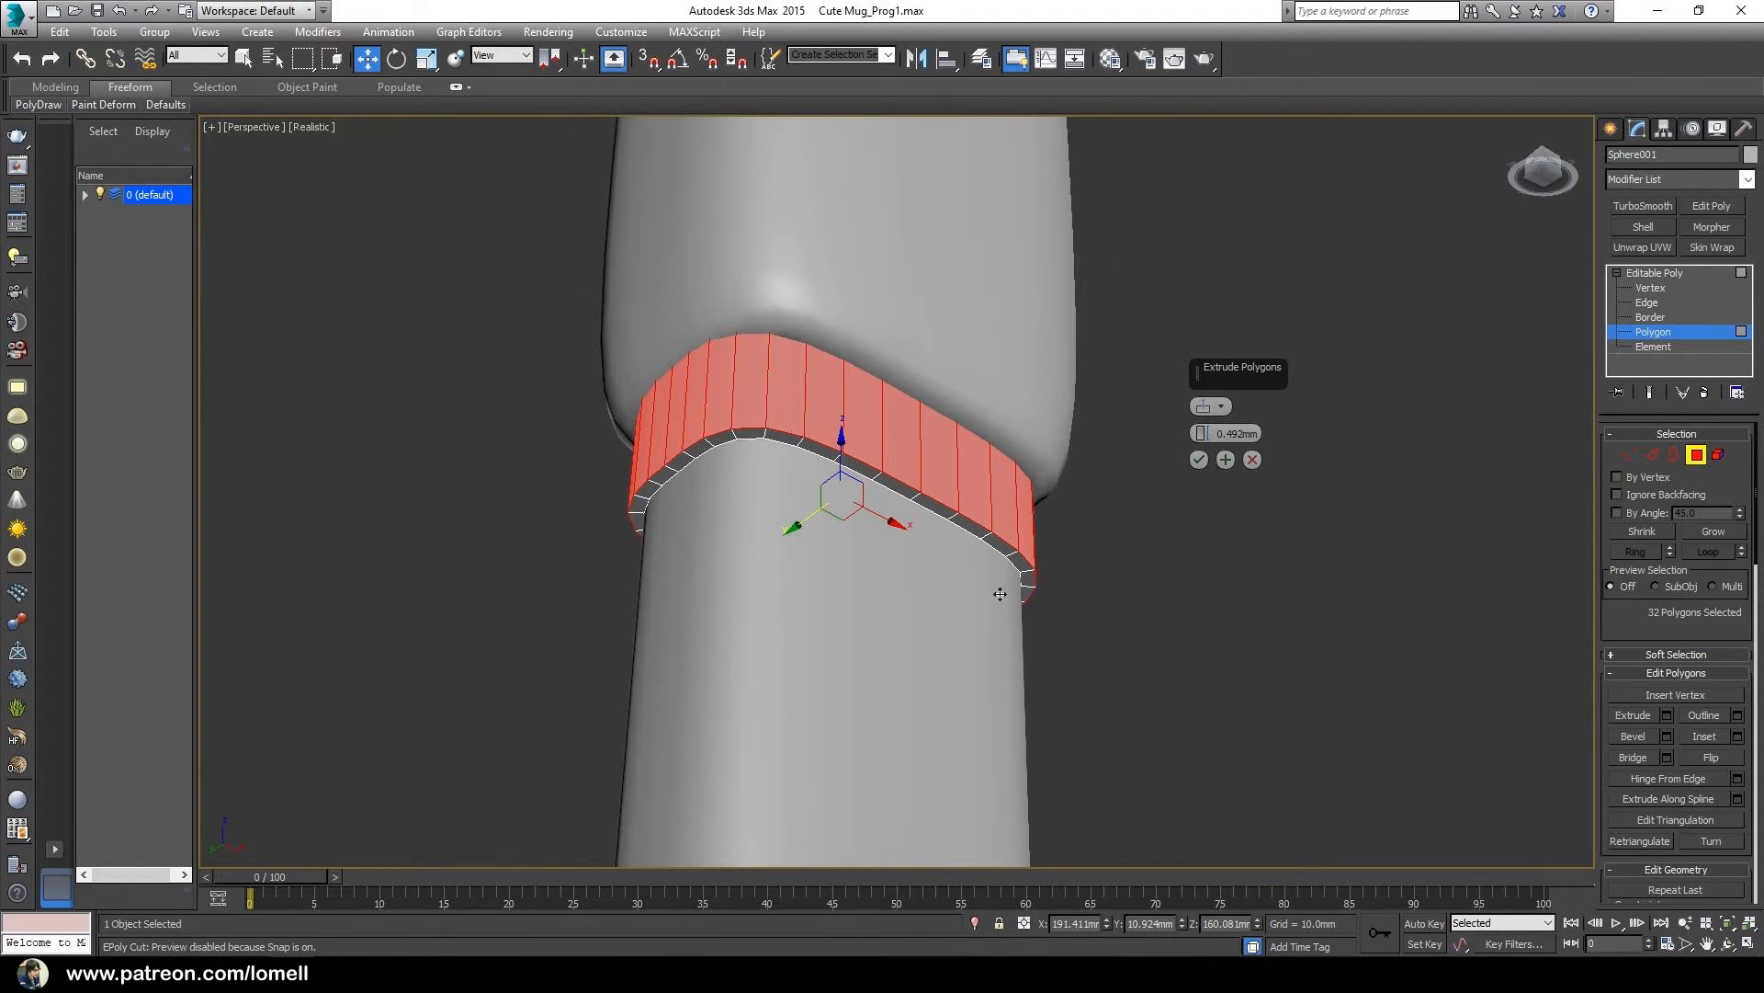
{"action": "left_click", "coordinate": [1199, 460]}
- Chamfer the ring's upper and lower outer edge loops with an edge chamfer amount of 0.235 mm
{"action": "middle_click_drag", "start_coordinate": [897, 659], "coordinate": [888, 670], "text": "alt"}
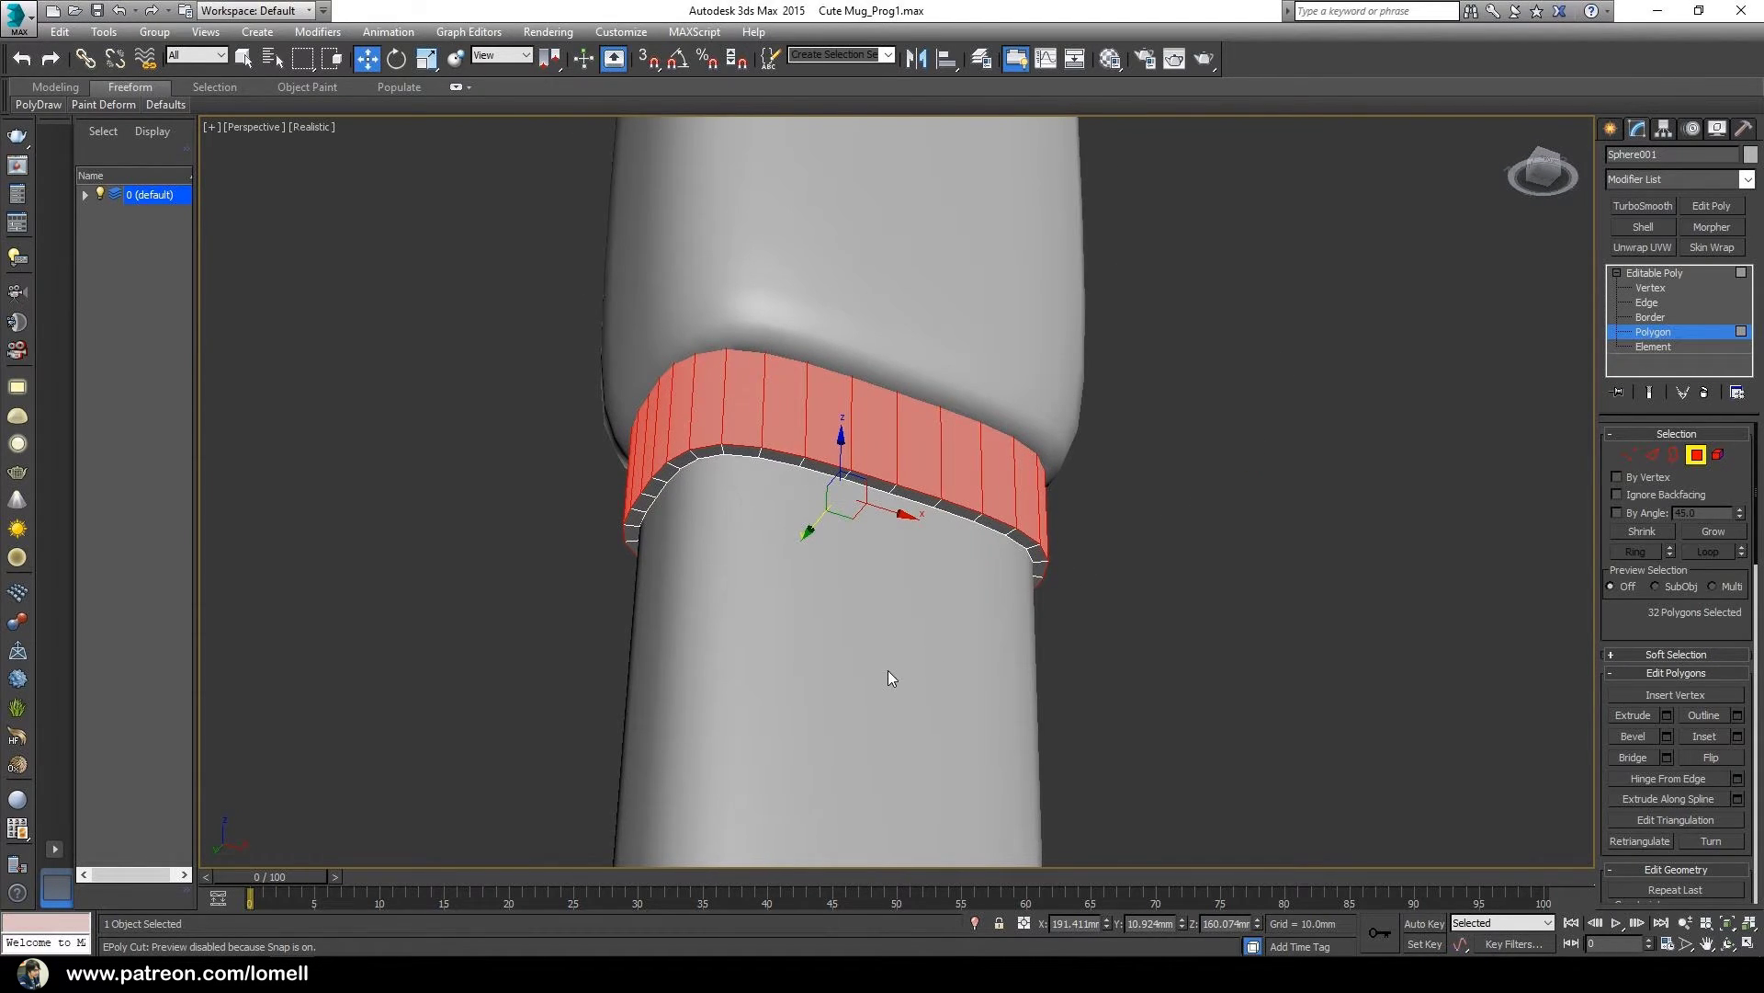
{"action": "scroll", "coordinate": [874, 598], "scroll_direction": "up", "scroll_amount": 5}
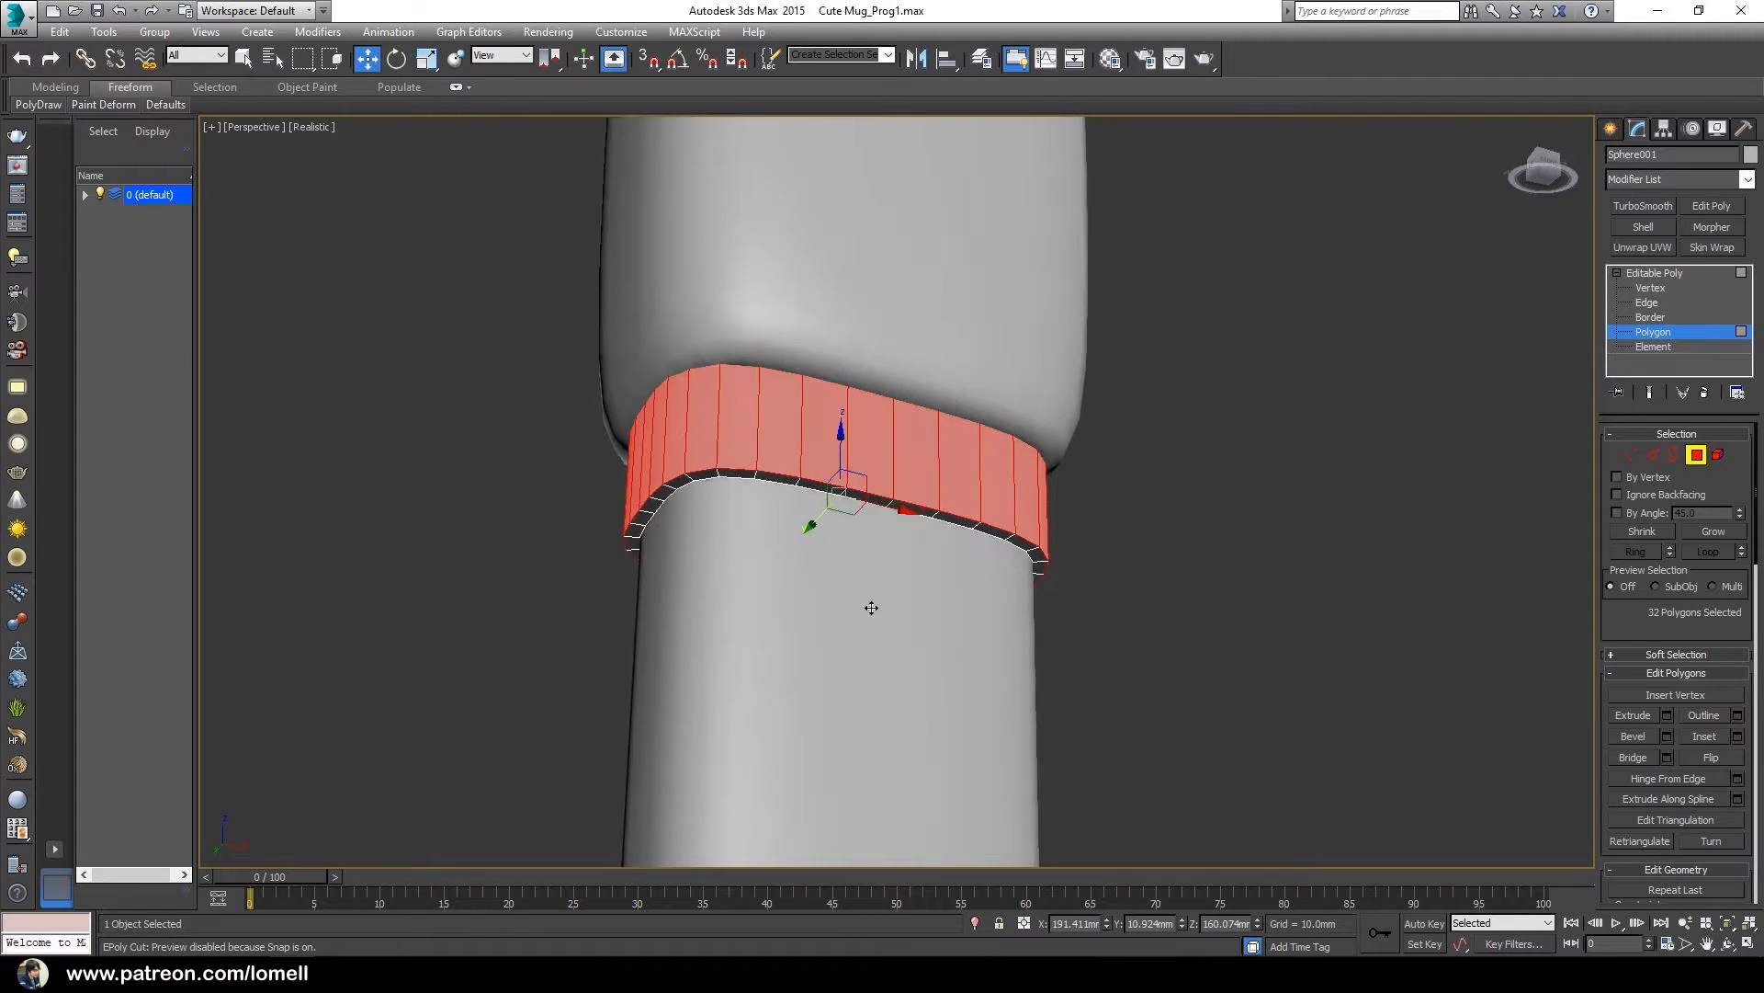
{"action": "middle_click_drag", "start_coordinate": [907, 604], "coordinate": [926, 607], "text": "alt"}
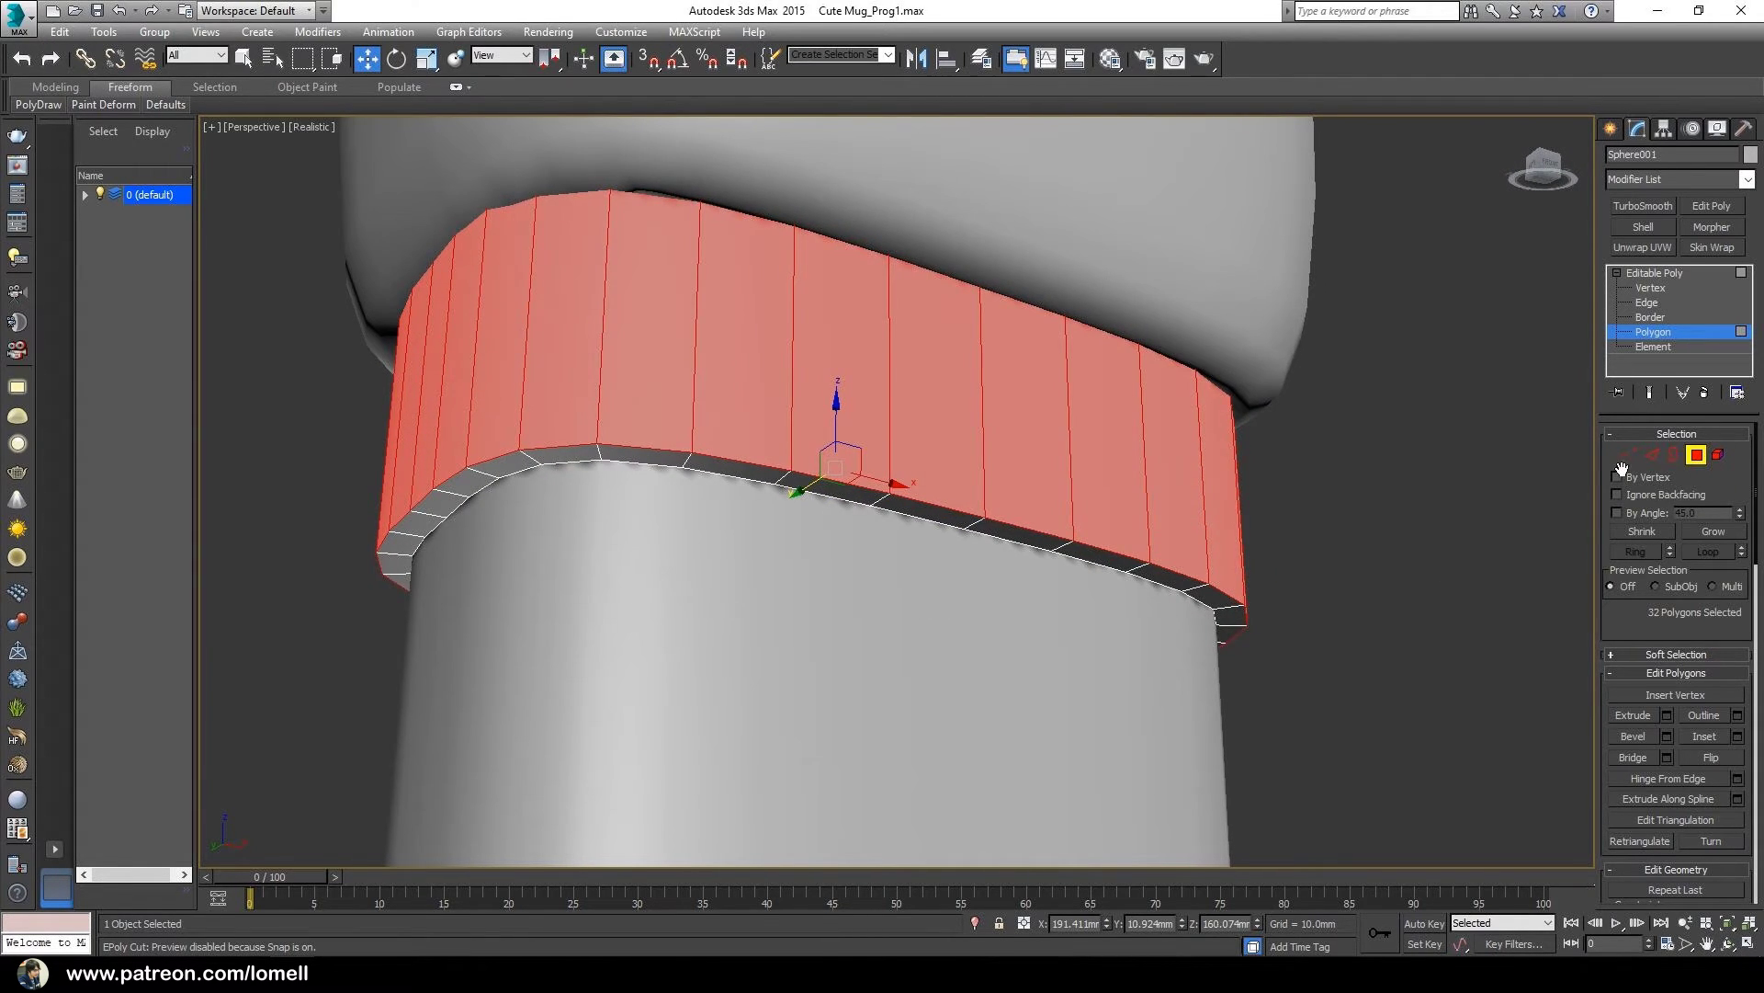
{"action": "left_click", "coordinate": [1661, 301]}
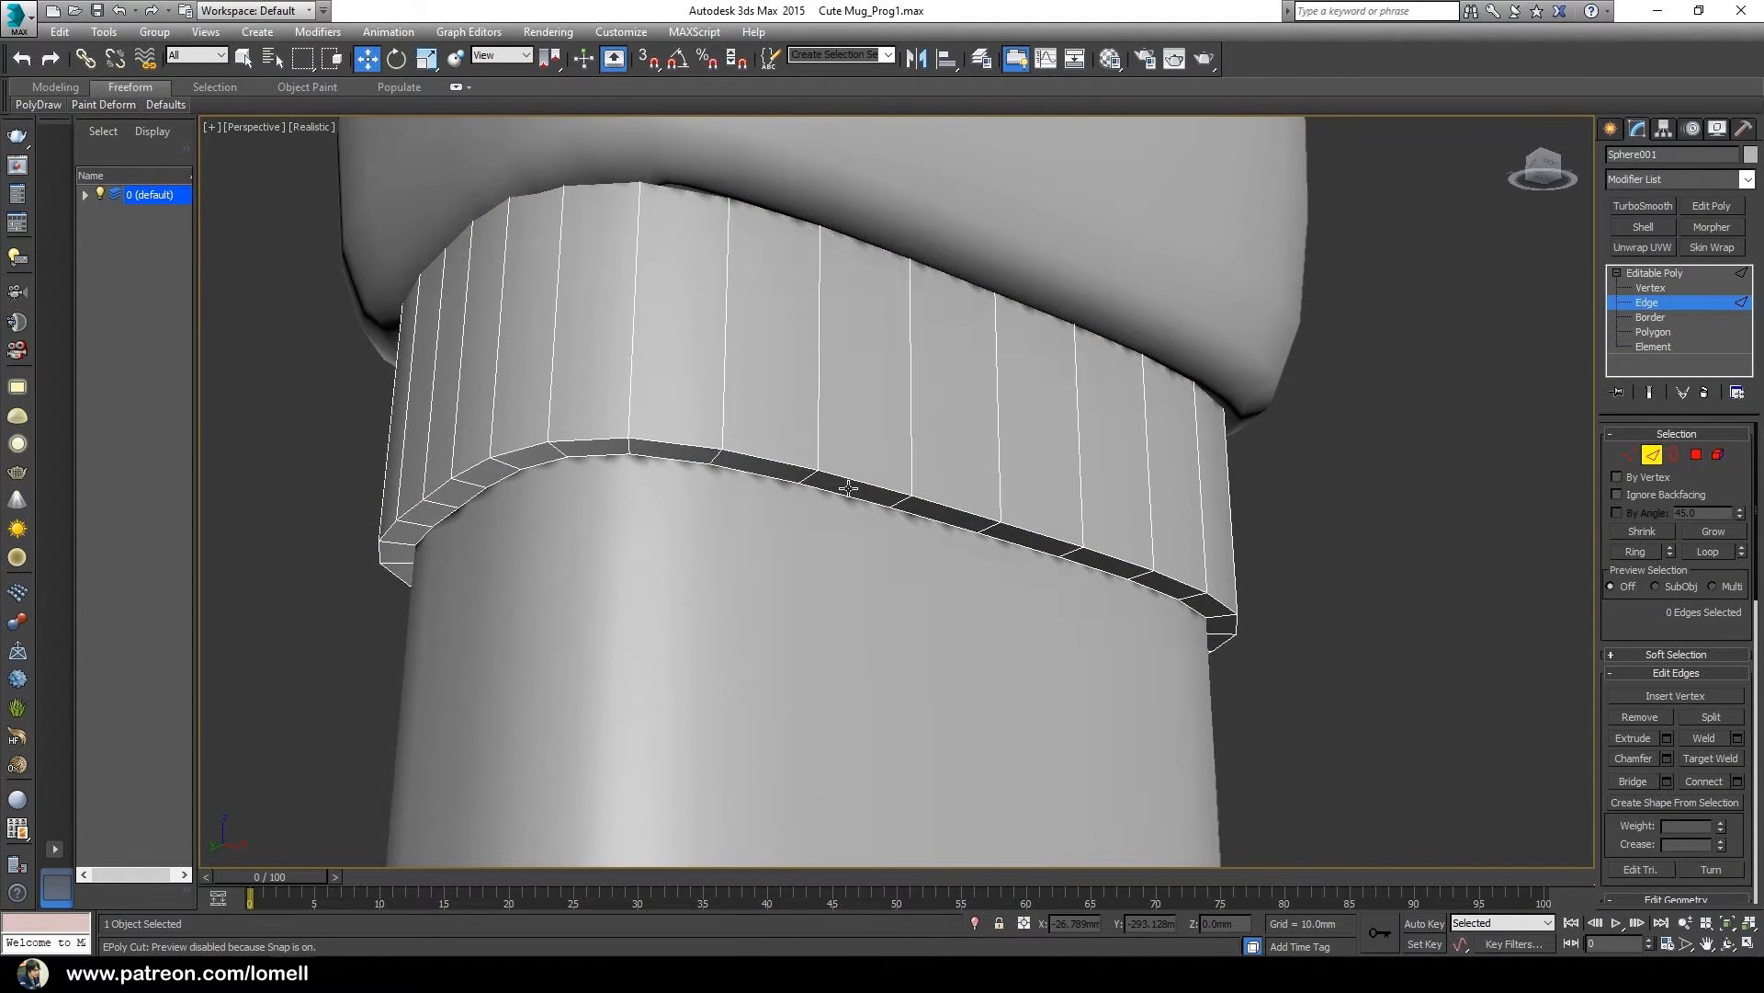
{"action": "key", "text": "F3"}
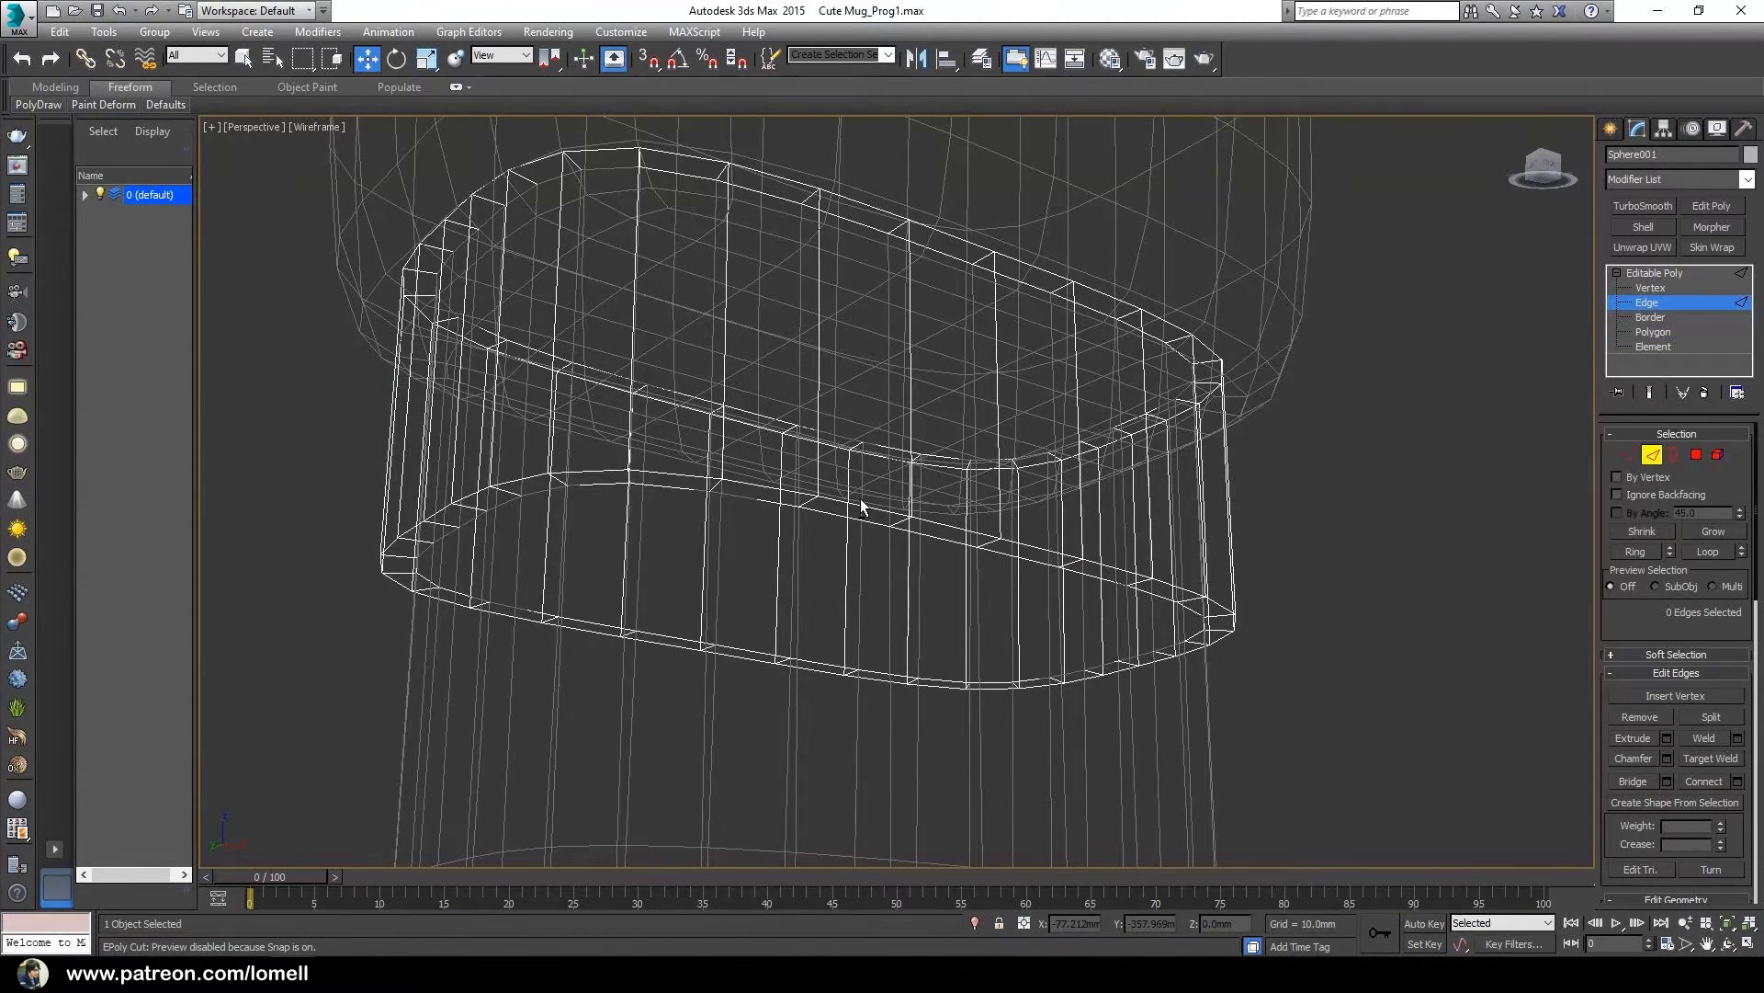
{"action": "double_click", "coordinate": [878, 206]}
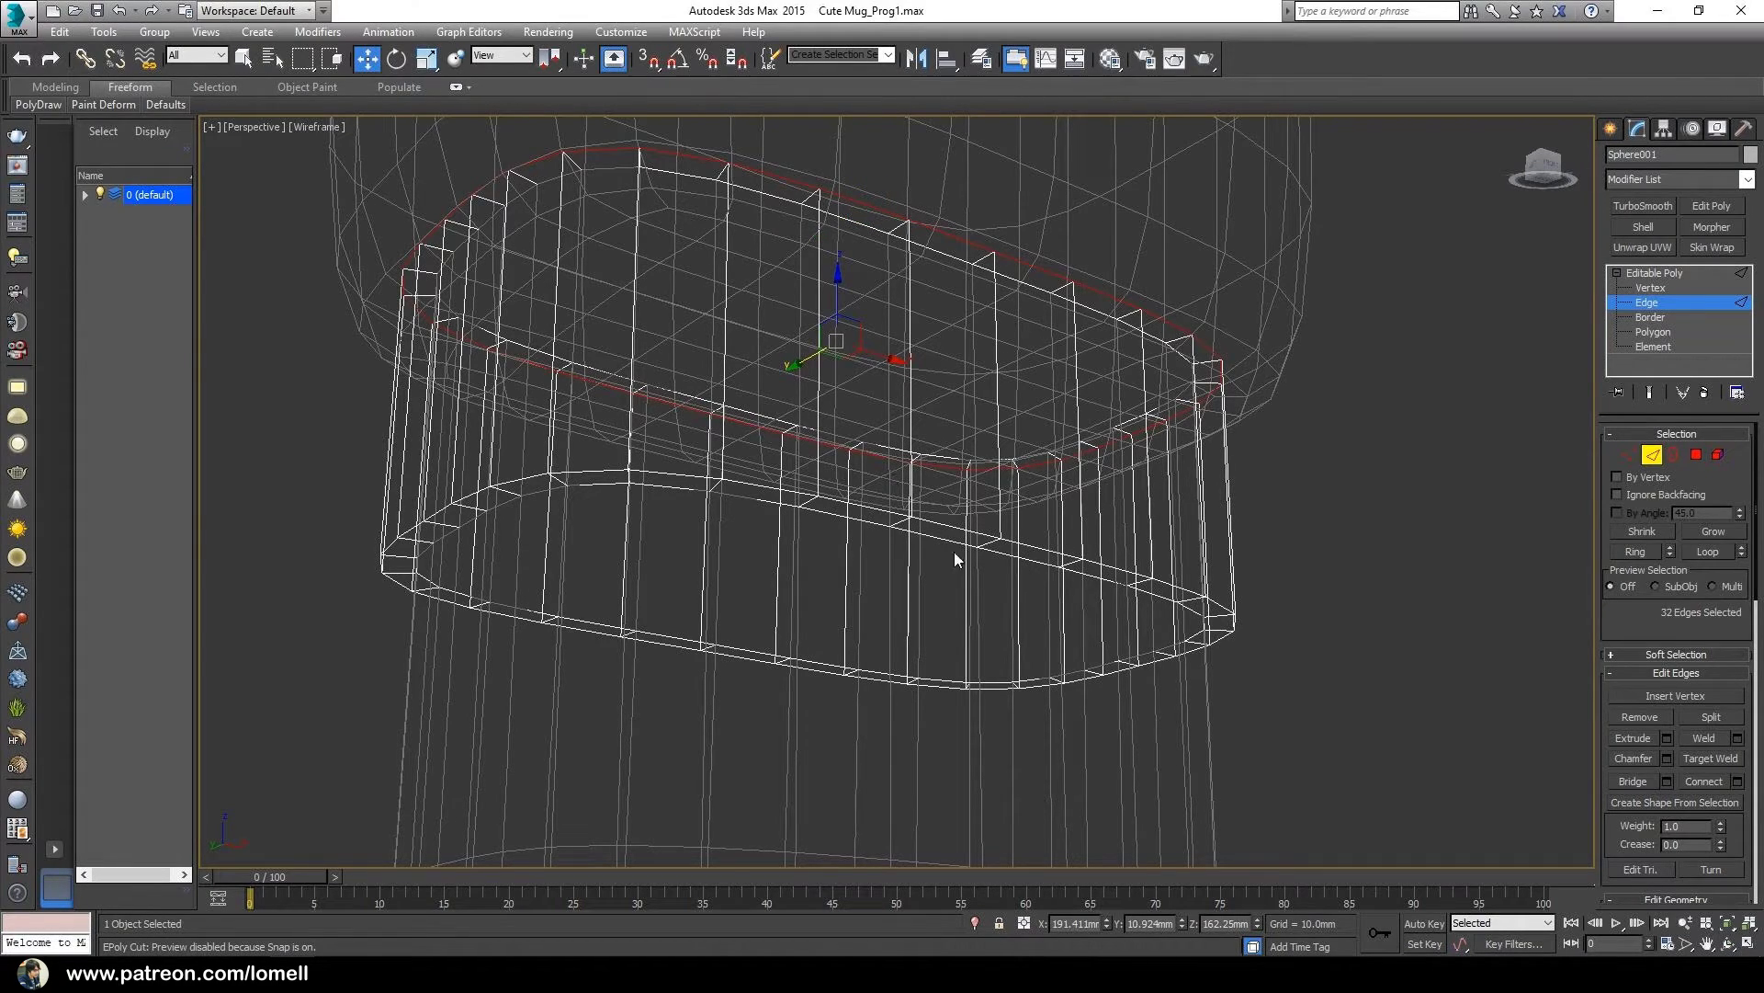
{"action": "double_click", "coordinate": [1033, 552], "text": "ctrl"}
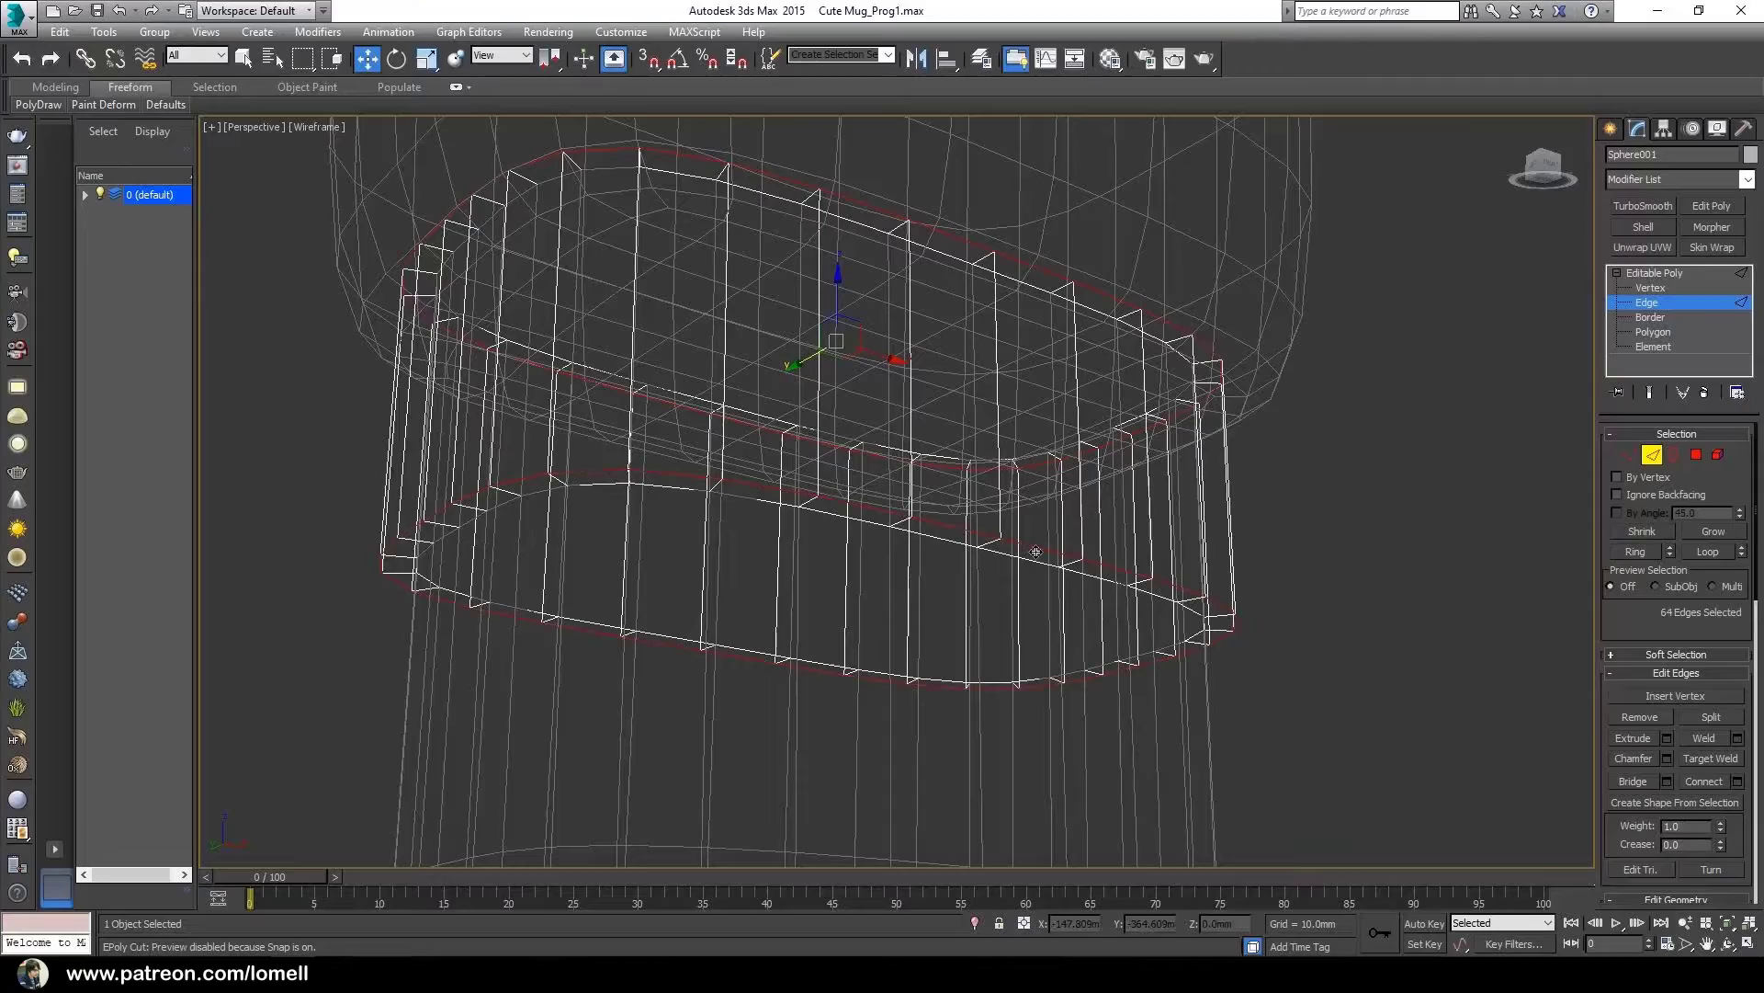
{"action": "middle_click_drag", "start_coordinate": [945, 635], "coordinate": [1260, 714], "text": "alt"}
{"action": "middle_click_drag", "start_coordinate": [814, 525], "coordinate": [767, 537], "text": "alt"}
{"action": "key", "text": "F3"}
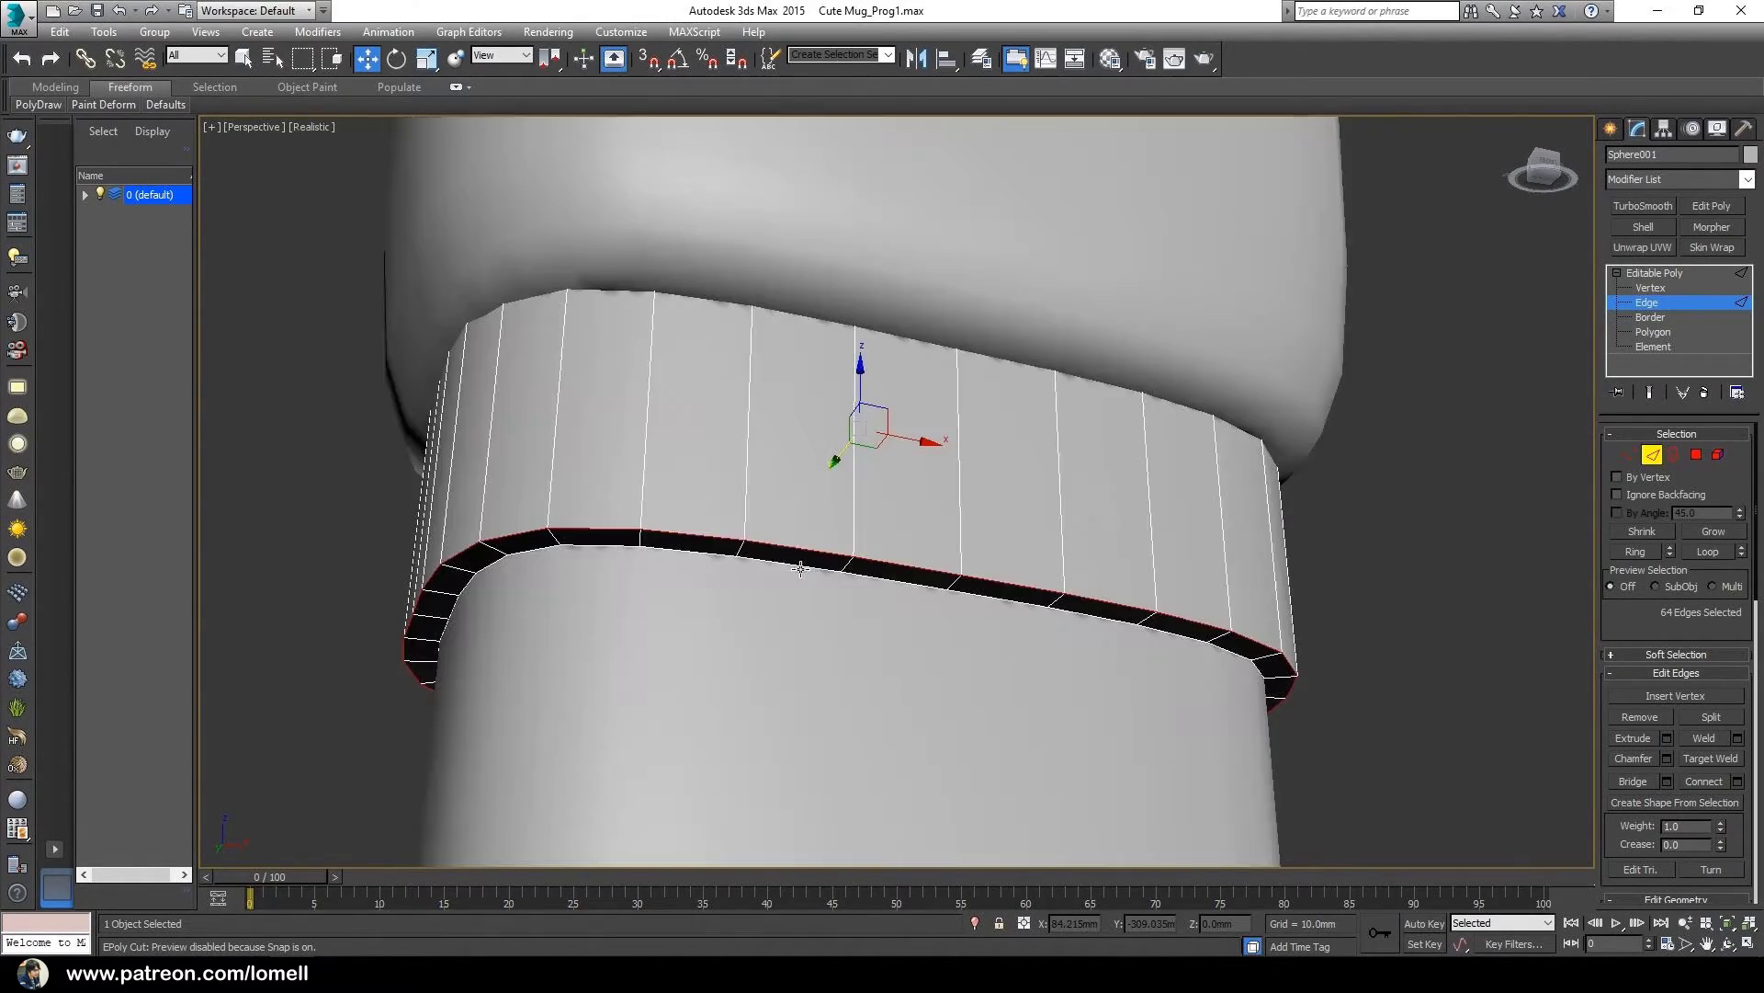
{"action": "right_click", "coordinate": [1467, 526]}
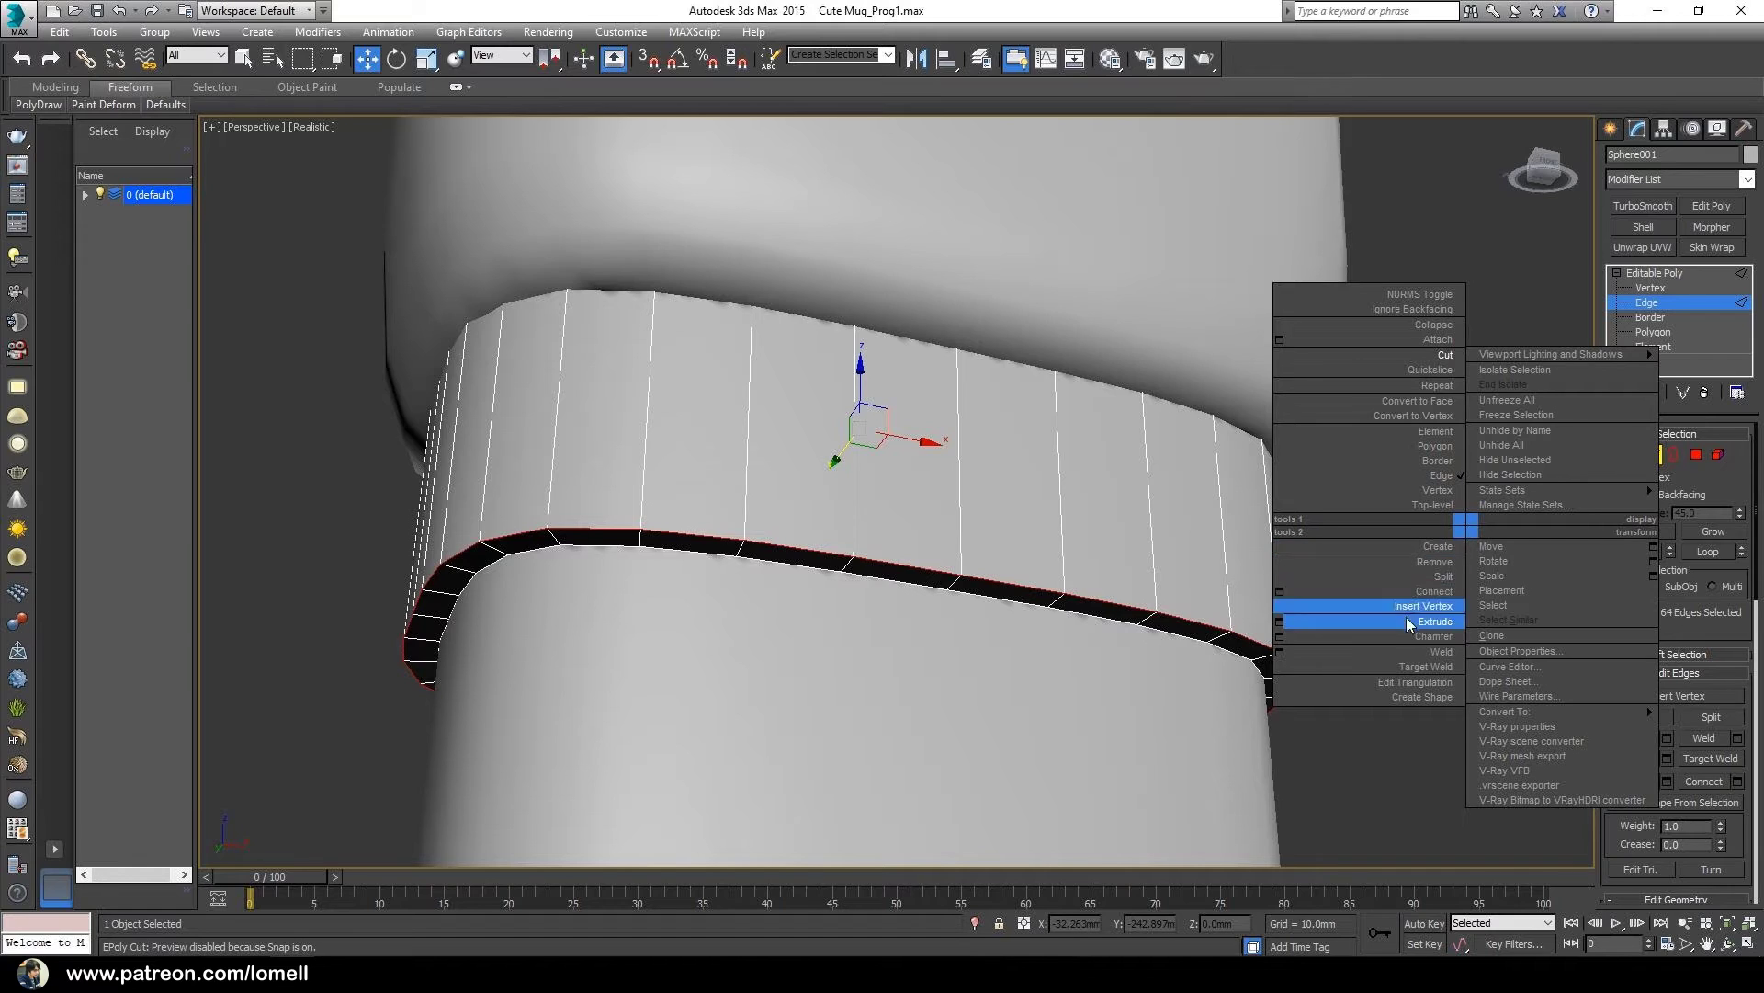
{"action": "left_click", "coordinate": [1281, 637]}
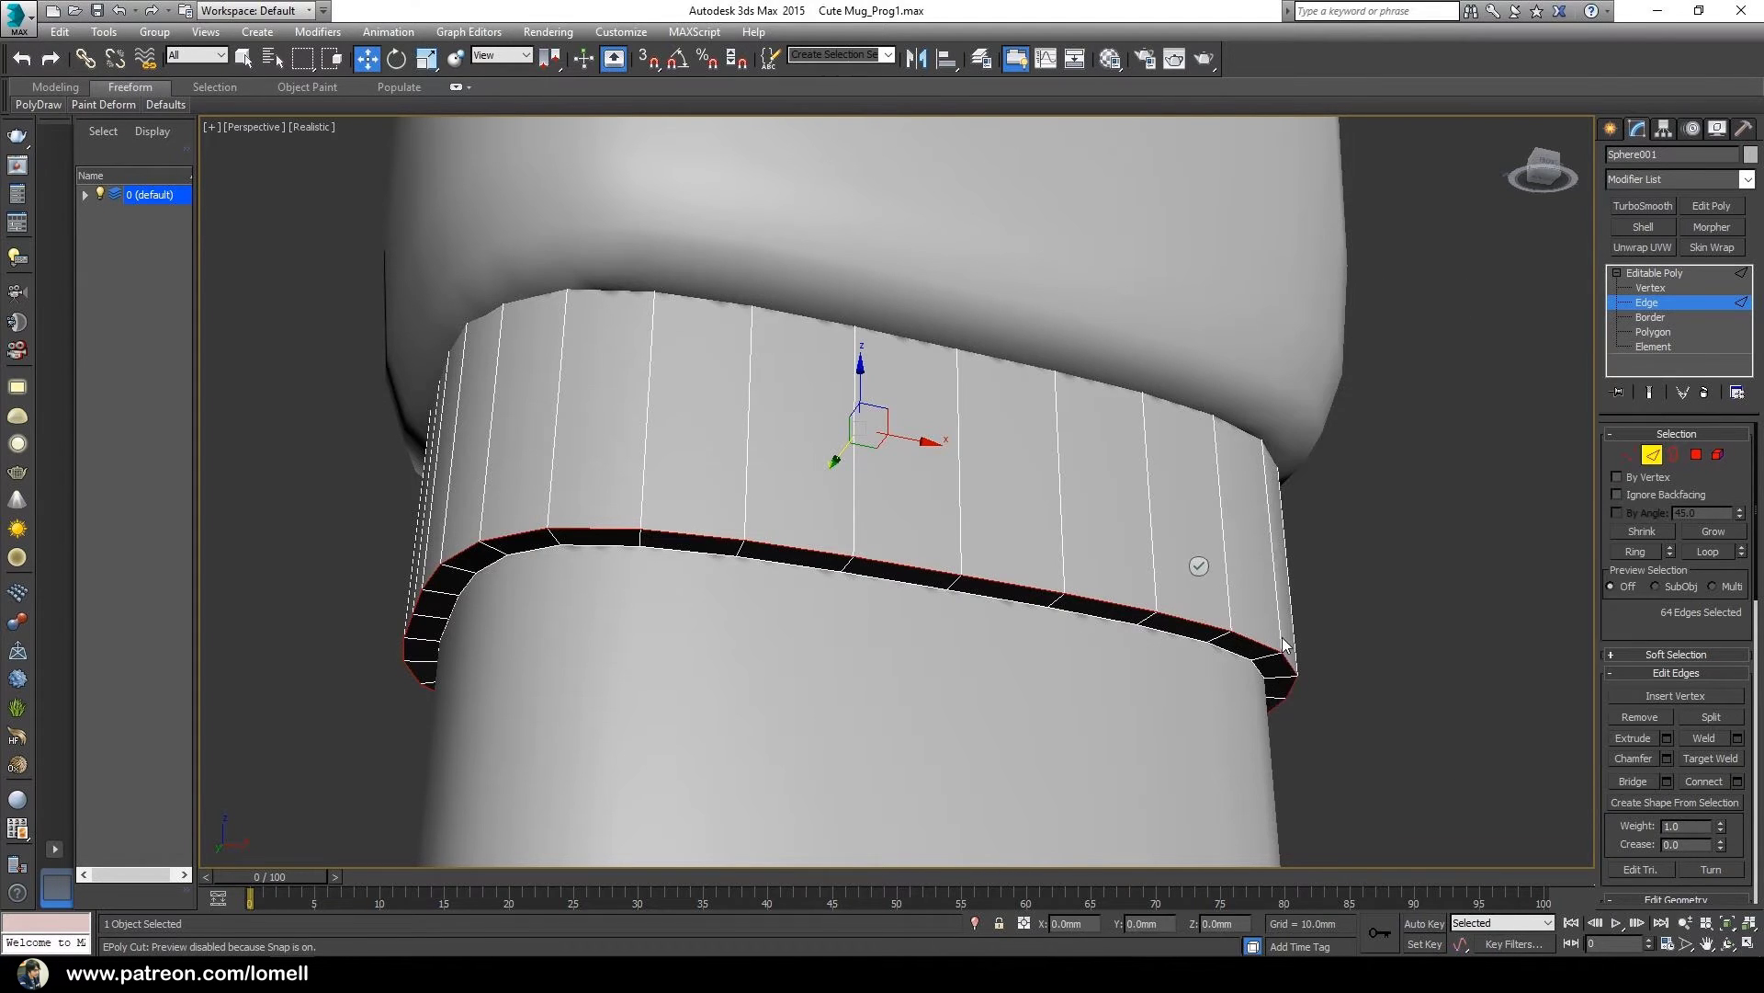
{"action": "middle_click_drag", "start_coordinate": [948, 670], "coordinate": [896, 682]}
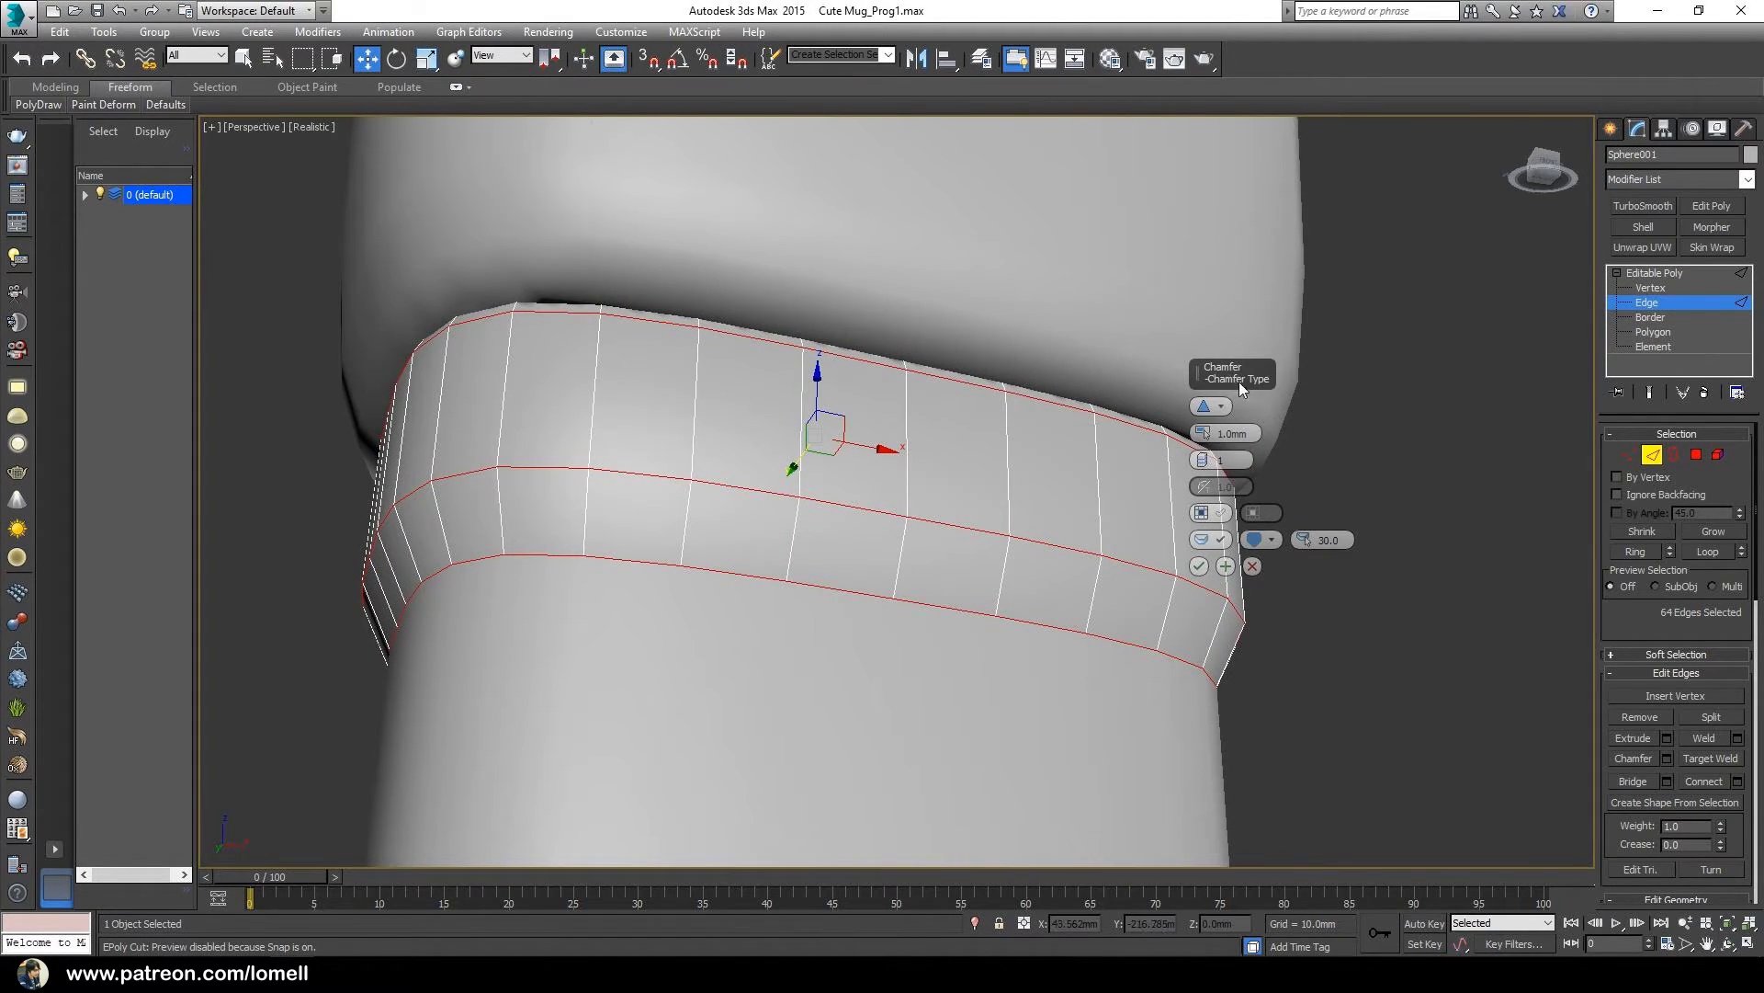
{"action": "left_click_drag", "start_coordinate": [1238, 384], "coordinate": [1376, 416]}
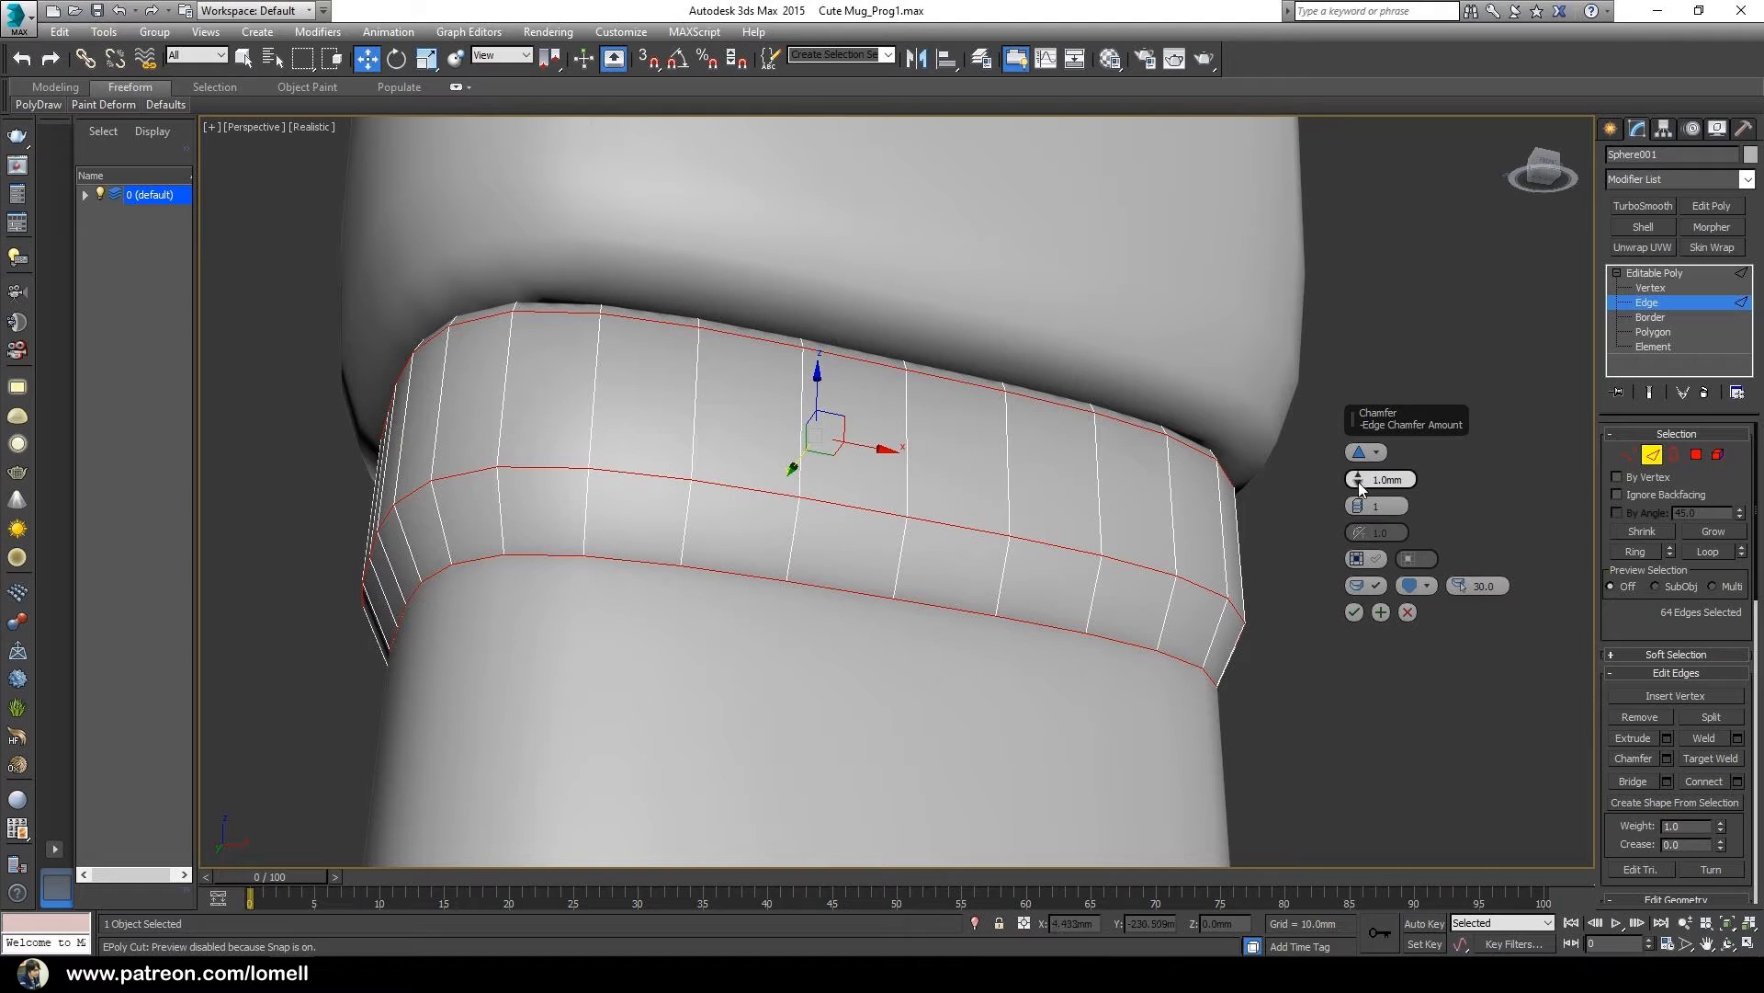
{"action": "left_click_drag", "start_coordinate": [1360, 482], "coordinate": [1361, 480]}
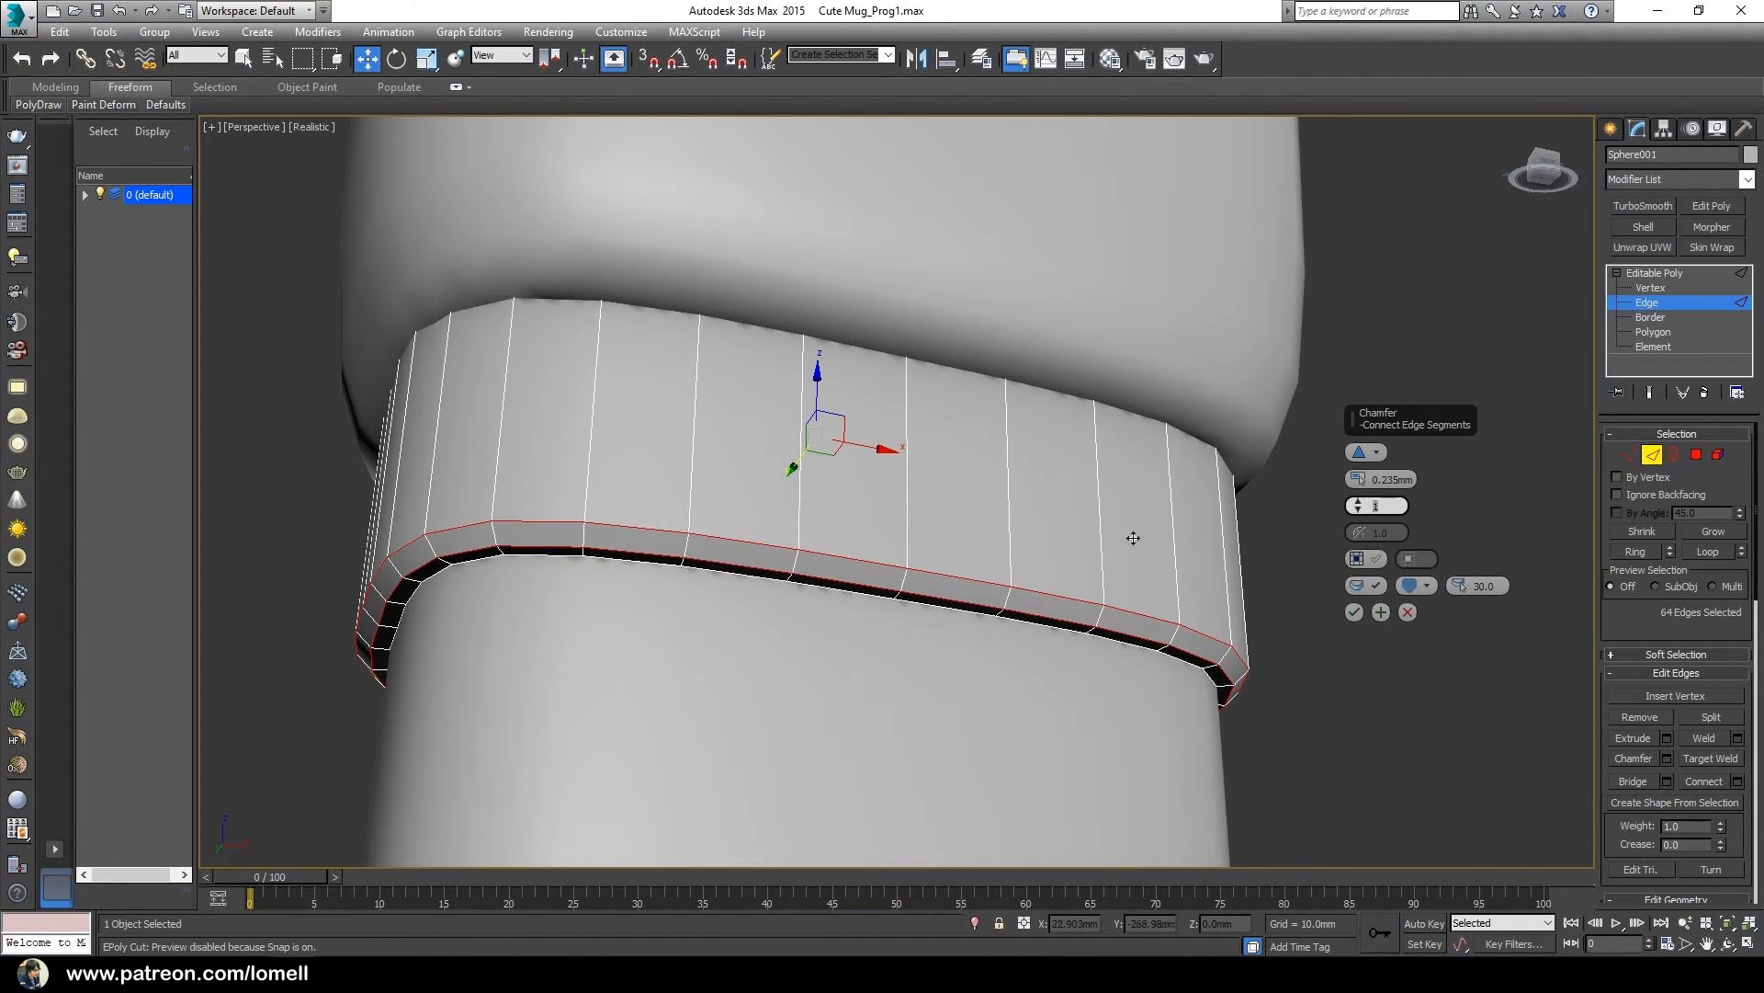
- Set the chamfer on the ring's outer edge loops to 3 connect edge segments and apply it
{"action": "middle_click_drag", "start_coordinate": [614, 544], "coordinate": [741, 563], "text": "alt"}
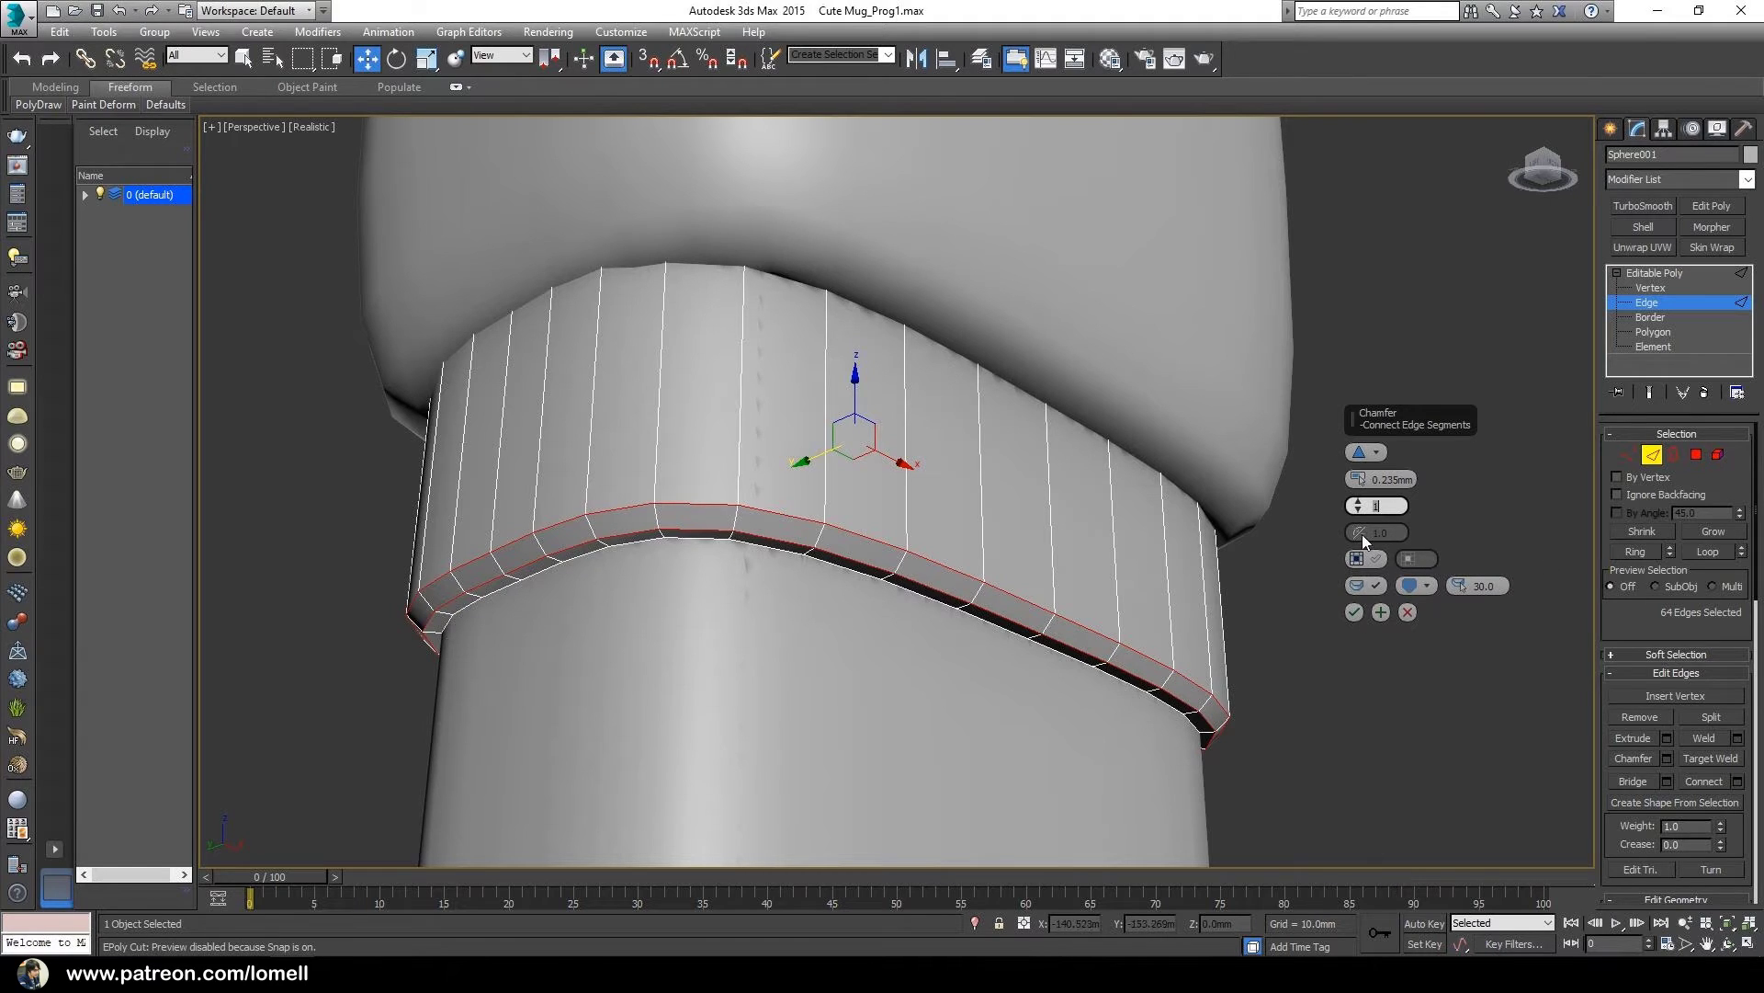
{"action": "left_click", "coordinate": [1359, 501]}
{"action": "left_click", "coordinate": [1359, 501]}
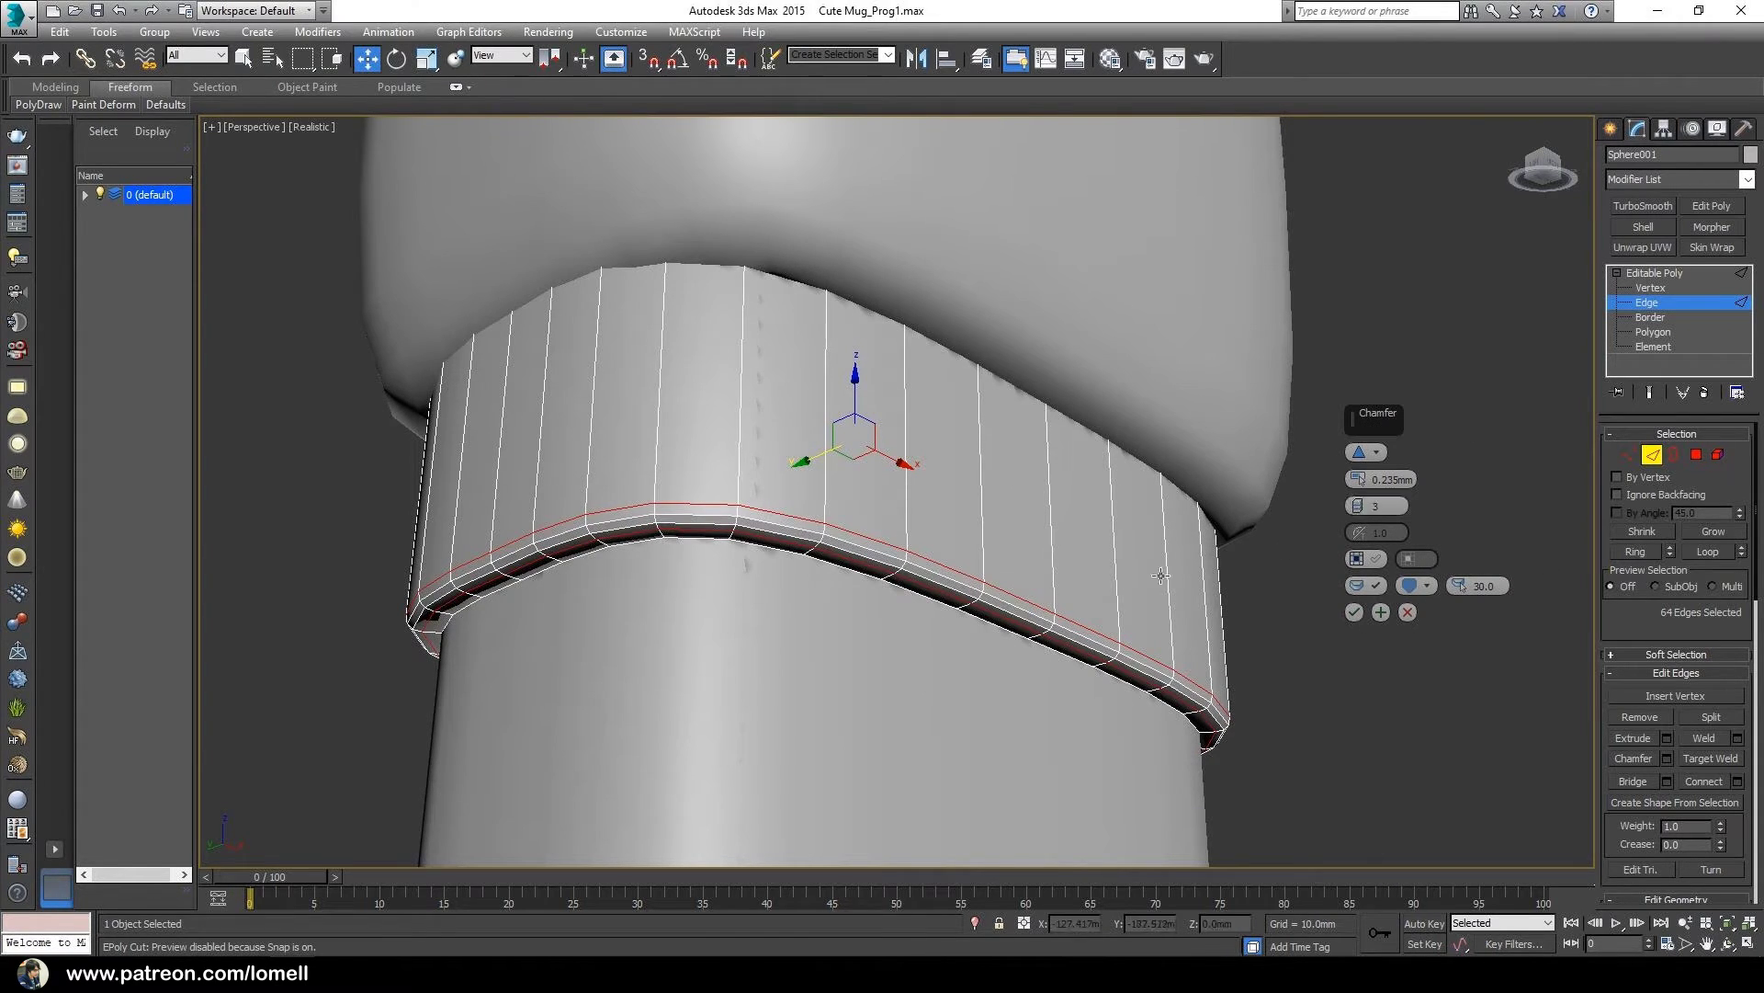
{"action": "middle_click_drag", "start_coordinate": [1185, 579], "coordinate": [1330, 501], "text": "alt"}
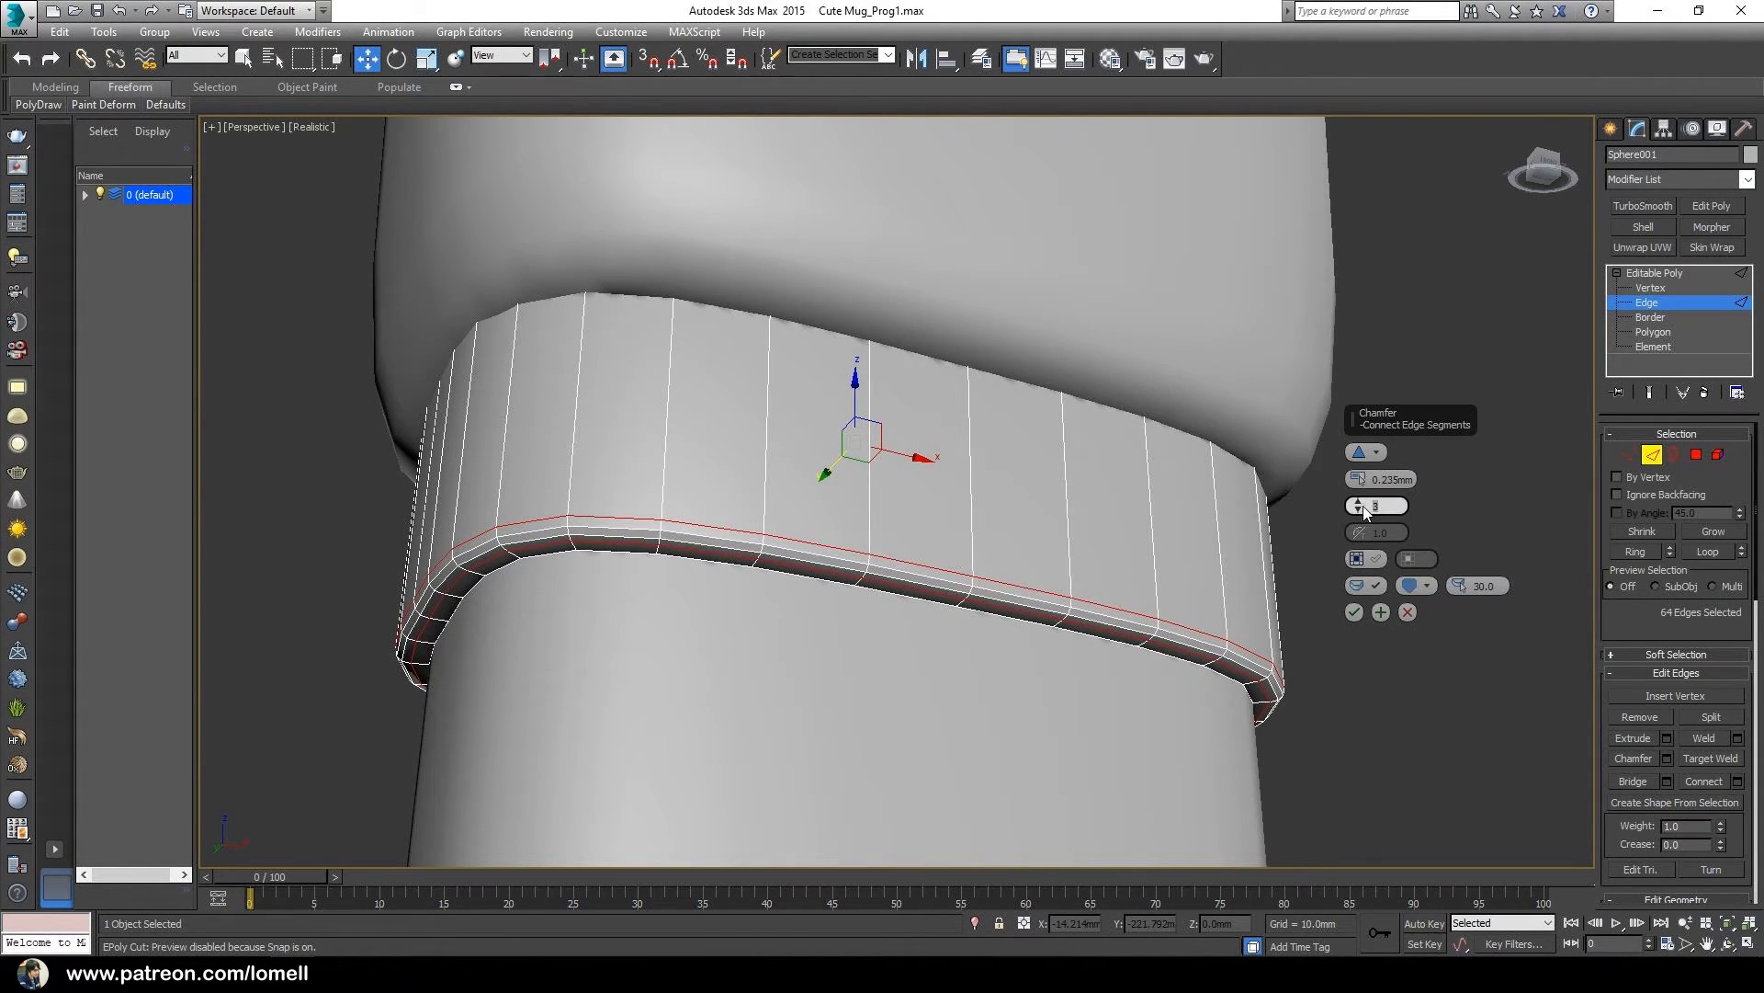
{"action": "middle_click_drag", "start_coordinate": [987, 648], "coordinate": [1108, 656], "text": "alt"}
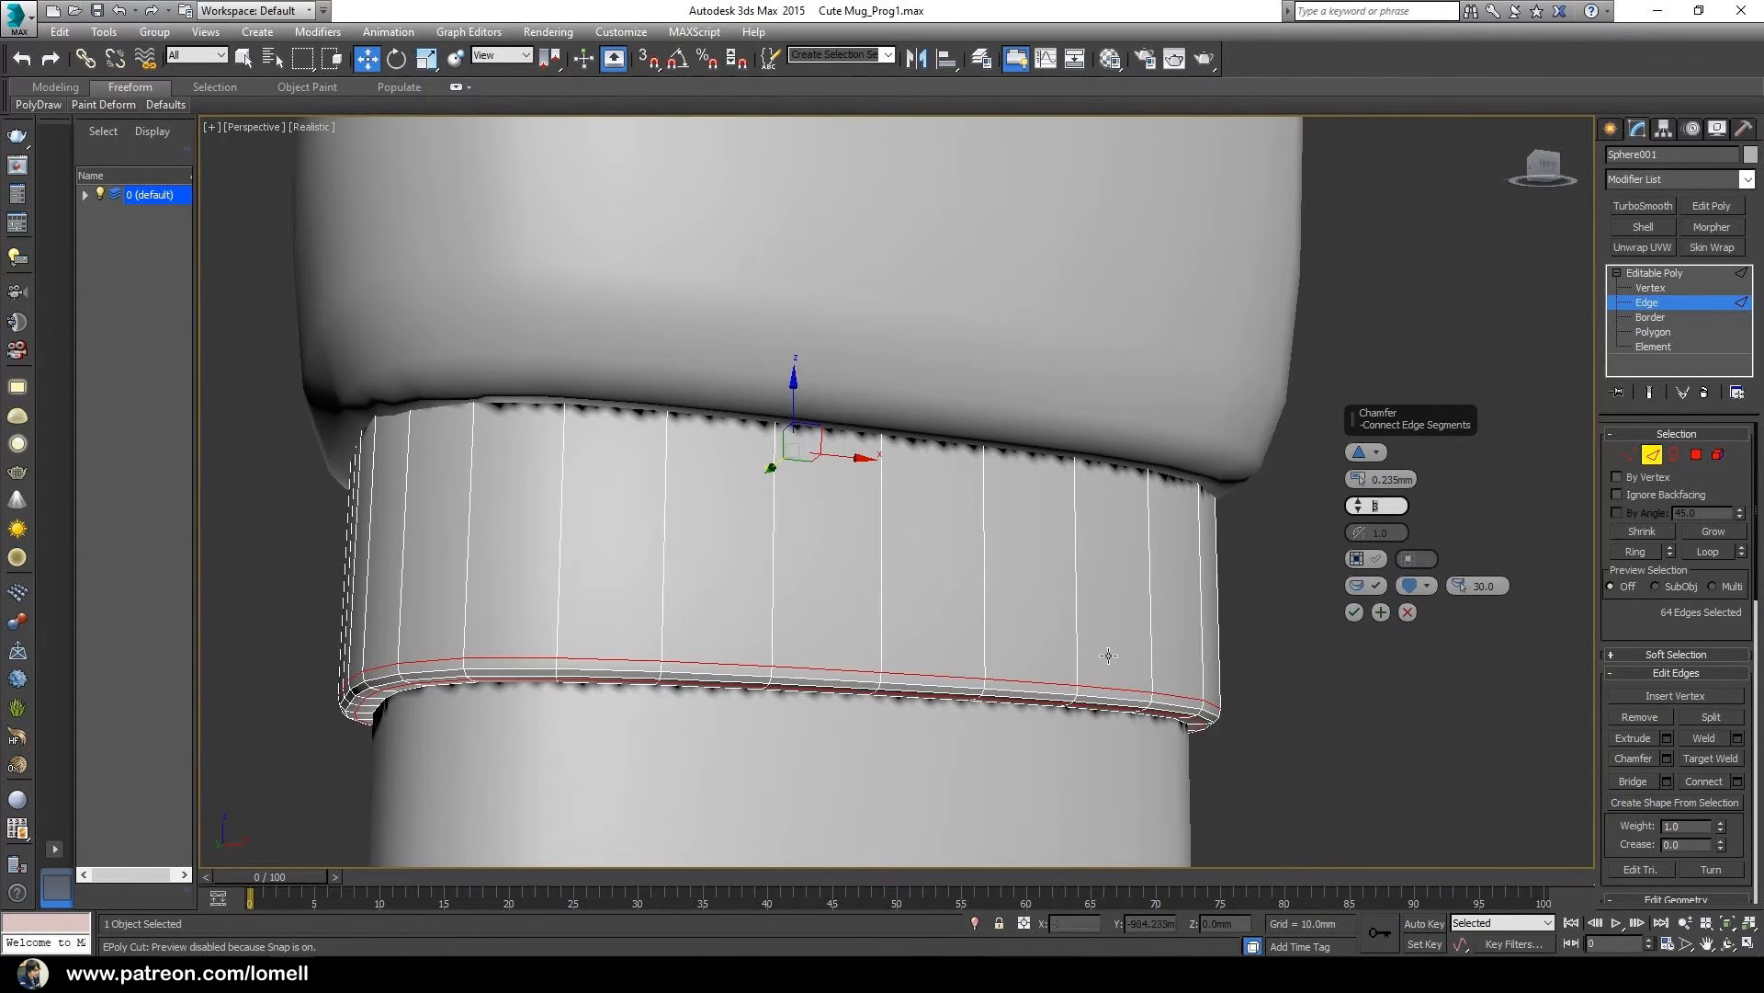
{"action": "left_click", "coordinate": [1350, 612]}
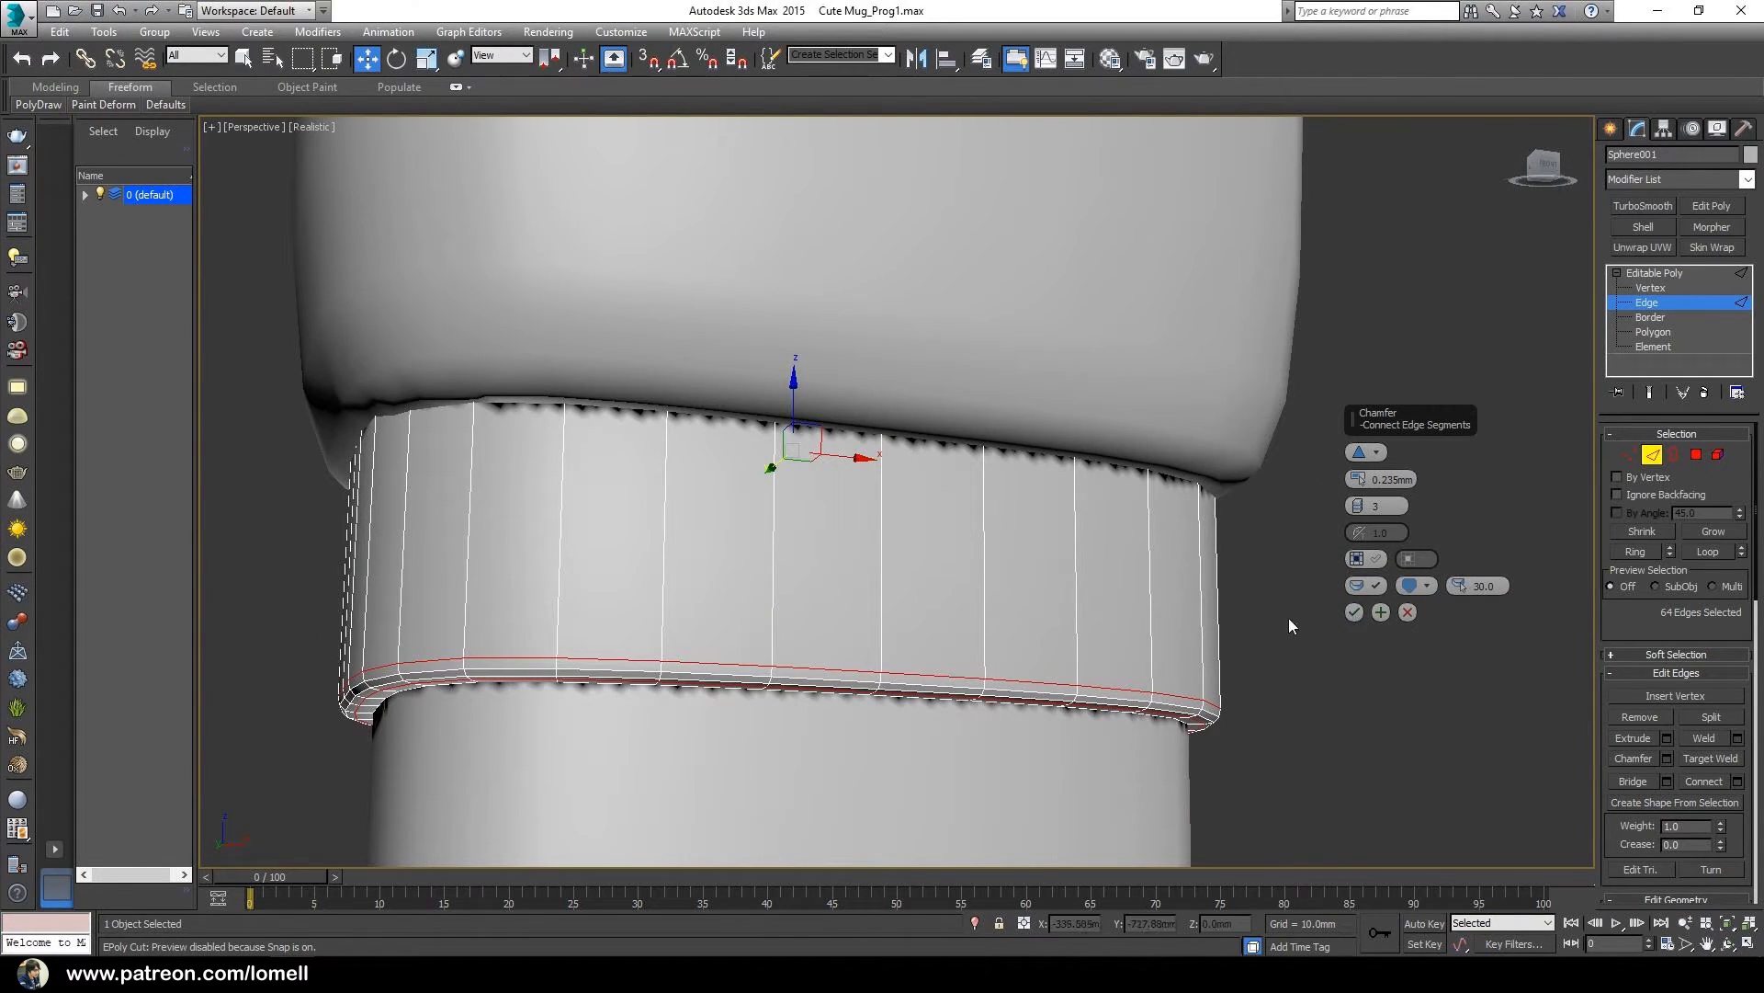
{"action": "left_click", "coordinate": [1356, 612]}
{"action": "middle_click_drag", "start_coordinate": [1044, 636], "coordinate": [1068, 649], "text": "alt"}
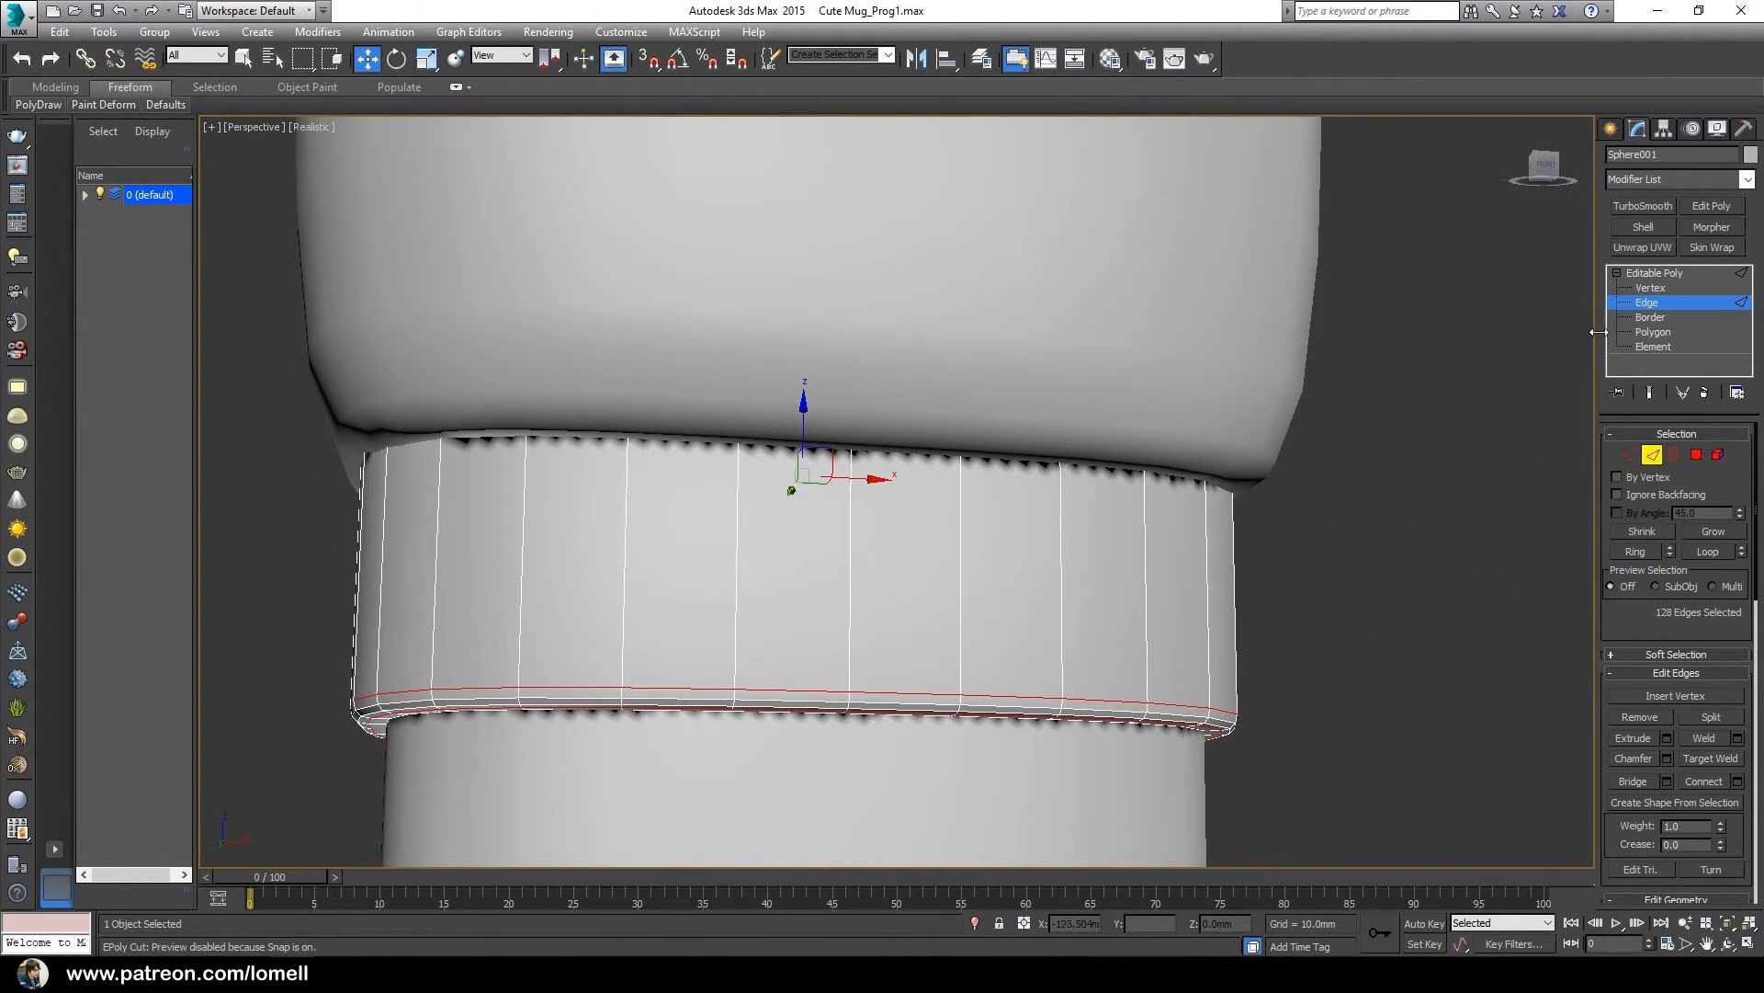
- Select all vertices along the ring's upper rim and move them slightly down, away from the grip piece
{"action": "left_click", "coordinate": [1641, 287]}
{"action": "middle_click_drag", "start_coordinate": [956, 527], "coordinate": [913, 545], "text": "alt"}
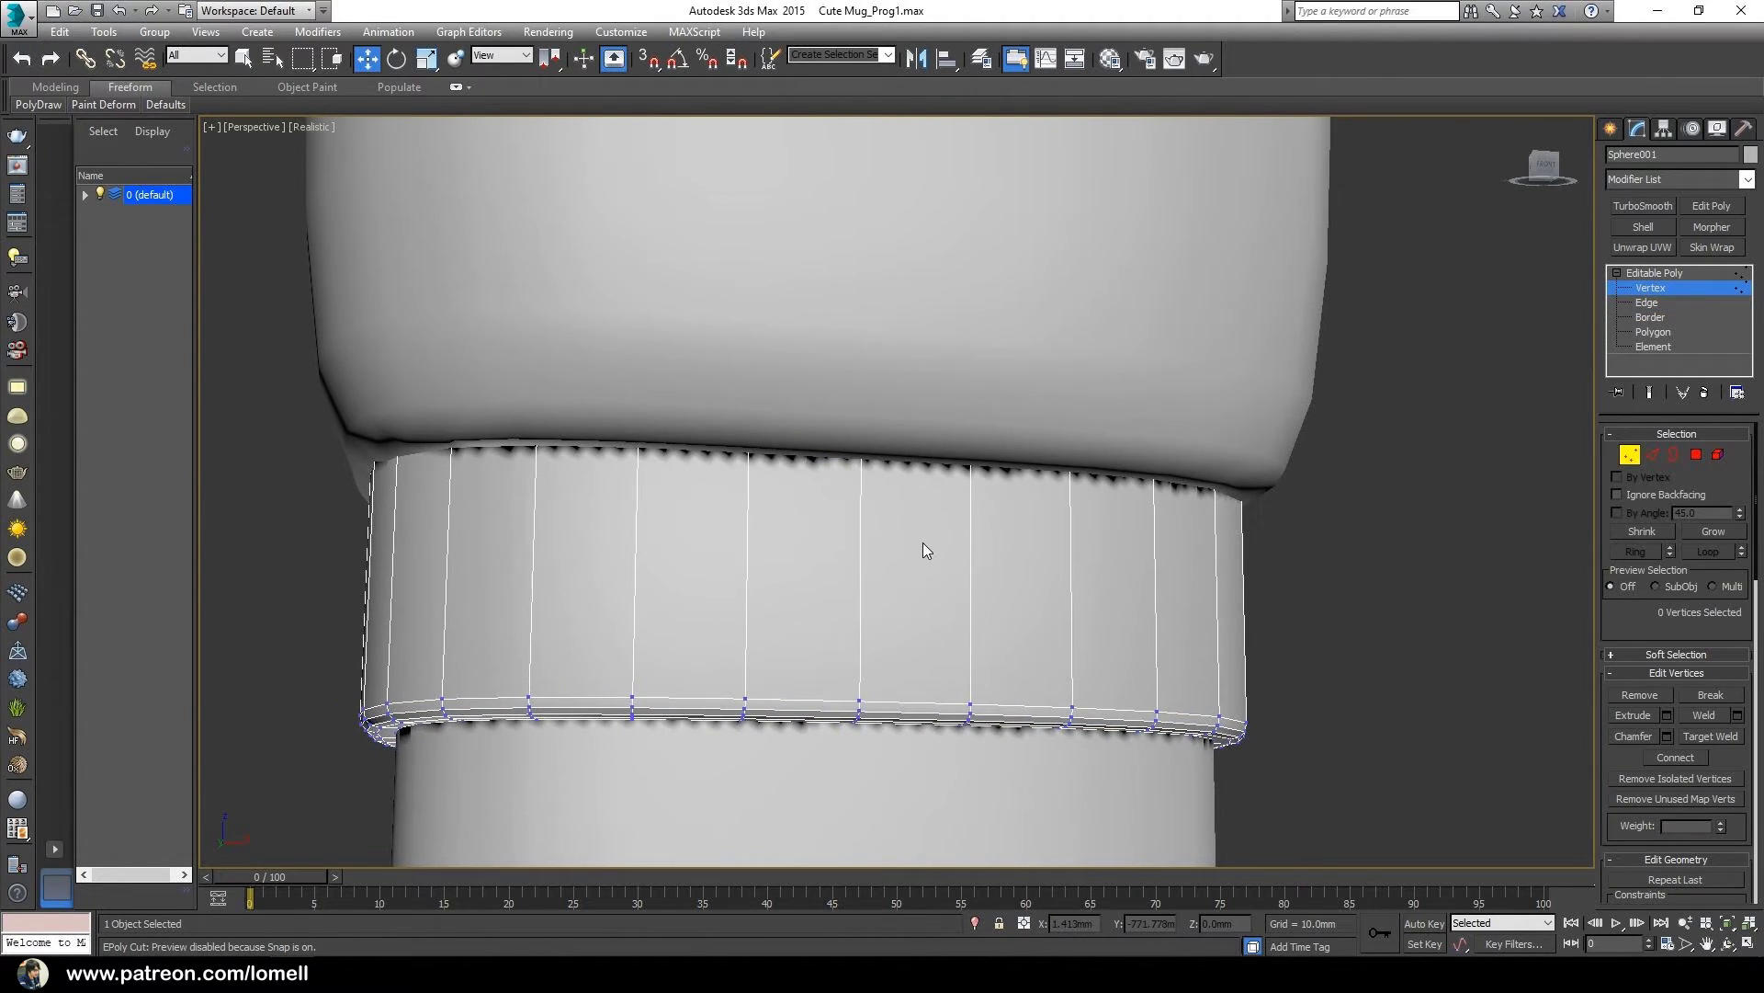
{"action": "key", "text": "F3"}
{"action": "mouse_move", "coordinate": [268, 315]}
{"action": "left_mouse_down"}
{"action": "mouse_move", "coordinate": [583, 433]}
{"action": "mouse_move", "coordinate": [1282, 598]}
{"action": "mouse_move", "coordinate": [1259, 487]}
{"action": "left_mouse_up"}
{"action": "middle_click_drag", "start_coordinate": [955, 551], "coordinate": [856, 452], "text": "alt"}
{"action": "key", "text": "F3"}
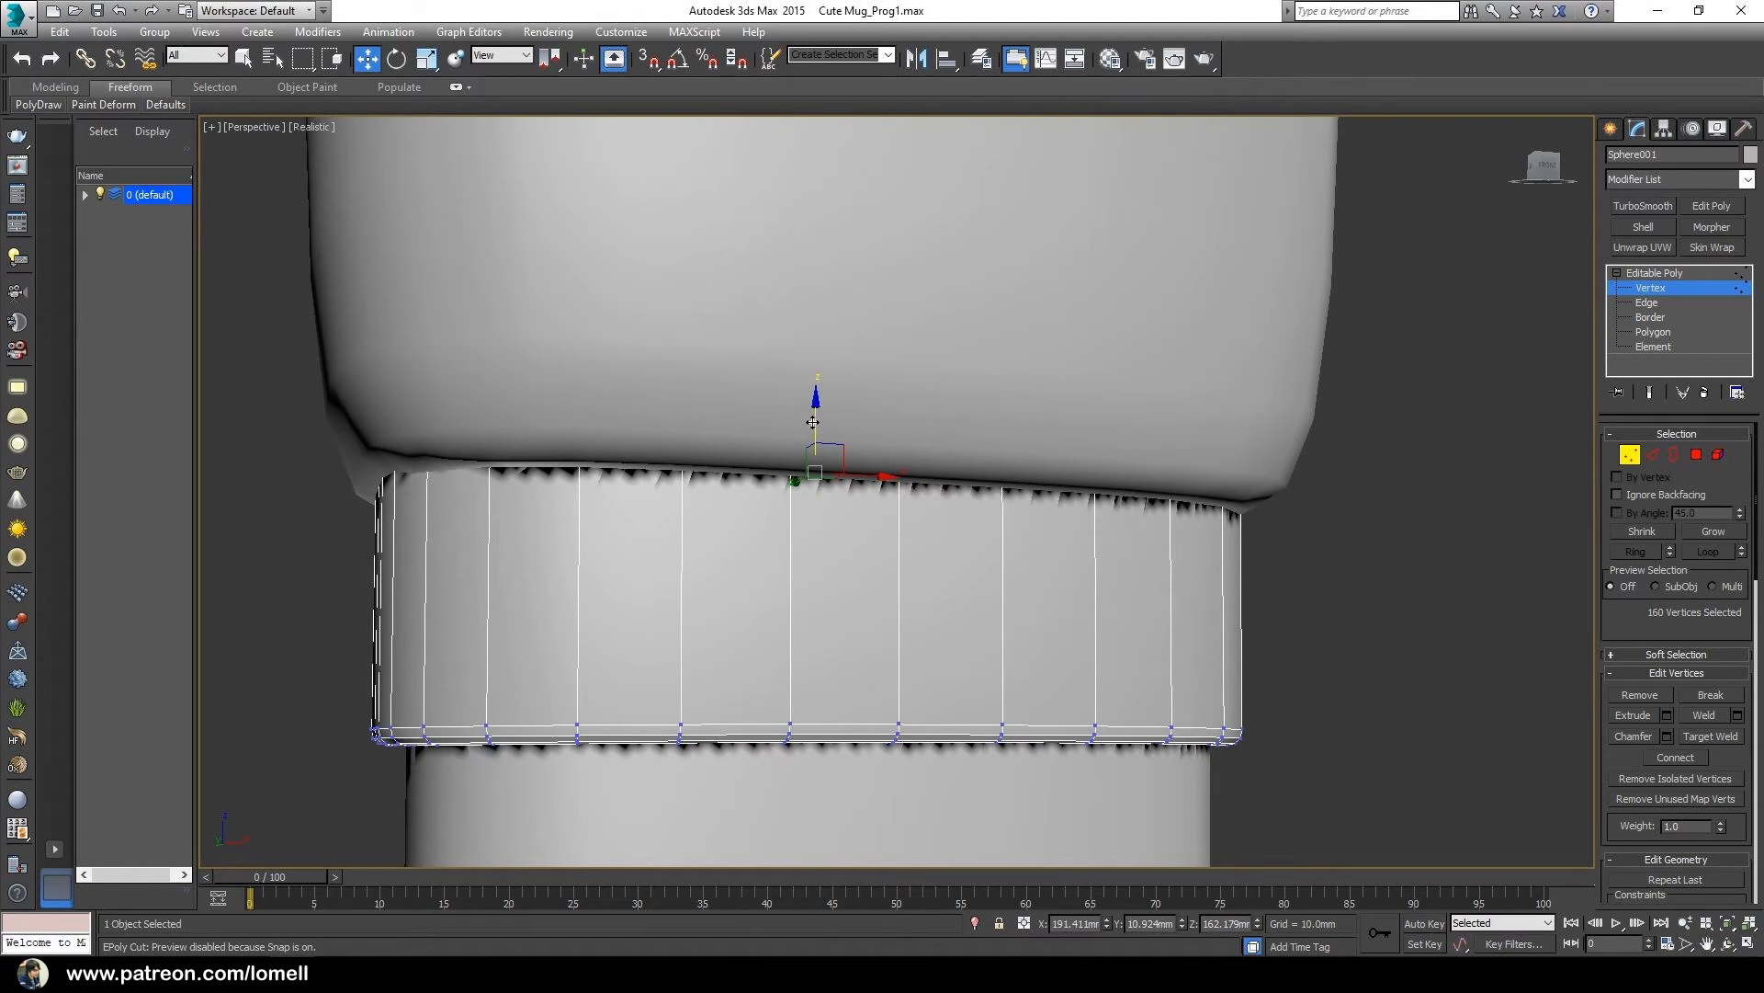
{"action": "left_click_drag", "start_coordinate": [812, 422], "coordinate": [836, 473]}
{"action": "middle_click_drag", "start_coordinate": [835, 473], "coordinate": [919, 576], "text": "alt"}
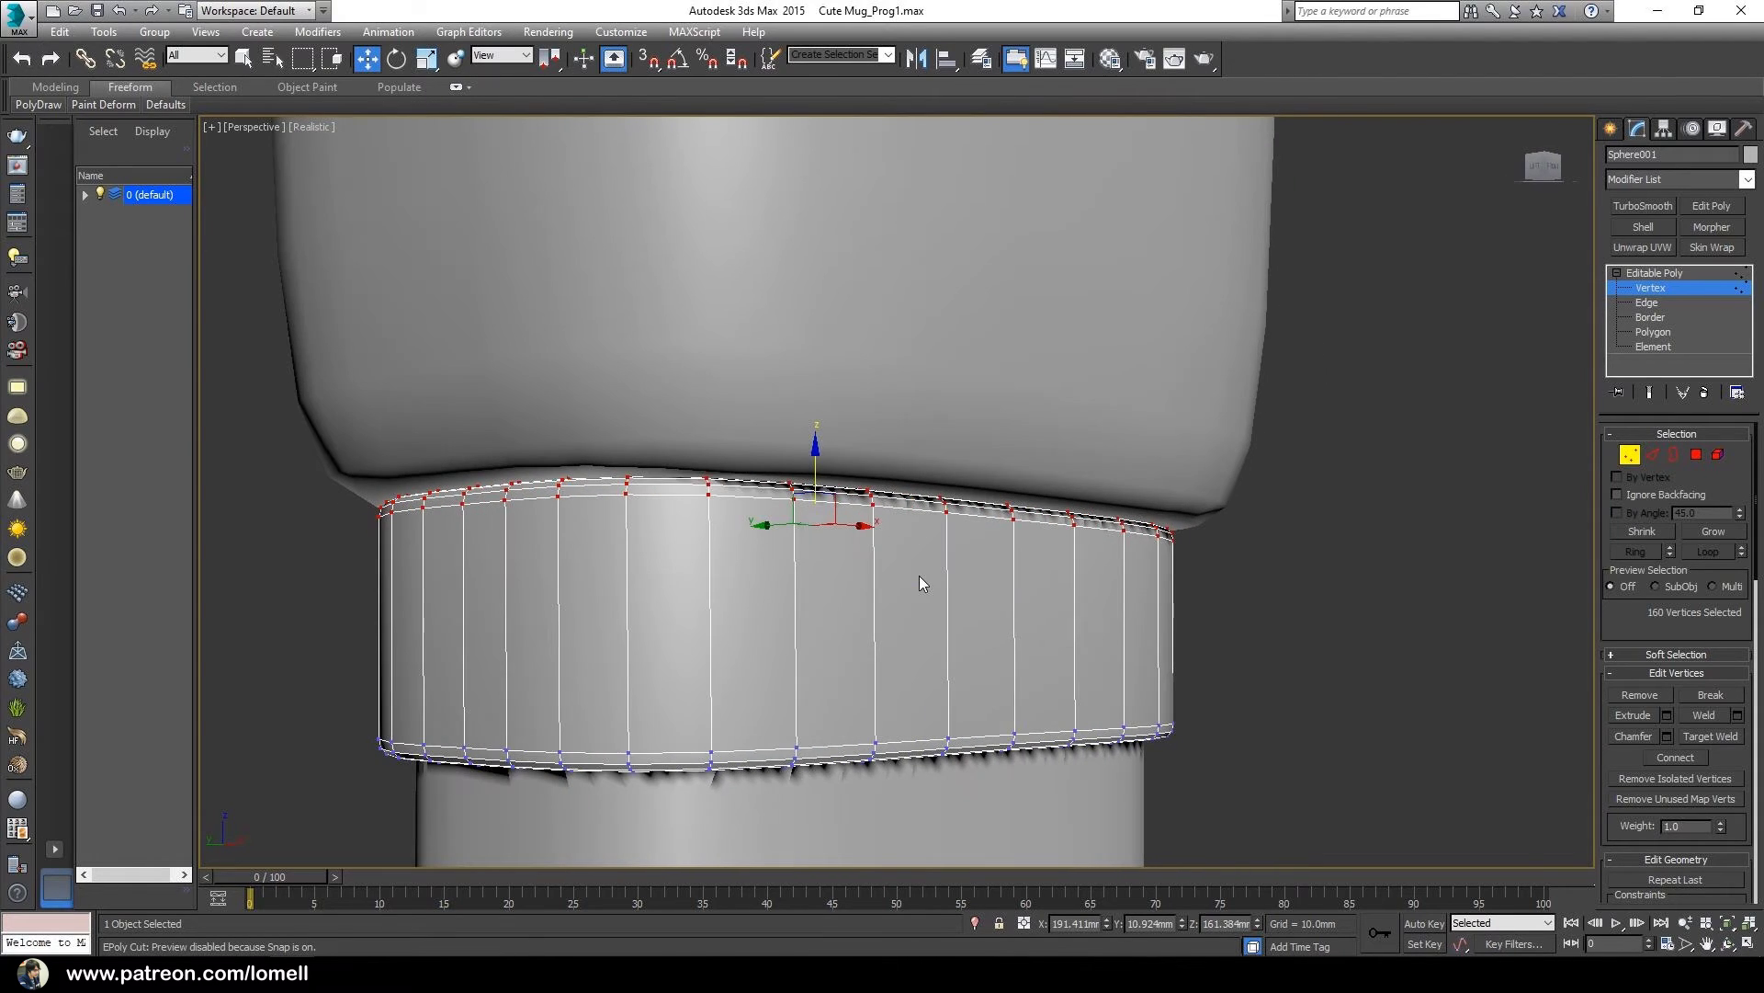
- Connect all vertical edges around the ring with 1 segment to add a horizontal middle edge loop
{"action": "left_click", "coordinate": [1635, 304]}
{"action": "left_click", "coordinate": [873, 617]}
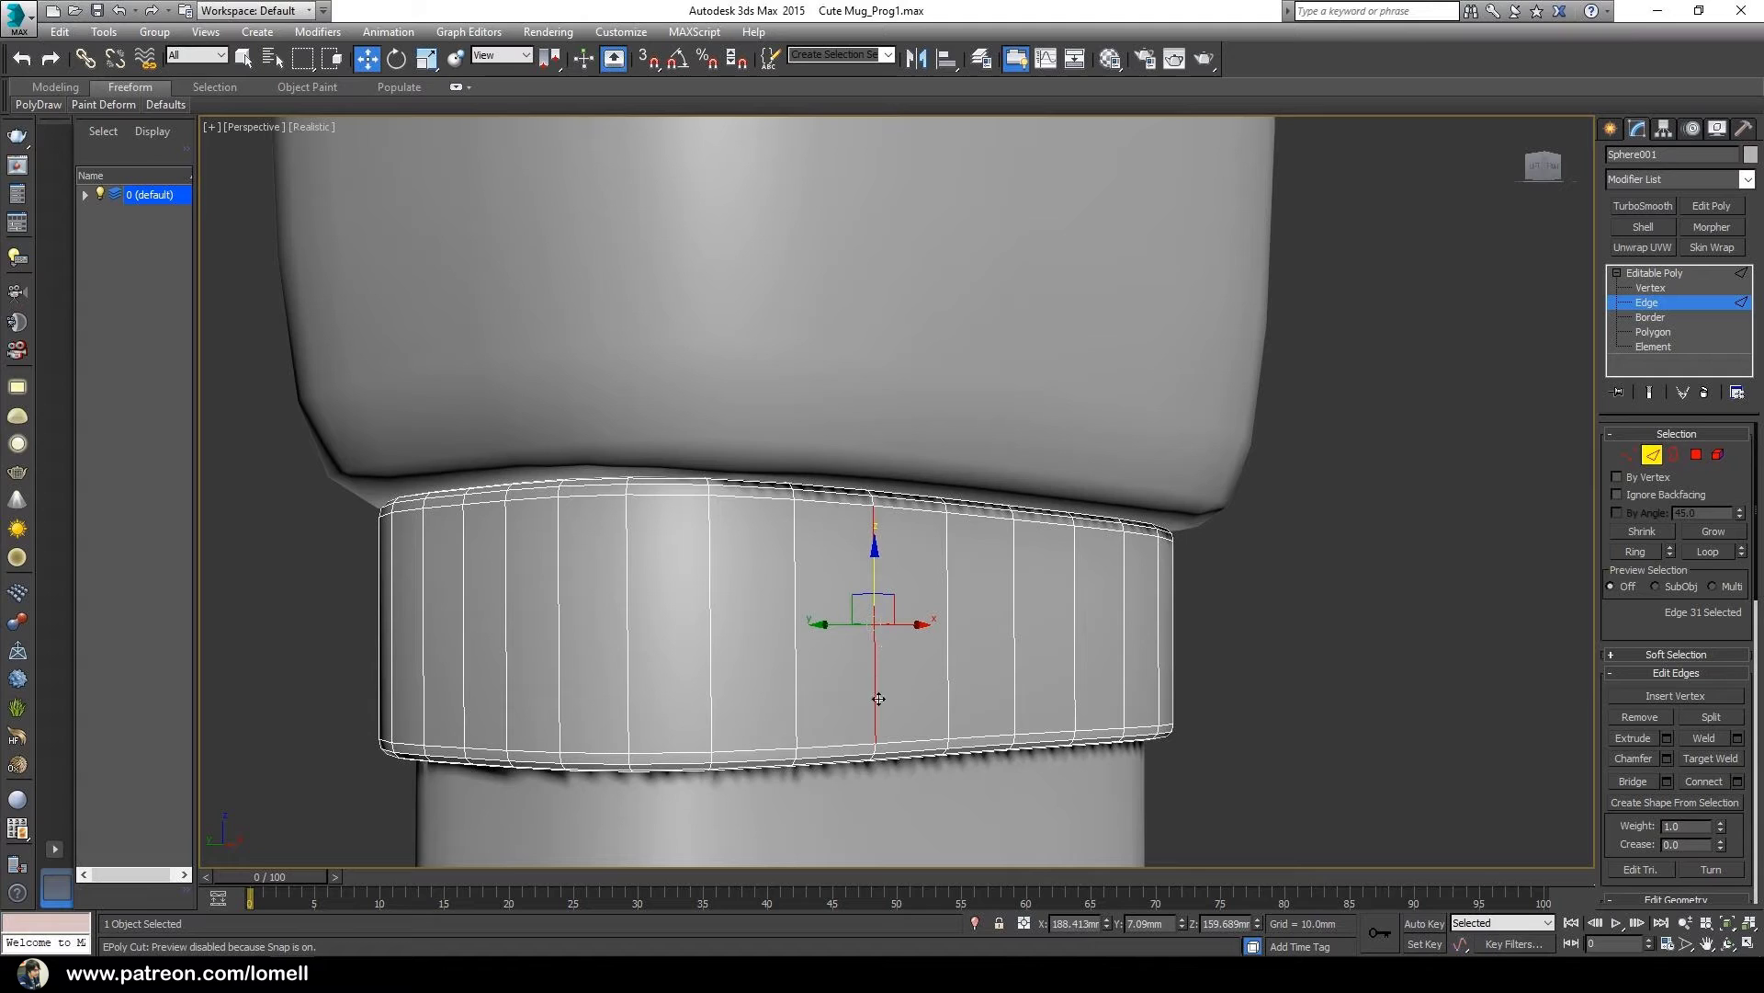
{"action": "left_click", "coordinate": [946, 652], "text": "shift"}
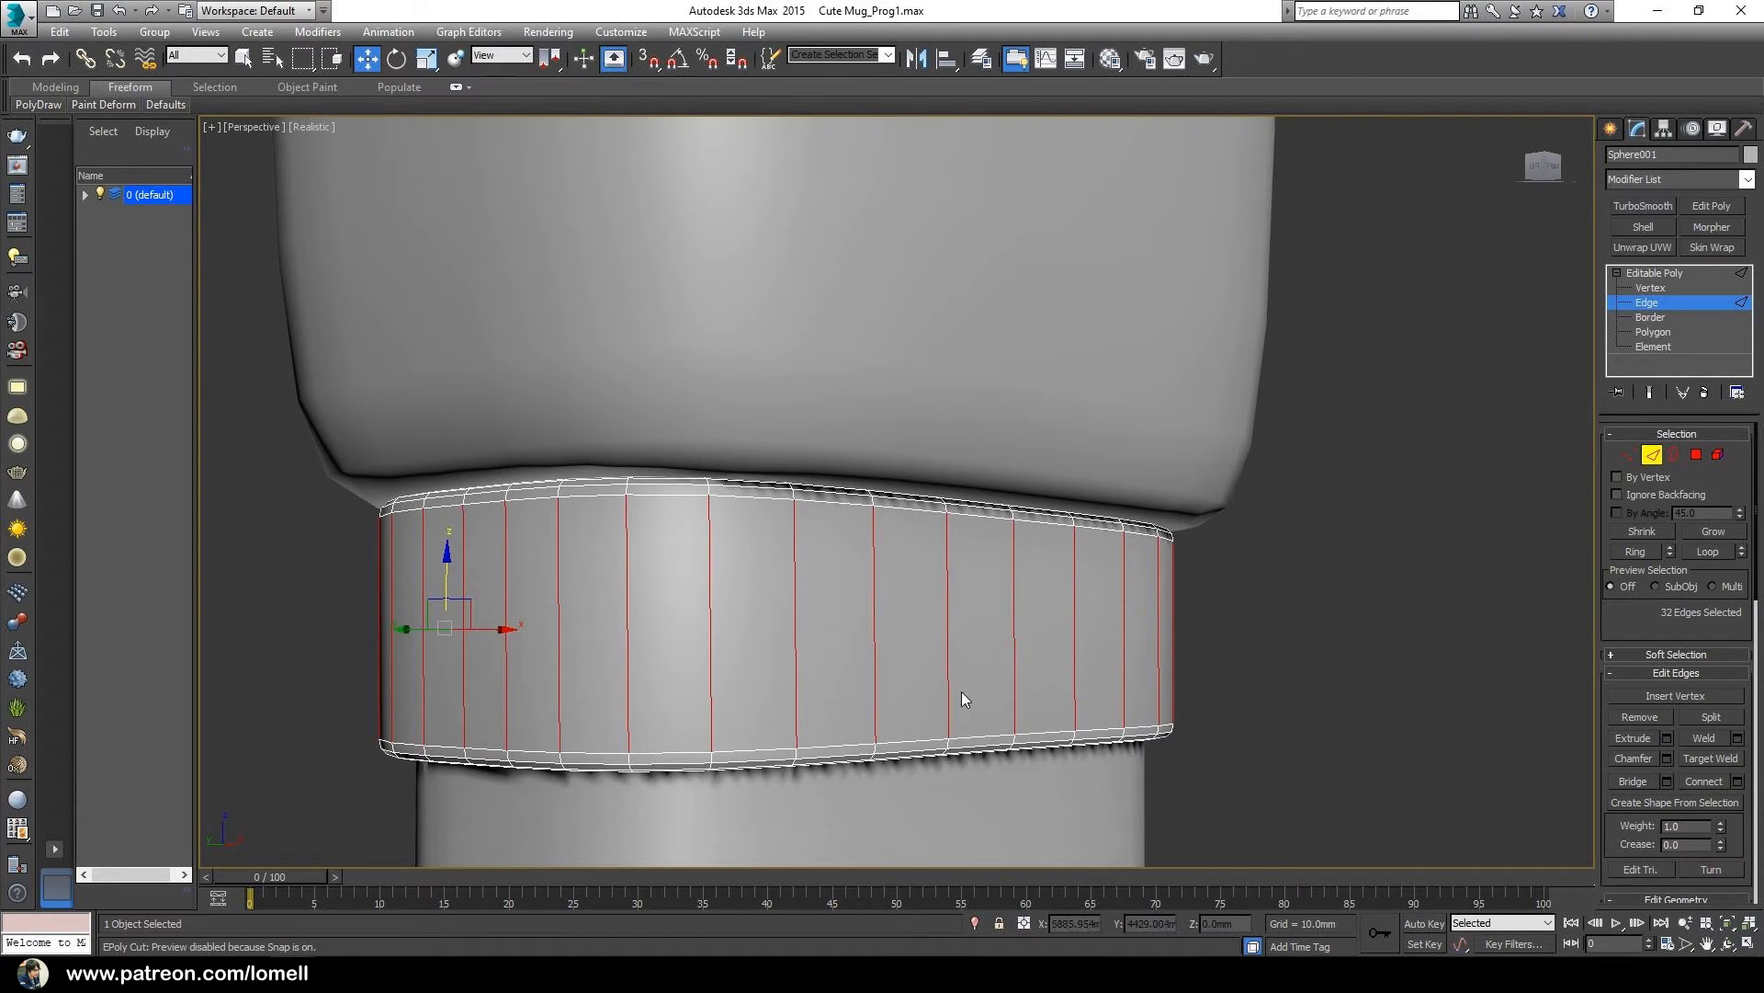
{"action": "right_click", "coordinate": [1419, 533]}
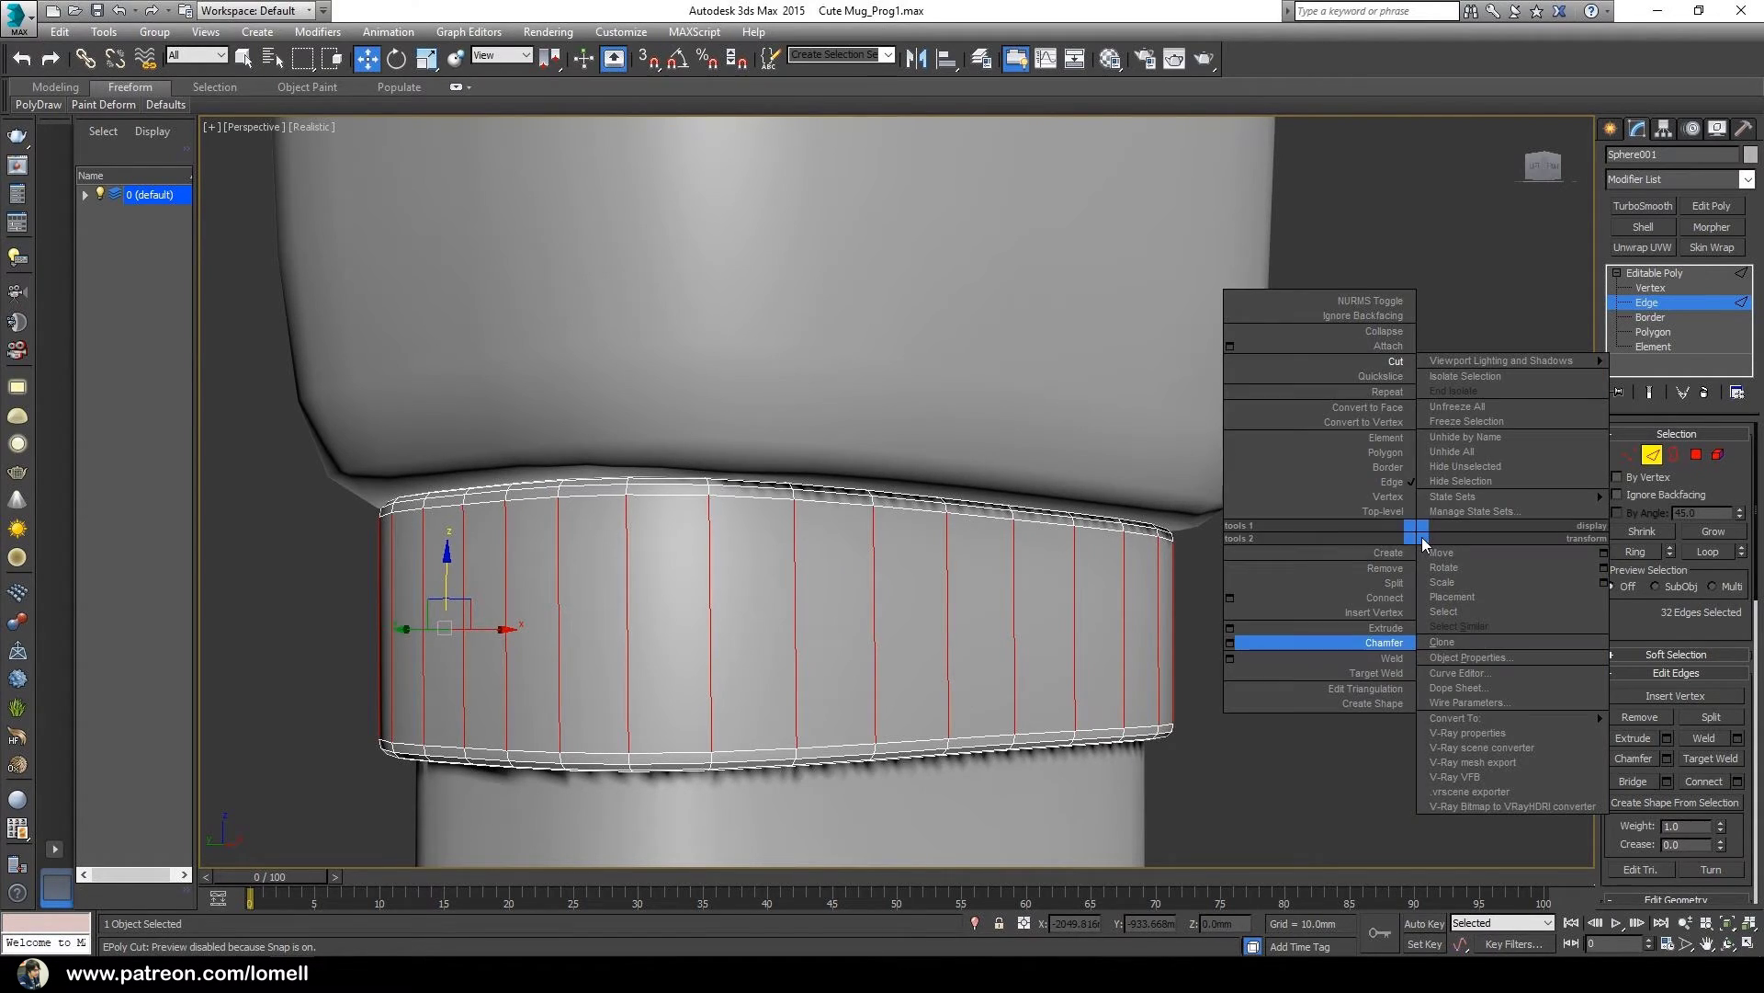
{"action": "left_click", "coordinate": [1230, 598]}
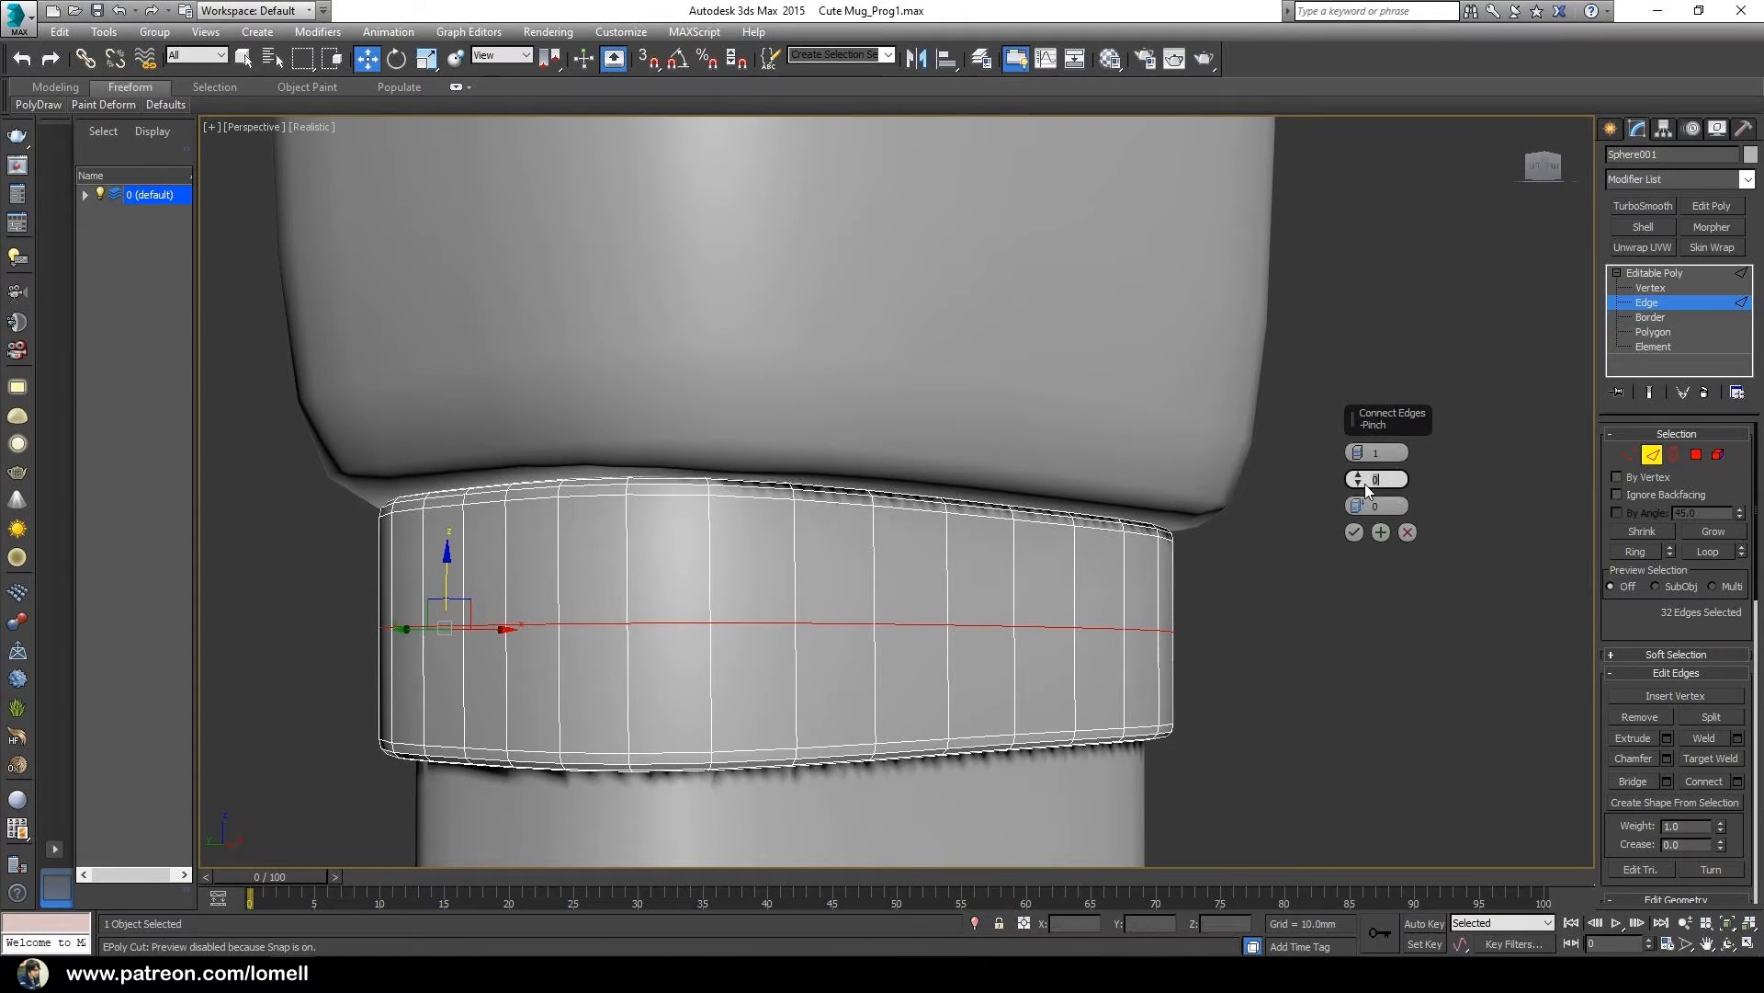
{"action": "left_click", "coordinate": [1379, 460]}
{"action": "left_click", "coordinate": [1354, 532]}
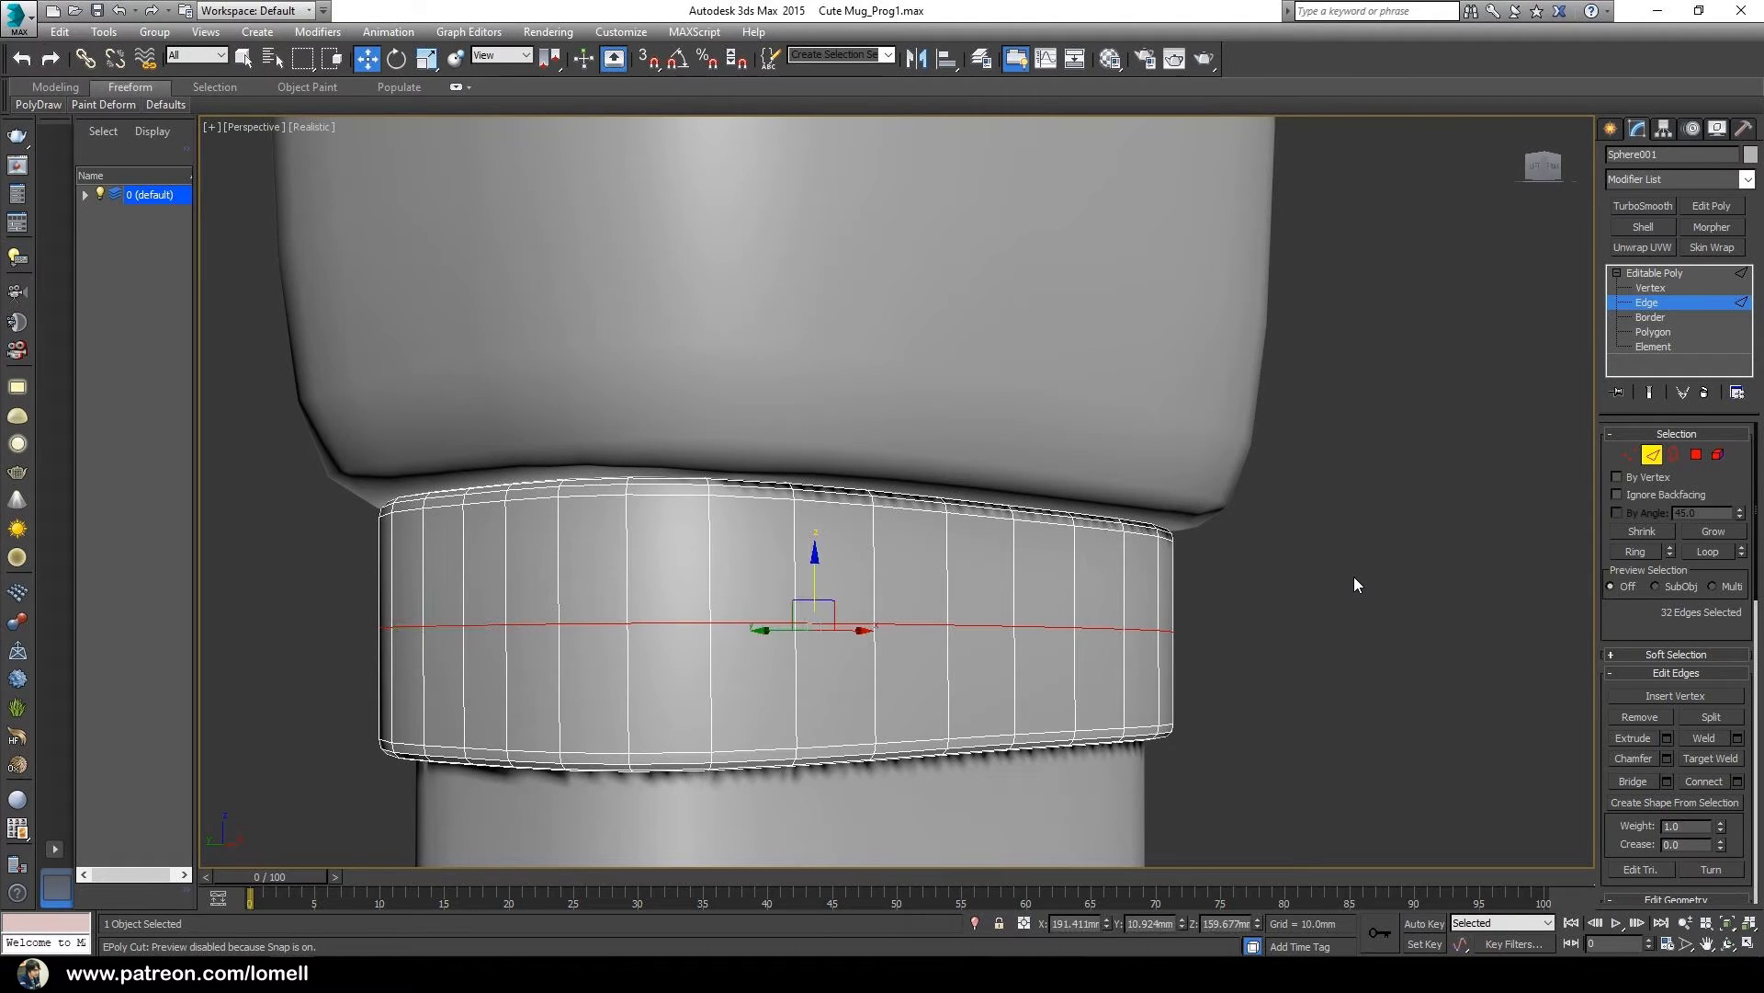
- Begin an edge extrusion on the ring's middle loop with a height of 0 mm and a width of 0.088 mm
{"action": "right_click", "coordinate": [1426, 540]}
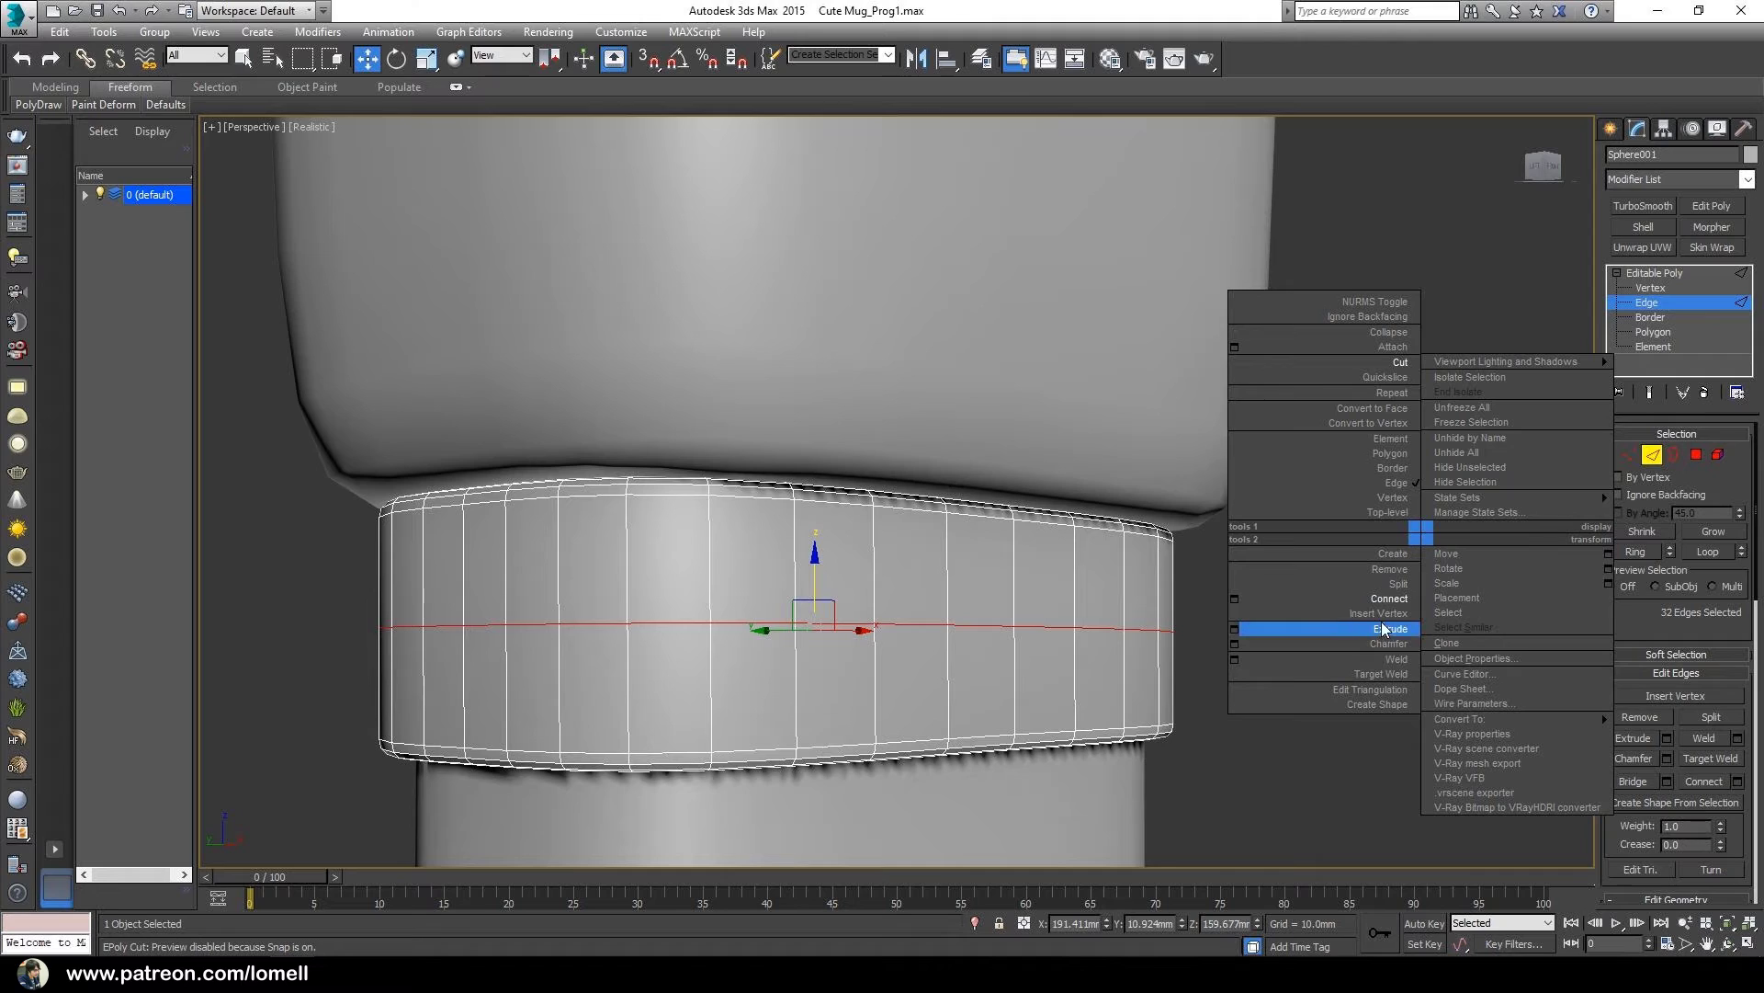
{"action": "left_click", "coordinate": [1235, 633]}
{"action": "middle_click_drag", "start_coordinate": [1244, 633], "coordinate": [1282, 570], "text": "alt"}
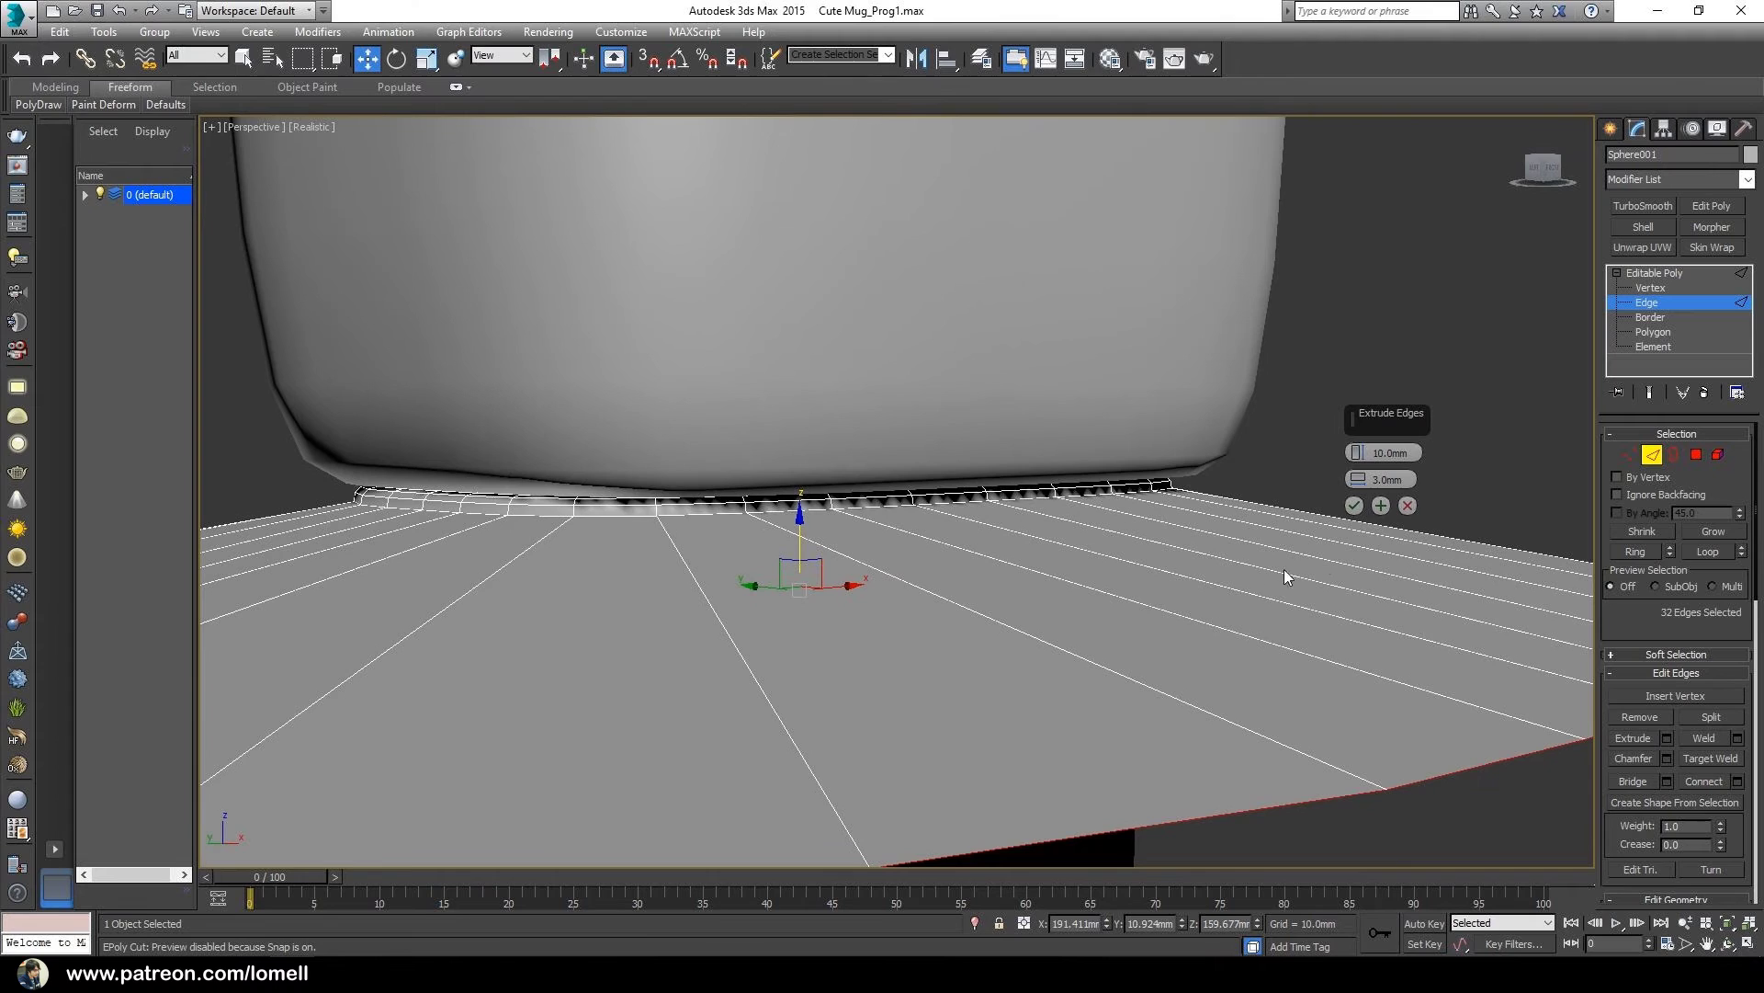
{"action": "double_click", "coordinate": [1389, 453]}
{"action": "type", "text": "0"}
{"action": "key", "text": "Return"}
{"action": "double_click", "coordinate": [1397, 480]}
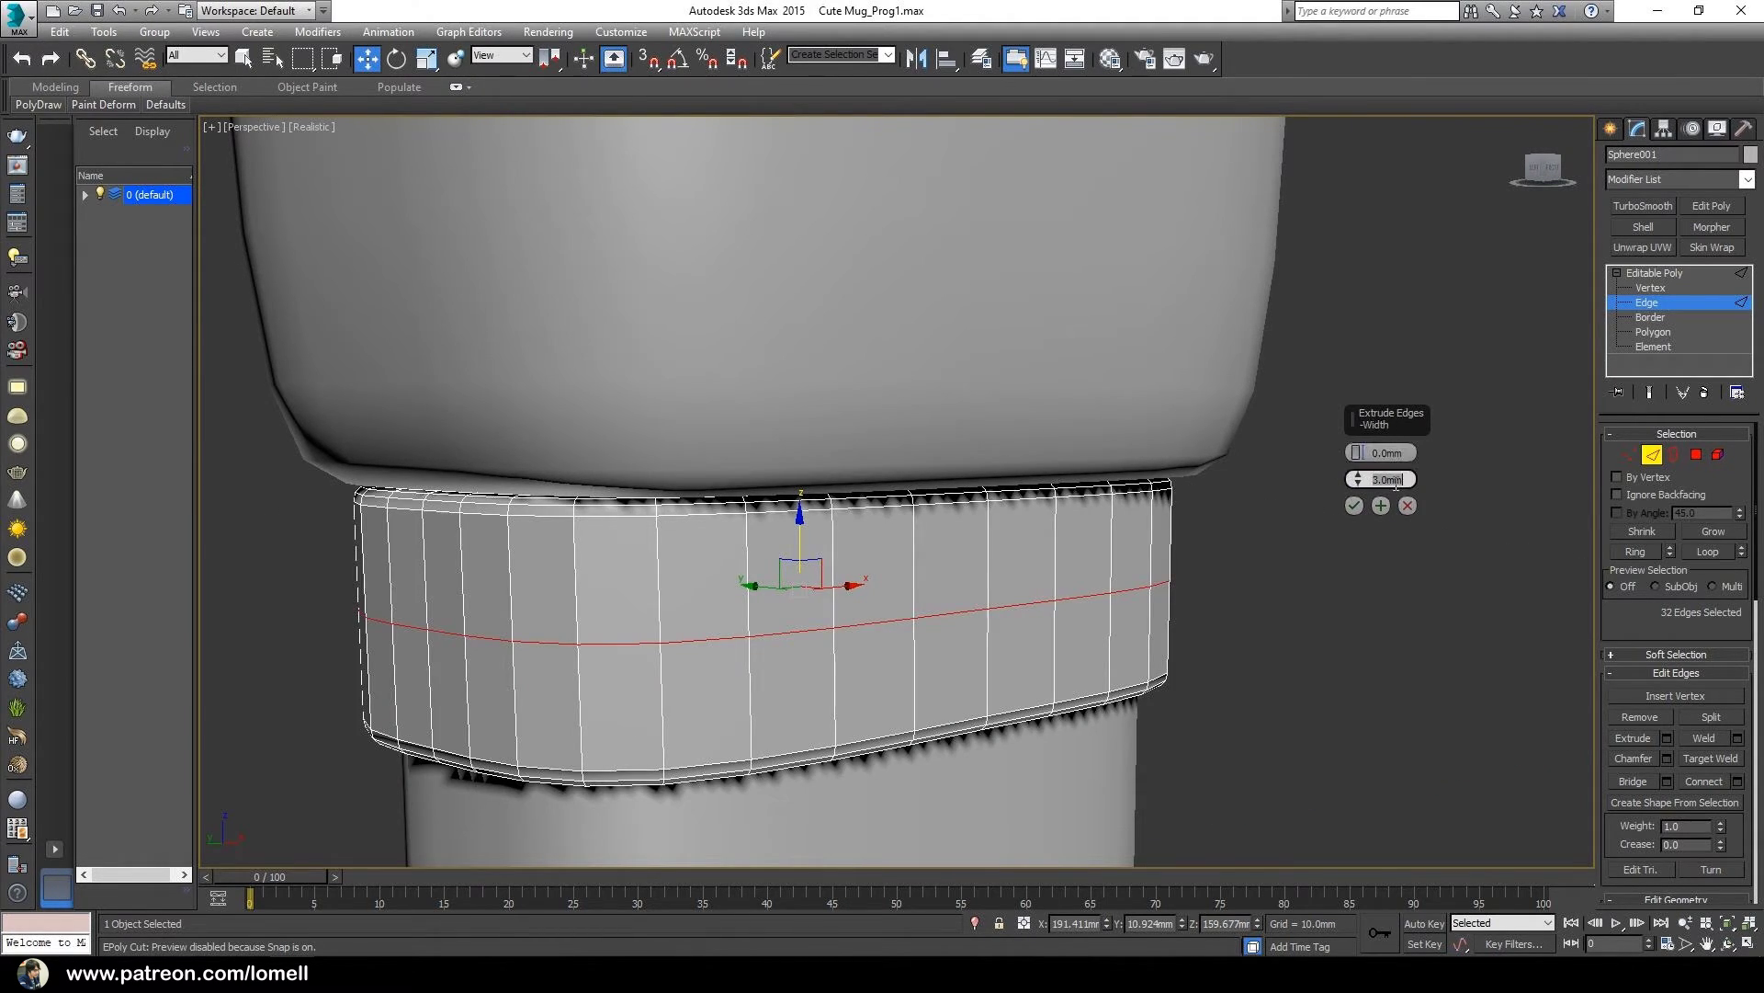
{"action": "type", "text": "0"}
{"action": "key", "text": "Return"}
{"action": "middle_click_drag", "start_coordinate": [1073, 586], "coordinate": [1197, 547], "text": "alt"}
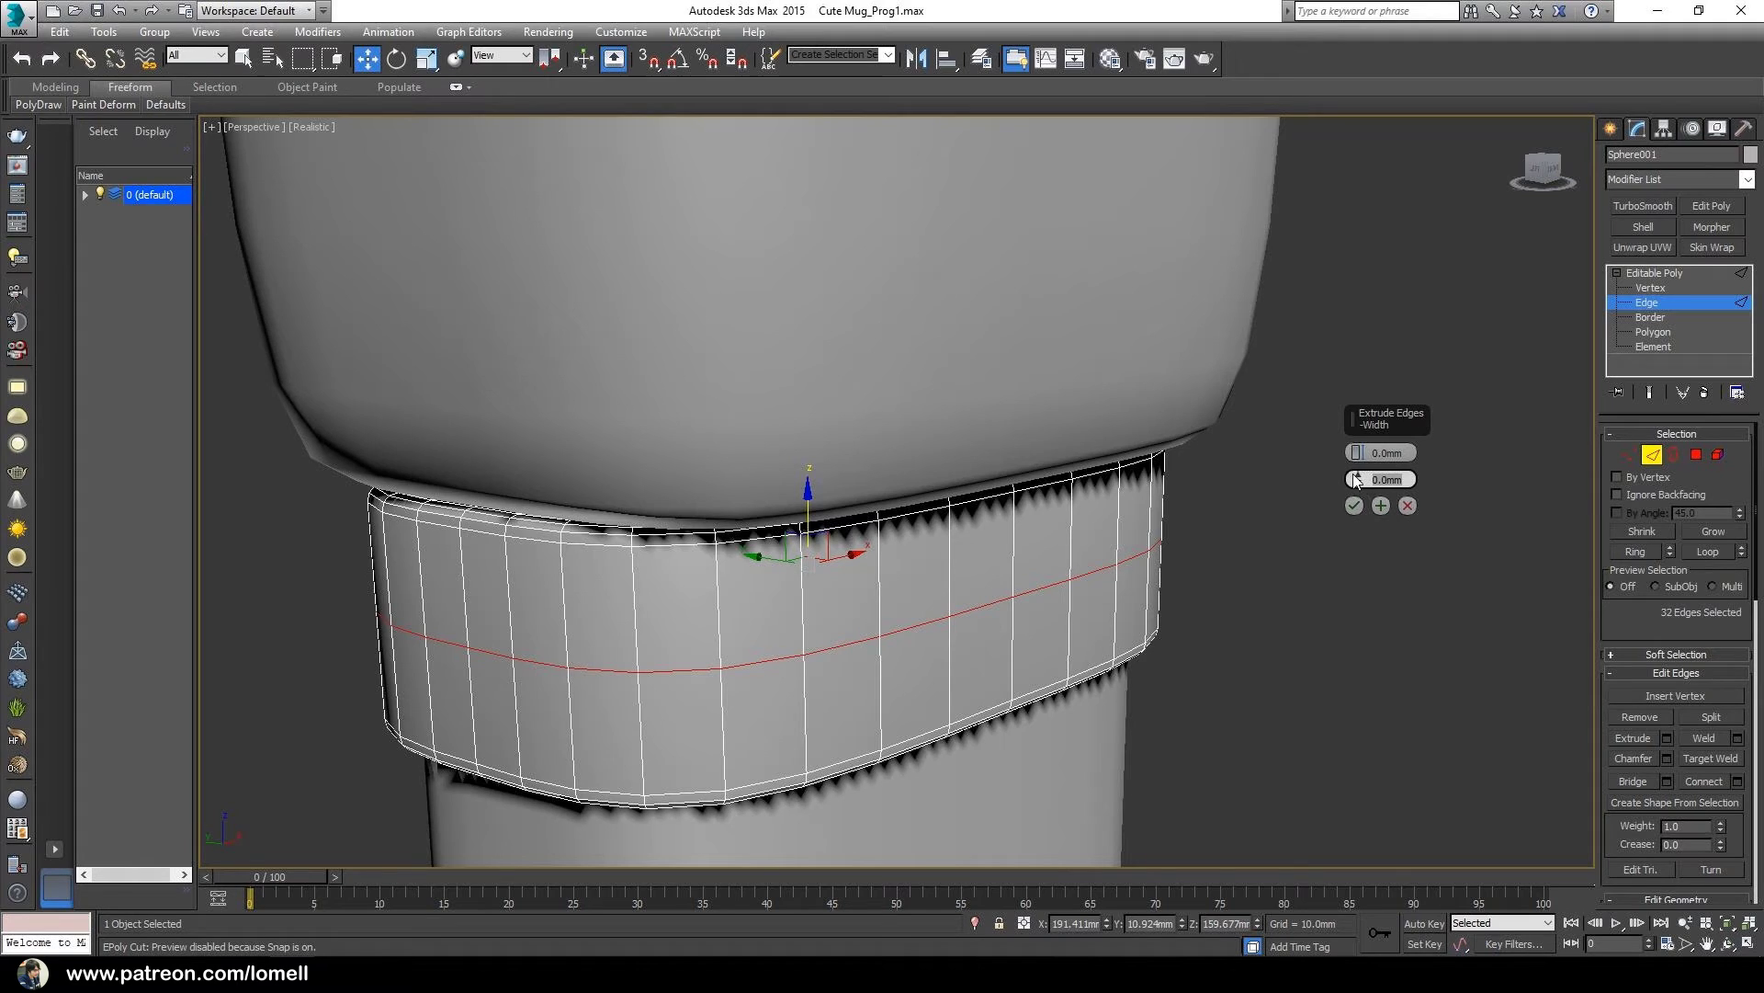
{"action": "left_click_drag", "start_coordinate": [1359, 479], "coordinate": [1363, 475]}
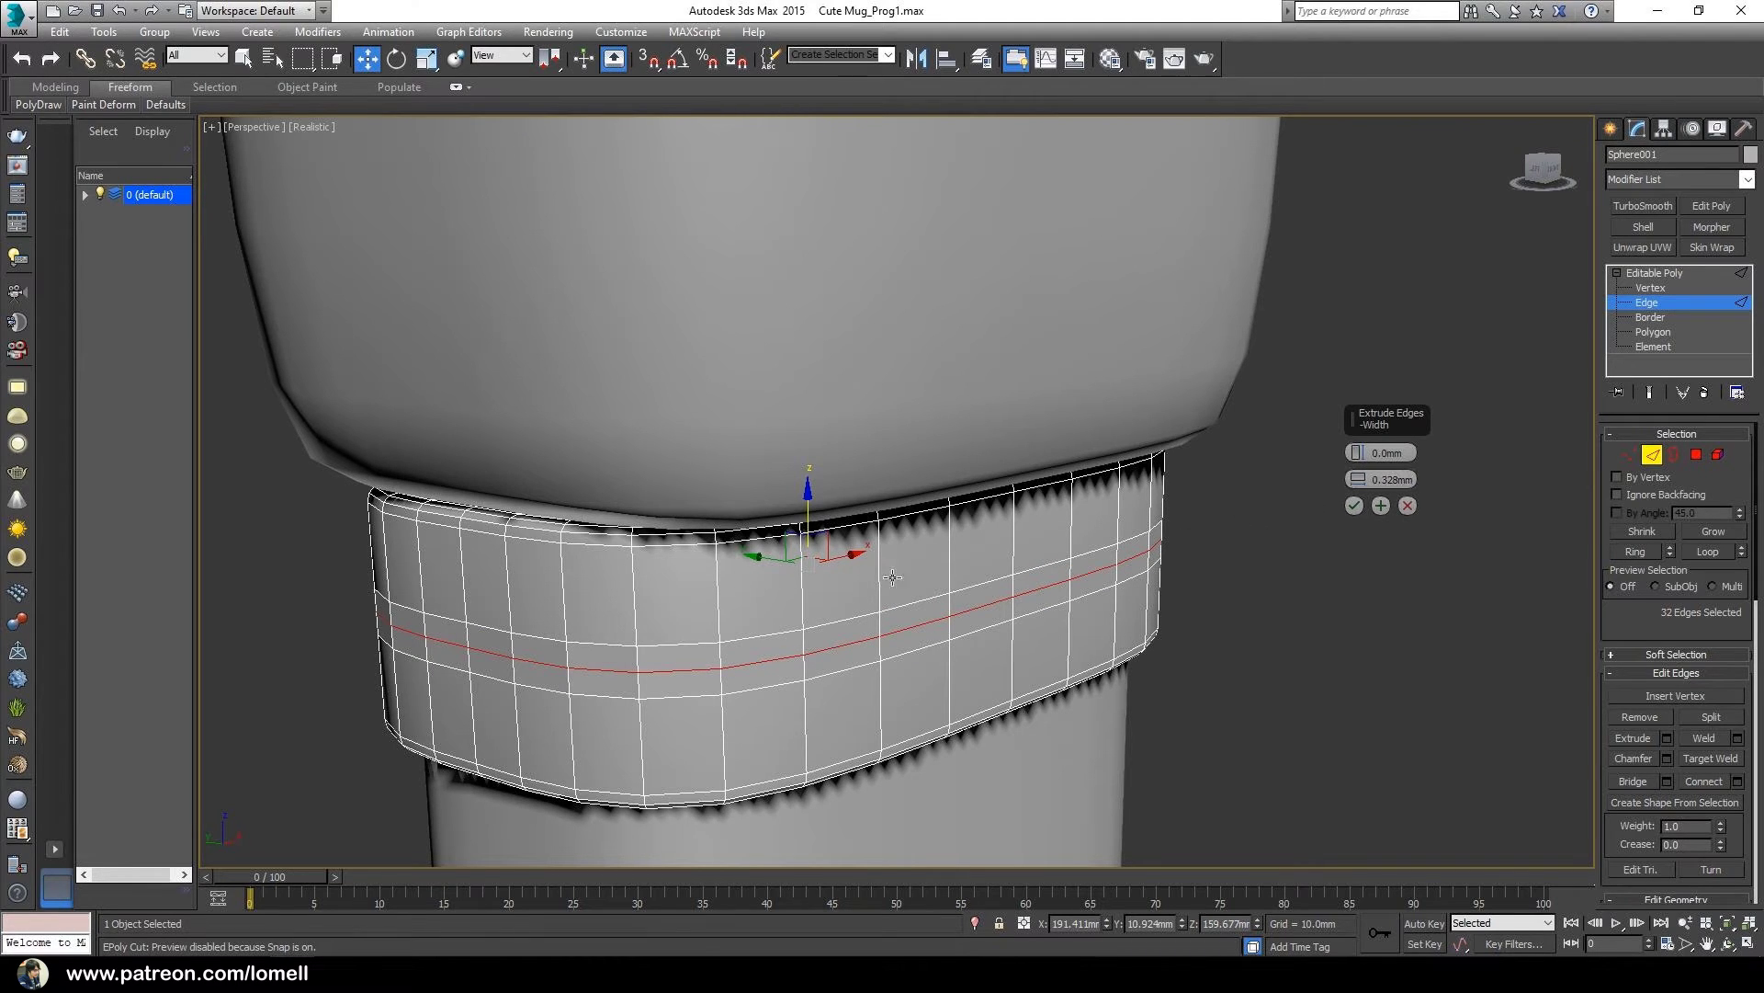
{"action": "scroll", "coordinate": [635, 676], "scroll_direction": "up", "scroll_amount": 4}
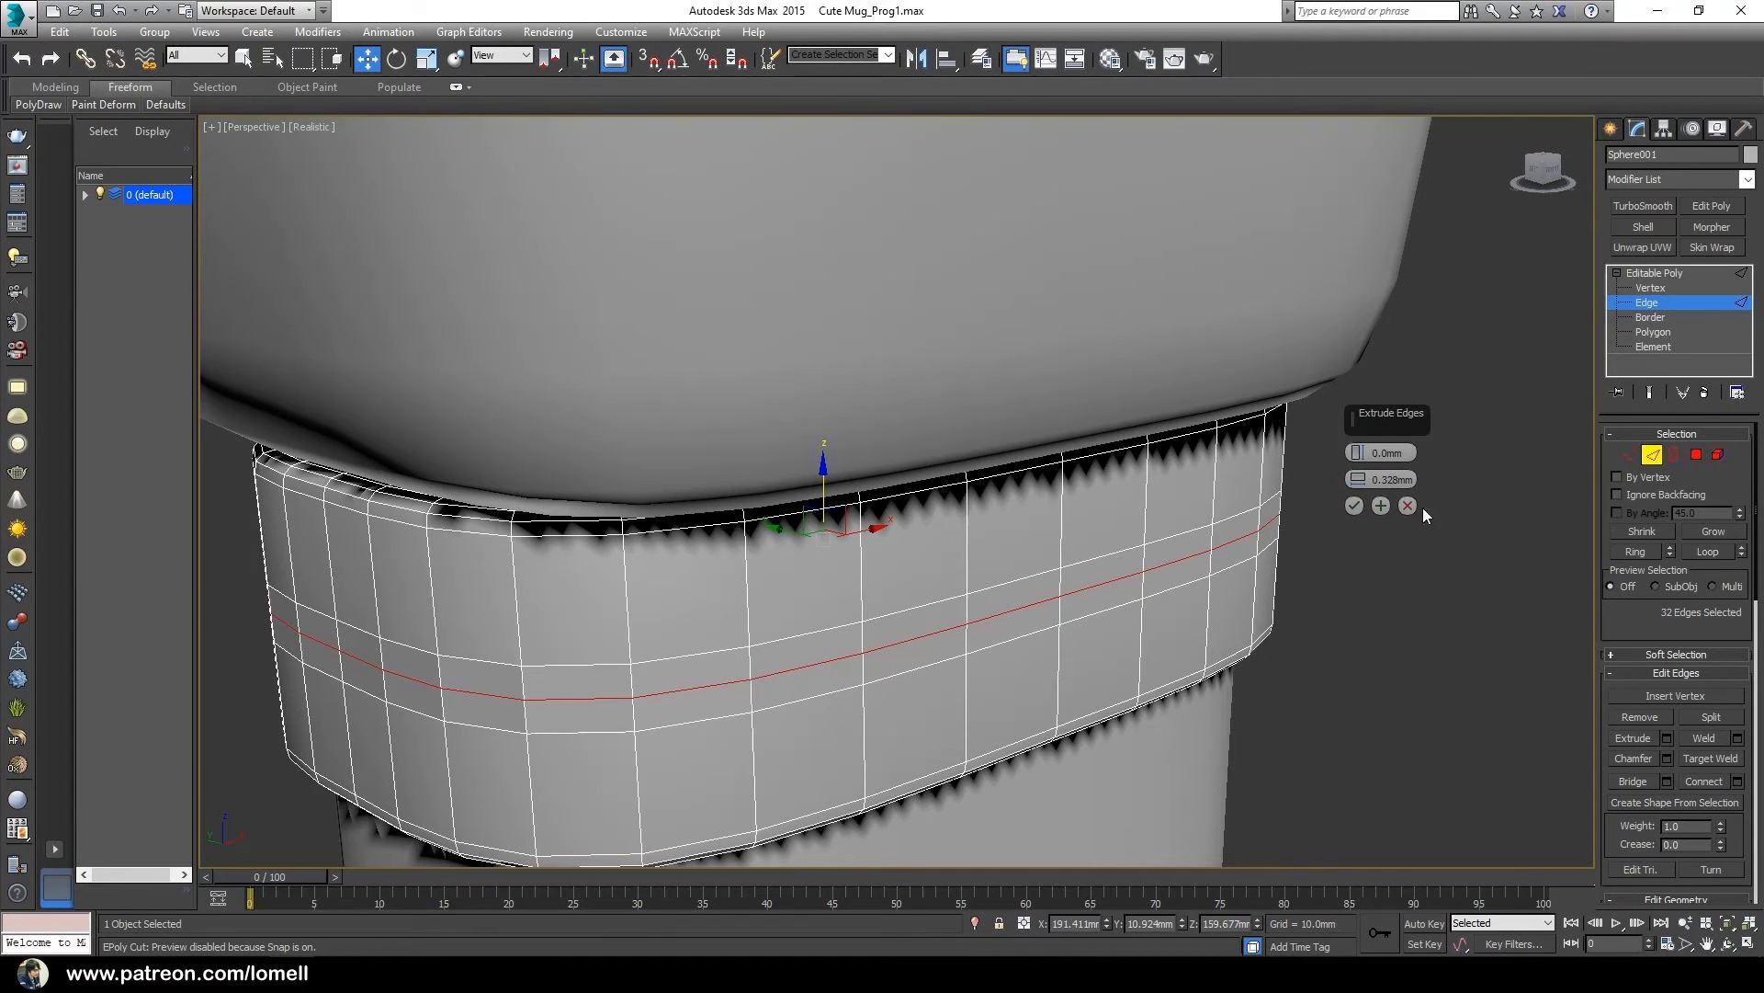
{"action": "left_click_drag", "start_coordinate": [1361, 483], "coordinate": [1364, 492]}
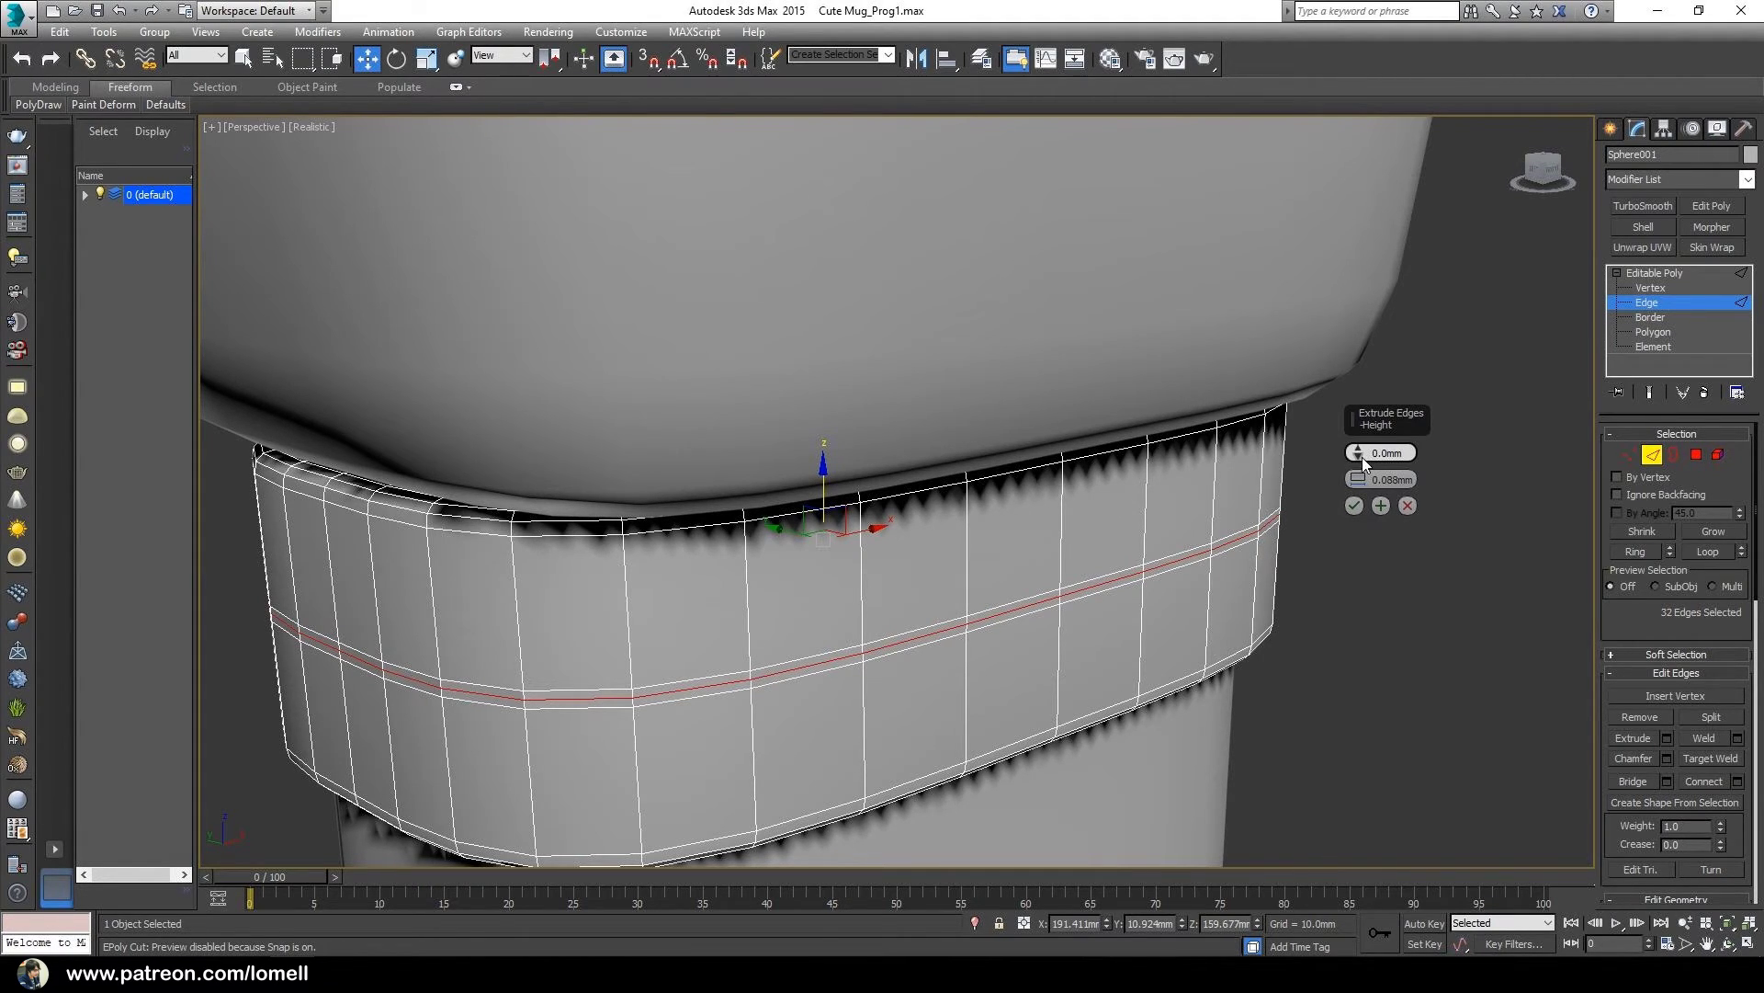
- Sink the middle loop into a groove with an extrusion height of -0.17 mm and apply the extrusion
{"action": "left_click", "coordinate": [1359, 458]}
{"action": "left_click", "coordinate": [1359, 458]}
{"action": "left_click", "coordinate": [1359, 458]}
{"action": "left_click", "coordinate": [1359, 457]}
{"action": "left_click", "coordinate": [1360, 458]}
{"action": "left_click_drag", "start_coordinate": [1361, 462], "coordinate": [1360, 460]}
{"action": "middle_click_drag", "start_coordinate": [1005, 647], "coordinate": [1002, 619], "text": "alt"}
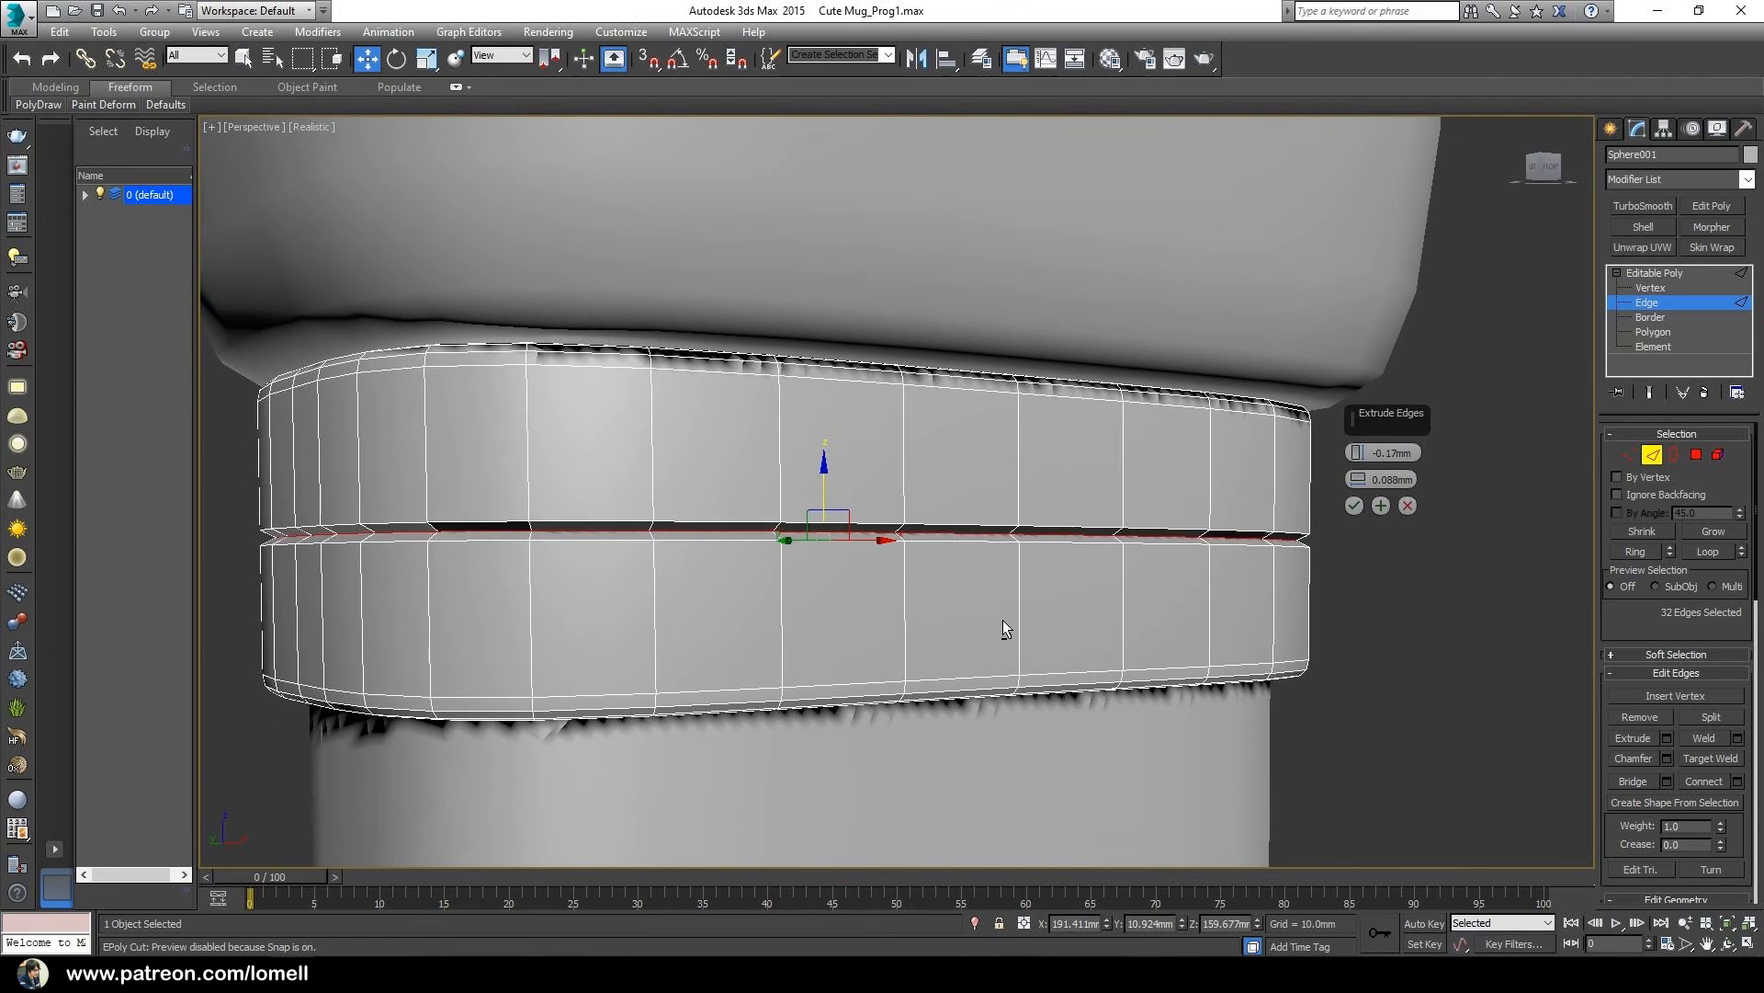
{"action": "left_click", "coordinate": [1354, 506]}
{"action": "middle_click_drag", "start_coordinate": [1327, 520], "coordinate": [1223, 588], "text": "alt"}
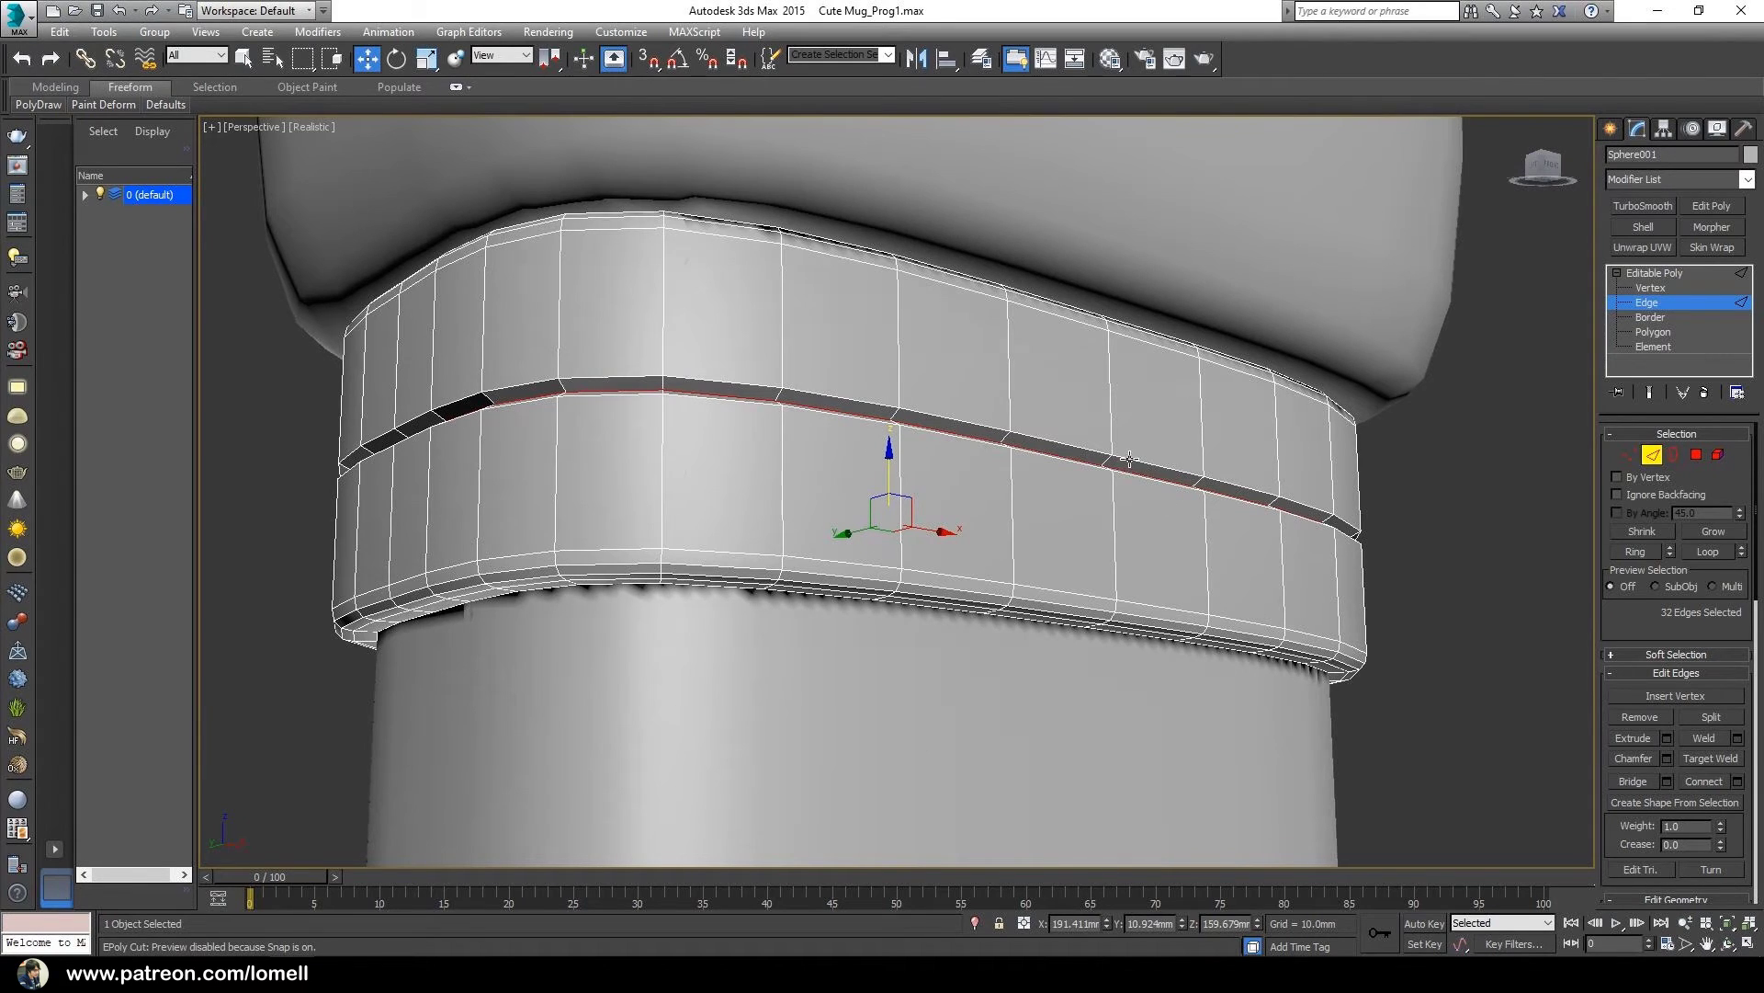
- Chamfer the edge loops above and below the groove with an edge chamfer amount of 0.135 mm and 3 segments
{"action": "scroll", "coordinate": [1007, 544], "scroll_direction": "up", "scroll_amount": 5}
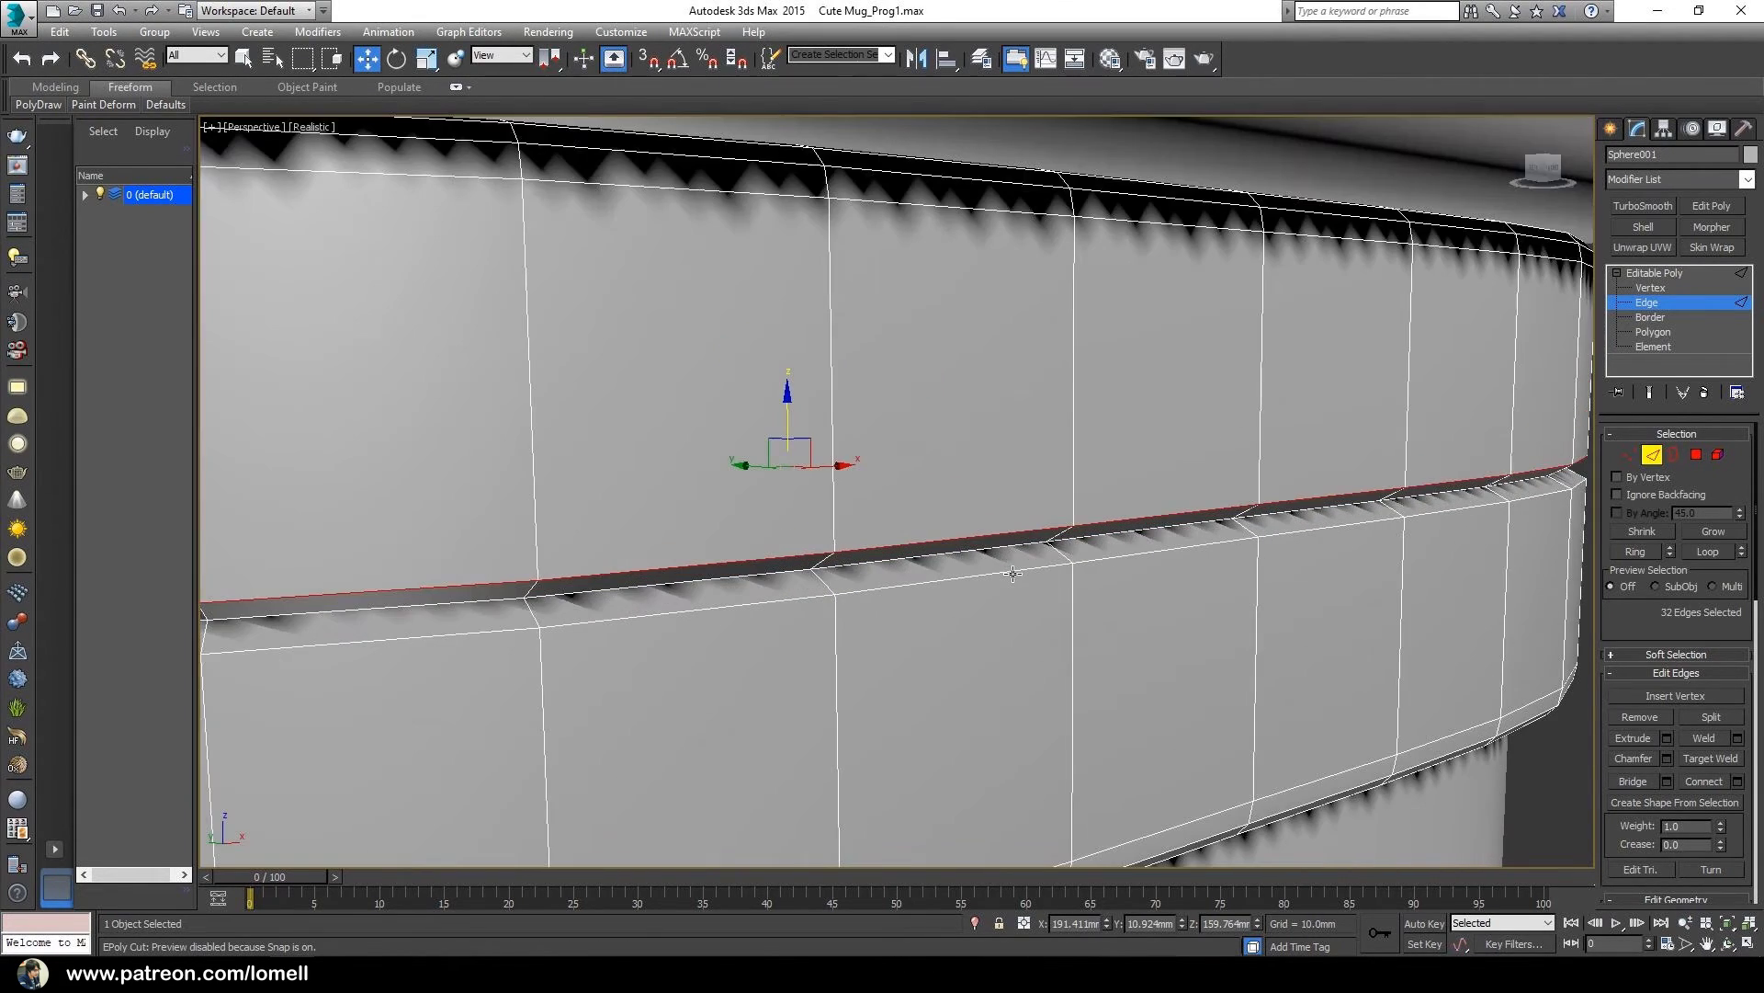
{"action": "double_click", "coordinate": [1151, 550], "text": "ctrl"}
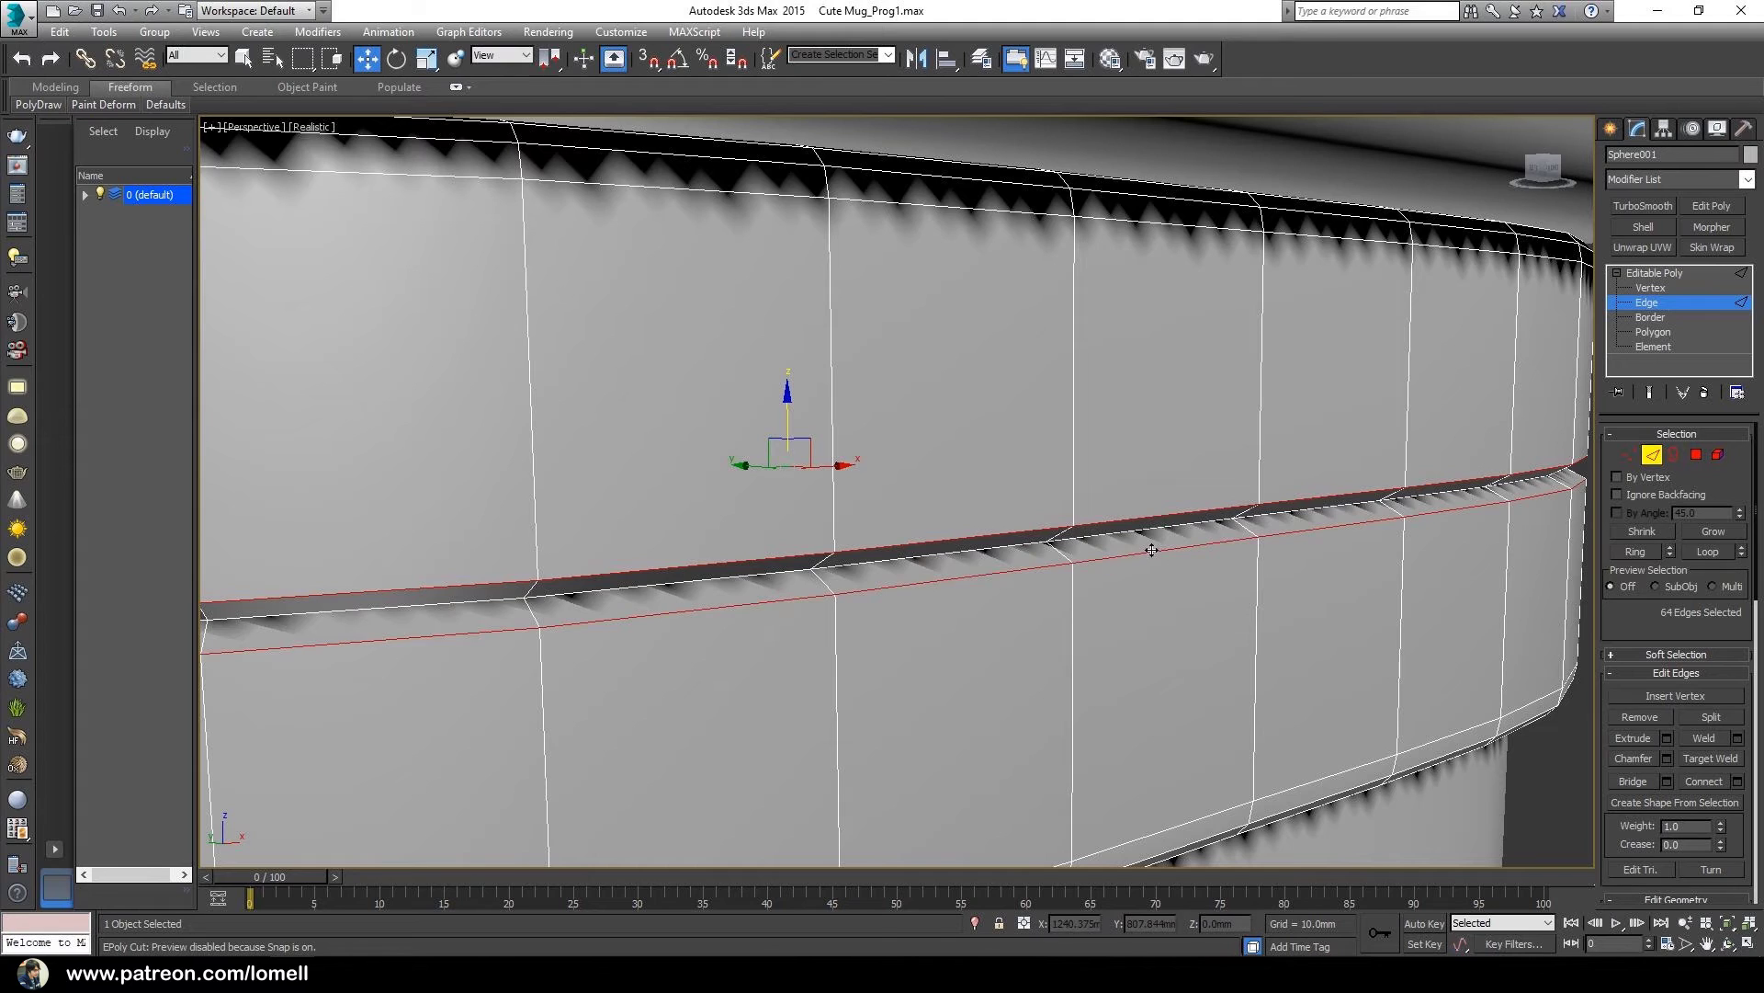
{"action": "scroll", "coordinate": [1151, 557], "scroll_direction": "down", "scroll_amount": 3}
{"action": "middle_click_drag", "start_coordinate": [1131, 599], "coordinate": [1024, 577], "text": "alt"}
{"action": "scroll", "coordinate": [1074, 584], "scroll_direction": "down", "scroll_amount": 3}
{"action": "right_click", "coordinate": [1478, 507]}
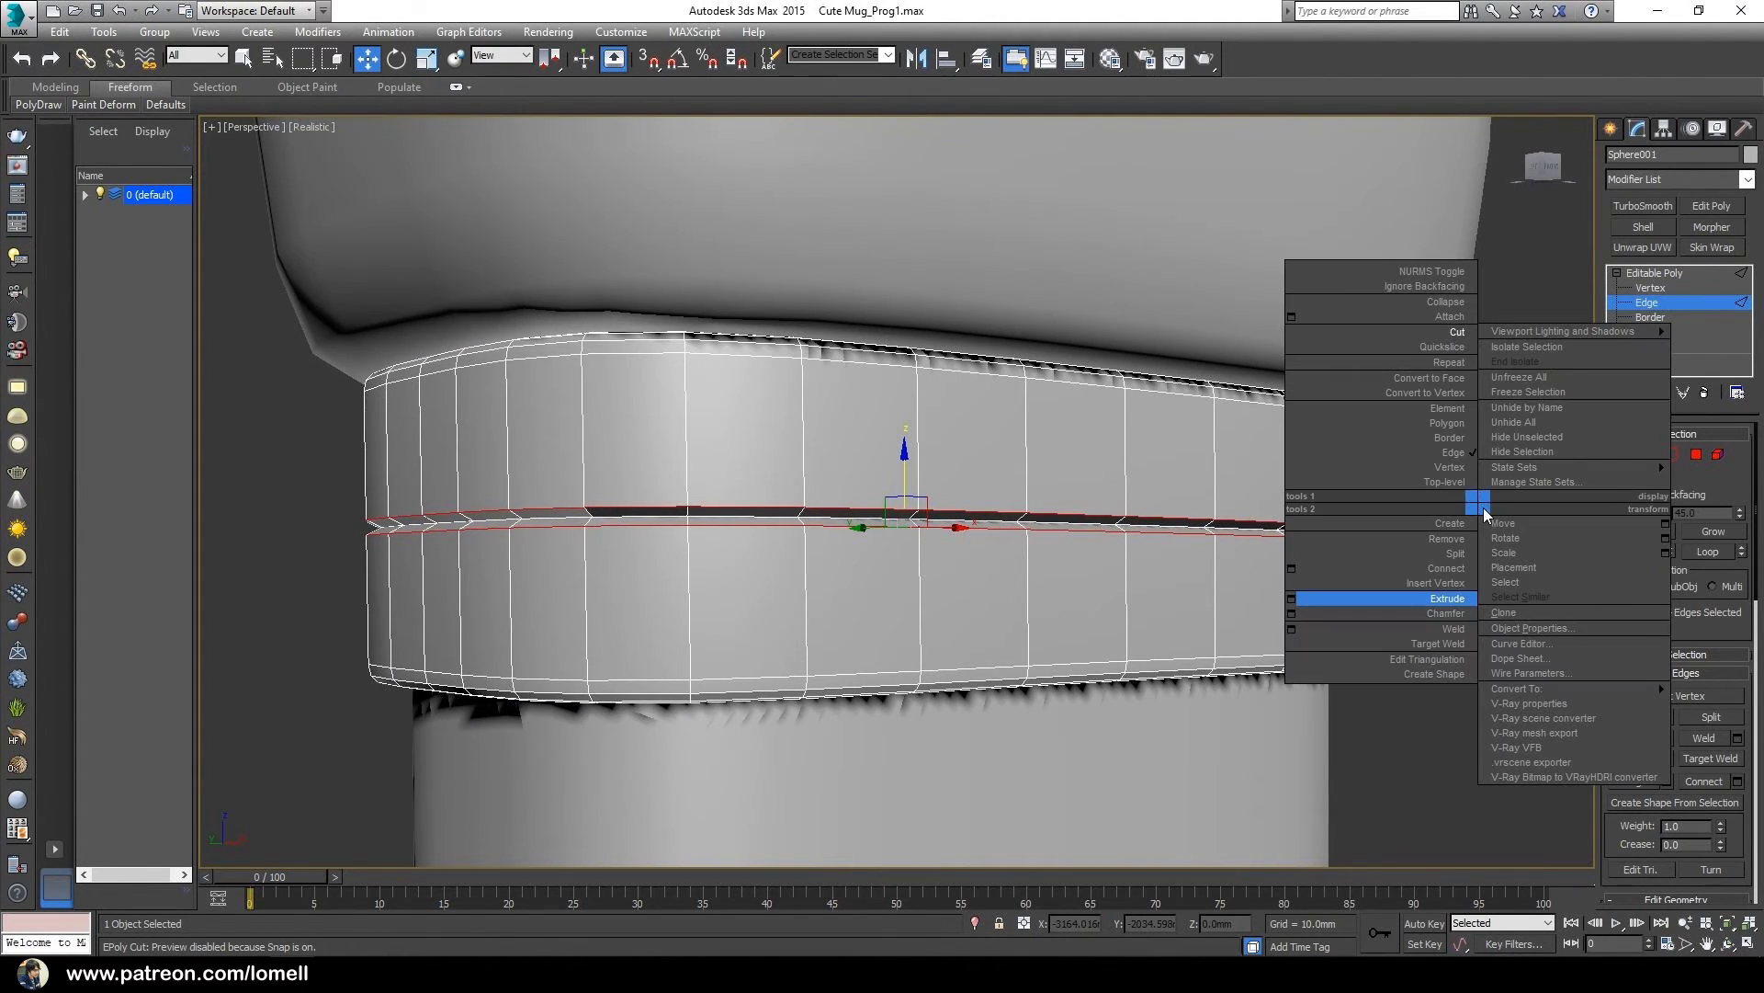
{"action": "left_click", "coordinate": [1292, 615]}
{"action": "middle_click_drag", "start_coordinate": [951, 672], "coordinate": [937, 507], "text": "alt"}
{"action": "mouse_move", "coordinate": [937, 570]}
{"action": "middle_mouse_down", "text": "ctrl+alt"}
{"action": "mouse_move", "coordinate": [936, 524]}
{"action": "mouse_move", "coordinate": [927, 553]}
{"action": "mouse_move", "coordinate": [986, 551]}
{"action": "mouse_move", "coordinate": [937, 544]}
{"action": "middle_mouse_up", "text": "ctrl+alt"}
{"action": "left_click_drag", "start_coordinate": [1379, 426], "coordinate": [1460, 428]}
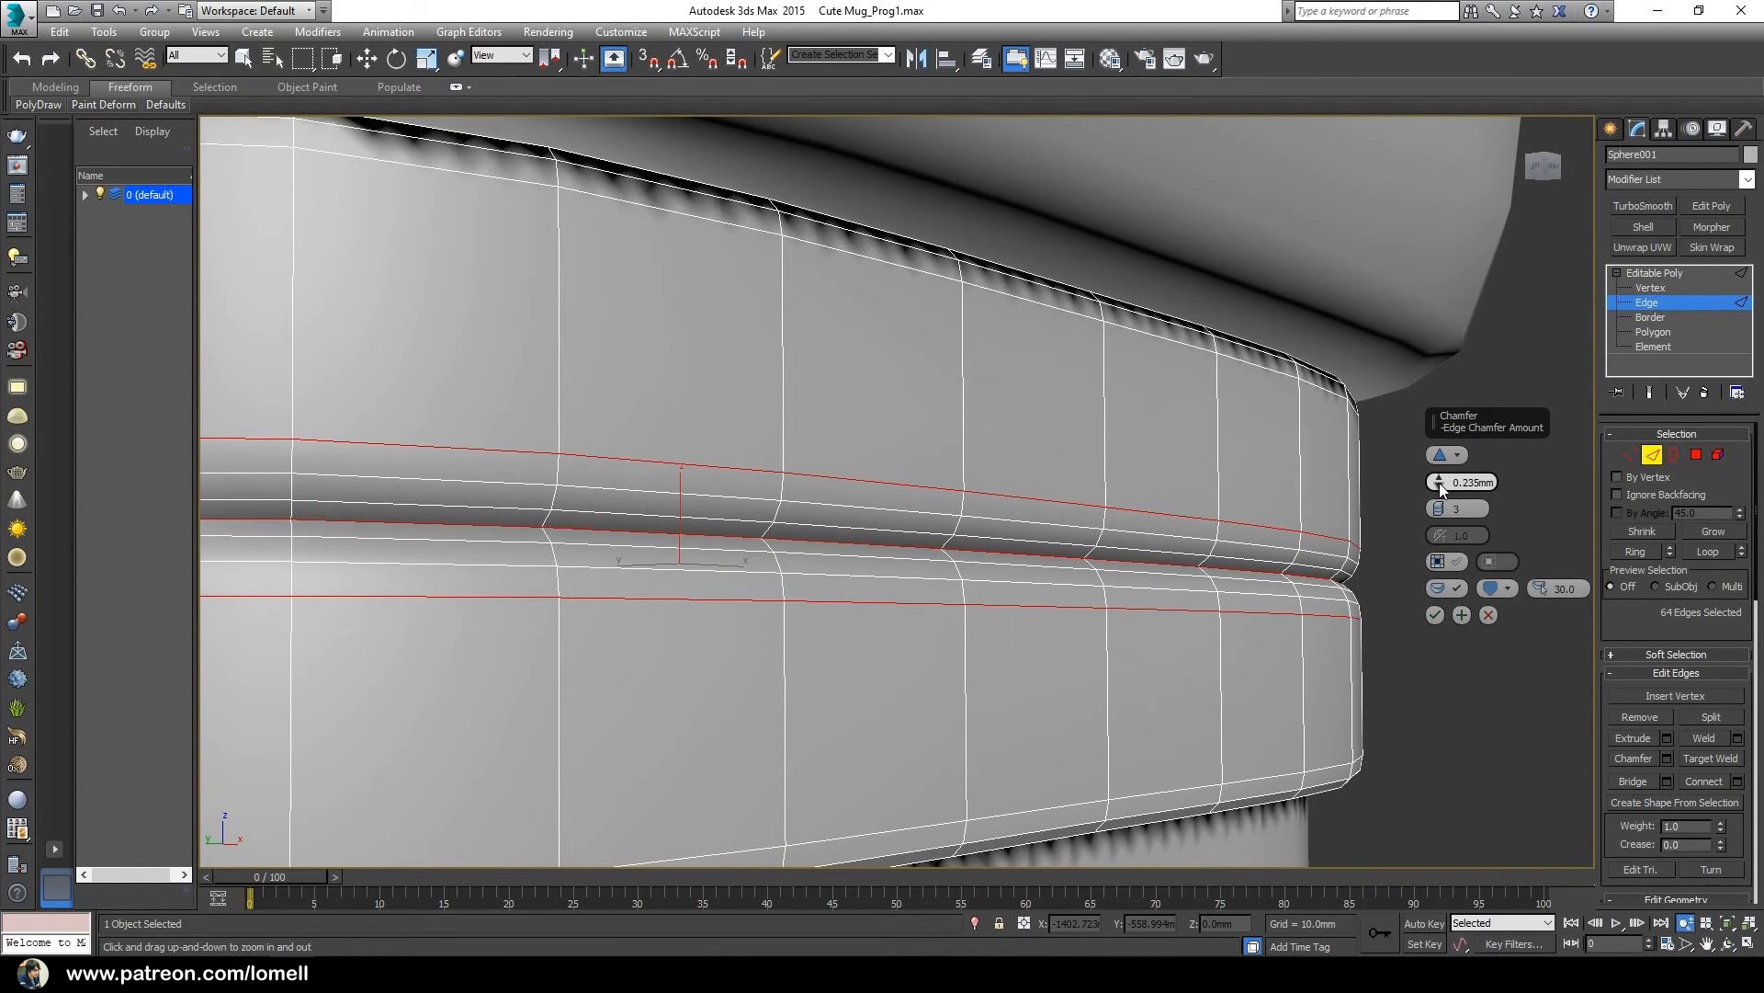
{"action": "mouse_move", "coordinate": [1438, 483]}
{"action": "left_mouse_down"}
{"action": "mouse_move", "coordinate": [1455, 480]}
{"action": "mouse_move", "coordinate": [1437, 485]}
{"action": "left_mouse_up"}
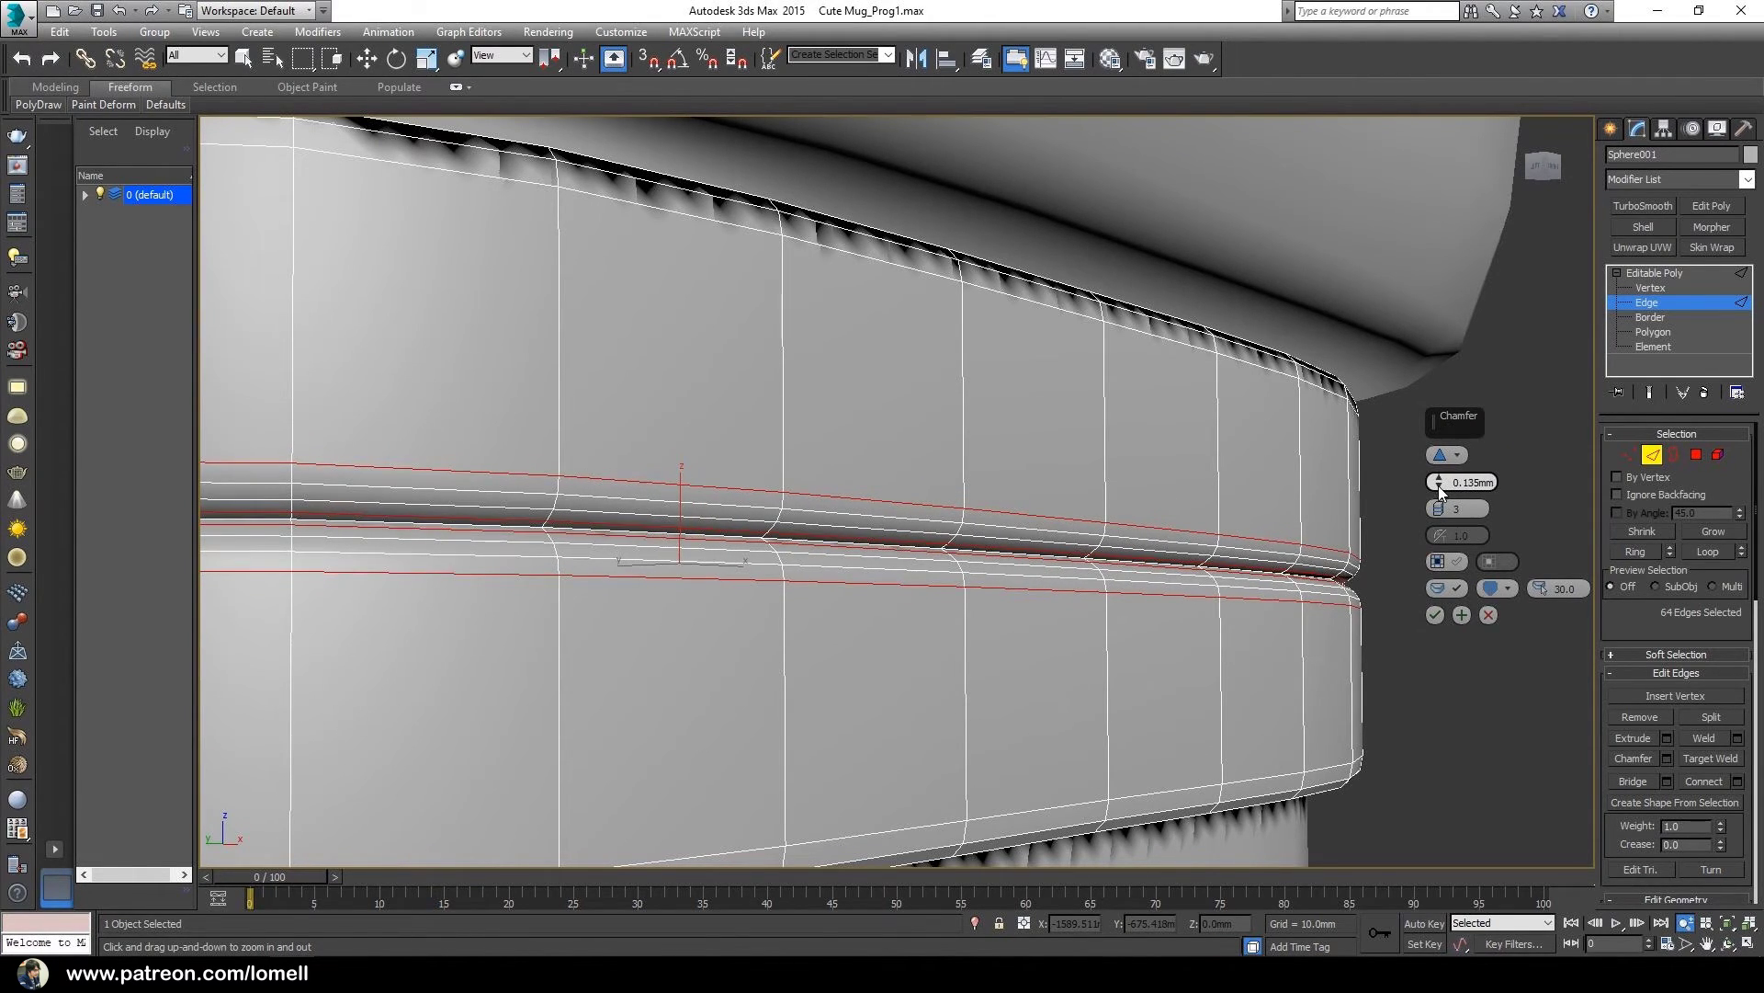
{"action": "left_click", "coordinate": [1434, 615]}
- Leave edge editing on the ring and deselect the object
{"action": "scroll", "coordinate": [1048, 614], "scroll_direction": "down", "scroll_amount": 2}
{"action": "scroll", "coordinate": [1049, 614], "scroll_direction": "down", "scroll_amount": 5}
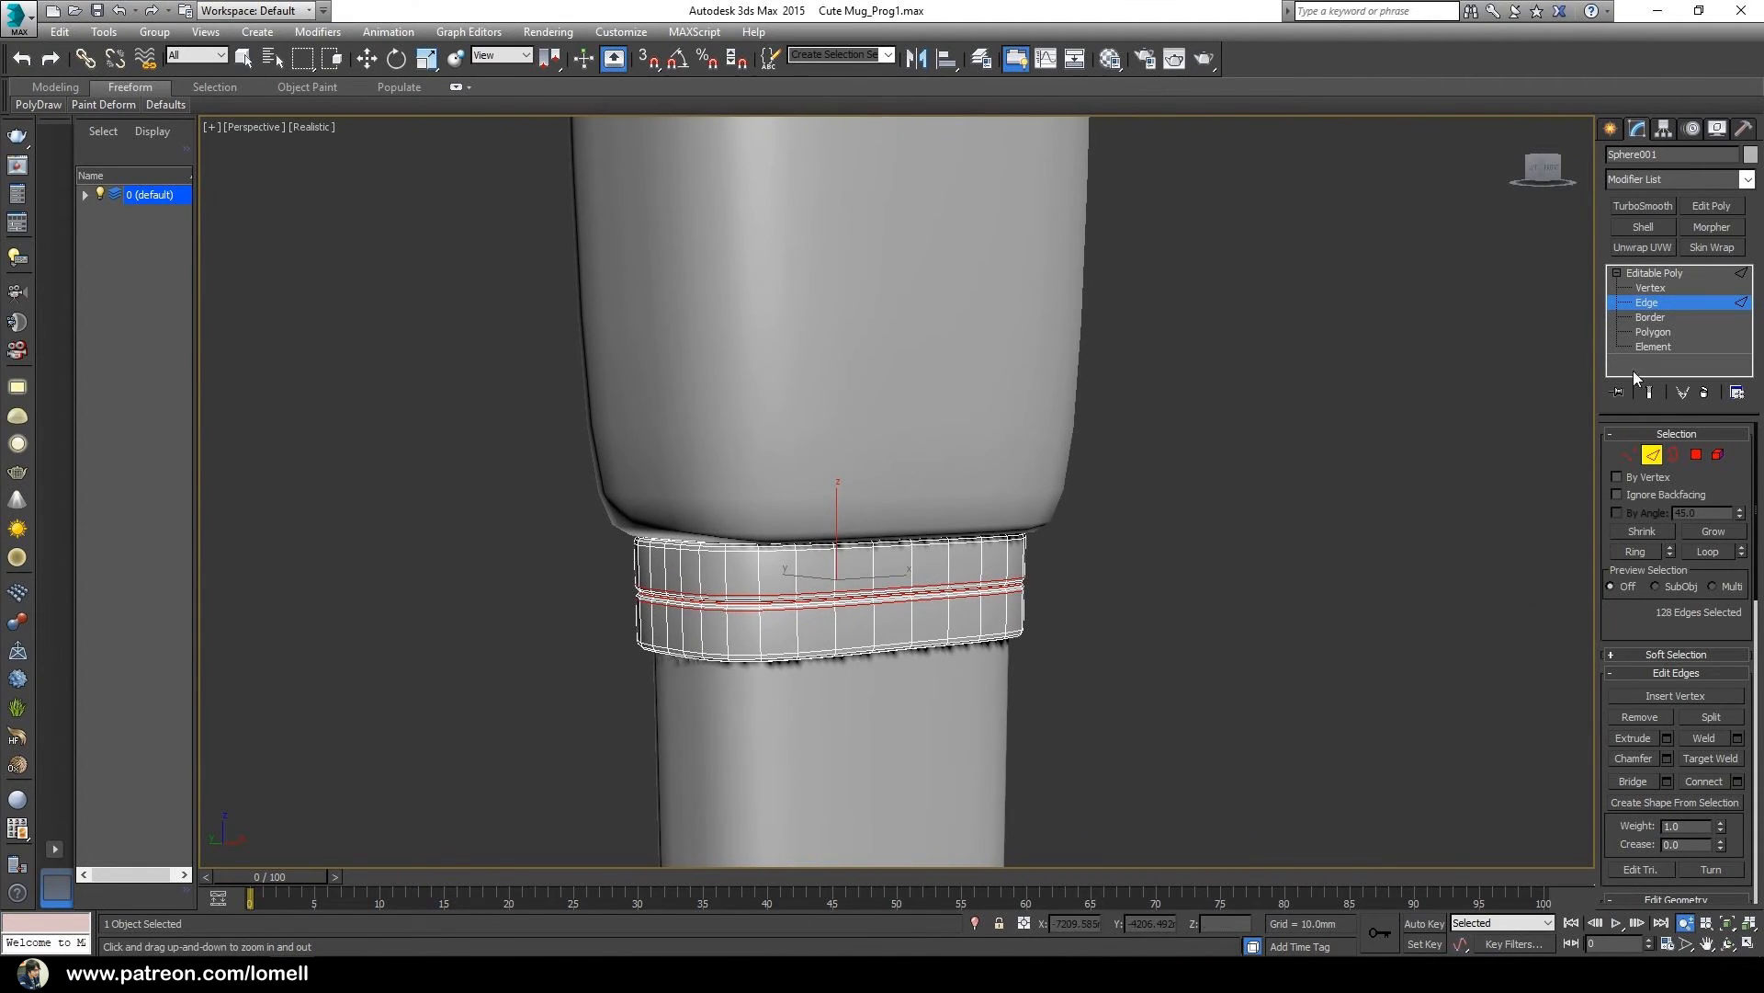
{"action": "left_click", "coordinate": [1695, 306]}
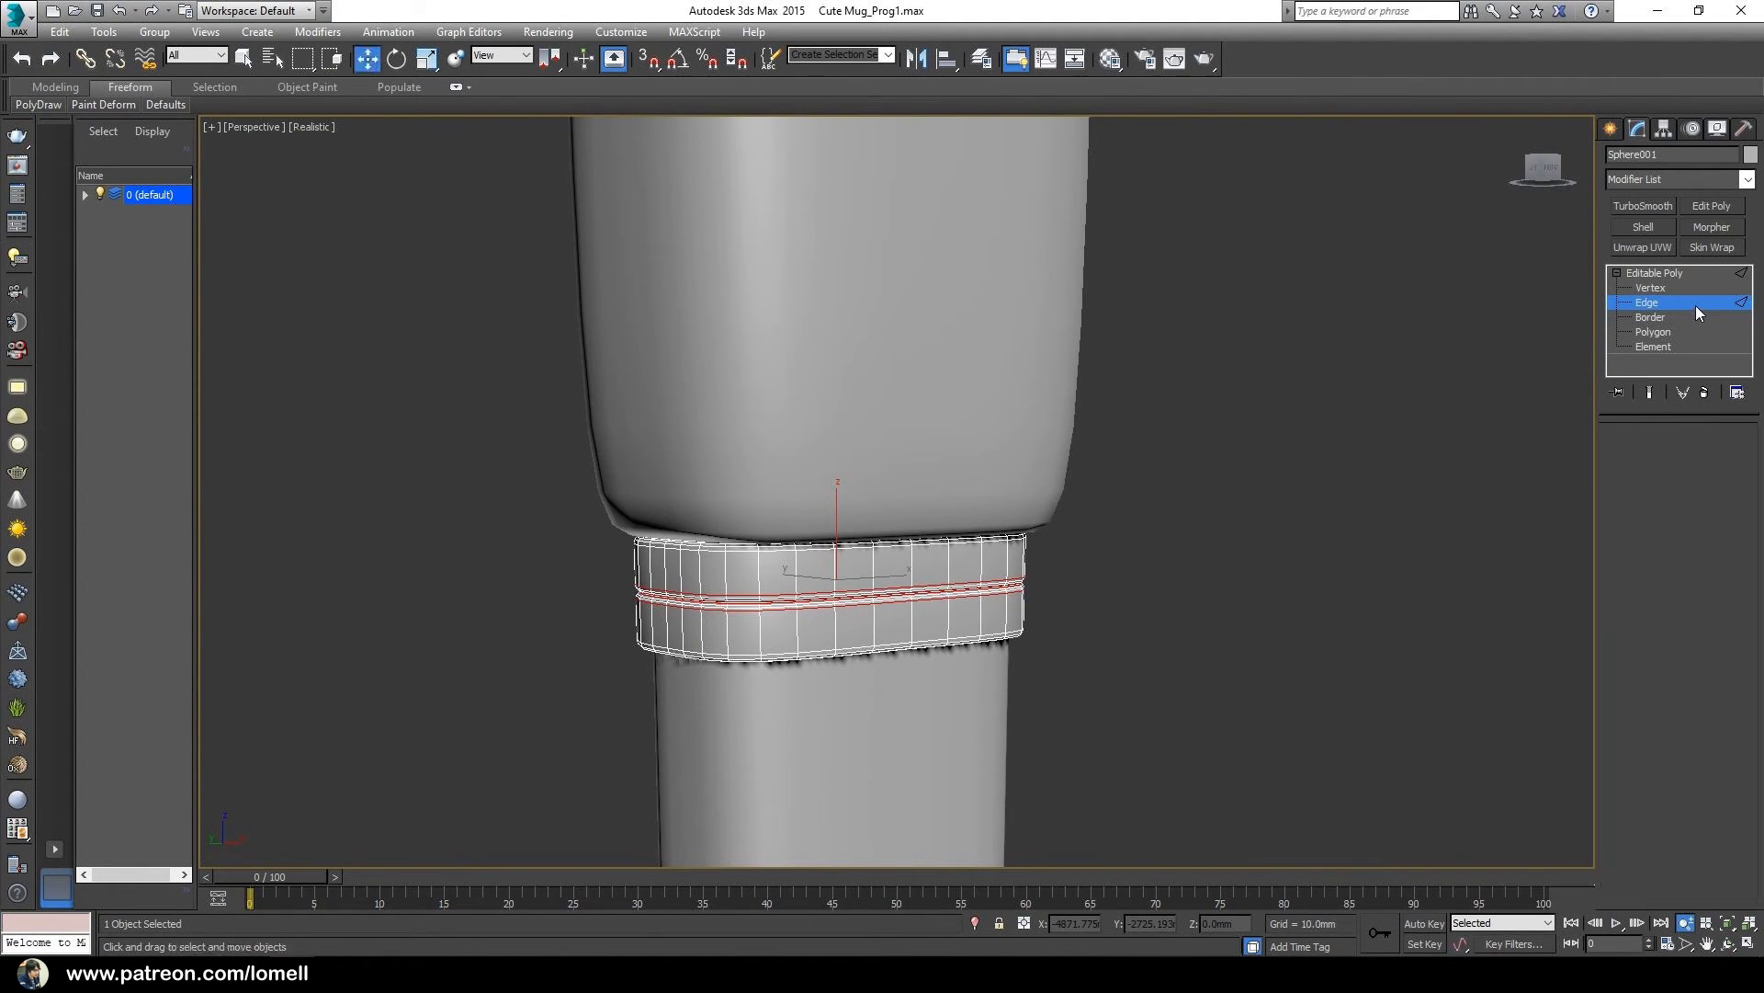
{"action": "left_click", "coordinate": [1617, 273]}
{"action": "middle_click_drag", "start_coordinate": [1299, 517], "coordinate": [1344, 458], "text": "alt"}
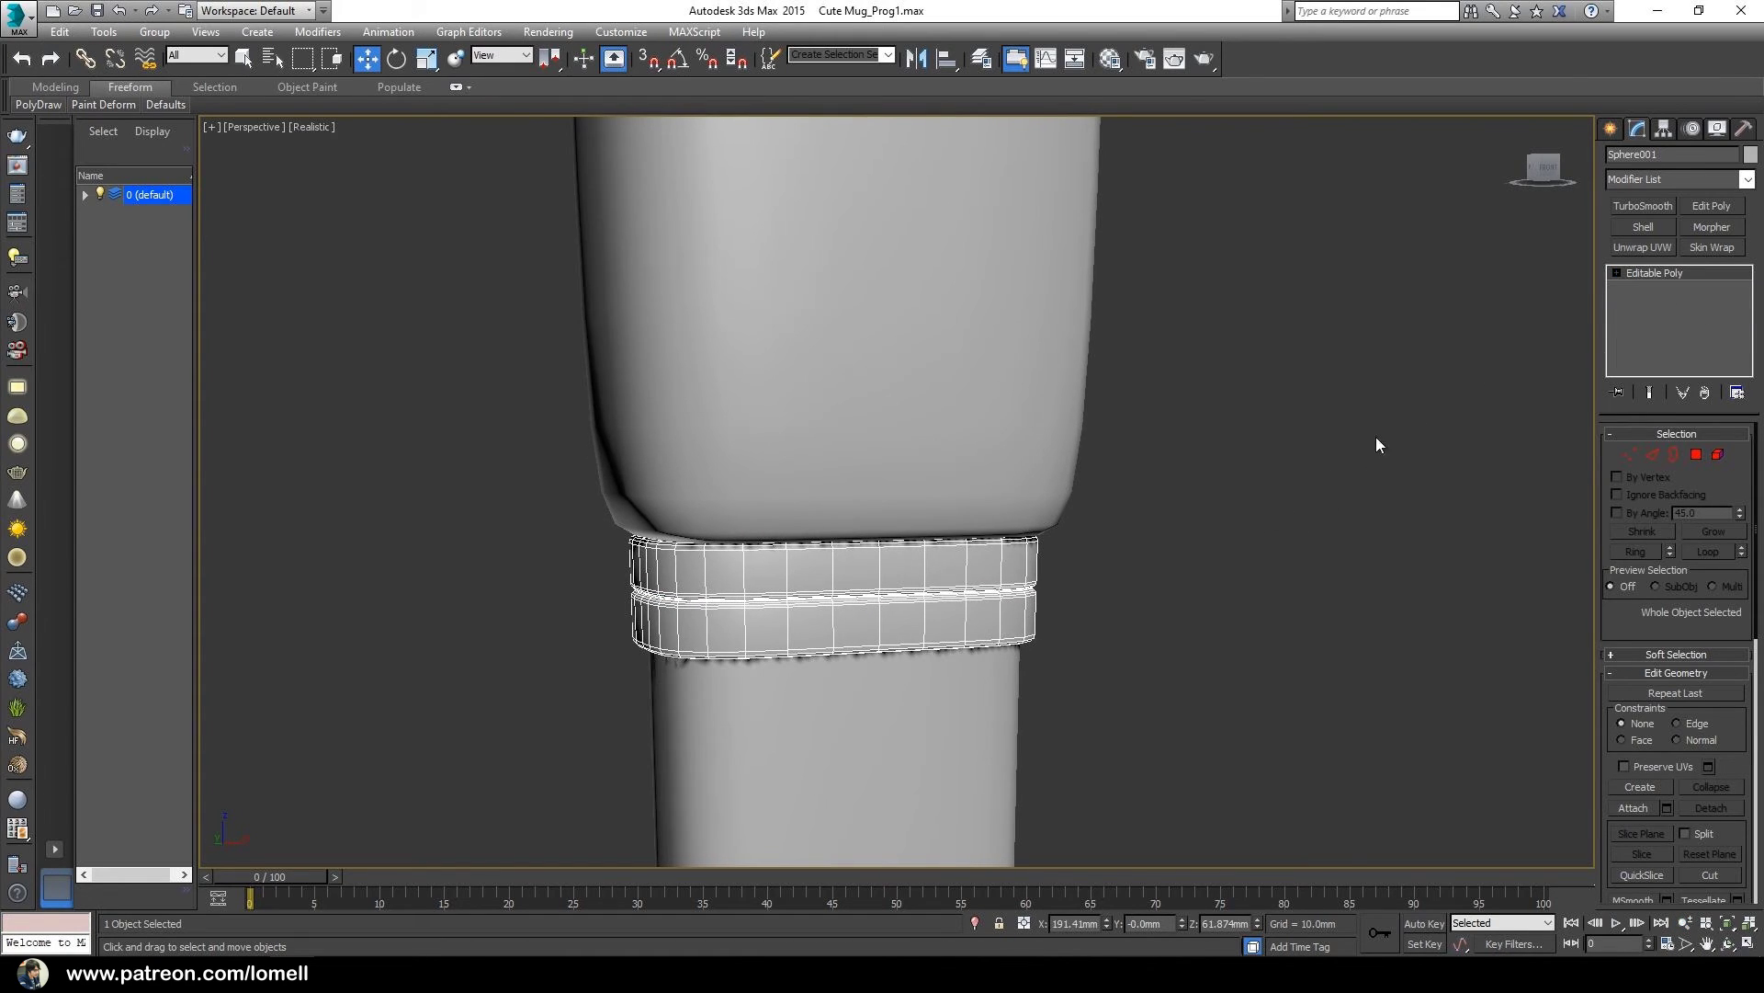
{"action": "left_click", "coordinate": [1314, 488]}
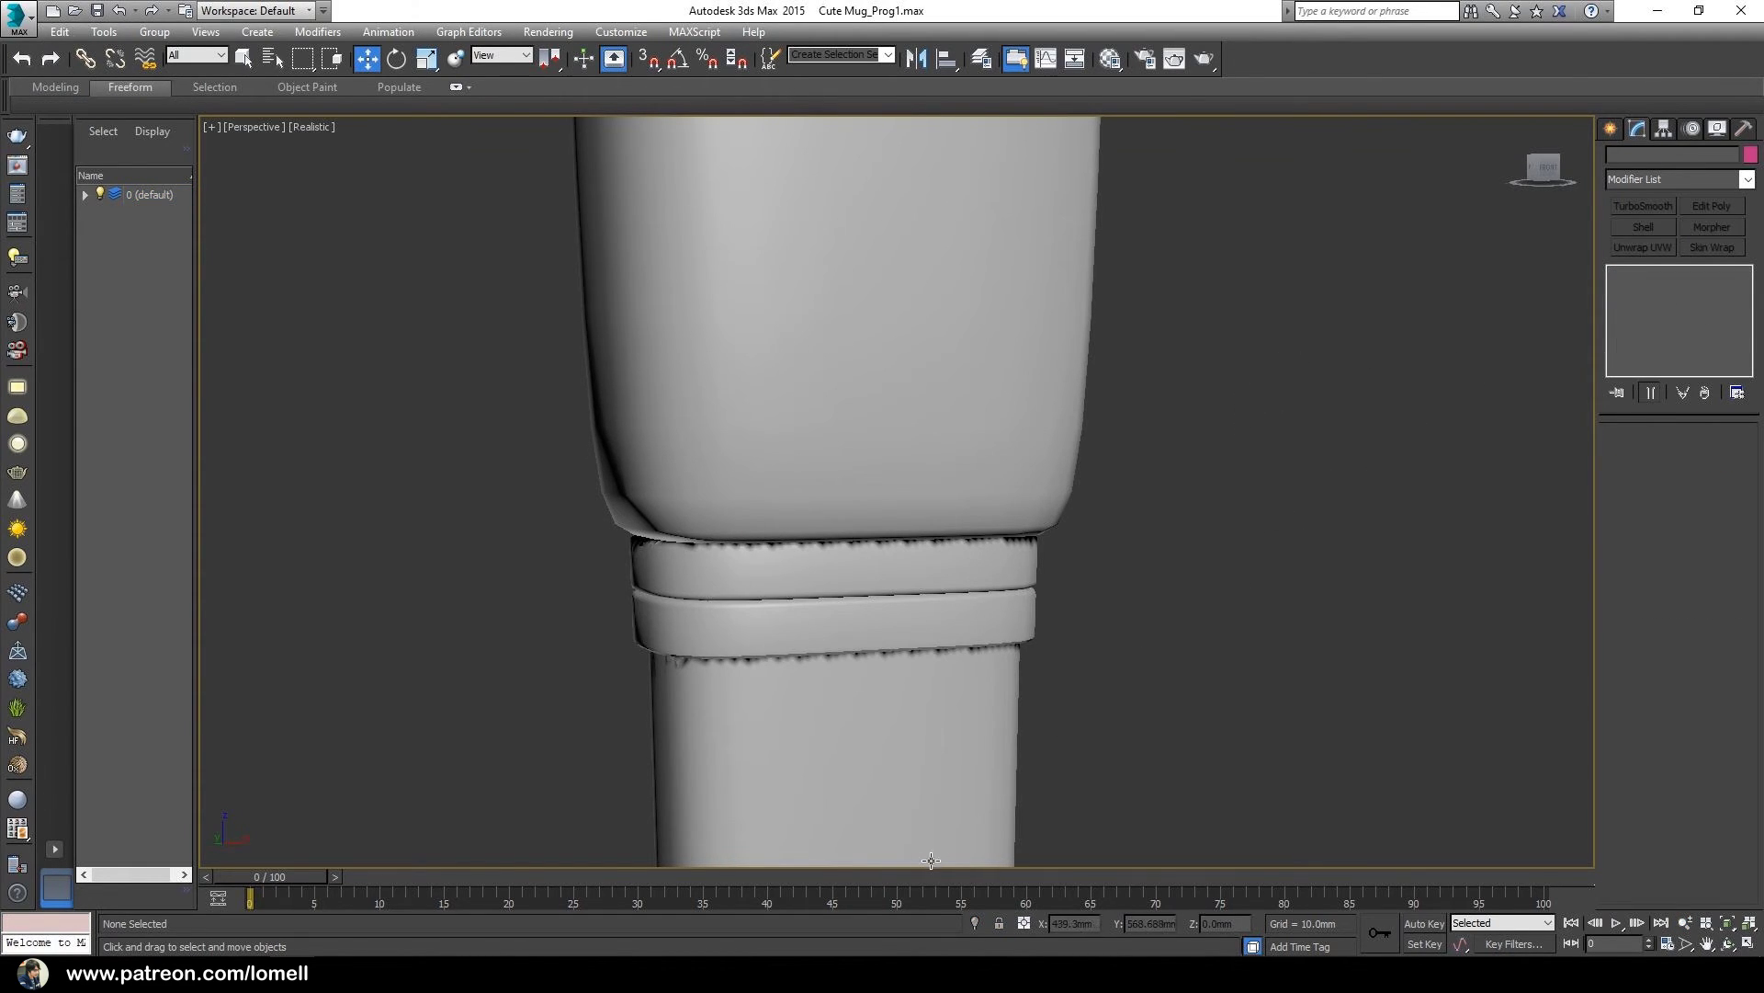
- Select all three spoon objects together: the body, the grip piece and the ring
{"action": "scroll", "coordinate": [930, 703], "scroll_direction": "down", "scroll_amount": 12}
{"action": "middle_click_drag", "start_coordinate": [926, 729], "coordinate": [980, 615]}
{"action": "middle_click_drag", "start_coordinate": [979, 616], "coordinate": [1089, 638]}
{"action": "scroll", "coordinate": [1000, 579], "scroll_direction": "up", "scroll_amount": 3}
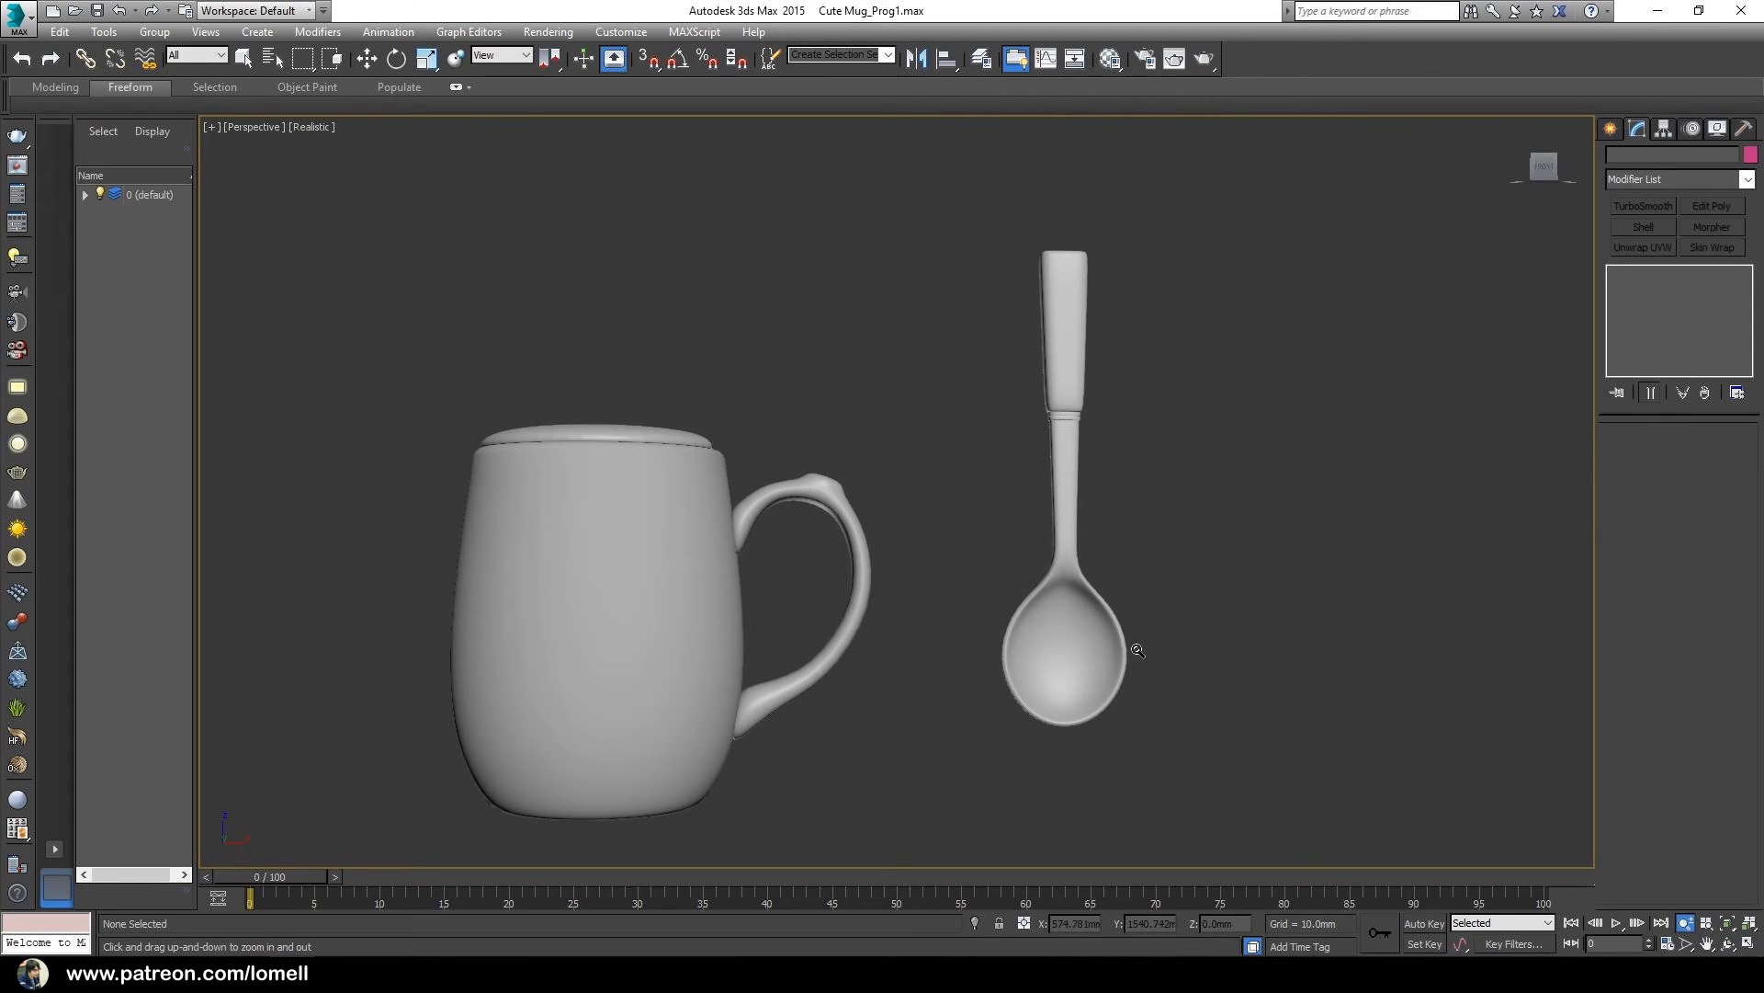
{"action": "key", "text": "w"}
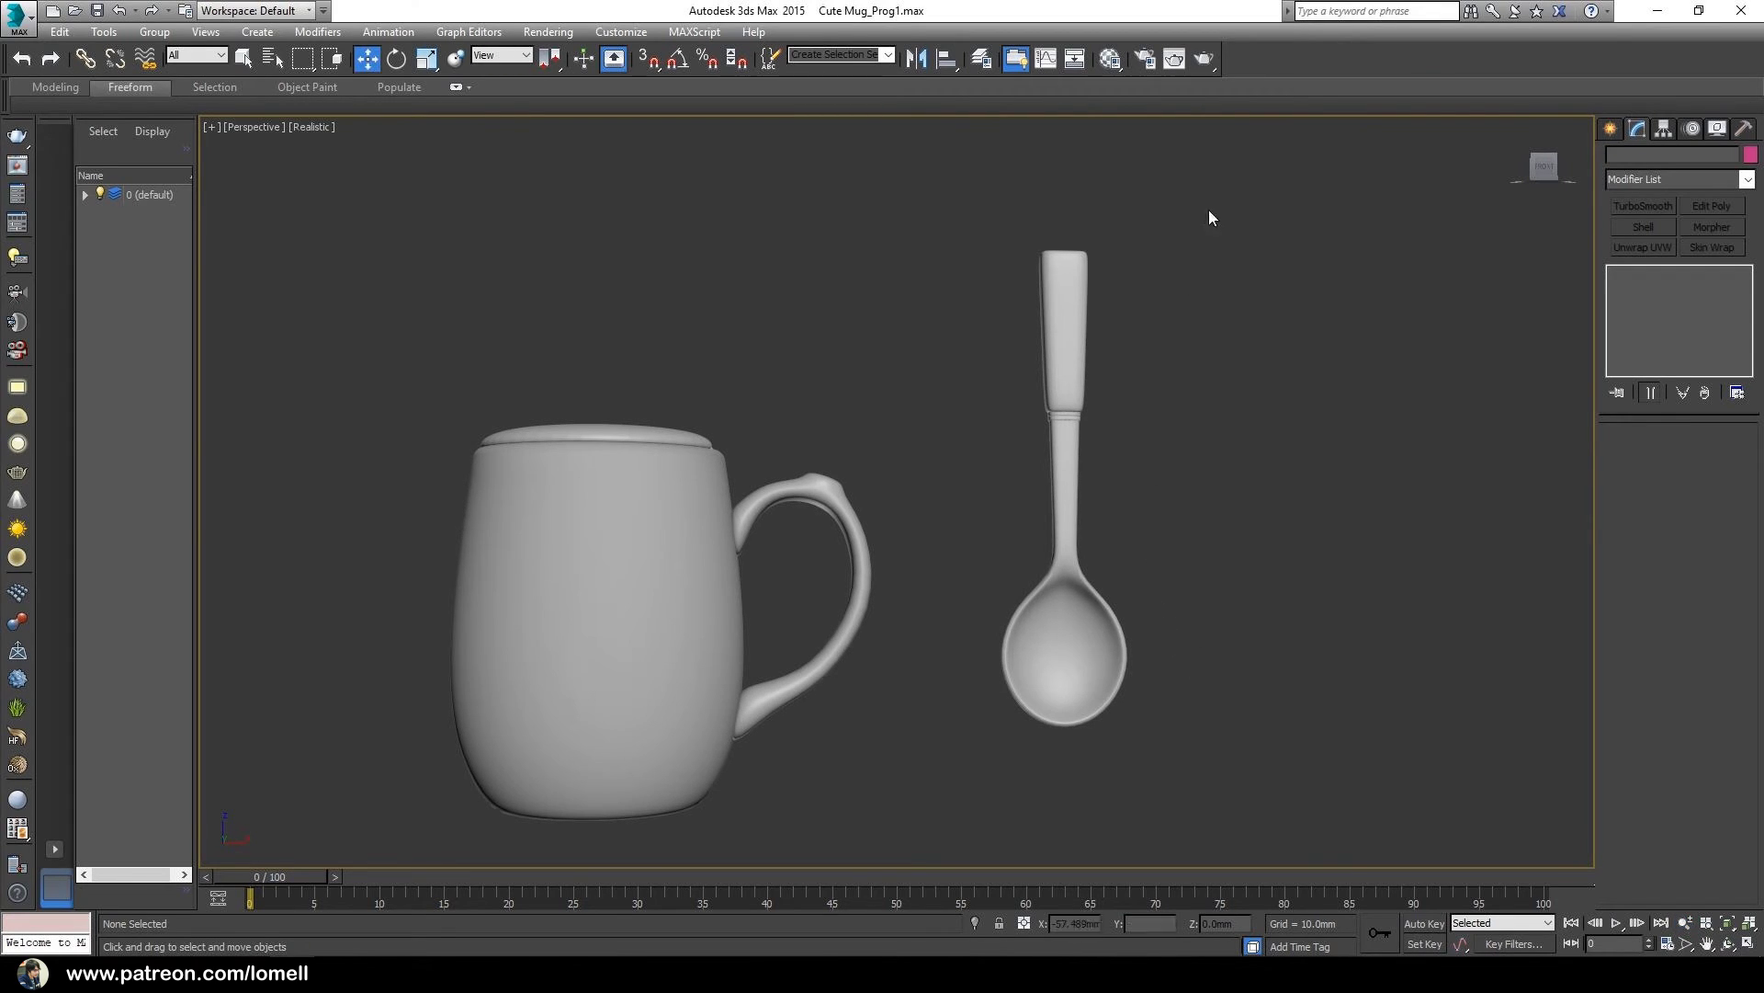
{"action": "left_click_drag", "start_coordinate": [1001, 731], "coordinate": [1001, 731]}
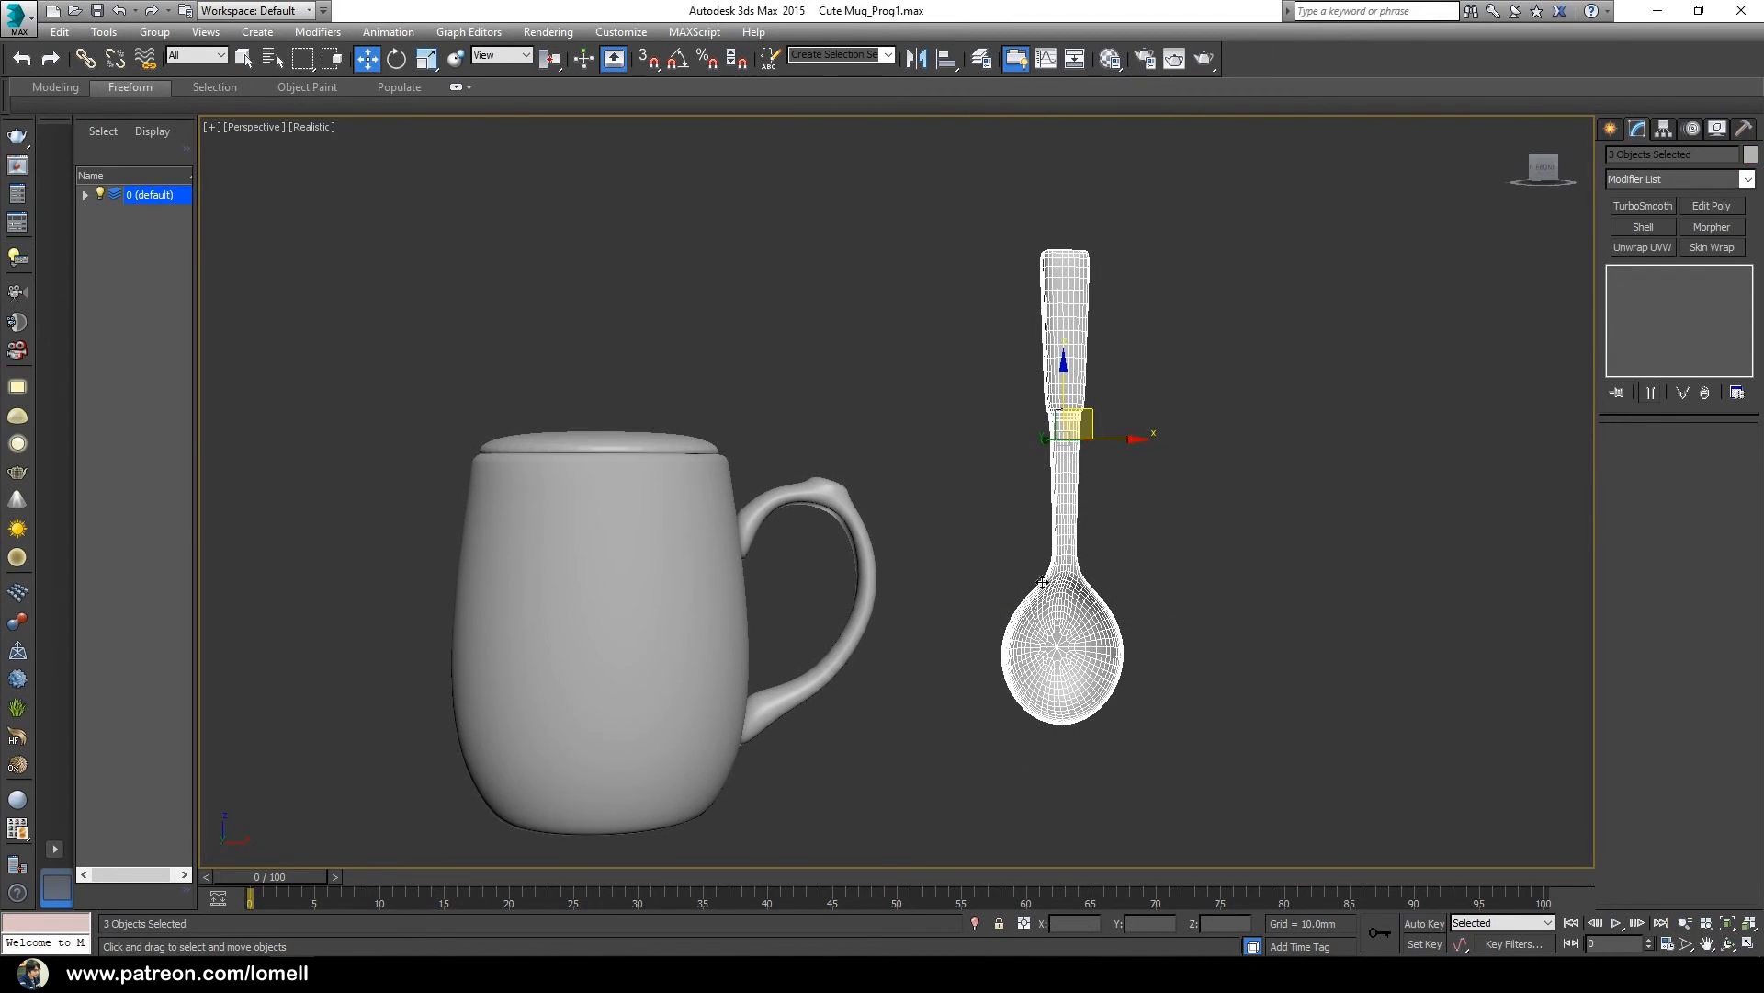
- Group the three selected spoon objects under the name Spoon
{"action": "left_click", "coordinate": [154, 34]}
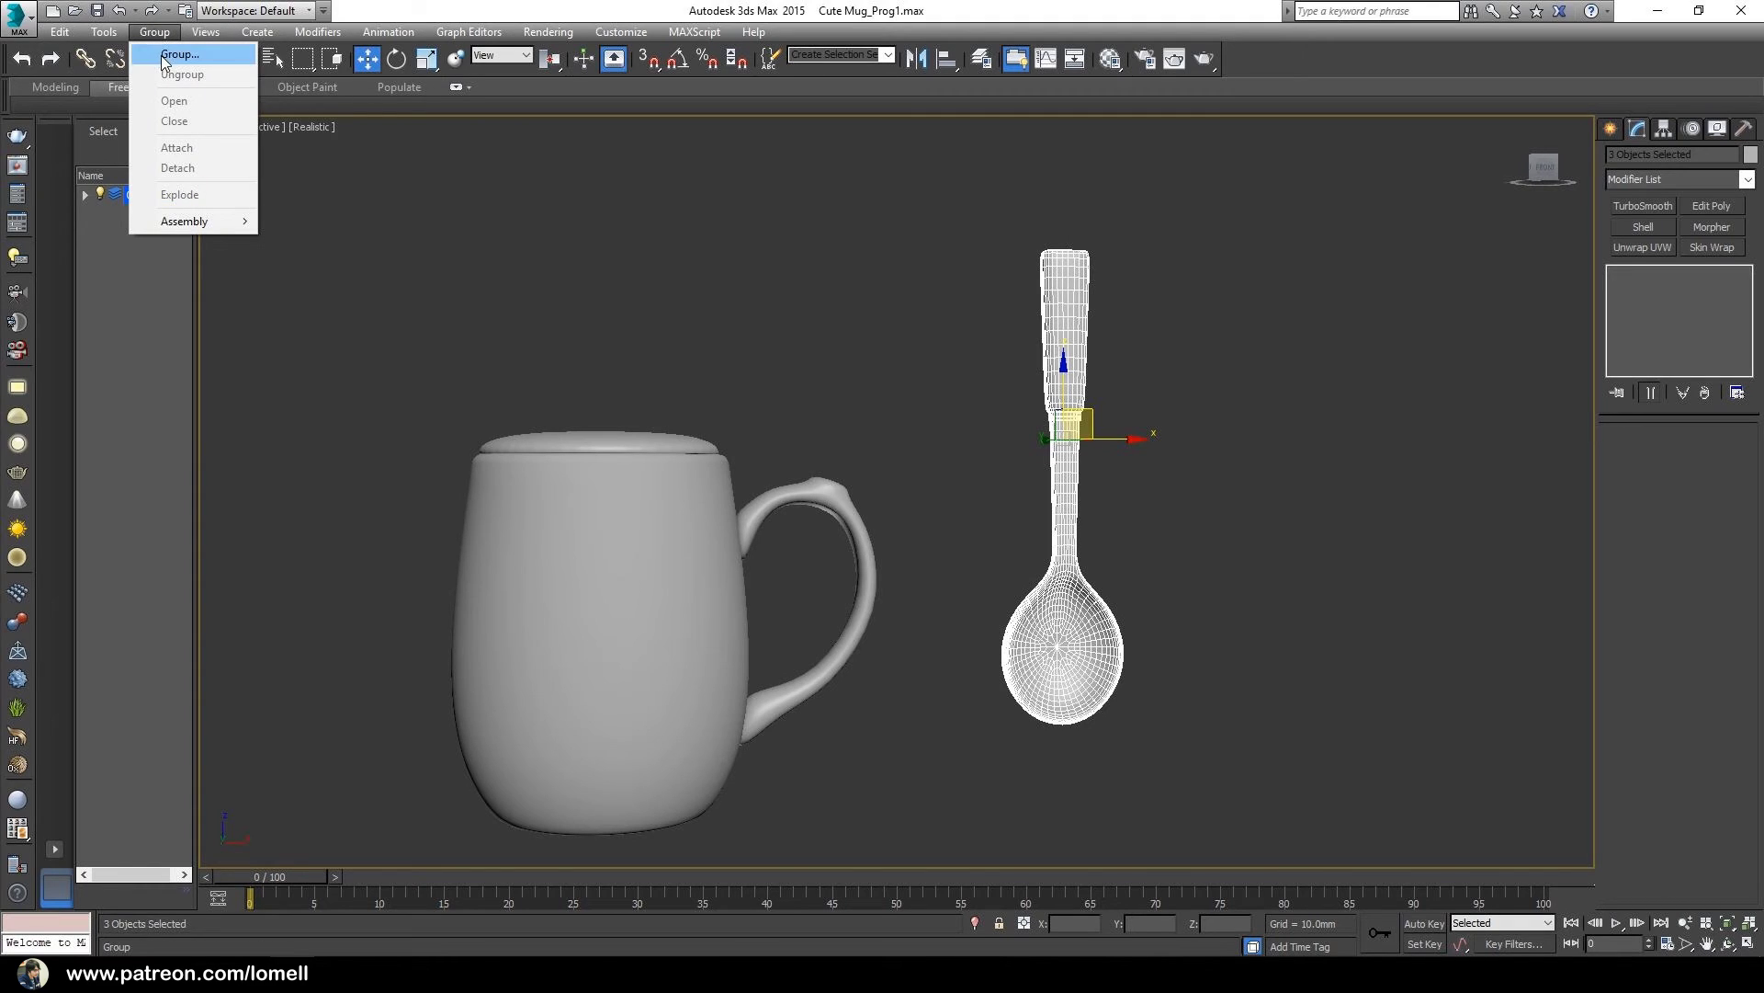
{"action": "left_click", "coordinate": [170, 53]}
{"action": "type", "text": "Spoon"}
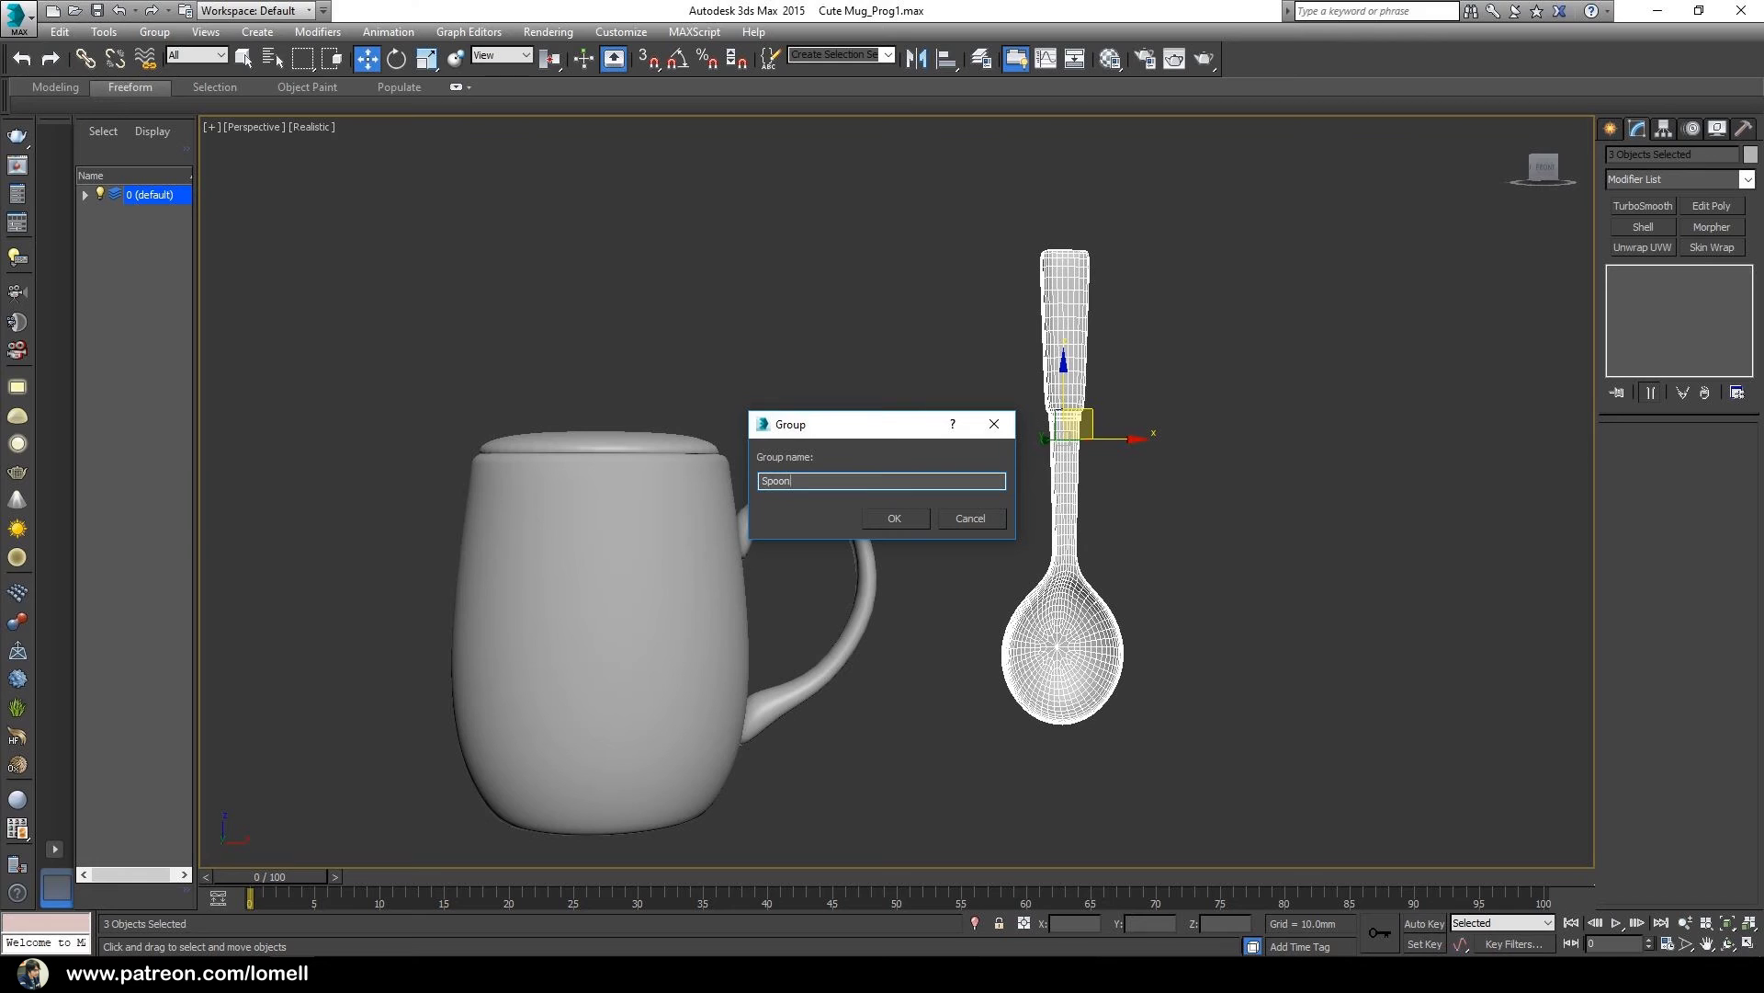
{"action": "left_click", "coordinate": [888, 517]}
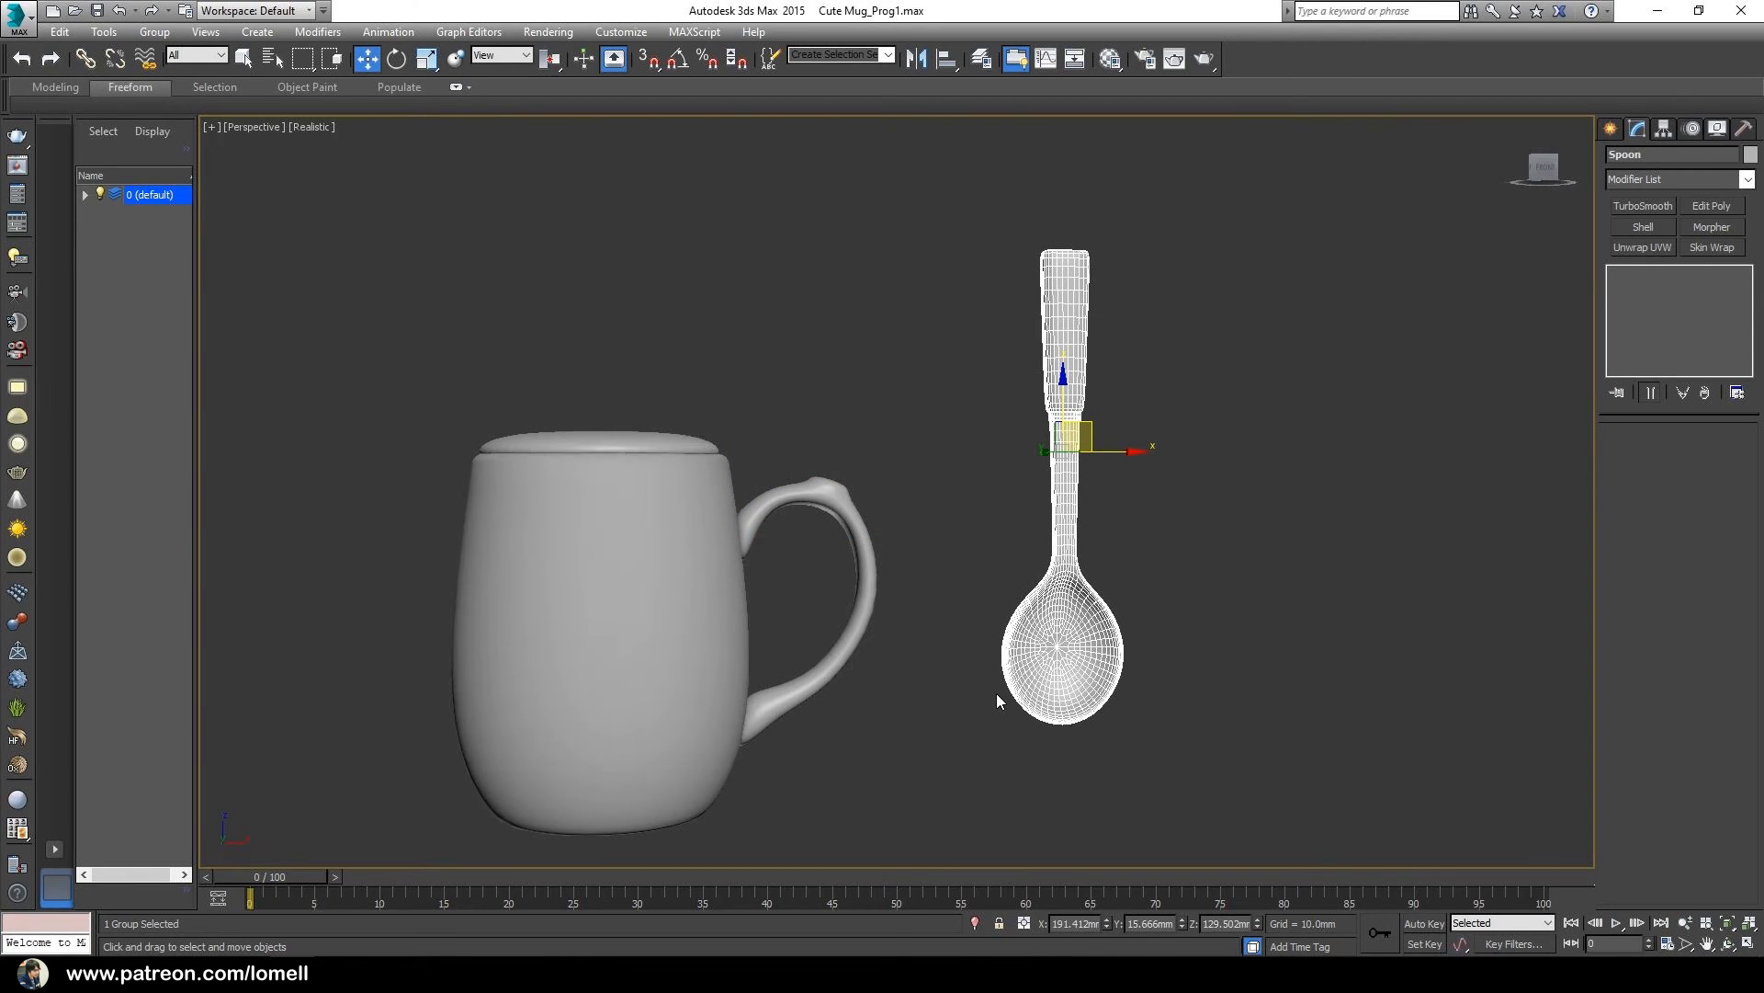
- Select the mug's body and handle together and group them under the name Cup
{"action": "mouse_move", "coordinate": [883, 666]}
{"action": "middle_mouse_down"}
{"action": "mouse_move", "coordinate": [991, 595]}
{"action": "mouse_move", "coordinate": [911, 666]}
{"action": "middle_mouse_up"}
{"action": "left_click_drag", "start_coordinate": [1012, 410], "coordinate": [967, 535]}
{"action": "left_click_drag", "start_coordinate": [796, 627], "coordinate": [798, 631], "text": "ctrl"}
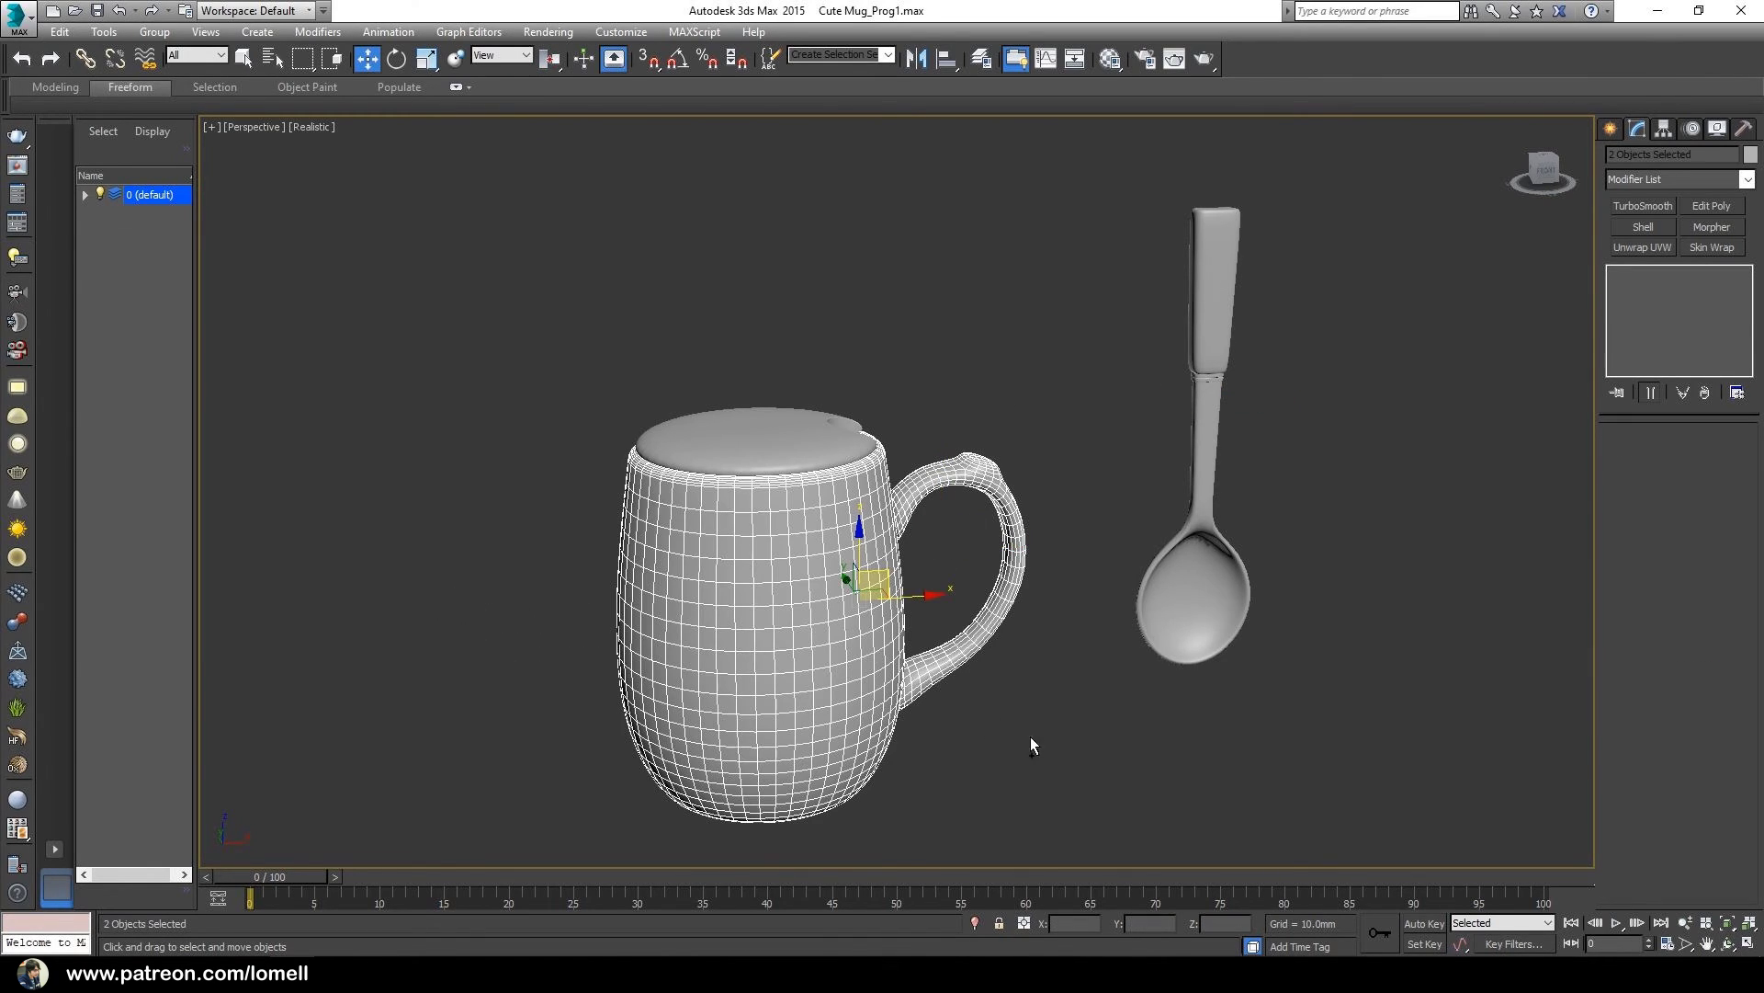
{"action": "left_click", "coordinate": [155, 31]}
{"action": "left_click", "coordinate": [170, 50]}
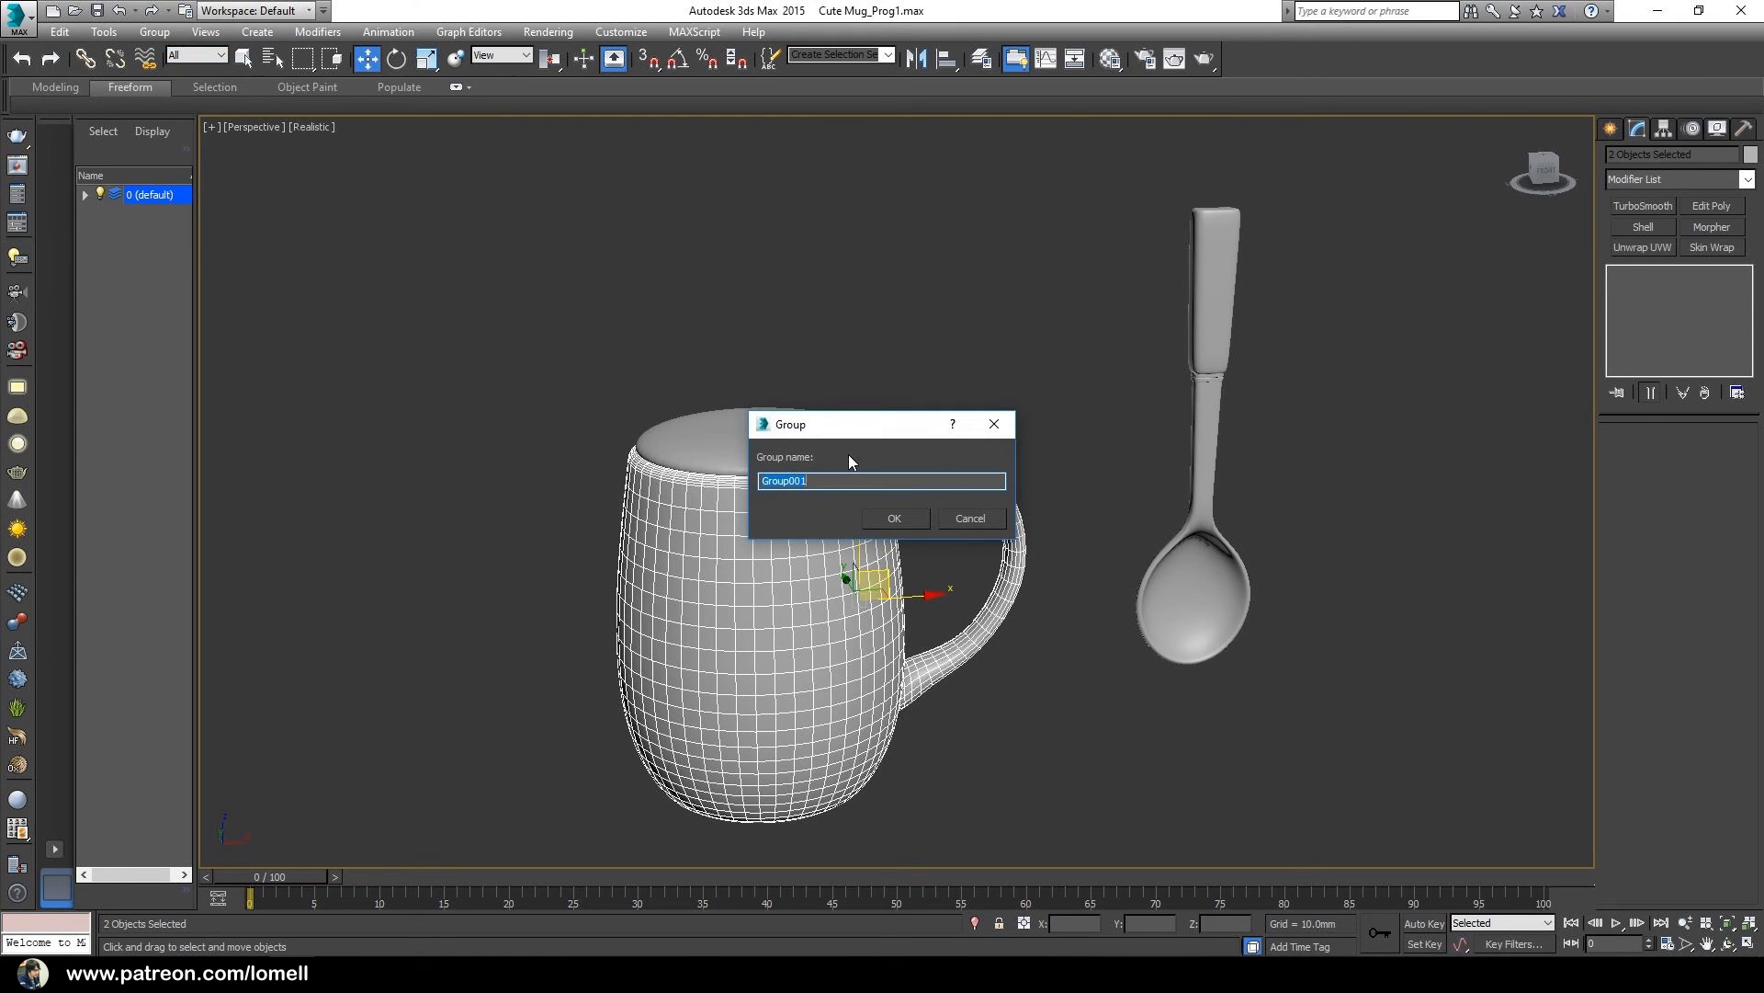
{"action": "type", "text": "Cup"}
{"action": "left_click", "coordinate": [894, 518]}
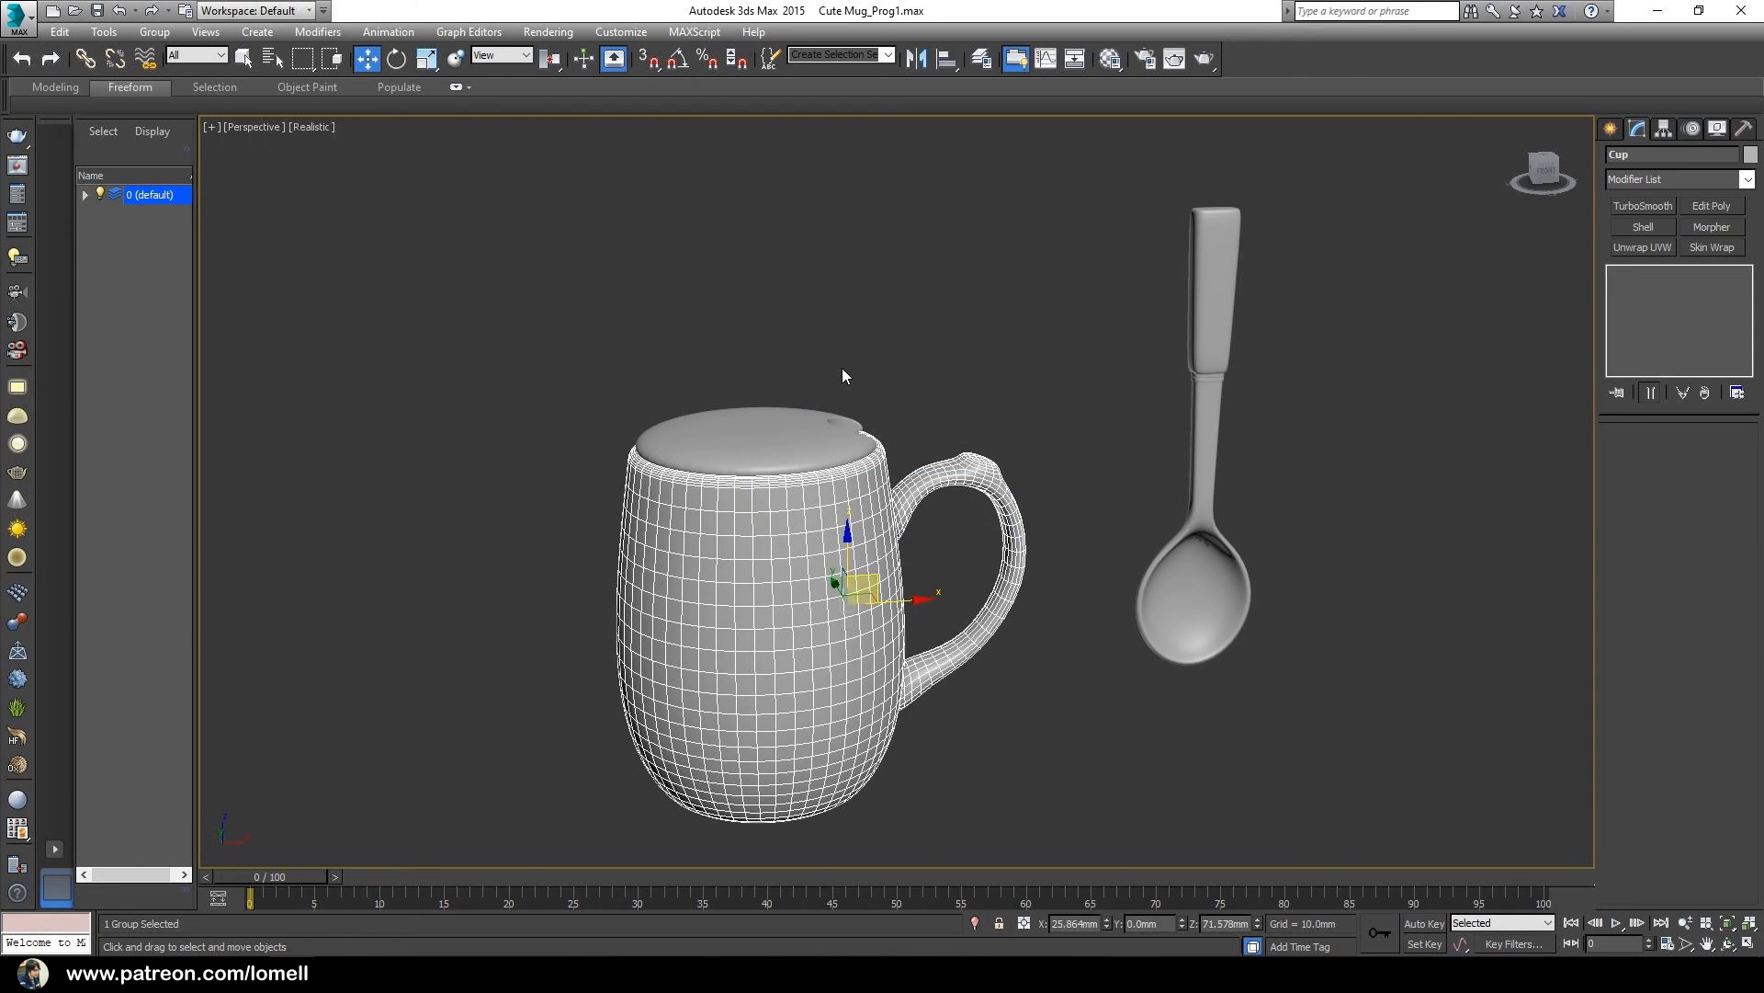
- Check the mug's lid as a separate object, clear the selection and look over the finished mug and spoon
{"action": "left_click", "coordinate": [771, 434]}
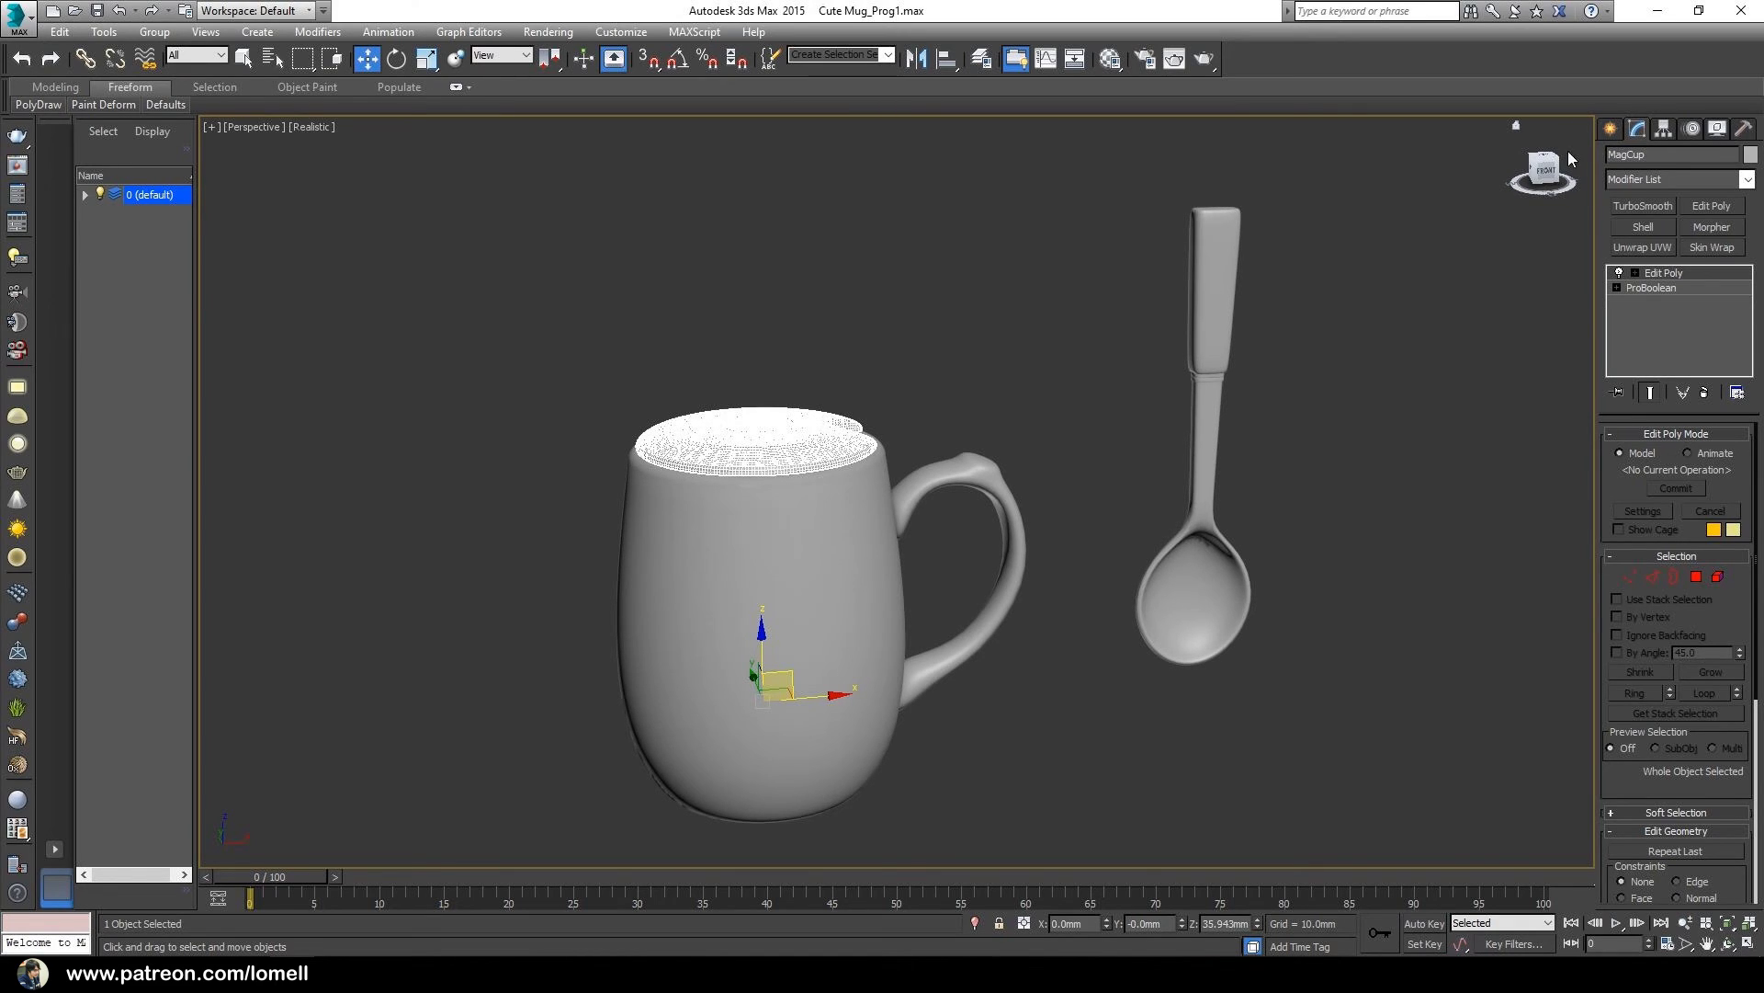
{"action": "left_click", "coordinate": [1388, 456]}
{"action": "middle_click_drag", "start_coordinate": [1163, 630], "coordinate": [1080, 618], "text": "alt"}
{"action": "scroll", "coordinate": [1077, 568], "scroll_direction": "down", "scroll_amount": 1}
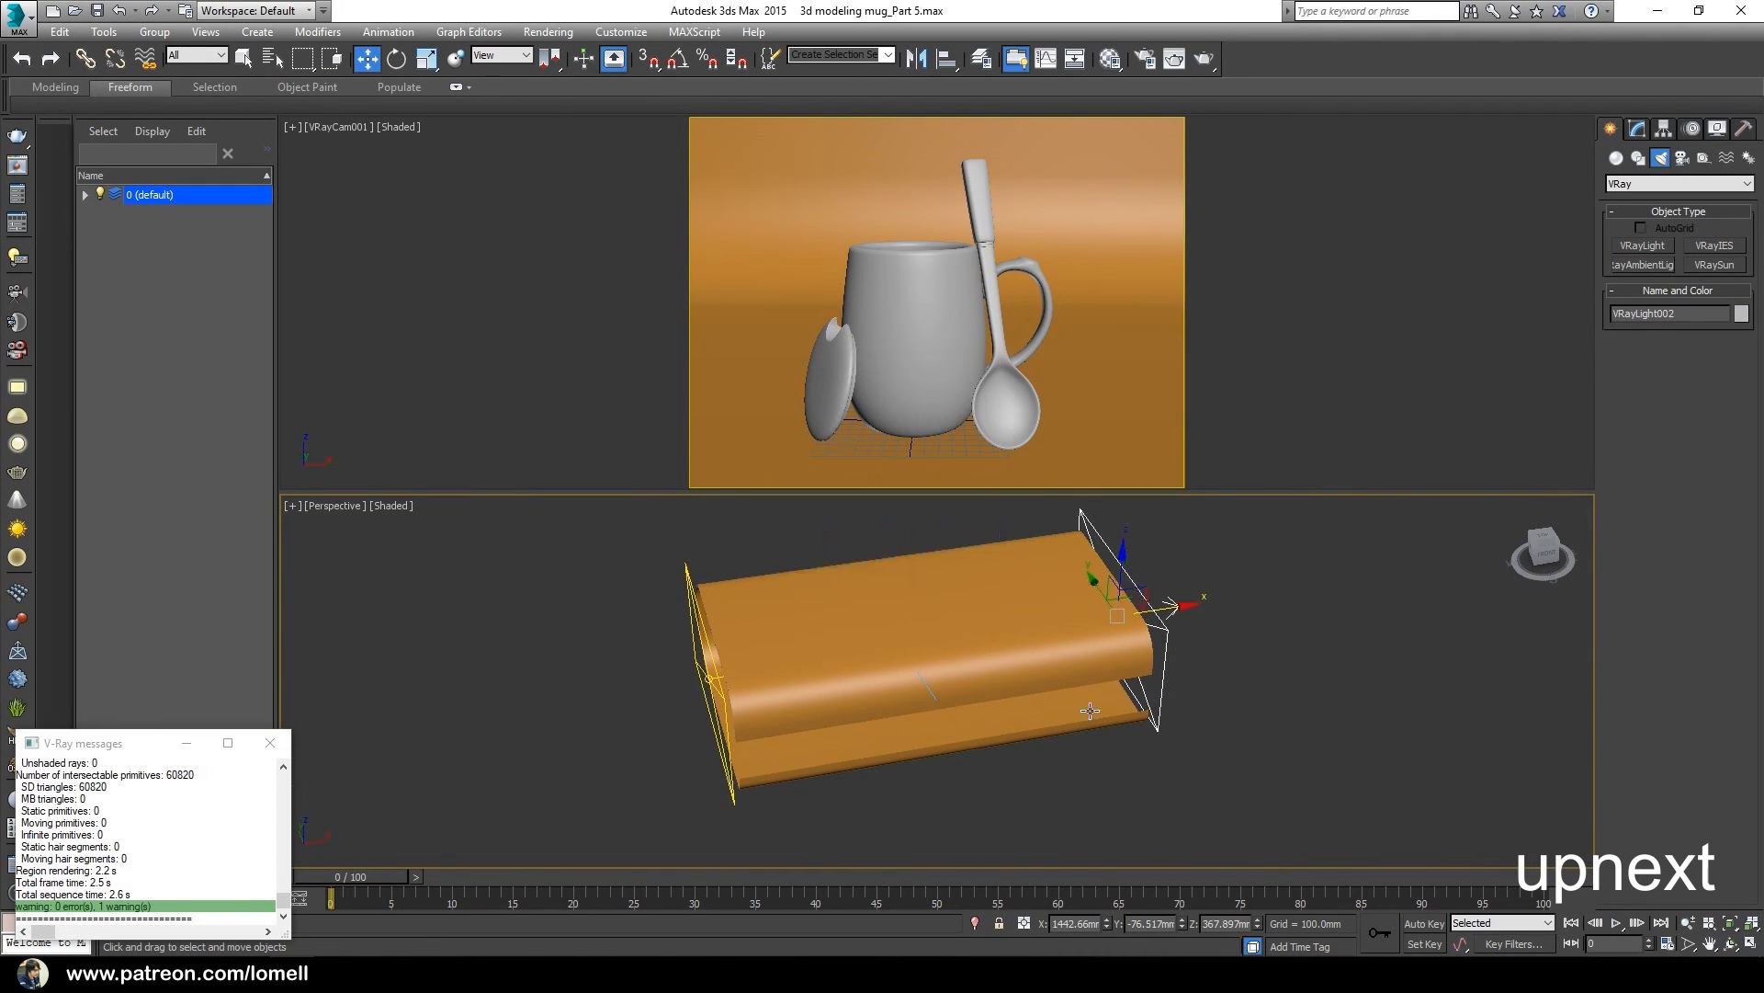
- Rotate the additional V-Ray light beside the backdrop with angle snapping turned on
{"action": "key", "text": "e"}
{"action": "key", "text": "a"}
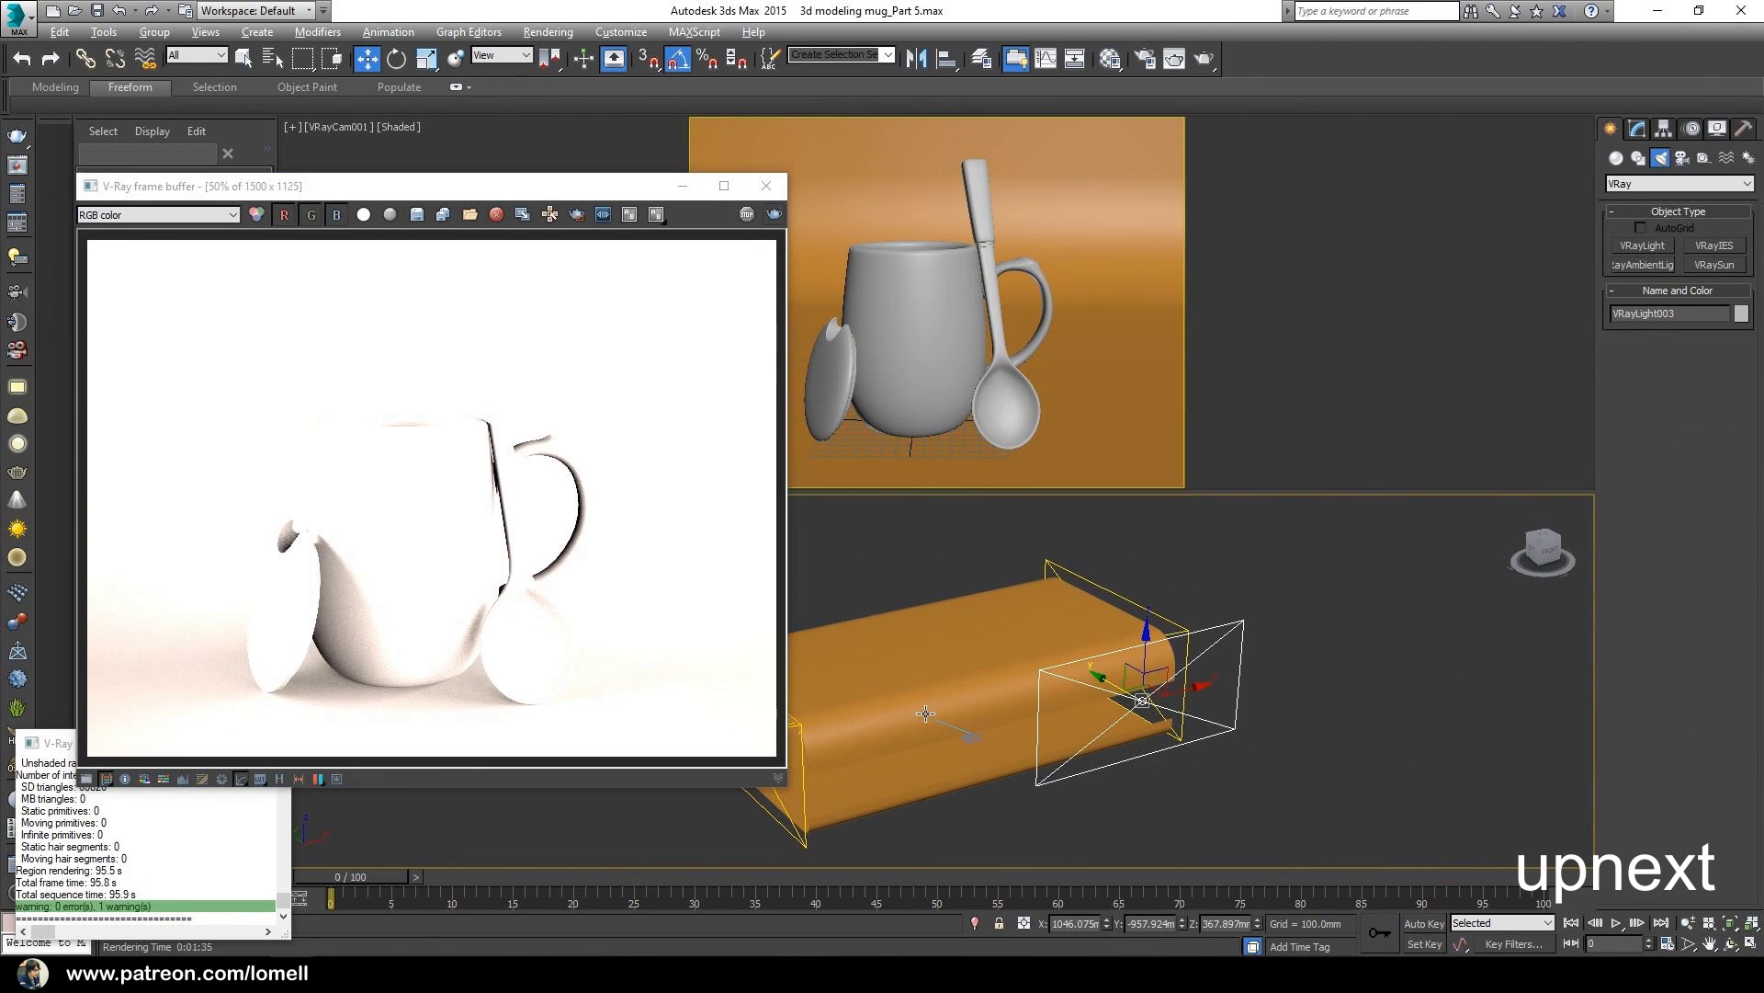
- Set the sampling subdivisions of the V-Ray light to 24 and magnify the render to 400% to examine the shadow noise
{"action": "left_click", "coordinate": [1638, 131]}
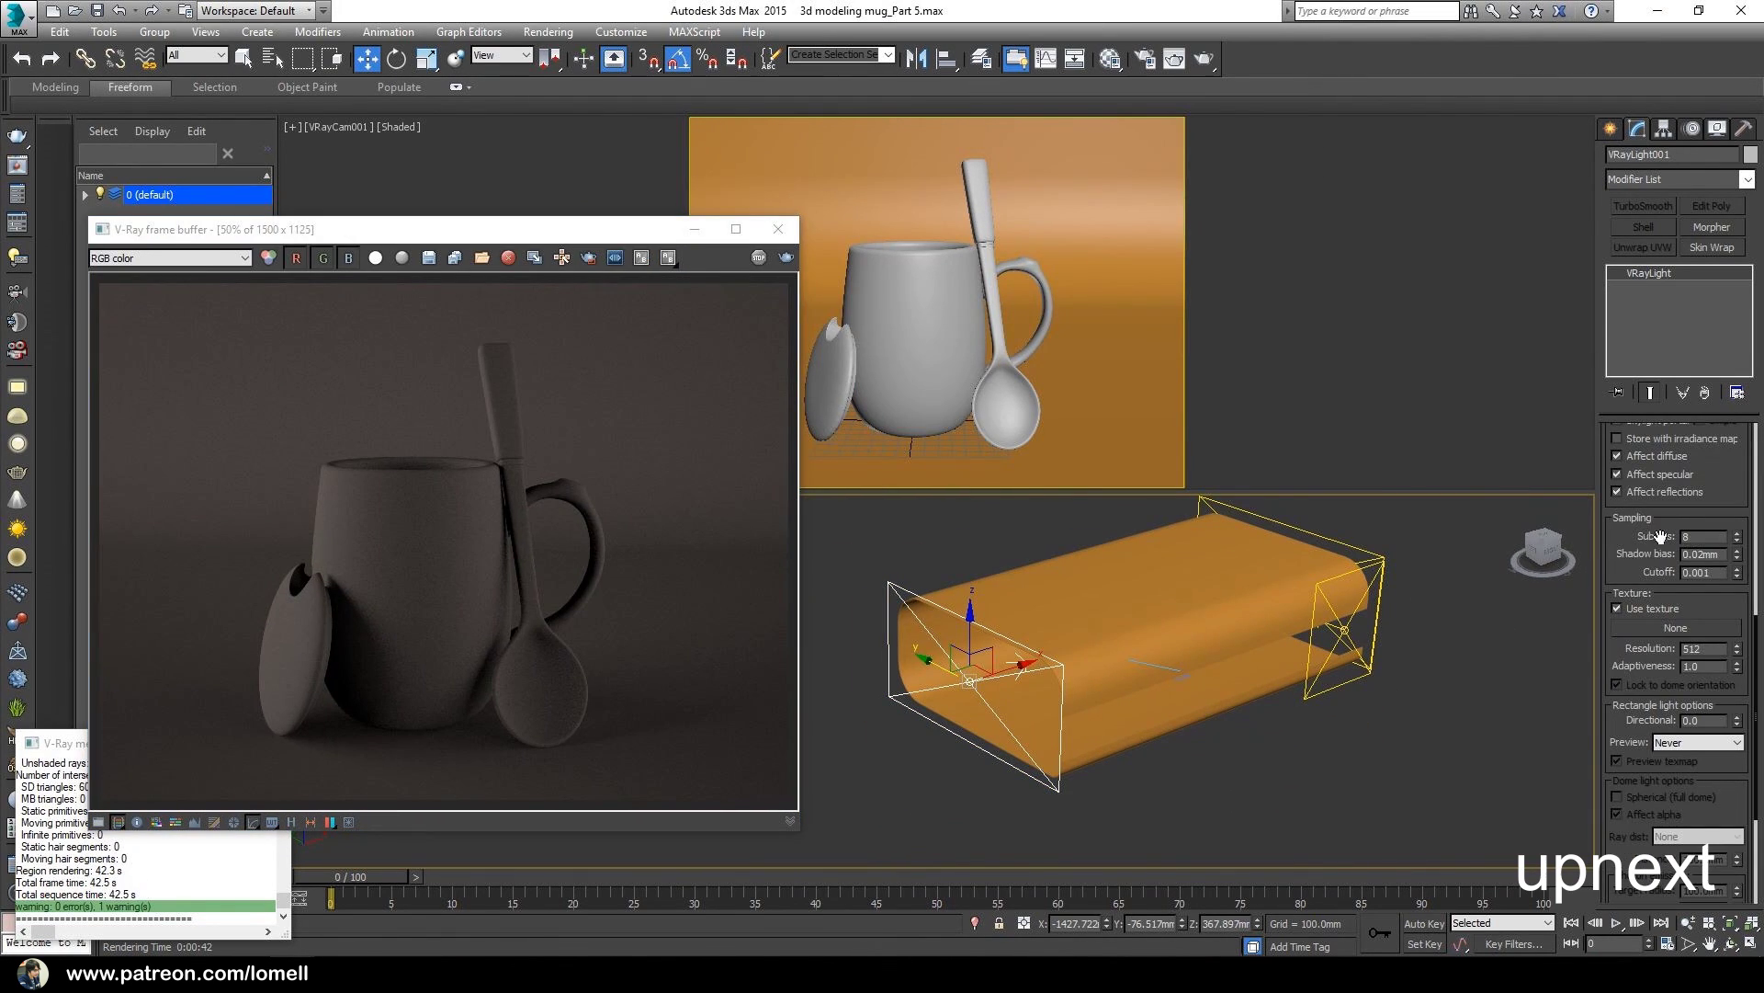
{"action": "scroll", "coordinate": [353, 523], "scroll_direction": "up", "scroll_amount": 2}
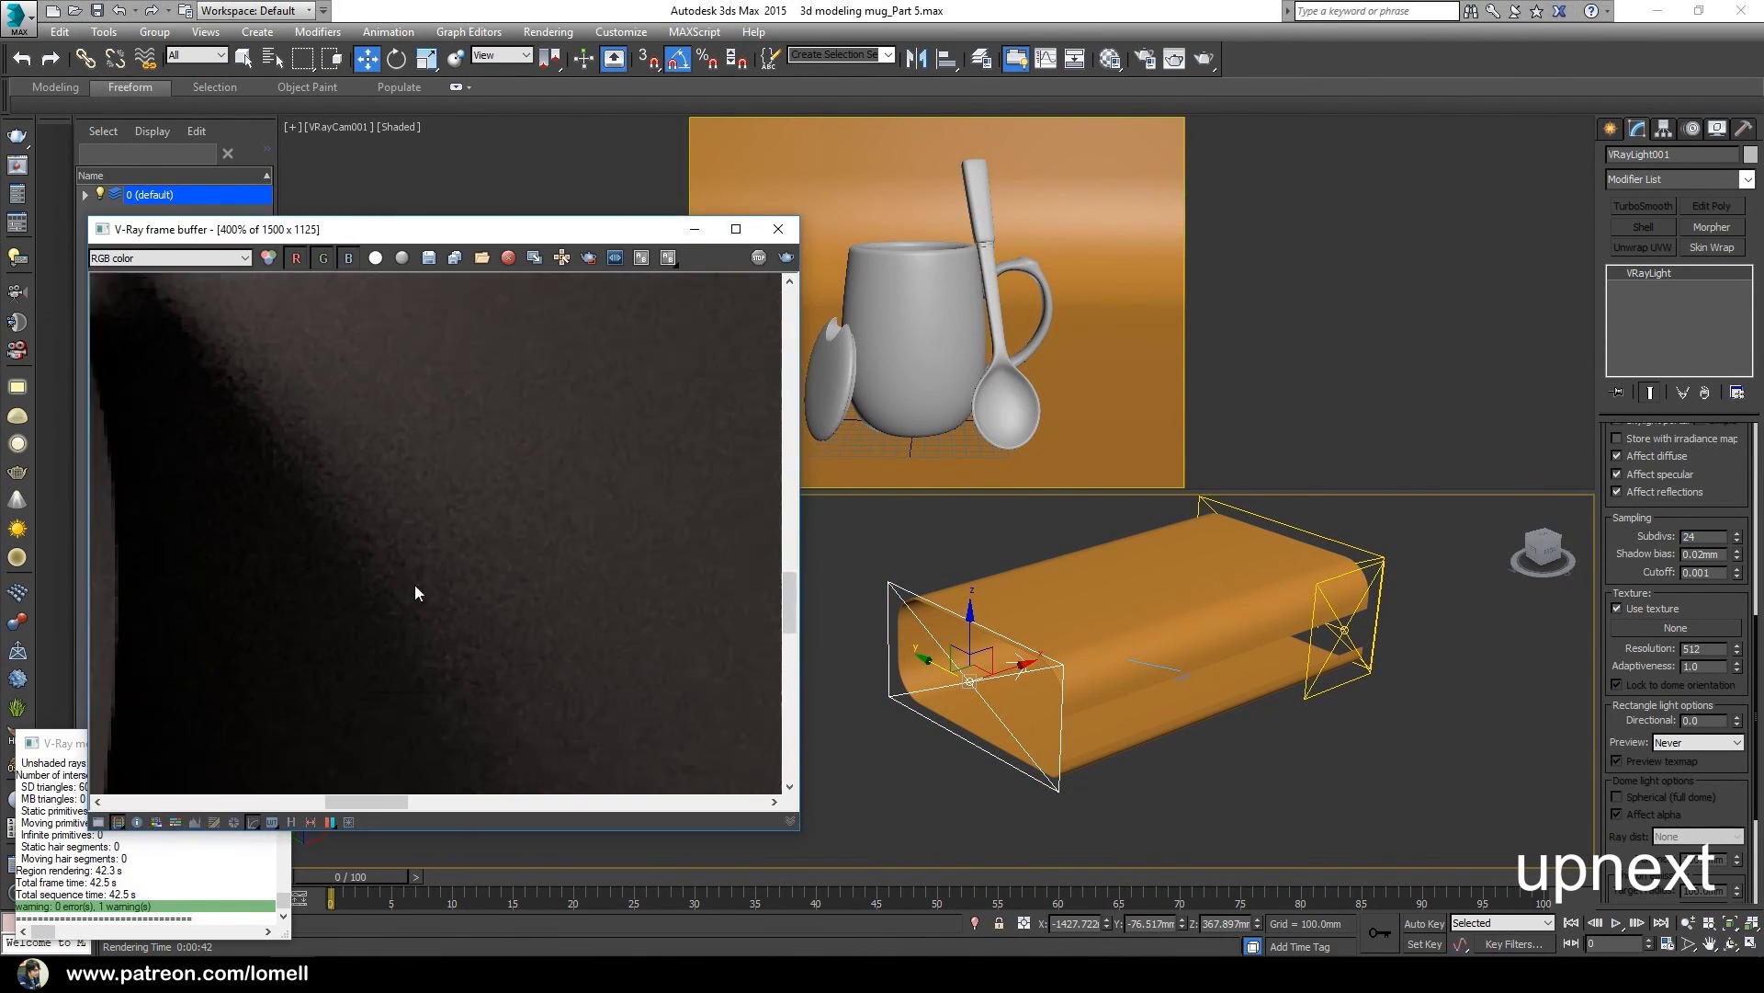